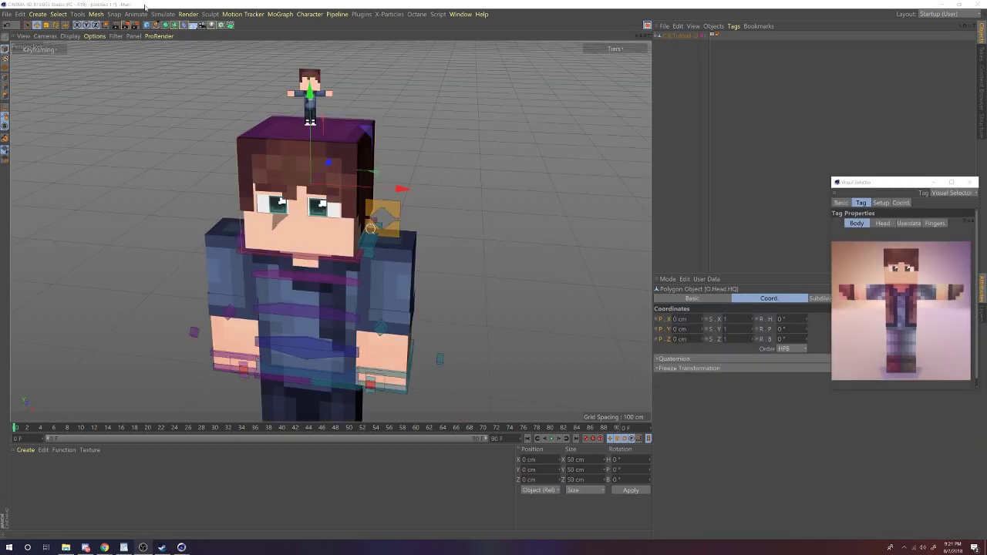
- Move the Visual Selector window closer to the viewport and select the character's head controller for rotating
{"action": "left_click_drag", "start_coordinate": [646, 38], "coordinate": [640, 37]}
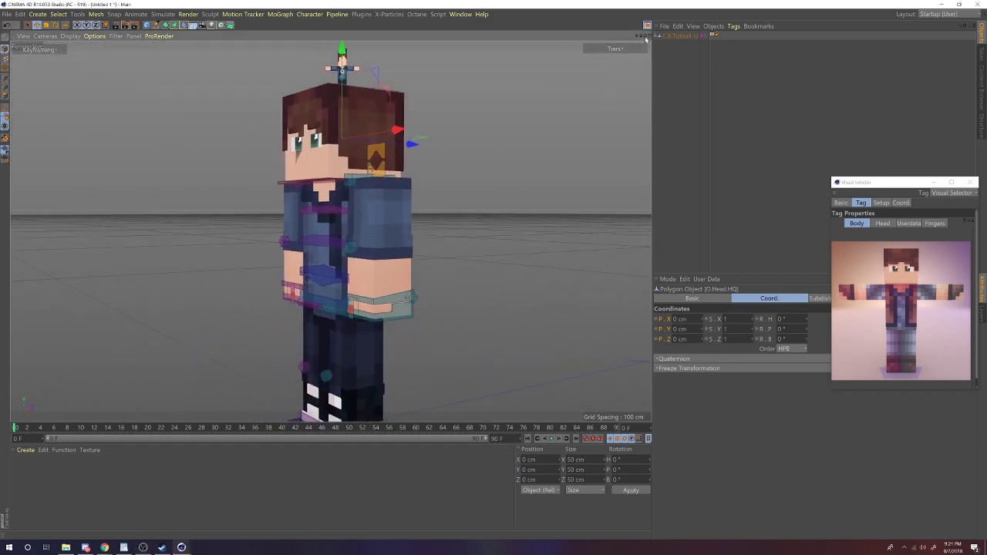
{"action": "left_click_drag", "start_coordinate": [896, 183], "coordinate": [822, 197]}
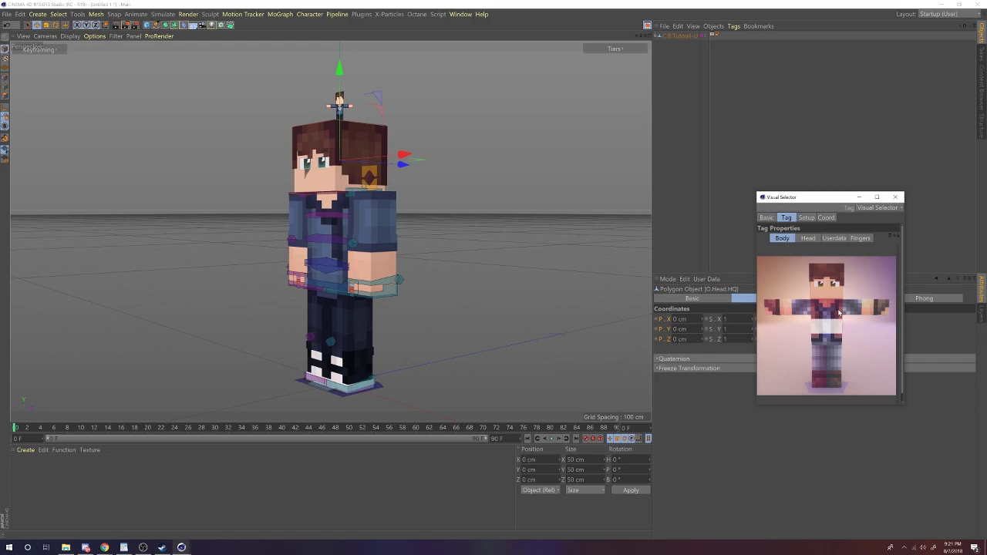
{"action": "left_click", "coordinate": [827, 282]}
{"action": "key", "text": "r"}
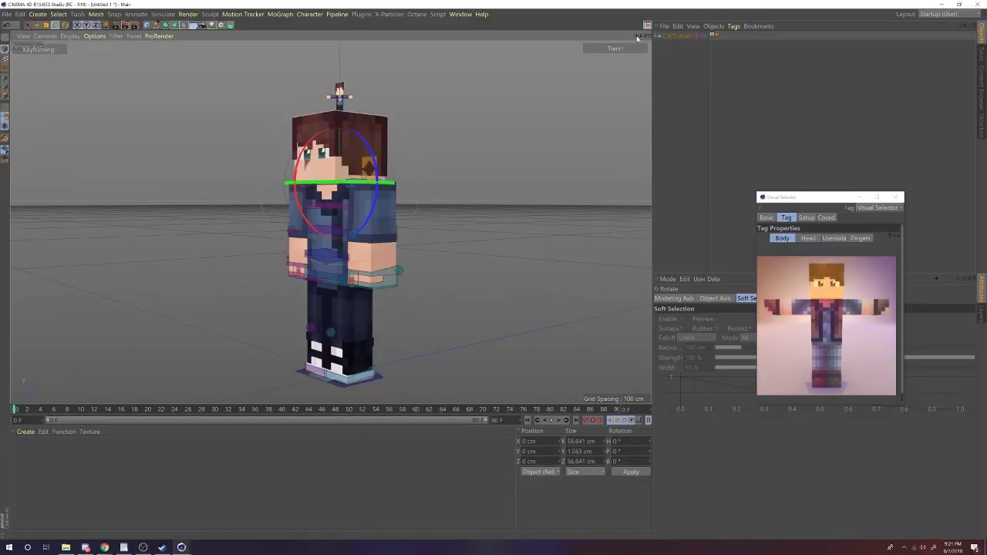
{"action": "left_click_drag", "start_coordinate": [644, 36], "coordinate": [586, 61]}
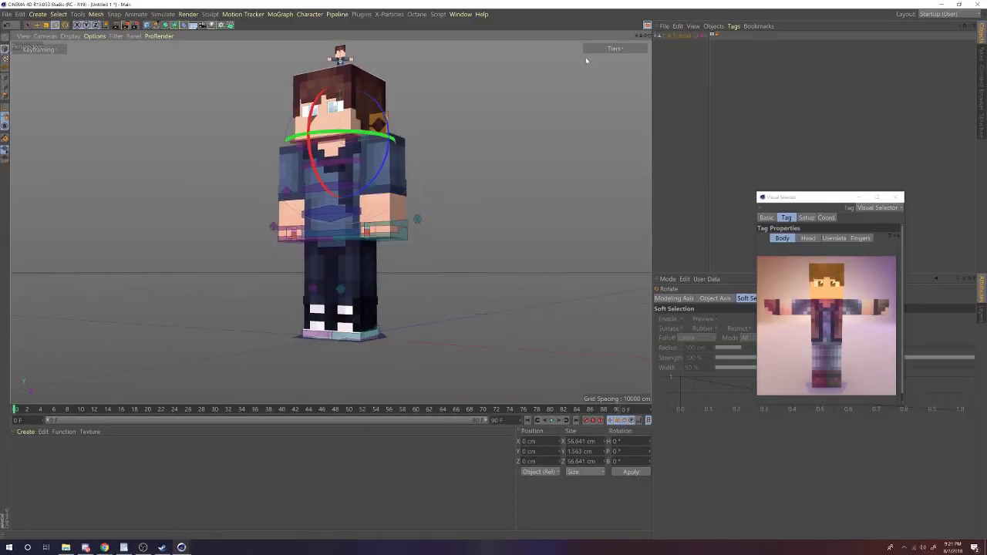
- Select the main hip controller and switch to the Move tool
{"action": "left_click", "coordinate": [341, 233]}
{"action": "key", "text": "e"}
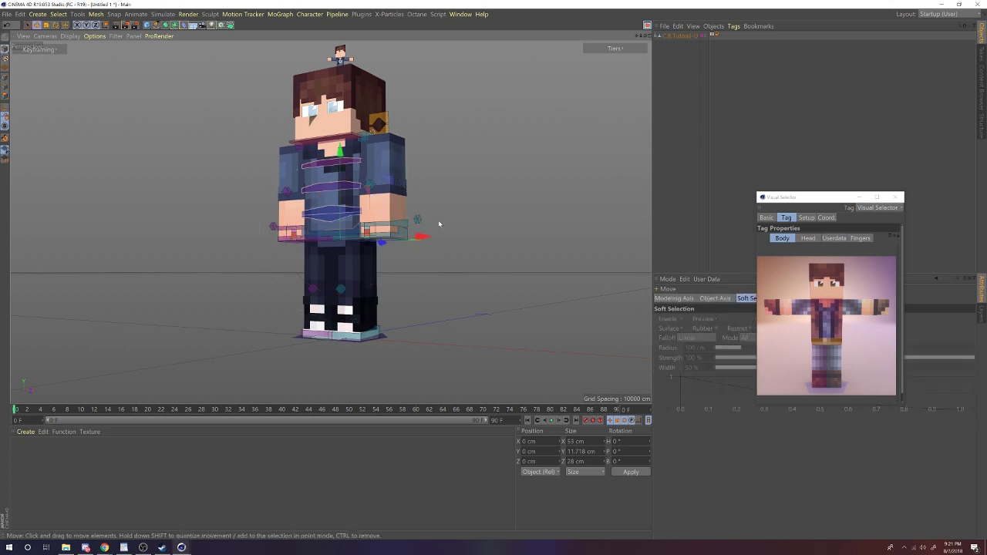
{"action": "left_click_drag", "start_coordinate": [643, 42], "coordinate": [650, 40]}
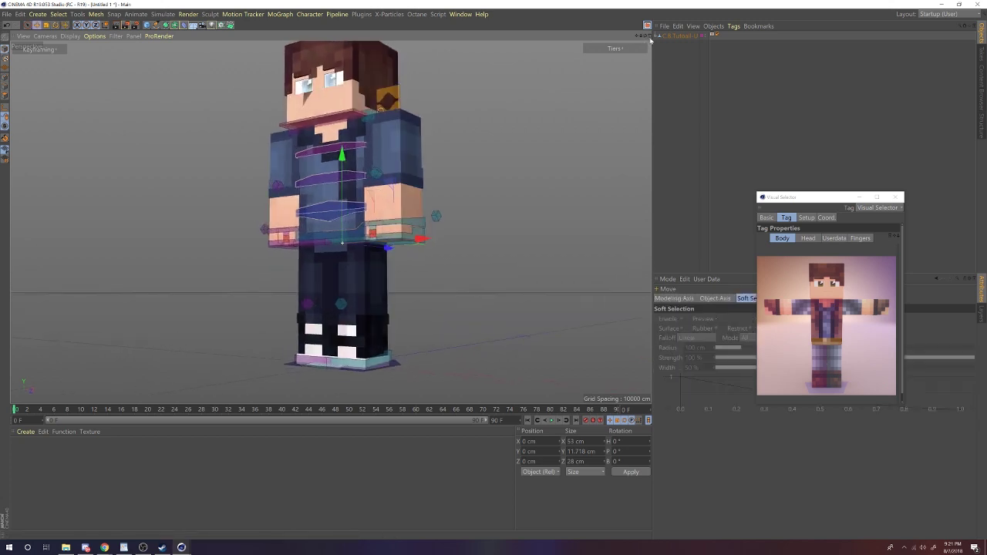
- Select all of the character's body controllers and shorten the timeline preview range to end at frame 41
{"action": "left_click_drag", "start_coordinate": [897, 264], "coordinate": [759, 397]}
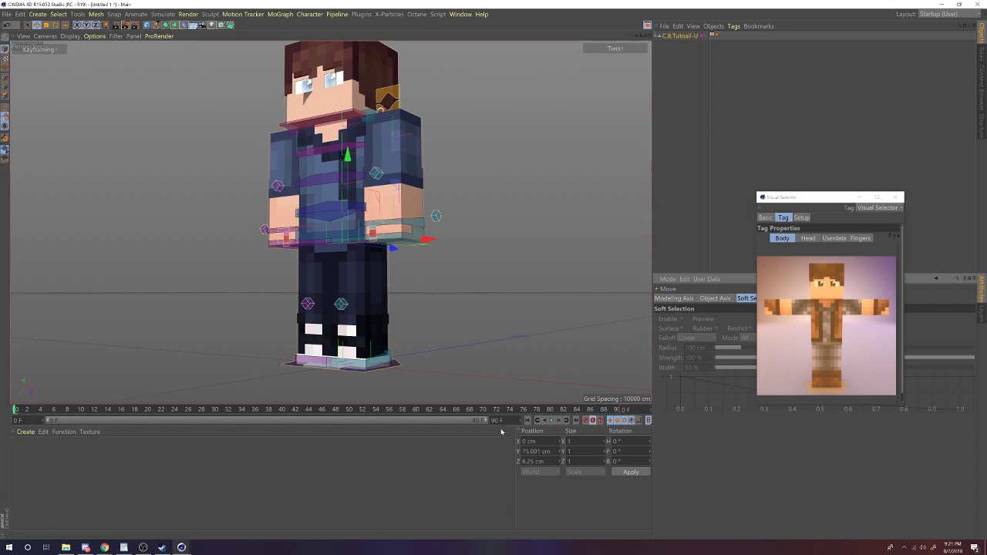
{"action": "left_click_drag", "start_coordinate": [488, 420], "coordinate": [249, 422]}
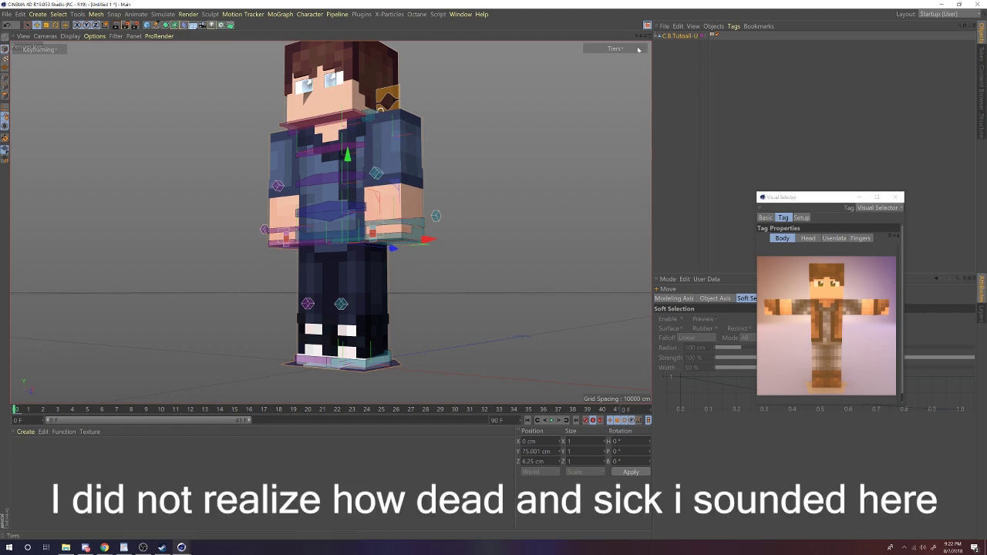
- At frame 24, move the main hip controller about 10 cm forward, to about -10.3 cm in Z
{"action": "scroll", "coordinate": [480, 54], "scroll_direction": "down", "scroll_amount": 1}
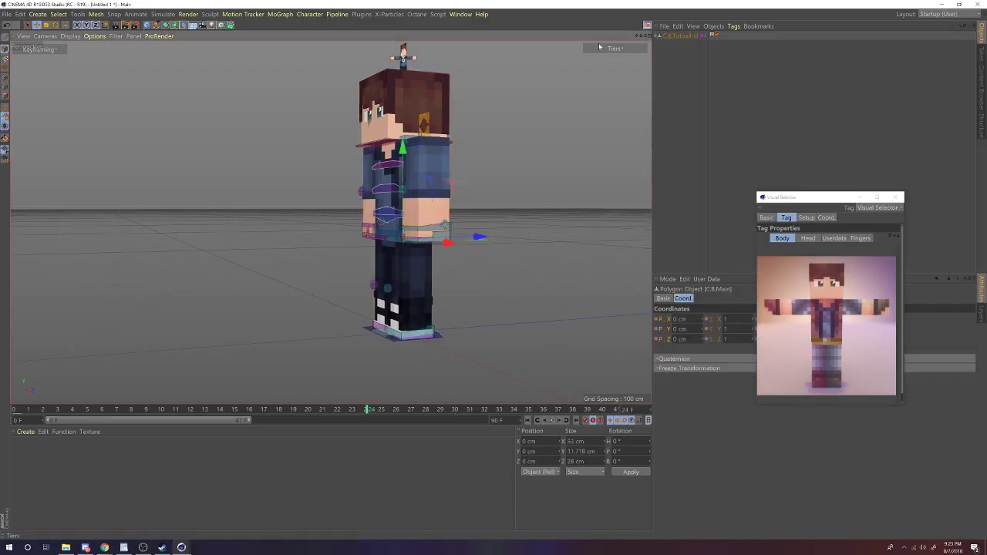
{"action": "left_click_drag", "start_coordinate": [638, 37], "coordinate": [671, 38]}
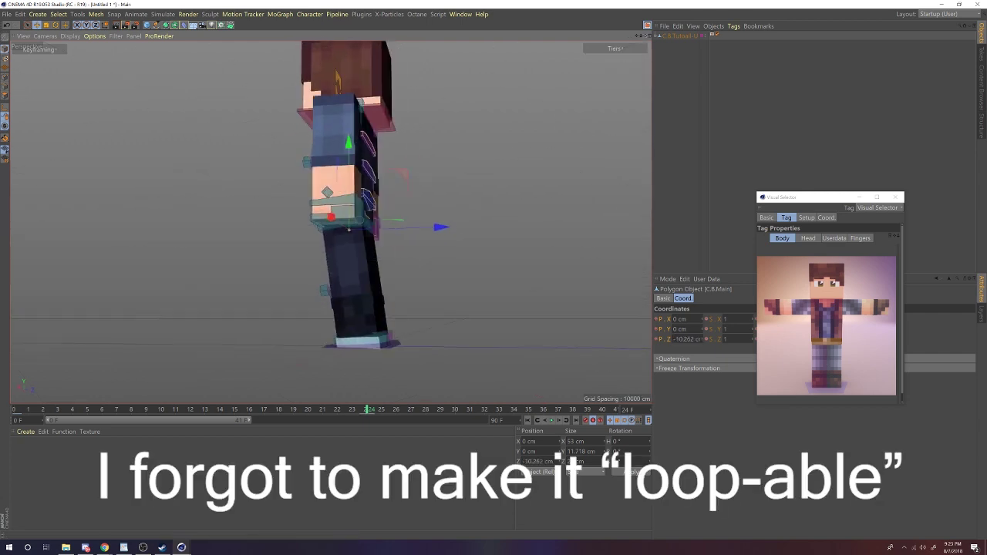
{"action": "left_click_drag", "start_coordinate": [646, 36], "coordinate": [409, 236]}
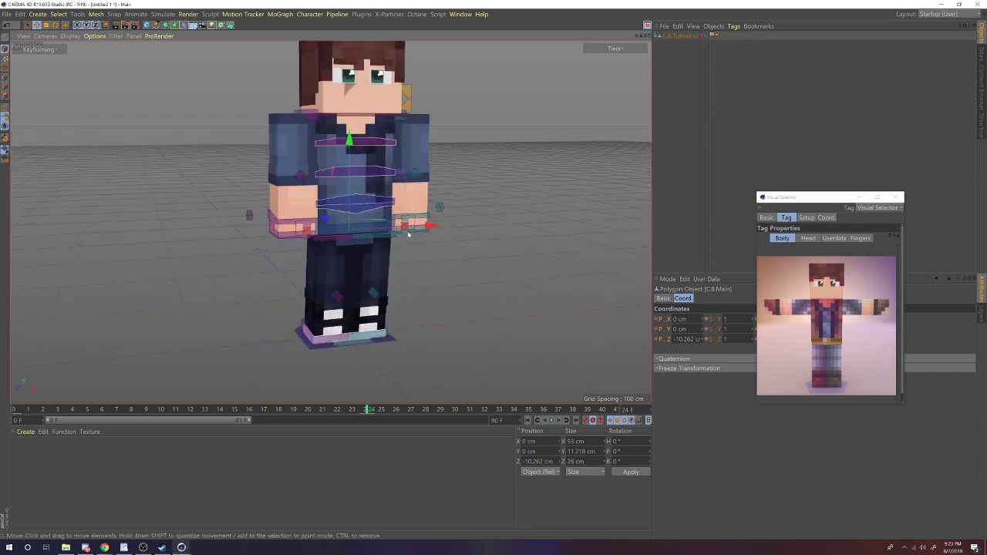
- Move the left foot controller about 40 cm forward, to about -40.2 cm in Z, to form the stride
{"action": "mouse_move", "coordinate": [646, 43]}
{"action": "left_mouse_down"}
{"action": "mouse_move", "coordinate": [606, 26]}
{"action": "mouse_move", "coordinate": [616, 45]}
{"action": "mouse_move", "coordinate": [594, 23]}
{"action": "mouse_move", "coordinate": [660, 44]}
{"action": "mouse_move", "coordinate": [652, 57]}
{"action": "mouse_move", "coordinate": [677, 74]}
{"action": "mouse_move", "coordinate": [640, 55]}
{"action": "mouse_move", "coordinate": [610, 96]}
{"action": "mouse_move", "coordinate": [635, 58]}
{"action": "mouse_move", "coordinate": [614, 23]}
{"action": "mouse_move", "coordinate": [607, 45]}
{"action": "mouse_move", "coordinate": [606, 36]}
{"action": "mouse_move", "coordinate": [649, 27]}
{"action": "left_mouse_up"}
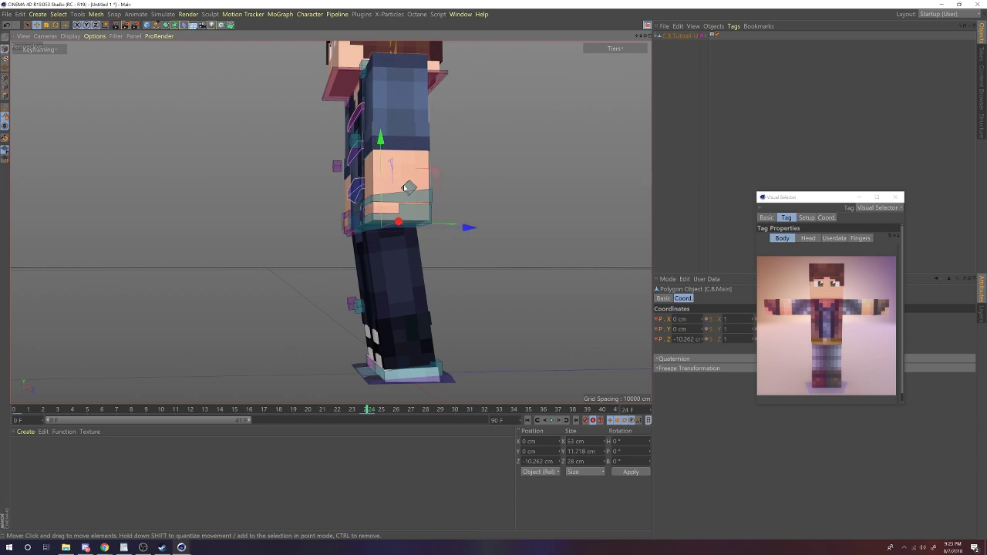
{"action": "left_click_drag", "start_coordinate": [383, 172], "coordinate": [608, 83]}
{"action": "left_click_drag", "start_coordinate": [646, 36], "coordinate": [629, 53]}
{"action": "left_click_drag", "start_coordinate": [562, 82], "coordinate": [550, 100]}
{"action": "left_click", "coordinate": [438, 364]}
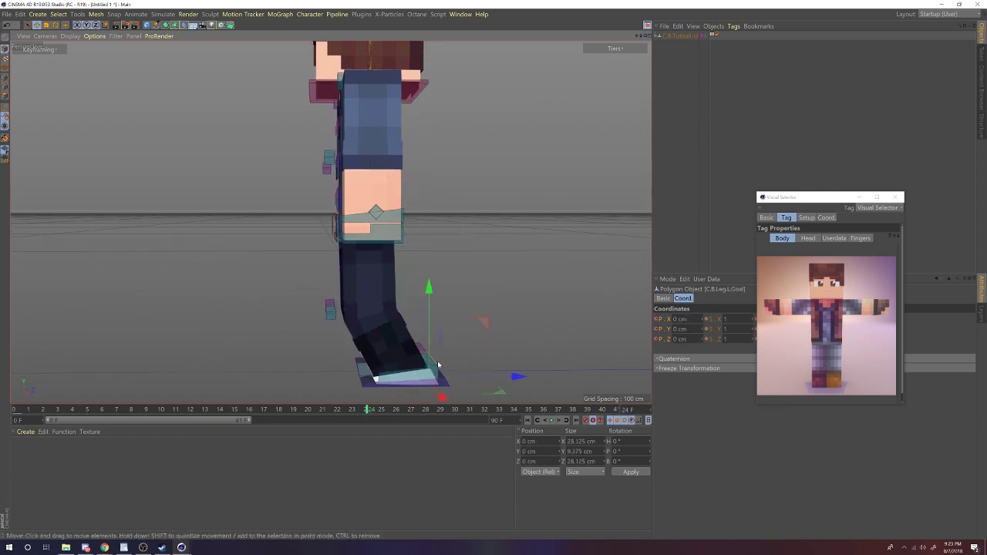
{"action": "left_click_drag", "start_coordinate": [476, 378], "coordinate": [398, 387]}
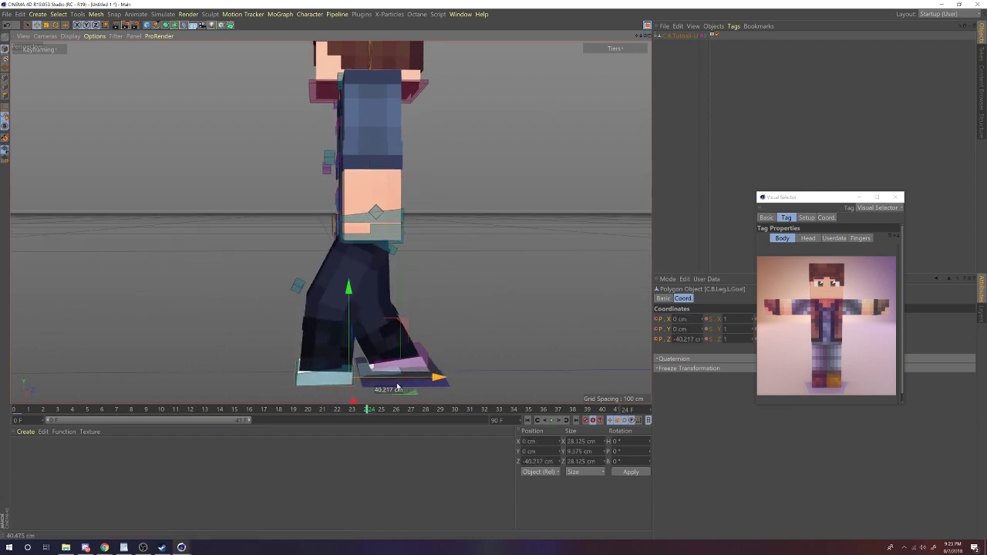
- Fine-tune the main hip controller's position to about -3 cm in Y and -19.8 cm in Z at frame 24
{"action": "left_click_drag", "start_coordinate": [640, 36], "coordinate": [642, 37]}
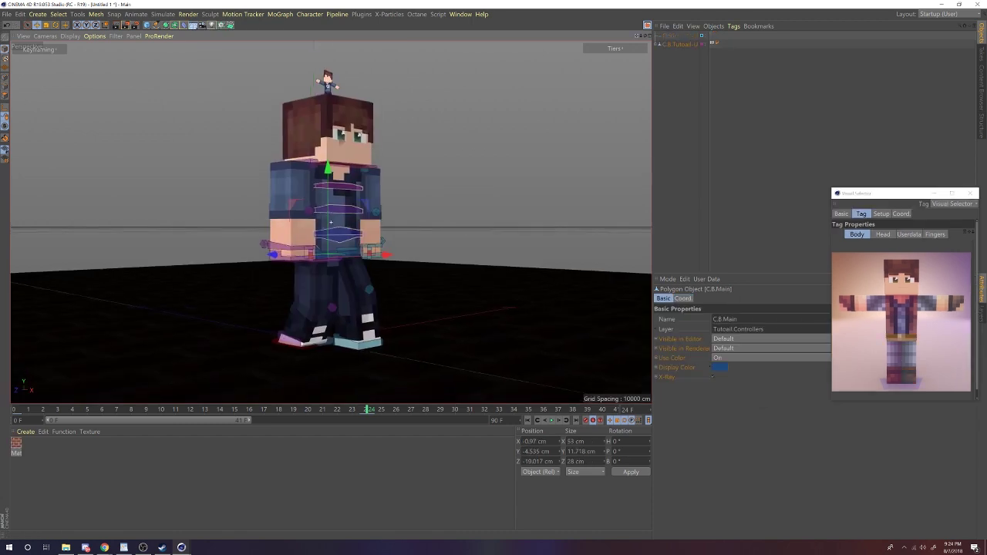
{"action": "left_click_drag", "start_coordinate": [641, 37], "coordinate": [640, 33]}
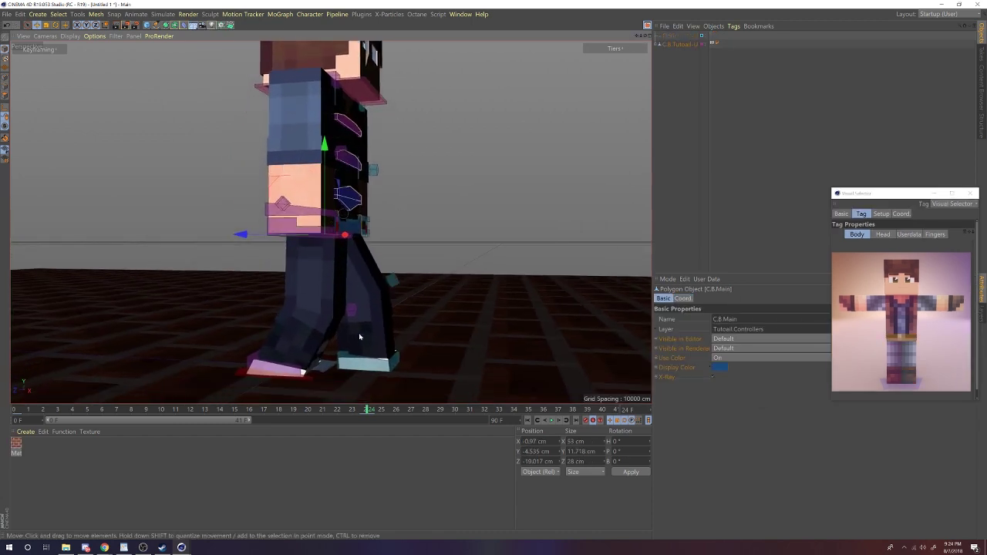
{"action": "left_click_drag", "start_coordinate": [438, 289], "coordinate": [506, 256], "text": "alt"}
{"action": "left_click_drag", "start_coordinate": [269, 176], "coordinate": [270, 180]}
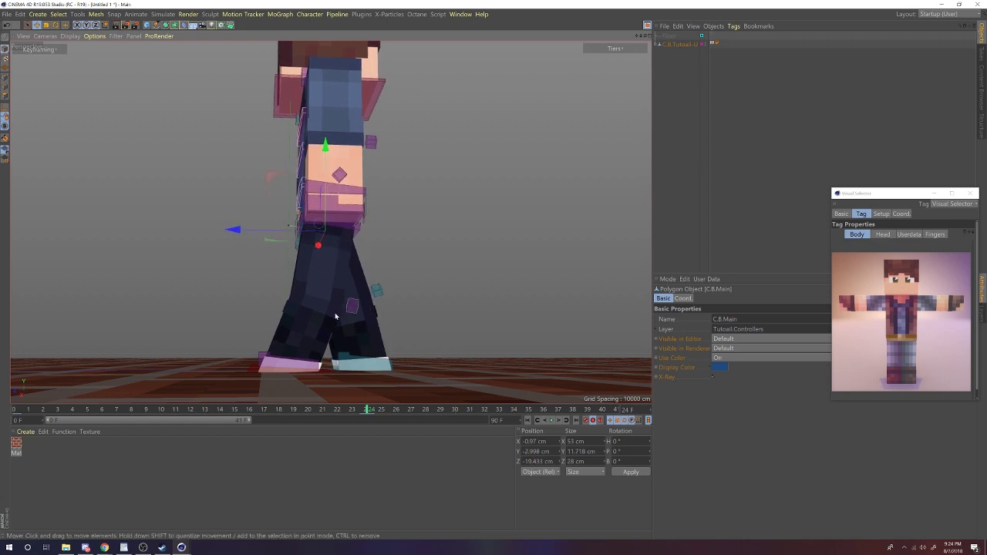
{"action": "left_click_drag", "start_coordinate": [335, 316], "coordinate": [378, 308], "text": "alt"}
{"action": "key", "text": "ctrl+z"}
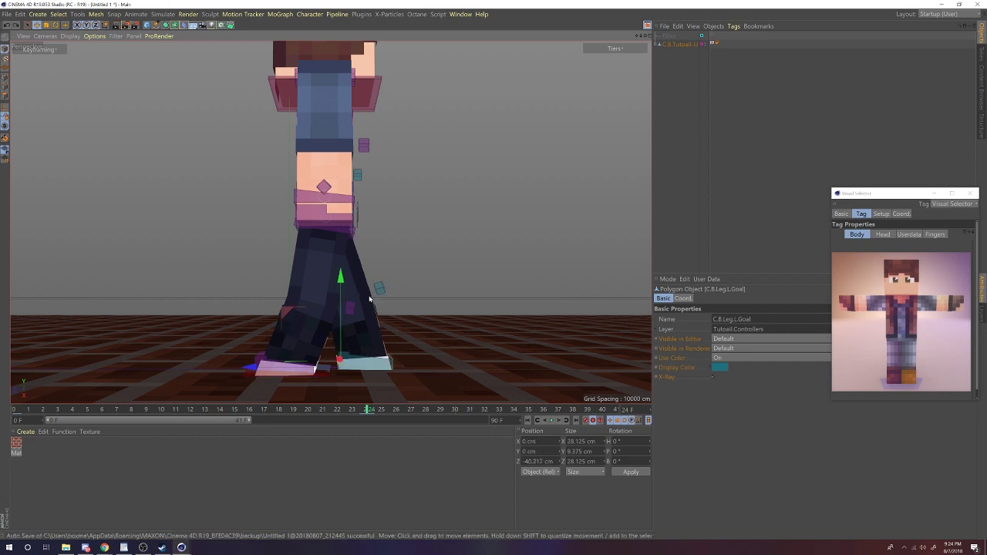
{"action": "left_click", "coordinate": [900, 338]}
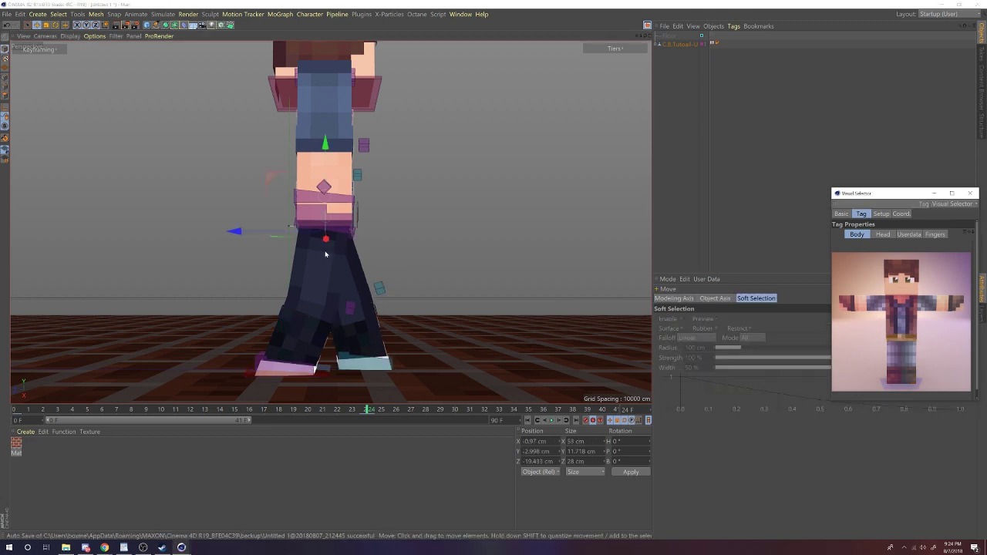
{"action": "left_click_drag", "start_coordinate": [313, 234], "coordinate": [319, 231]}
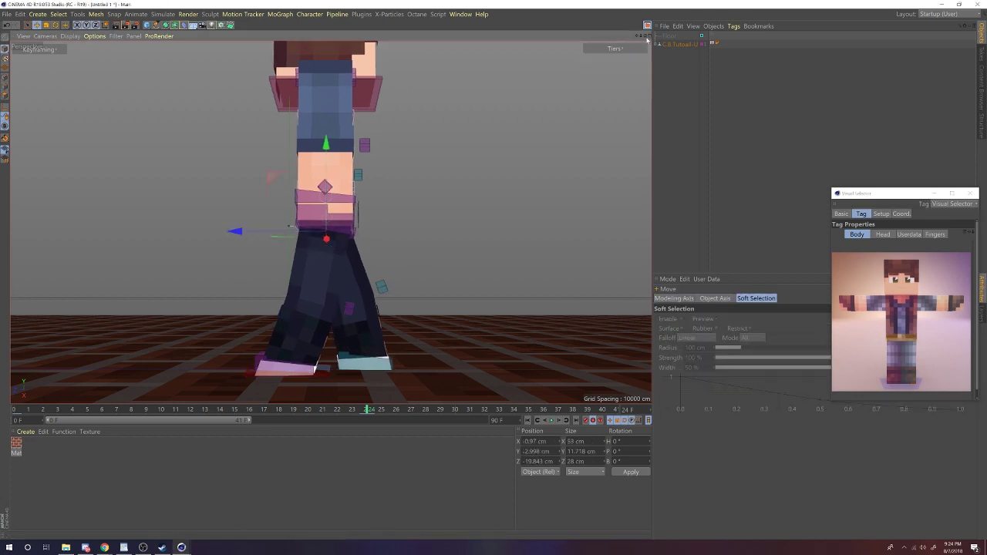
- Move the right foot controller about 5.6 cm outward along X, away from the left foot
{"action": "left_click_drag", "start_coordinate": [647, 36], "coordinate": [765, 52]}
{"action": "left_click_drag", "start_coordinate": [508, 142], "coordinate": [502, 140], "text": "alt"}
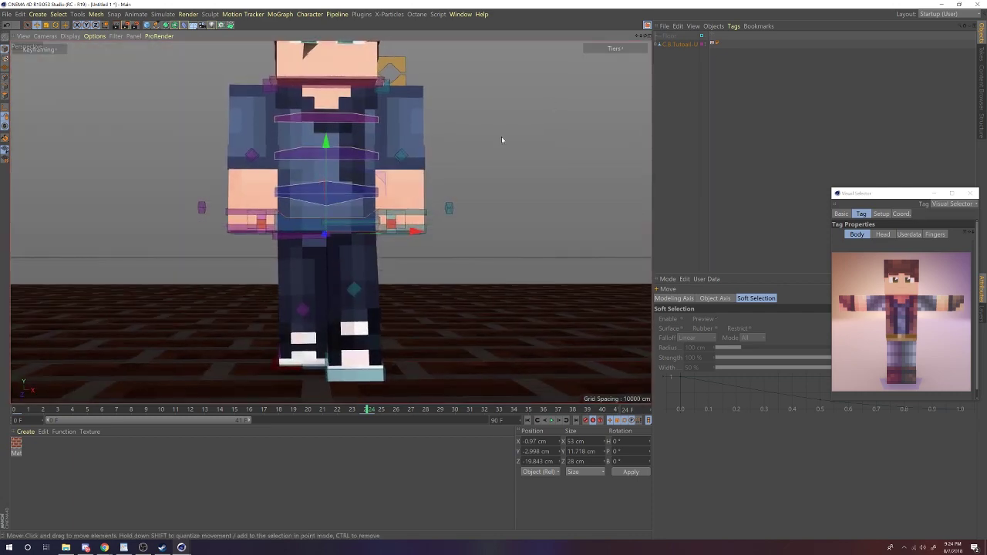
{"action": "left_click", "coordinate": [281, 363]}
{"action": "left_click_drag", "start_coordinate": [357, 364], "coordinate": [345, 363]}
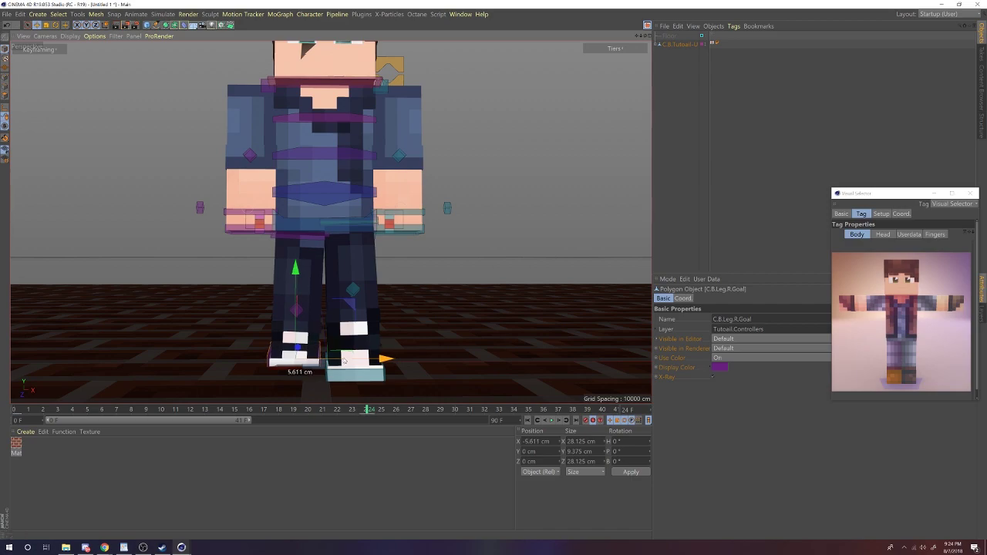
- Rotate the torso controller to a heading of about 7° so the upper body twists with the stride
{"action": "left_click_drag", "start_coordinate": [645, 36], "coordinate": [646, 100]}
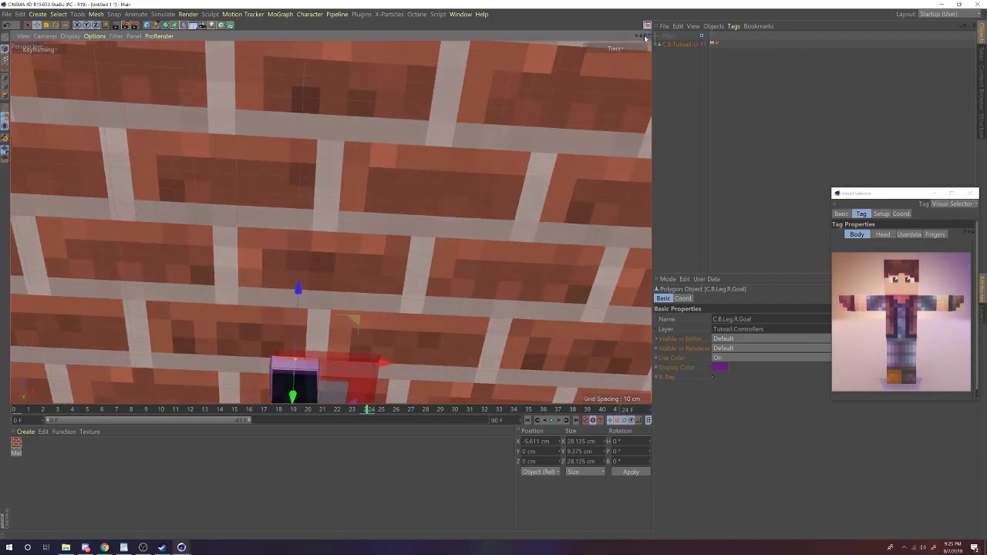
{"action": "mouse_move", "coordinate": [641, 37]}
{"action": "left_mouse_down"}
{"action": "mouse_move", "coordinate": [597, 37]}
{"action": "mouse_move", "coordinate": [646, 31]}
{"action": "mouse_move", "coordinate": [637, 17]}
{"action": "mouse_move", "coordinate": [679, 40]}
{"action": "mouse_move", "coordinate": [637, 38]}
{"action": "left_mouse_up"}
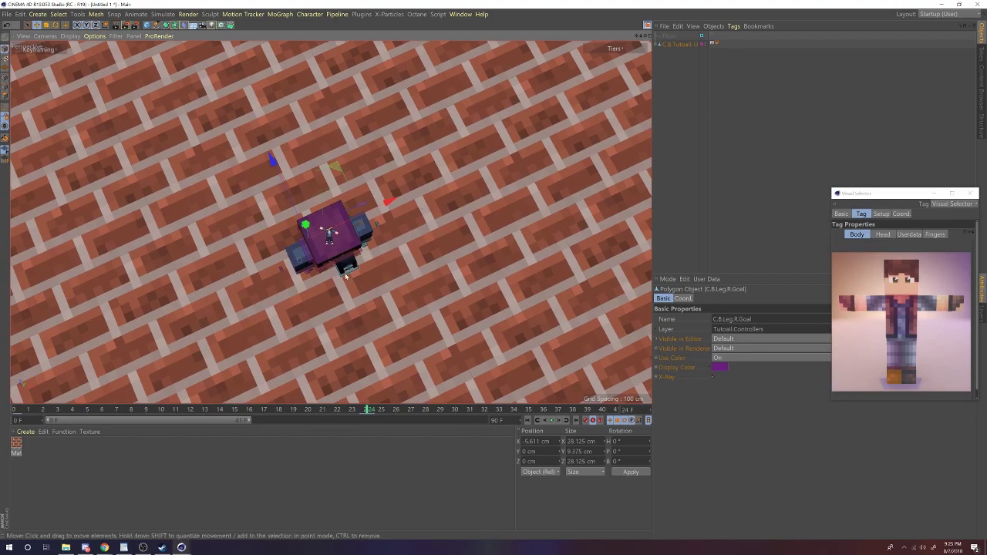
{"action": "mouse_move", "coordinate": [645, 40]}
{"action": "left_mouse_down"}
{"action": "mouse_move", "coordinate": [645, 11]}
{"action": "mouse_move", "coordinate": [645, 27]}
{"action": "mouse_move", "coordinate": [628, 44]}
{"action": "mouse_move", "coordinate": [666, 54]}
{"action": "mouse_move", "coordinate": [650, 32]}
{"action": "mouse_move", "coordinate": [649, 50]}
{"action": "mouse_move", "coordinate": [647, 29]}
{"action": "mouse_move", "coordinate": [656, 33]}
{"action": "mouse_move", "coordinate": [649, 48]}
{"action": "mouse_move", "coordinate": [628, 37]}
{"action": "mouse_move", "coordinate": [646, 39]}
{"action": "mouse_move", "coordinate": [647, 23]}
{"action": "mouse_move", "coordinate": [630, 13]}
{"action": "mouse_move", "coordinate": [655, 37]}
{"action": "left_mouse_up"}
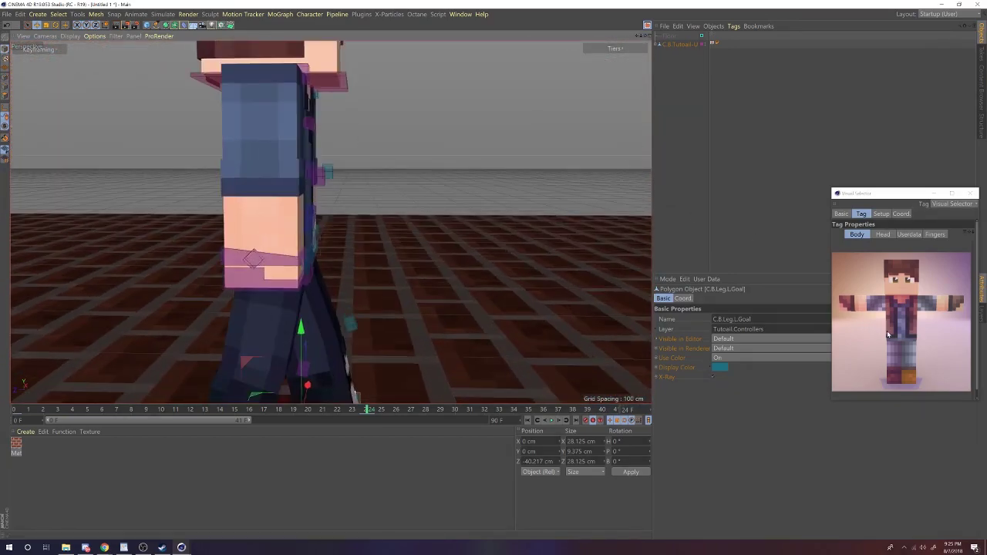
{"action": "key", "text": "r"}
{"action": "left_click", "coordinate": [901, 323]}
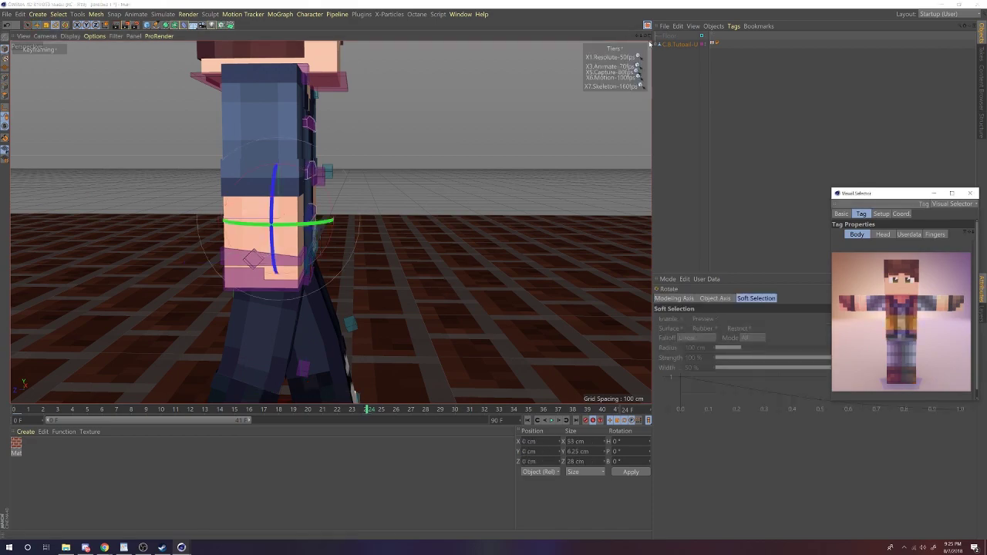
{"action": "left_click_drag", "start_coordinate": [645, 36], "coordinate": [625, 51]}
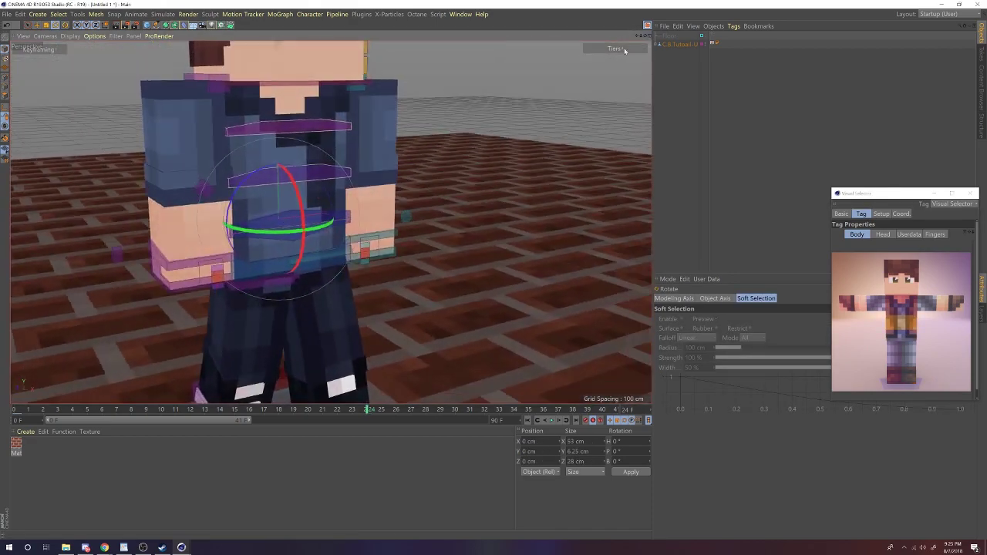
{"action": "left_click_drag", "start_coordinate": [266, 226], "coordinate": [285, 229]}
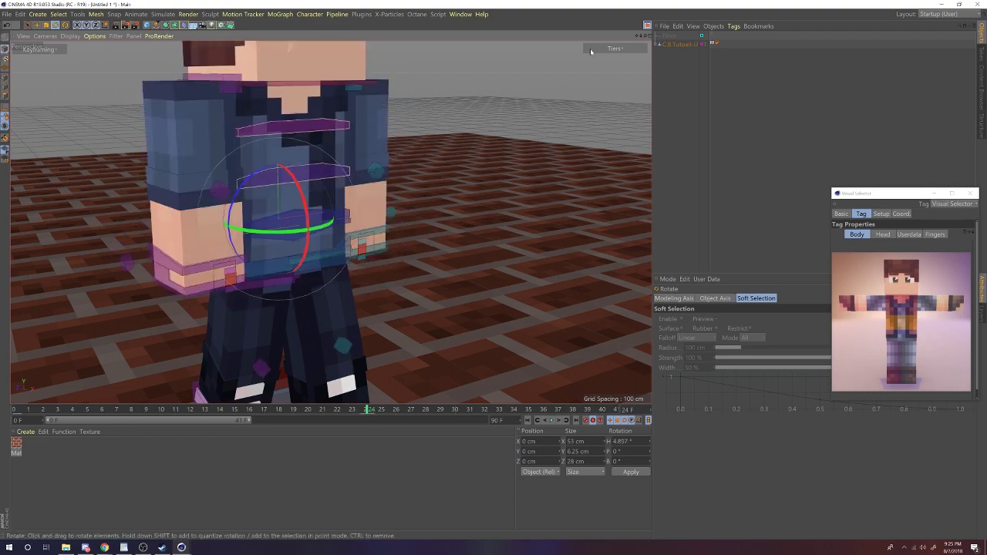
{"action": "left_click_drag", "start_coordinate": [645, 36], "coordinate": [649, 10]}
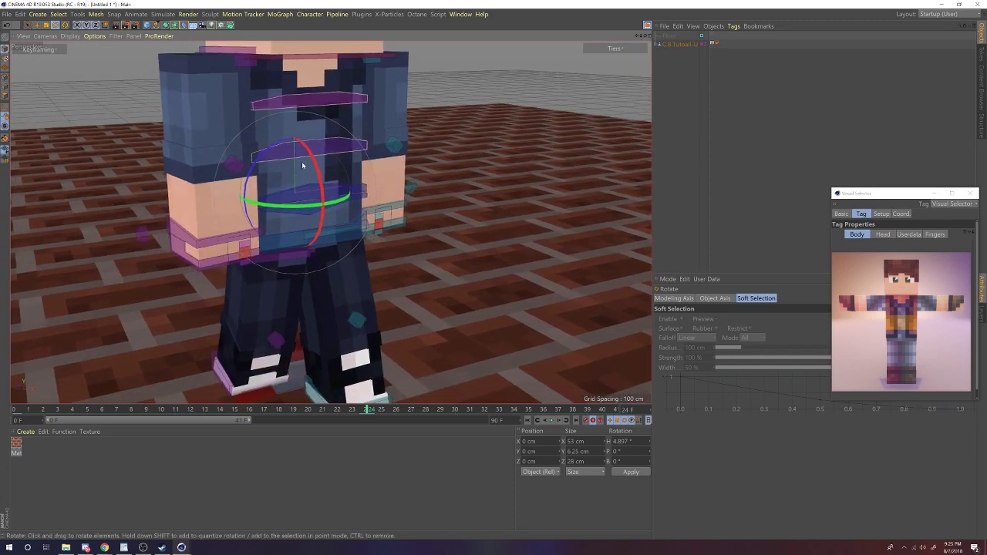
{"action": "mouse_move", "coordinate": [279, 212]}
{"action": "left_mouse_down"}
{"action": "mouse_move", "coordinate": [231, 210]}
{"action": "mouse_move", "coordinate": [272, 209]}
{"action": "left_mouse_up"}
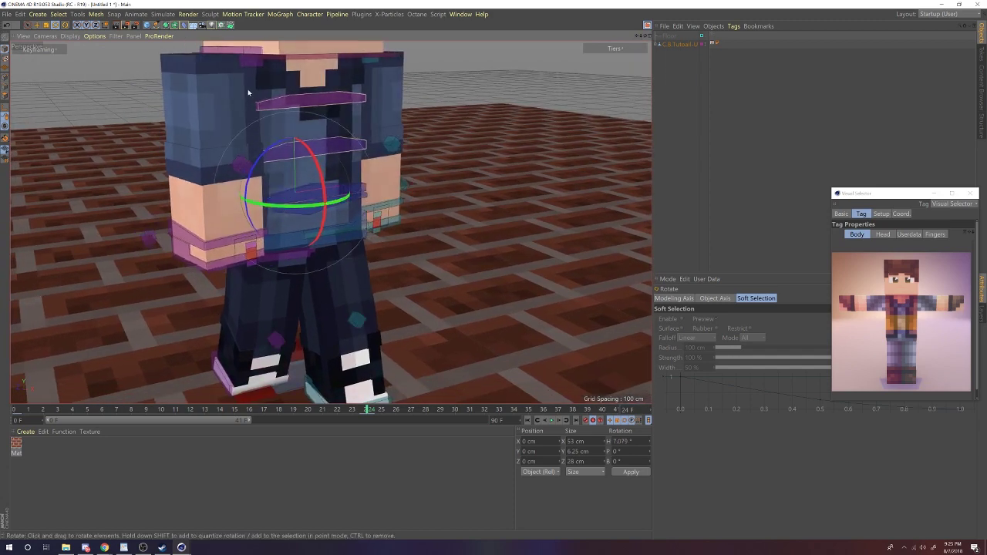
- Swing the right hand controller forward, to about -4.1 cm in X, 1.5 cm in Y and -10.9 cm in Z
{"action": "left_click", "coordinate": [200, 265]}
{"action": "key", "text": "e"}
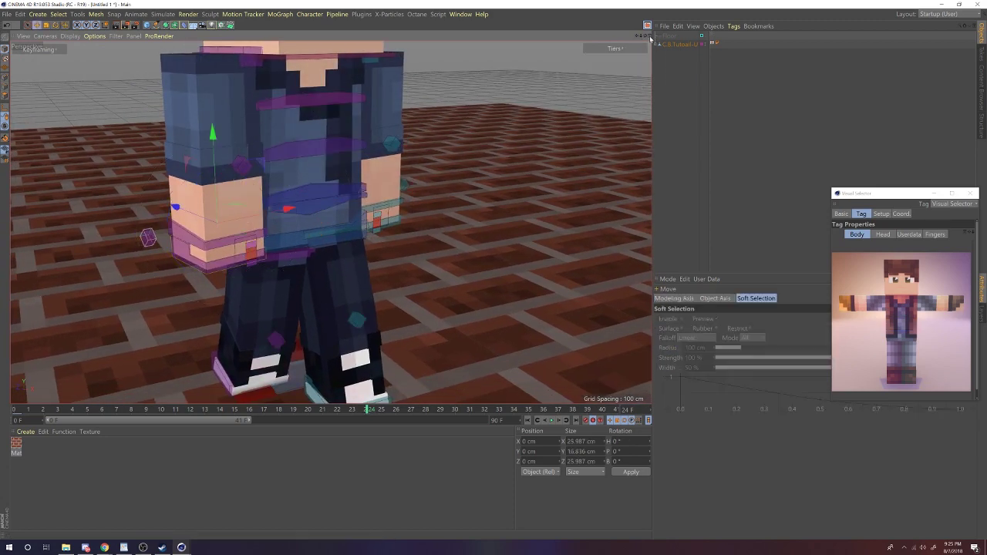
{"action": "left_click_drag", "start_coordinate": [645, 36], "coordinate": [732, 22]}
{"action": "left_click_drag", "start_coordinate": [460, 155], "coordinate": [475, 163]}
{"action": "left_click_drag", "start_coordinate": [568, 125], "coordinate": [566, 125]}
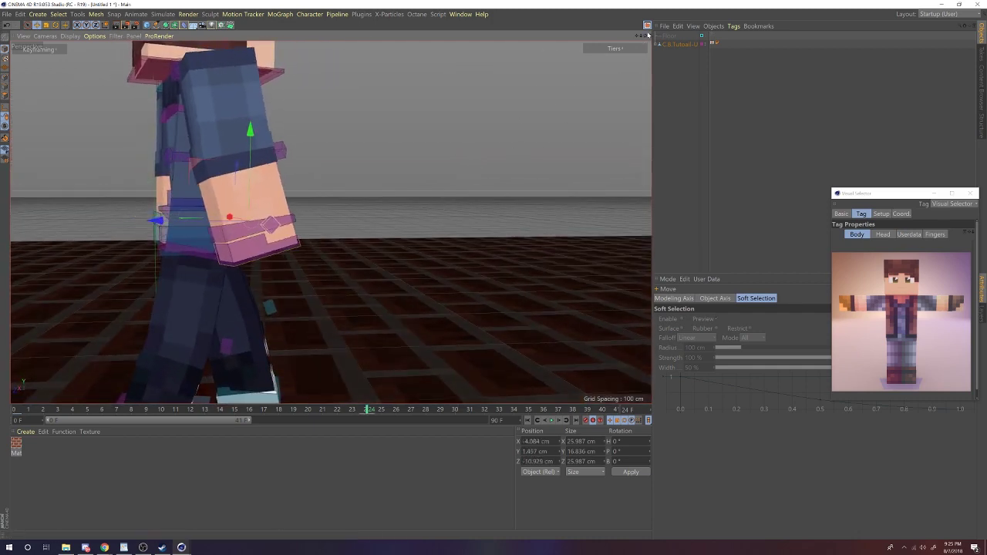
- Swing the left hand controller backward, to about 3.1 cm in X, 2.8 cm in Y and 16.3 cm in Z
{"action": "left_click_drag", "start_coordinate": [645, 35], "coordinate": [848, 30]}
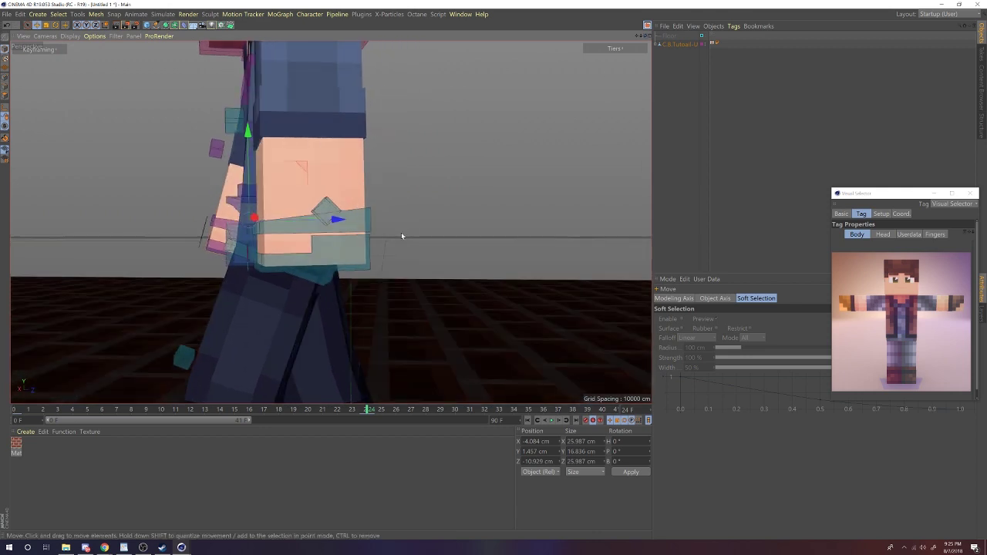
{"action": "left_click", "coordinate": [347, 249]}
{"action": "left_click_drag", "start_coordinate": [477, 230], "coordinate": [513, 224]}
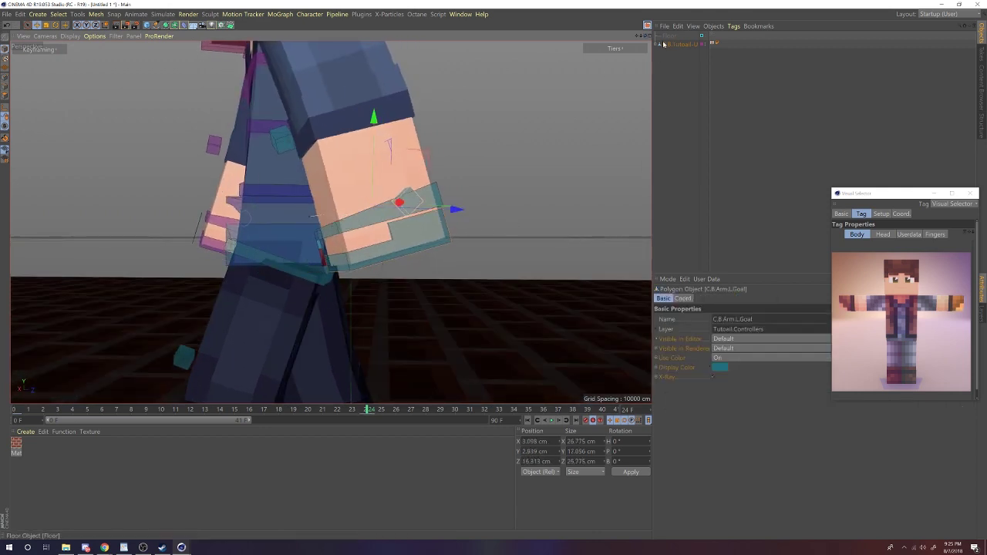
- Rotate the torso controller to a heading of about 6.9° and a pitch of about 1.8°
{"action": "left_click", "coordinate": [891, 329]}
{"action": "key", "text": "r"}
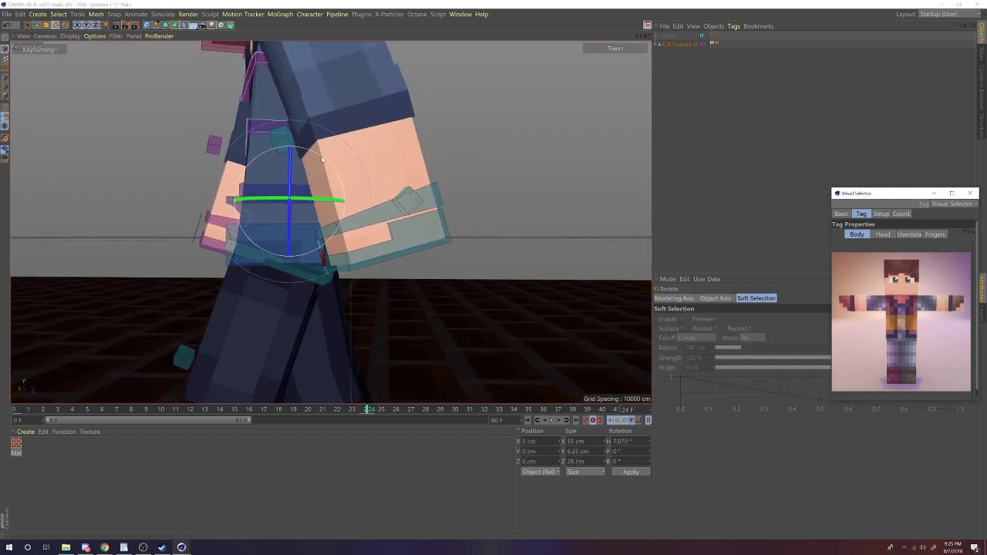
{"action": "left_click_drag", "start_coordinate": [322, 160], "coordinate": [322, 158]}
- Move the left hand controller closer to the body, to about 4.1 cm in X, 2.8 cm in Y and 9.6 cm in Z
{"action": "left_click", "coordinate": [397, 238]}
{"action": "key", "text": "e"}
{"action": "left_click_drag", "start_coordinate": [440, 284], "coordinate": [422, 288]}
{"action": "left_click_drag", "start_coordinate": [454, 224], "coordinate": [444, 222]}
- Rotate the head controller to about -15.3° heading, 1.3° pitch and -0.7° bank
{"action": "left_click_drag", "start_coordinate": [637, 36], "coordinate": [654, 60]}
{"action": "left_click", "coordinate": [899, 281]}
{"action": "key", "text": "r"}
{"action": "left_click_drag", "start_coordinate": [346, 175], "coordinate": [300, 98]}
{"action": "key", "text": "e"}
{"action": "left_click_drag", "start_coordinate": [644, 37], "coordinate": [610, 37]}
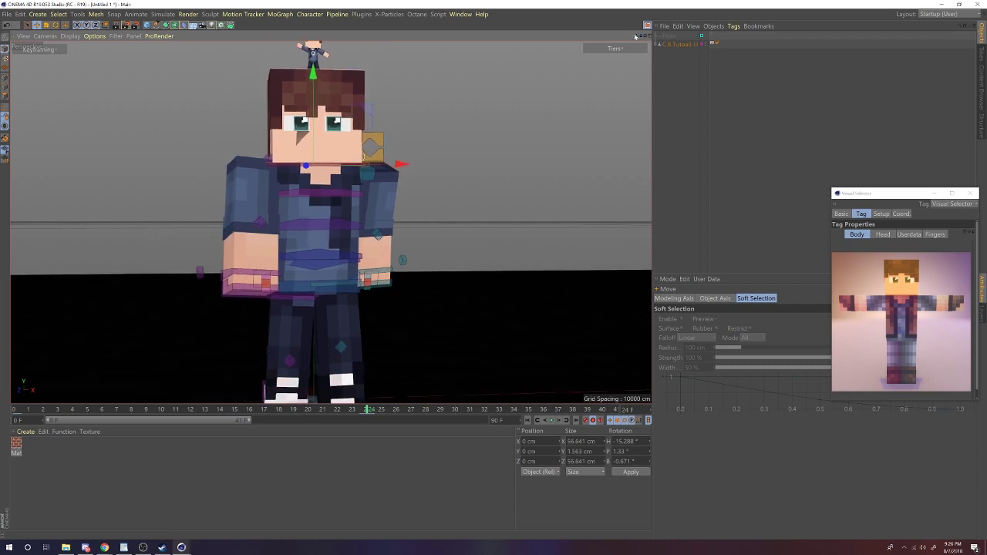
- Move the right hand controller outward, to about -7.2 cm in X and 2.1 cm in Y
{"action": "left_click", "coordinate": [308, 277]}
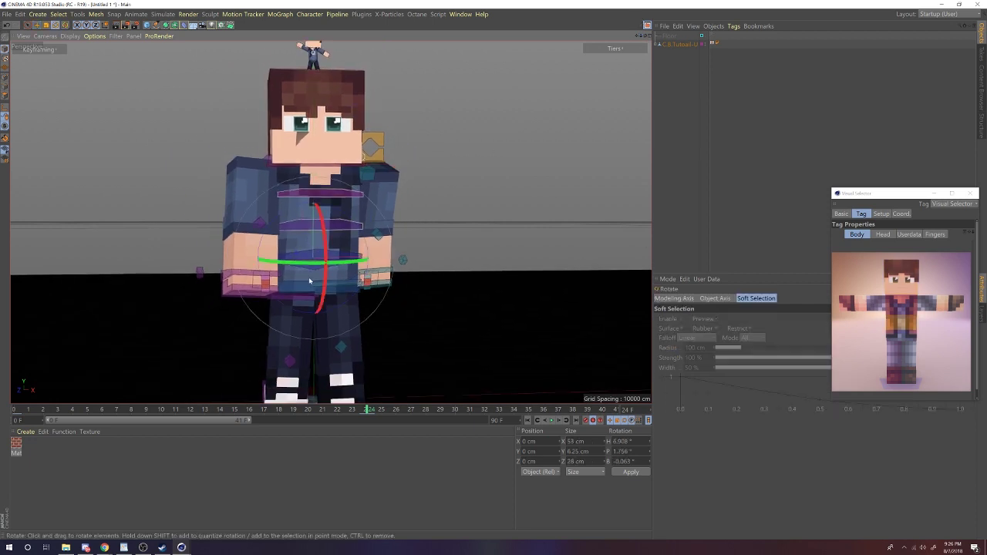
{"action": "left_click", "coordinate": [239, 296]}
{"action": "left_click_drag", "start_coordinate": [239, 295], "coordinate": [280, 298]}
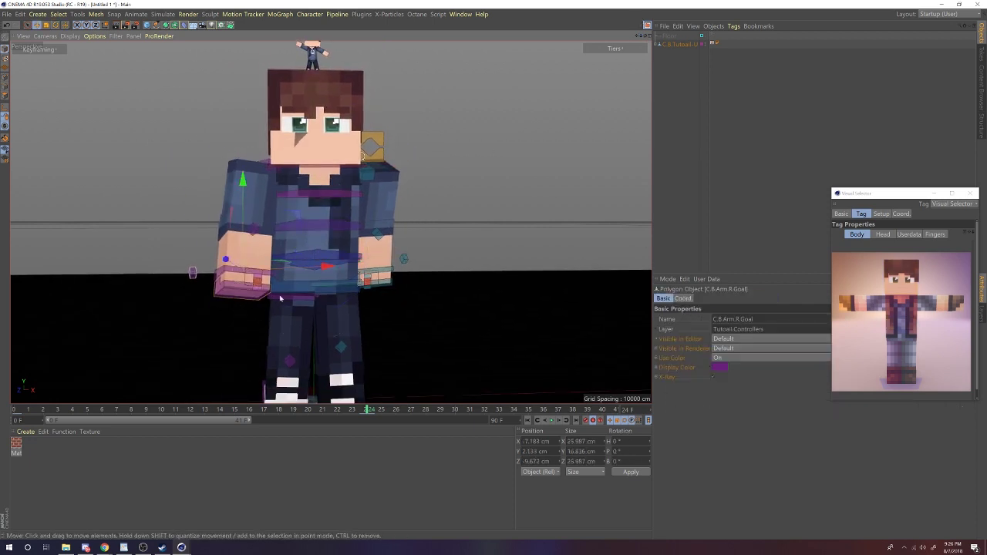
- Rotate the left hand controller to about -21.7° heading, 3.6° pitch and -5.7° bank
{"action": "left_click", "coordinate": [381, 284]}
{"action": "key", "text": "r"}
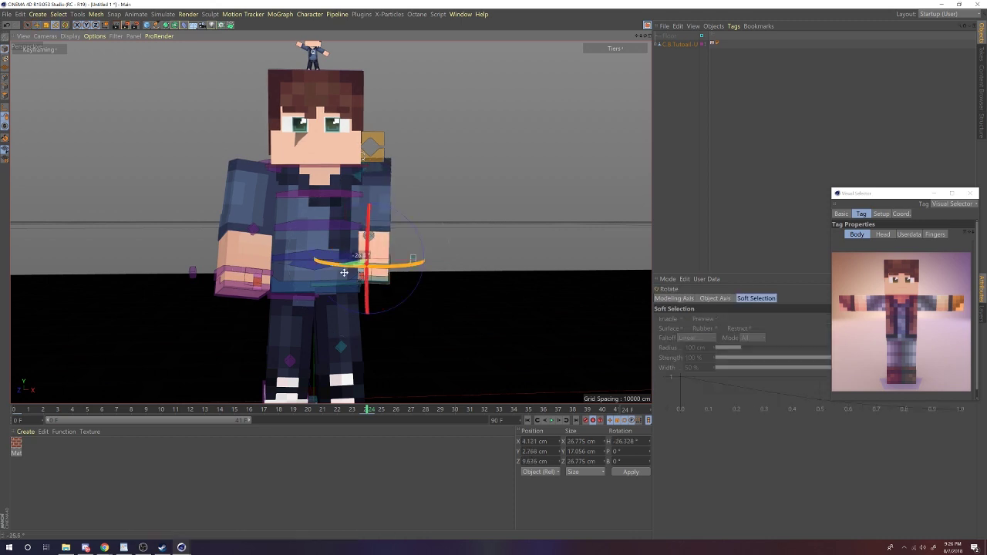
{"action": "left_click_drag", "start_coordinate": [334, 263], "coordinate": [367, 291]}
{"action": "key", "text": "r"}
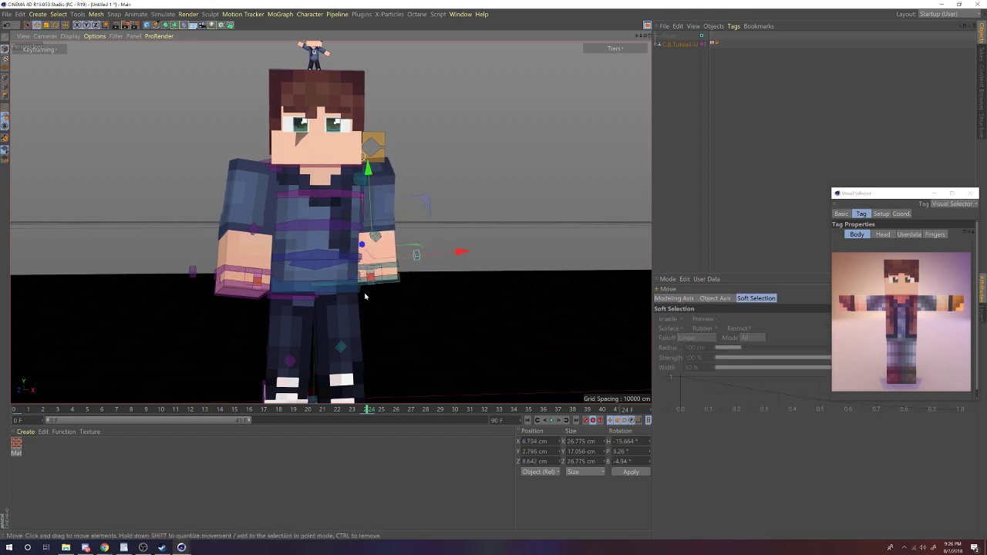
{"action": "left_click_drag", "start_coordinate": [363, 293], "coordinate": [362, 270]}
{"action": "left_click_drag", "start_coordinate": [378, 266], "coordinate": [384, 240]}
- Move the left hand controller to about 7.7, 2.4 and 11.4 cm, and rotate it to about -19°, 4.1° and -8.9°
{"action": "left_click_drag", "start_coordinate": [645, 37], "coordinate": [503, 36]}
{"action": "key", "text": "e"}
{"action": "left_click_drag", "start_coordinate": [487, 189], "coordinate": [486, 191]}
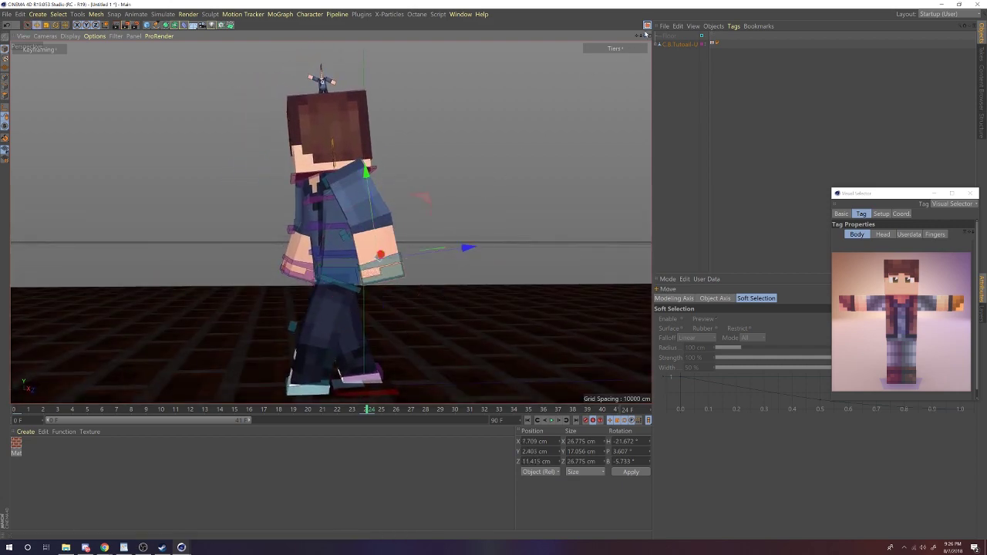
{"action": "left_click_drag", "start_coordinate": [642, 36], "coordinate": [651, 39]}
{"action": "key", "text": "r"}
{"action": "left_click_drag", "start_coordinate": [413, 297], "coordinate": [424, 270]}
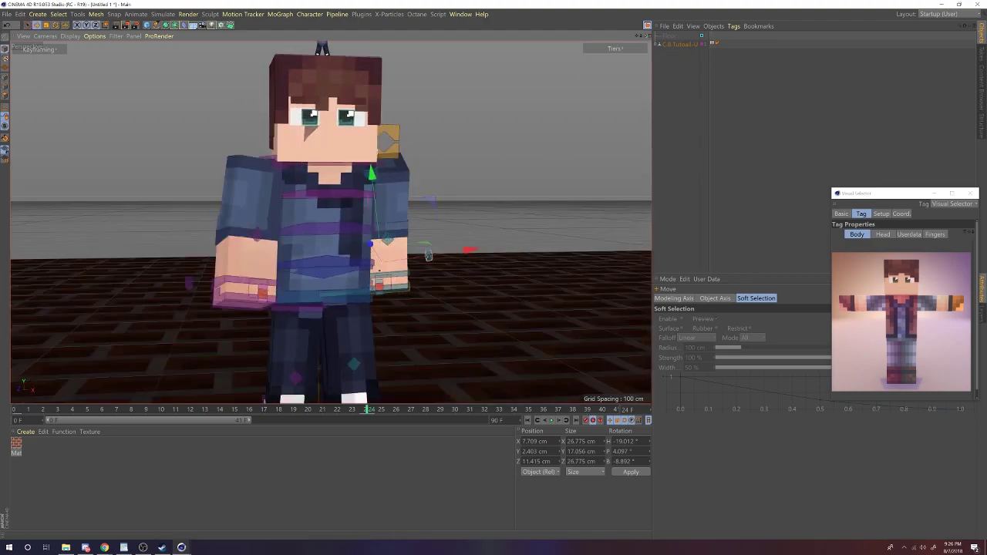
- Move the right hand controller further forward, to about -8 cm in X and 2.8 cm in Y
{"action": "left_click_drag", "start_coordinate": [378, 266], "coordinate": [408, 297], "text": "alt"}
{"action": "left_click_drag", "start_coordinate": [422, 252], "coordinate": [505, 210], "text": "alt"}
{"action": "left_click_drag", "start_coordinate": [638, 36], "coordinate": [540, 6]}
{"action": "left_click_drag", "start_coordinate": [363, 223], "coordinate": [308, 222], "text": "alt"}
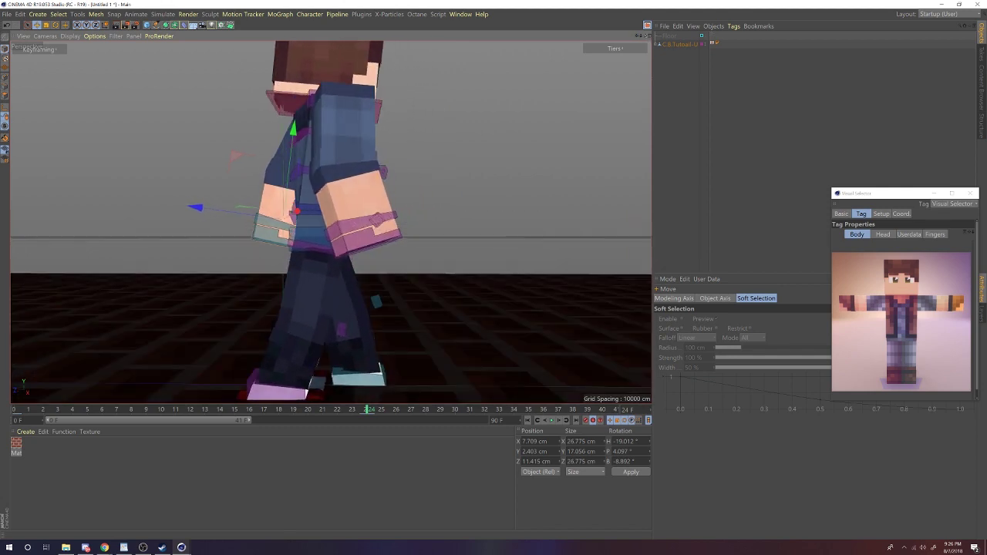
{"action": "left_click", "coordinate": [379, 237]}
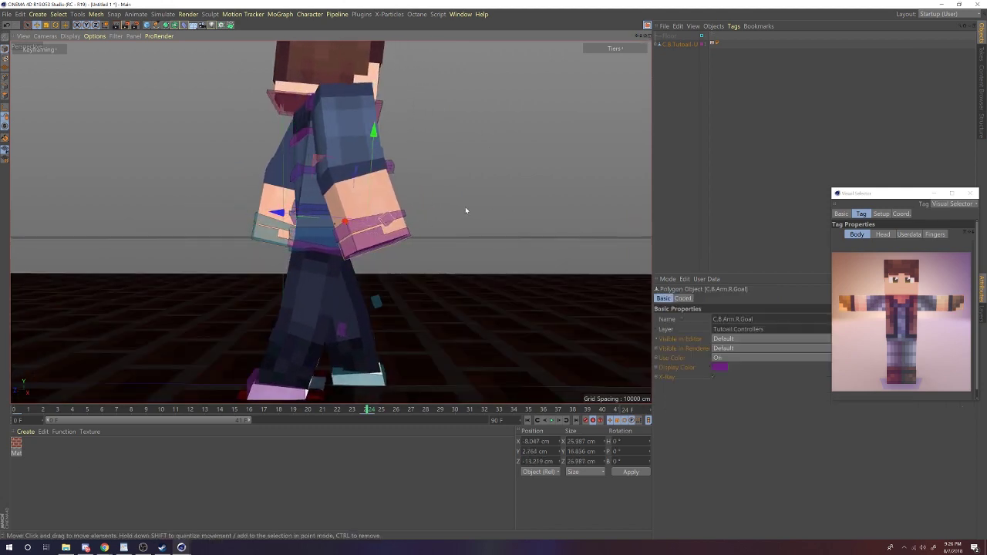
- Adjust the head controller's rotation to about -15.3° heading, 2° pitch and -1° bank
{"action": "left_click", "coordinate": [872, 266]}
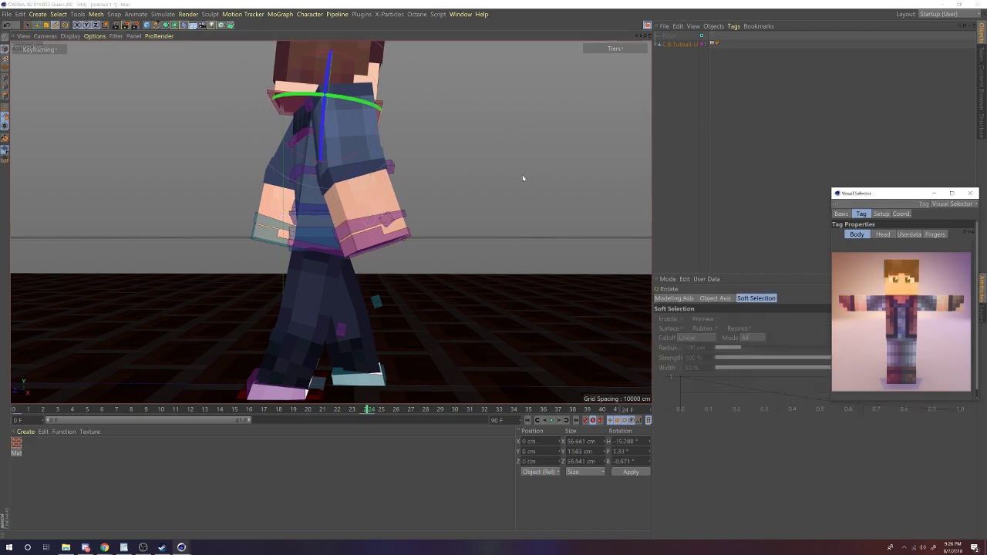
{"action": "left_click_drag", "start_coordinate": [304, 121], "coordinate": [298, 127]}
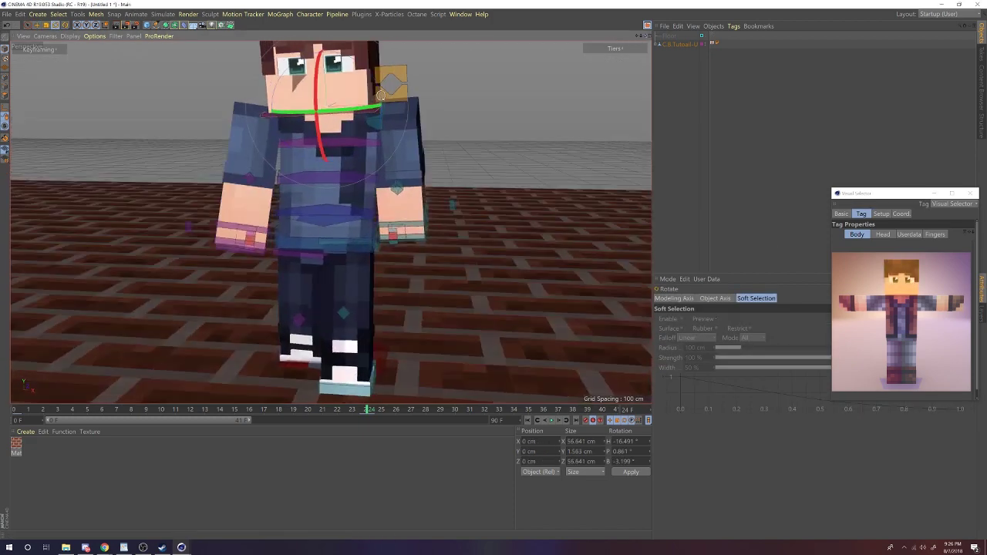
{"action": "scroll", "coordinate": [447, 107], "scroll_direction": "up", "scroll_amount": 2}
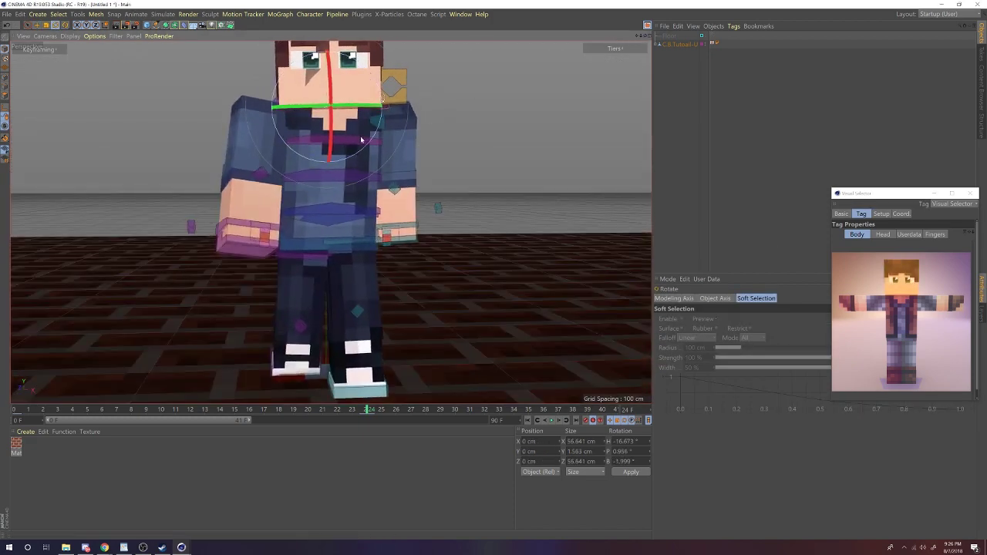
{"action": "left_click_drag", "start_coordinate": [361, 140], "coordinate": [362, 89]}
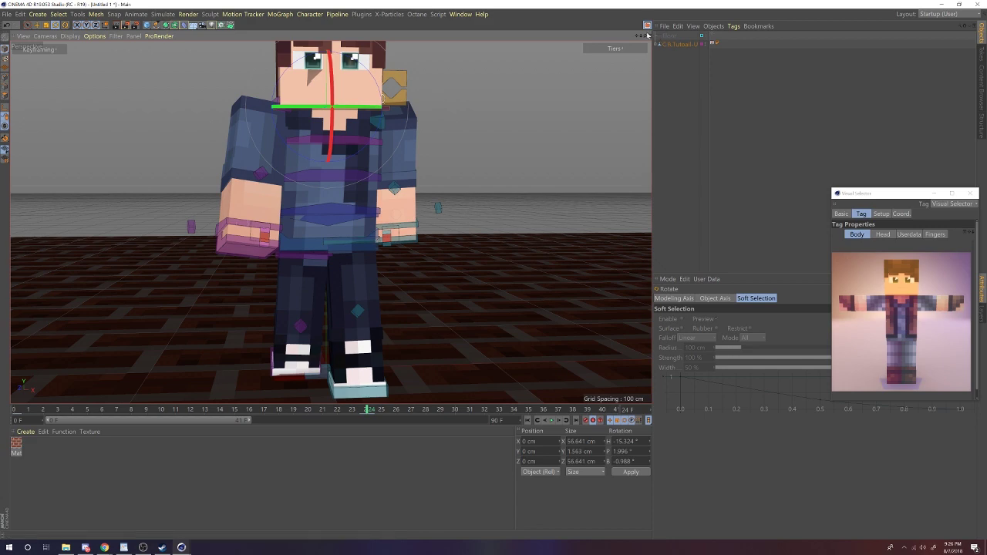
- Select all of the rig's controllers, clear their old keyframe at frame 9 and return to frame 0
{"action": "left_click_drag", "start_coordinate": [646, 34], "coordinate": [633, 35]}
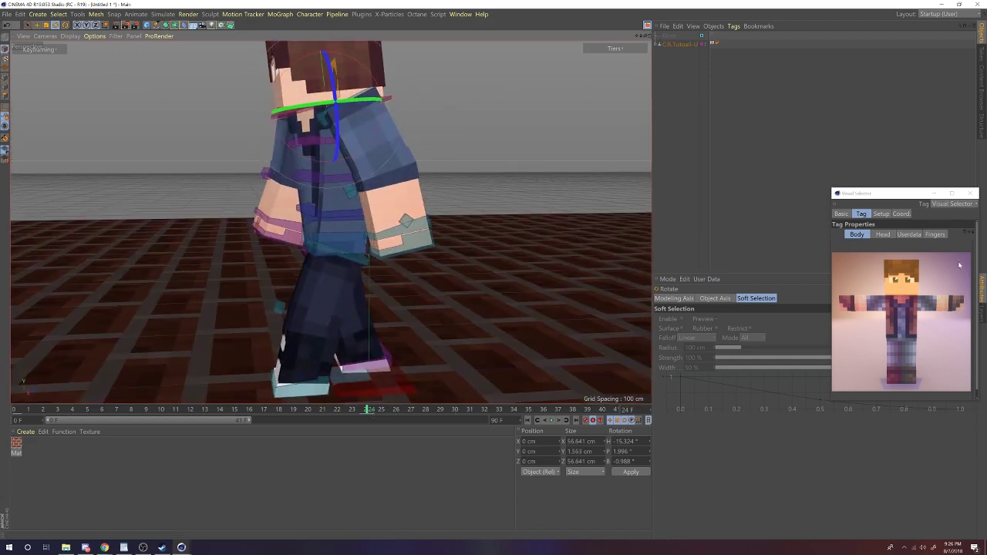
{"action": "key", "text": "e"}
{"action": "left_click", "coordinate": [875, 332]}
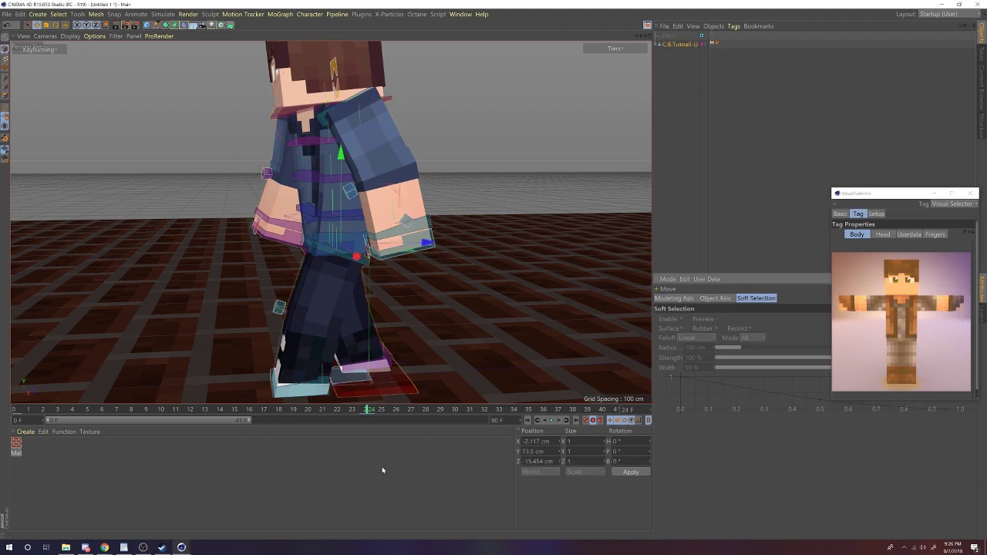
{"action": "left_click", "coordinate": [139, 412]}
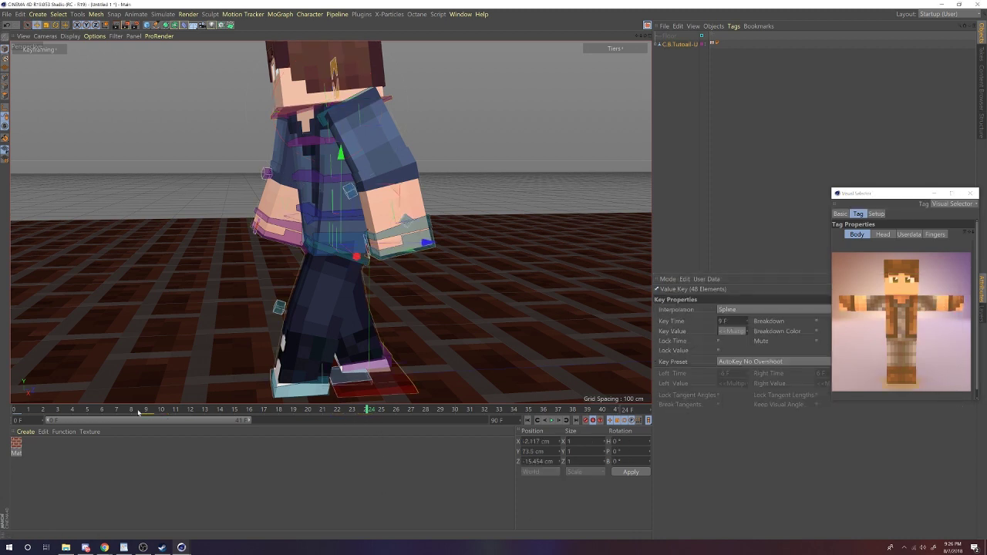
{"action": "left_click_drag", "start_coordinate": [33, 419], "coordinate": [18, 417]}
{"action": "left_click", "coordinate": [16, 411]}
{"action": "left_click_drag", "start_coordinate": [645, 36], "coordinate": [645, 37]}
{"action": "left_click", "coordinate": [326, 191]}
{"action": "left_click_drag", "start_coordinate": [384, 235], "coordinate": [385, 261]}
{"action": "key", "text": "ctrl+z"}
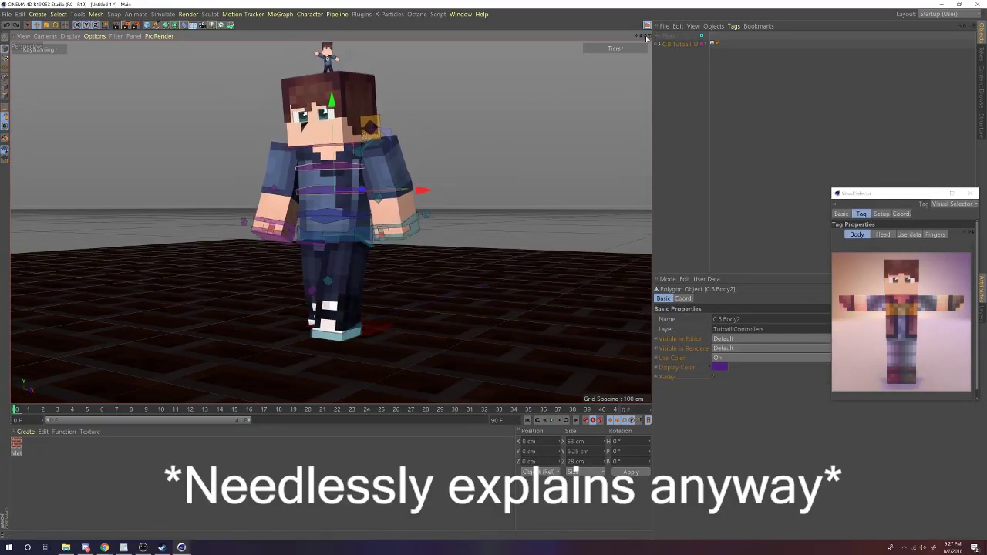
- Select the hip controller, key the stride pose at frames 0 and 20, and return to frame 0
{"action": "left_click_drag", "start_coordinate": [645, 37], "coordinate": [646, 37]}
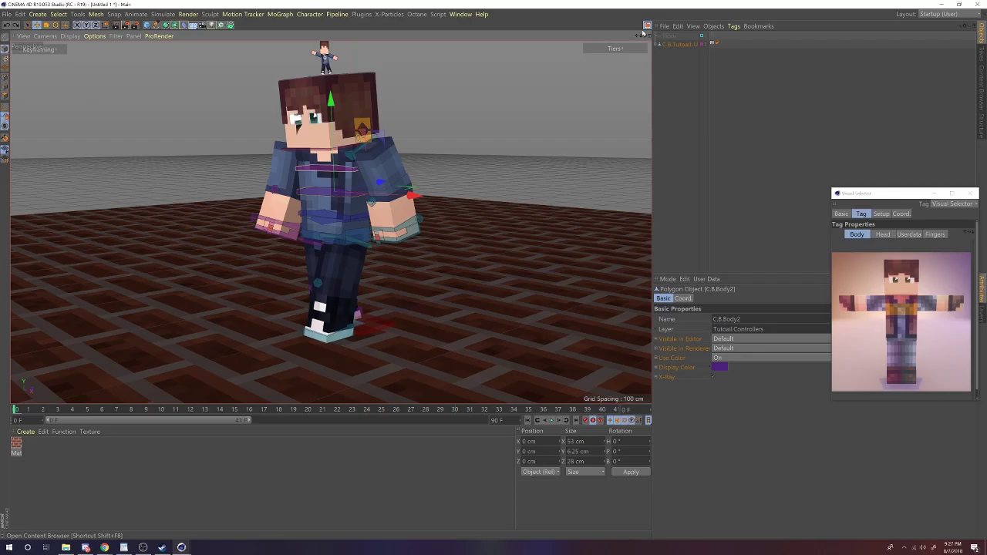
{"action": "left_click_drag", "start_coordinate": [645, 36], "coordinate": [637, 36]}
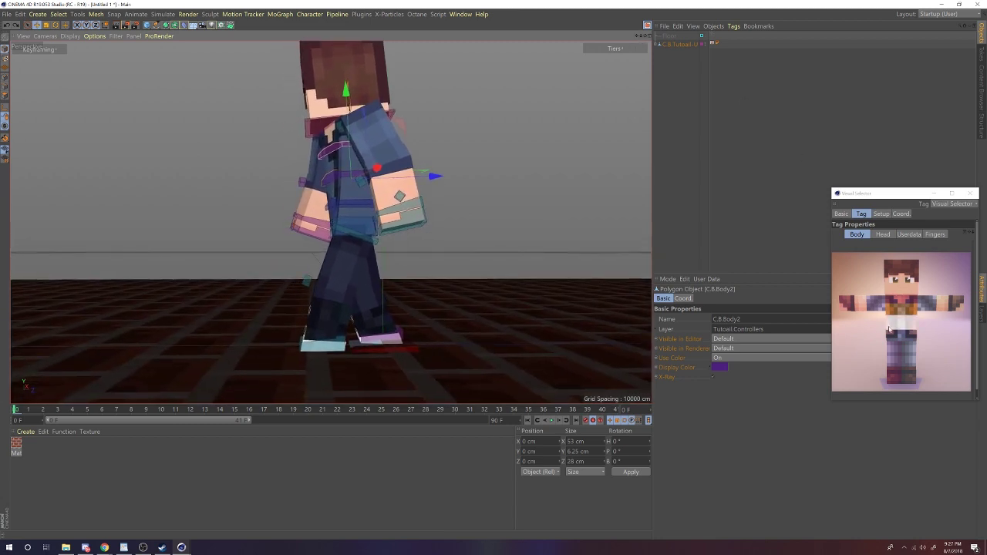
{"action": "left_click", "coordinate": [890, 345]}
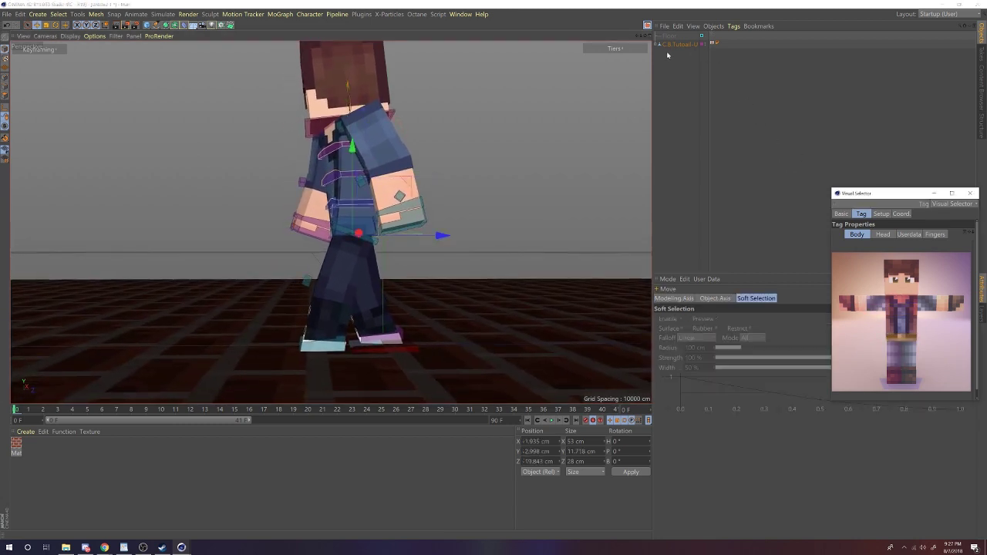
{"action": "left_click_drag", "start_coordinate": [641, 36], "coordinate": [638, 36]}
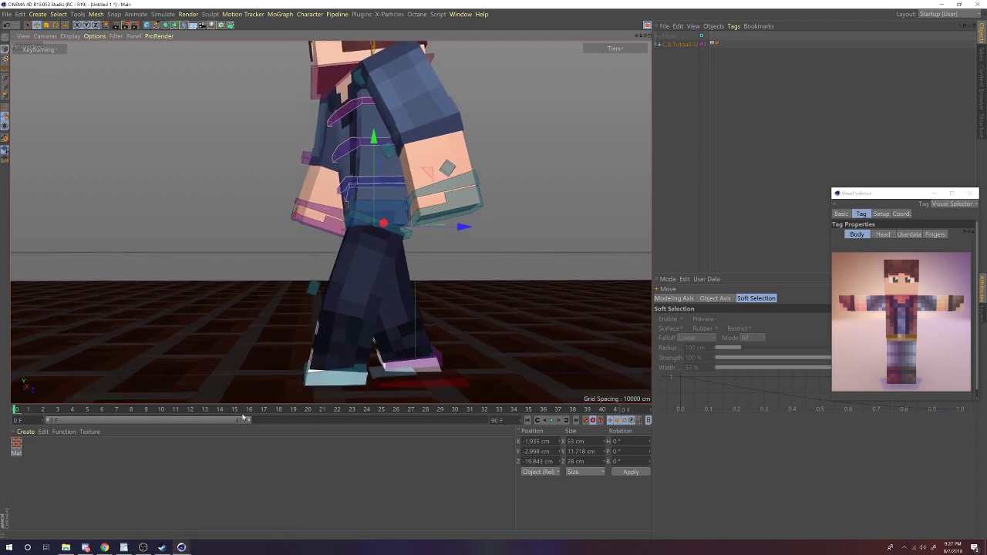
{"action": "left_click_drag", "start_coordinate": [24, 414], "coordinate": [42, 412]}
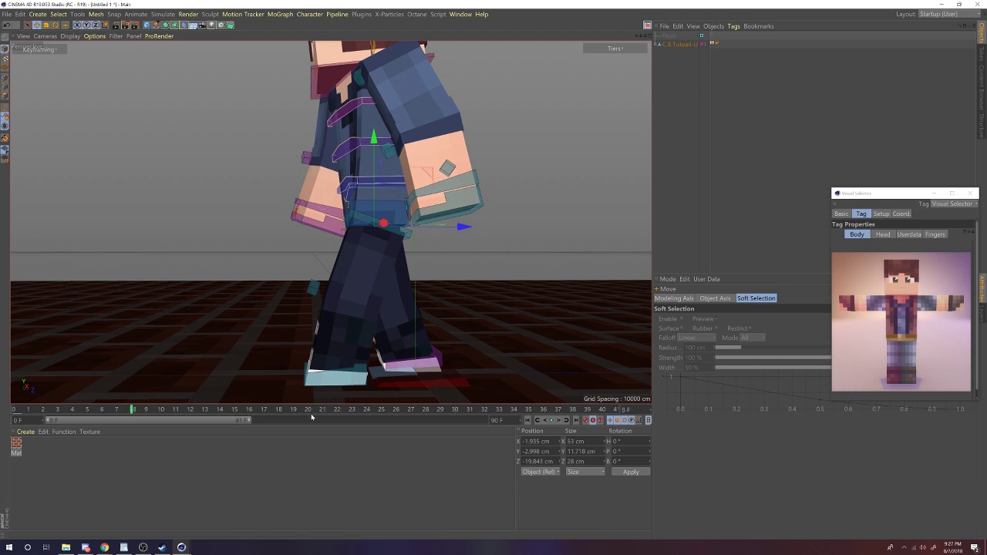
{"action": "left_click_drag", "start_coordinate": [466, 231], "coordinate": [386, 245]}
{"action": "key", "text": "shift+g"}
- Rotate the hip controller to a heading of -8.4° at frame 0
{"action": "key", "text": "r"}
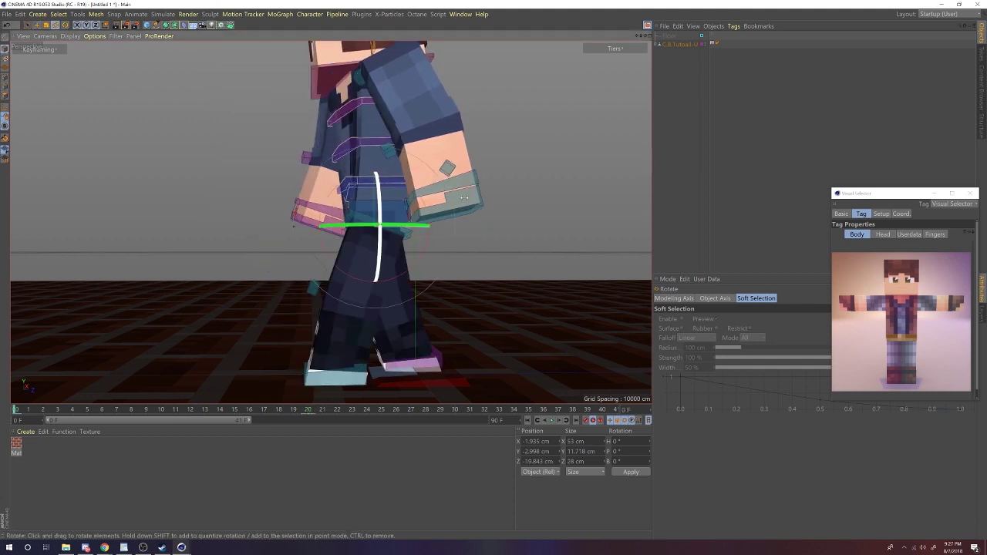
{"action": "left_click_drag", "start_coordinate": [646, 36], "coordinate": [694, 66]}
{"action": "left_click_drag", "start_coordinate": [532, 309], "coordinate": [400, 222], "text": "alt"}
- Move the left foot controller forward to about -42.7 cm in Z and the hip controller to about -21.4 cm in Z
{"action": "key", "text": "e"}
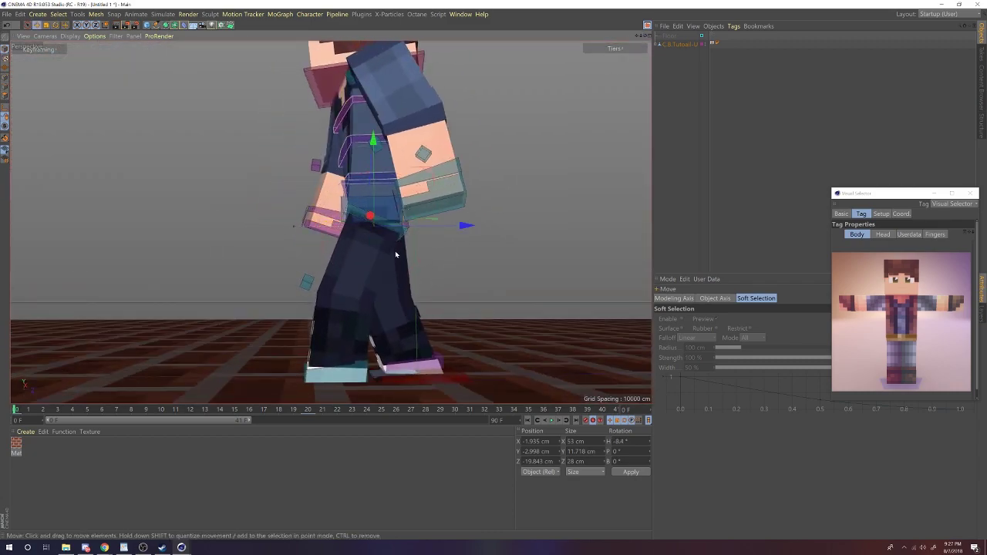
{"action": "left_click", "coordinate": [344, 376]}
{"action": "left_click_drag", "start_coordinate": [369, 380], "coordinate": [376, 382]}
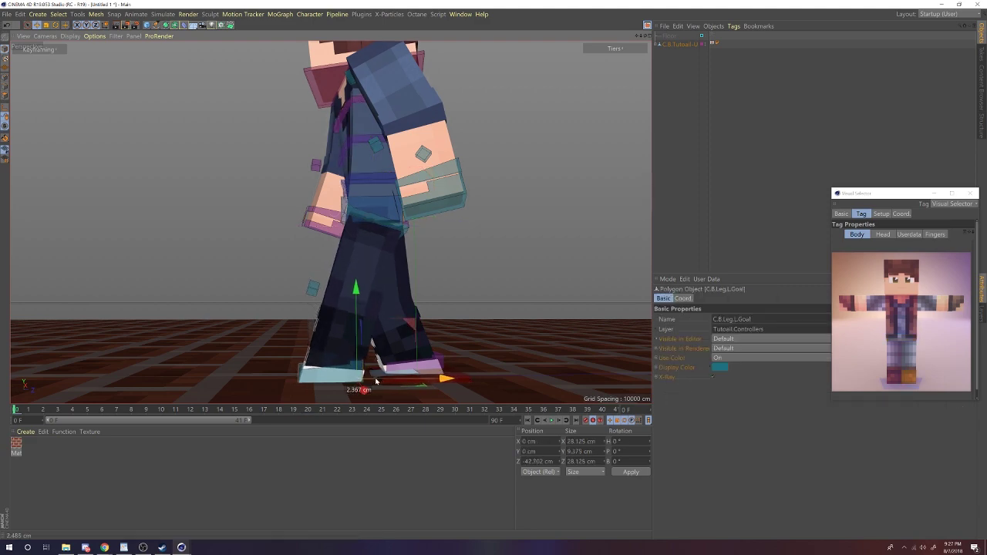
{"action": "left_click", "coordinate": [401, 221]}
{"action": "left_click_drag", "start_coordinate": [465, 224], "coordinate": [462, 224]}
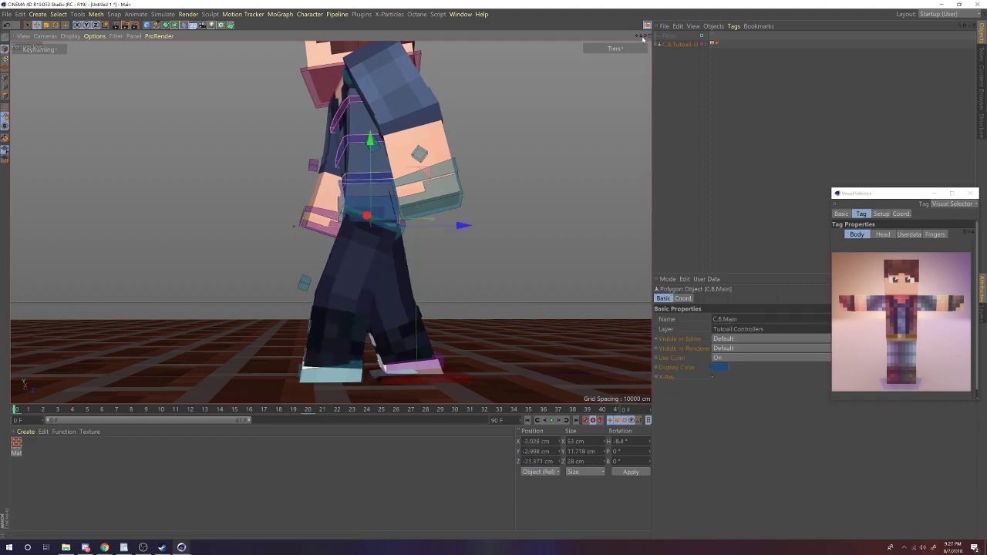
- Try turning the hip controller the opposite way, to a heading of about 17.7°
{"action": "left_click_drag", "start_coordinate": [645, 36], "coordinate": [439, 62]}
{"action": "key", "text": "r"}
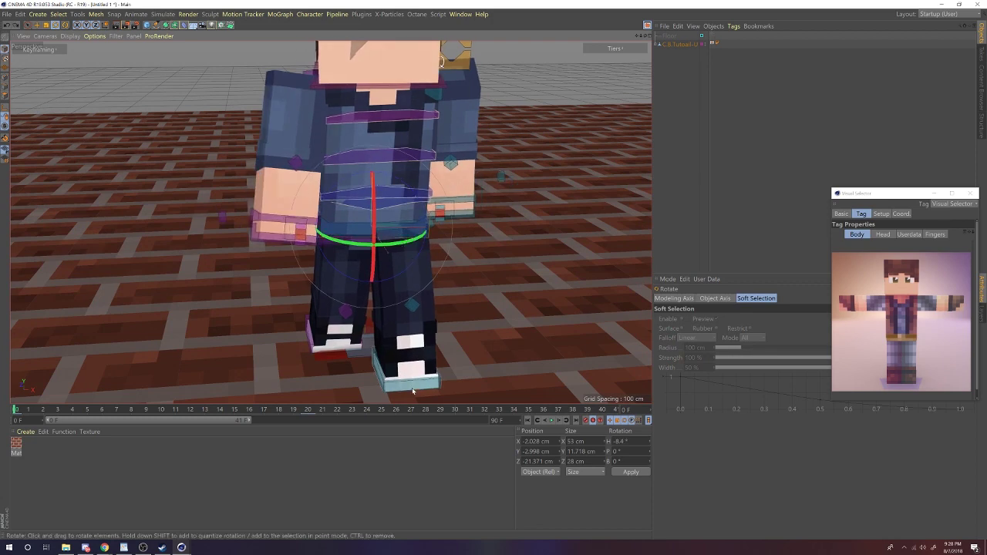
{"action": "left_click_drag", "start_coordinate": [391, 244], "coordinate": [374, 256]}
{"action": "key", "text": "ctrl+z"}
{"action": "left_click_drag", "start_coordinate": [341, 247], "coordinate": [367, 252]}
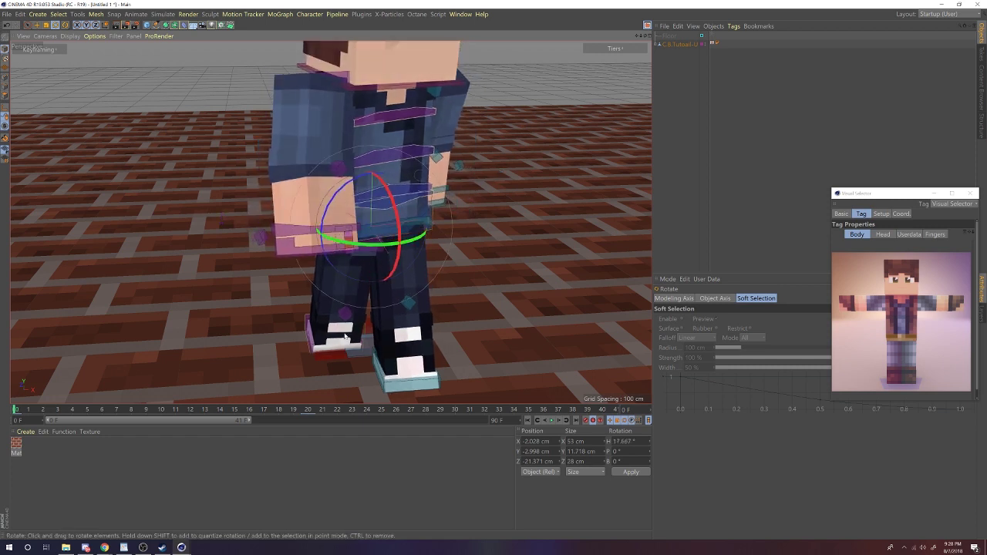
- Try moving the right foot controller at frame 0 with the hip turned the opposite way
{"action": "left_click", "coordinate": [328, 354]}
{"action": "left_click", "coordinate": [309, 331]}
{"action": "key", "text": "e"}
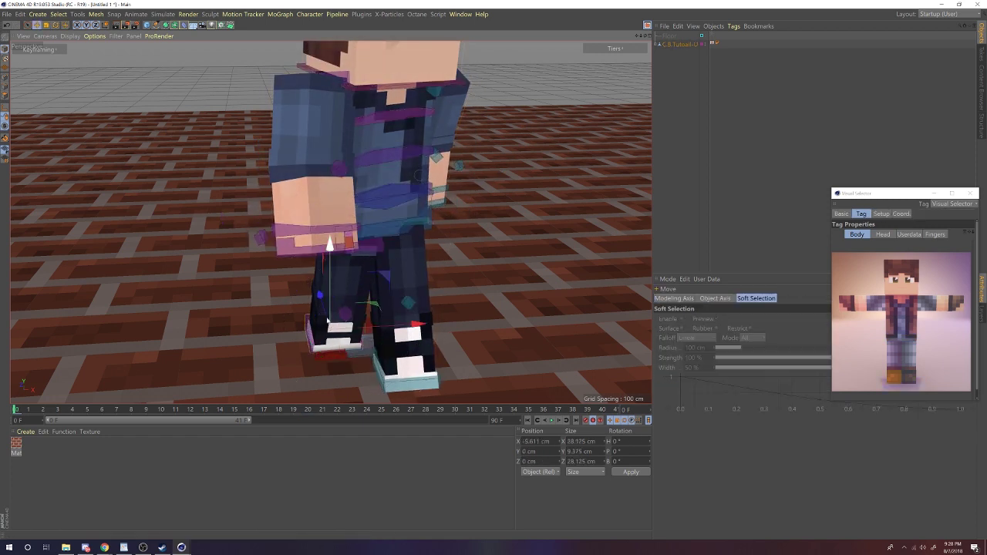
{"action": "left_click_drag", "start_coordinate": [329, 315], "coordinate": [341, 356]}
- At frame 10, move the hip controller forward to about -65 cm in Z and rotate it to a heading of 18°
{"action": "left_click", "coordinate": [312, 411]}
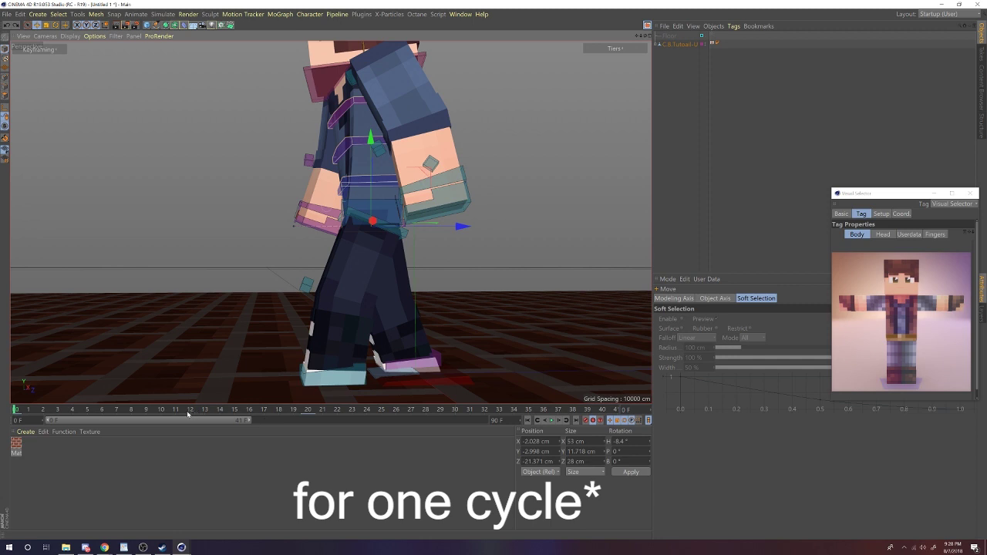
{"action": "left_click", "coordinate": [163, 410]}
{"action": "left_click_drag", "start_coordinate": [412, 229], "coordinate": [370, 228]}
{"action": "key", "text": "r"}
{"action": "left_click_drag", "start_coordinate": [299, 226], "coordinate": [320, 226]}
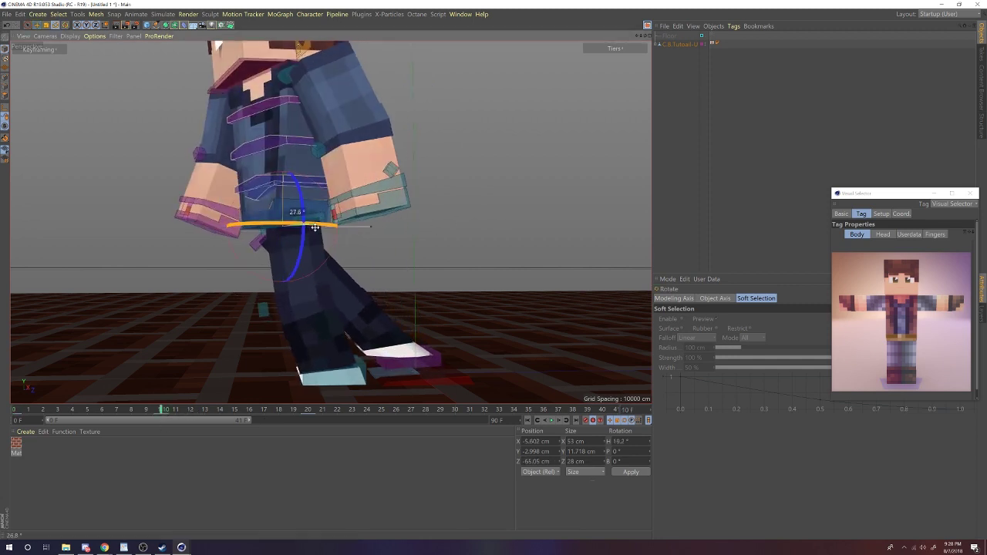
- Move the right foot controller forward past the left foot at frame 10 and preview the motion from frame 0 to 10
{"action": "key", "text": "e"}
{"action": "left_click", "coordinate": [465, 374]}
{"action": "left_click_drag", "start_coordinate": [465, 373], "coordinate": [297, 374]}
{"action": "left_click_drag", "start_coordinate": [24, 413], "coordinate": [92, 423]}
{"action": "left_click", "coordinate": [364, 238]}
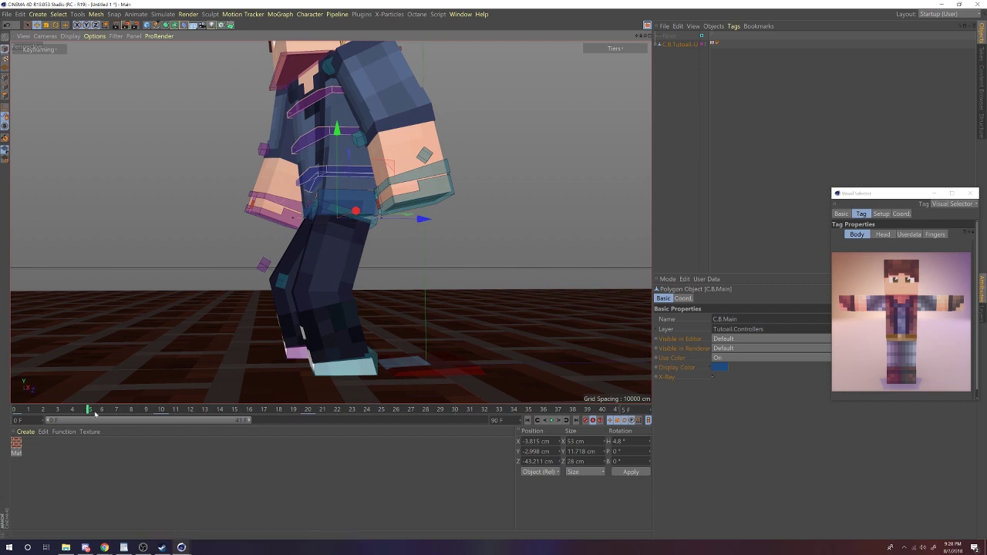
{"action": "left_click", "coordinate": [160, 413]}
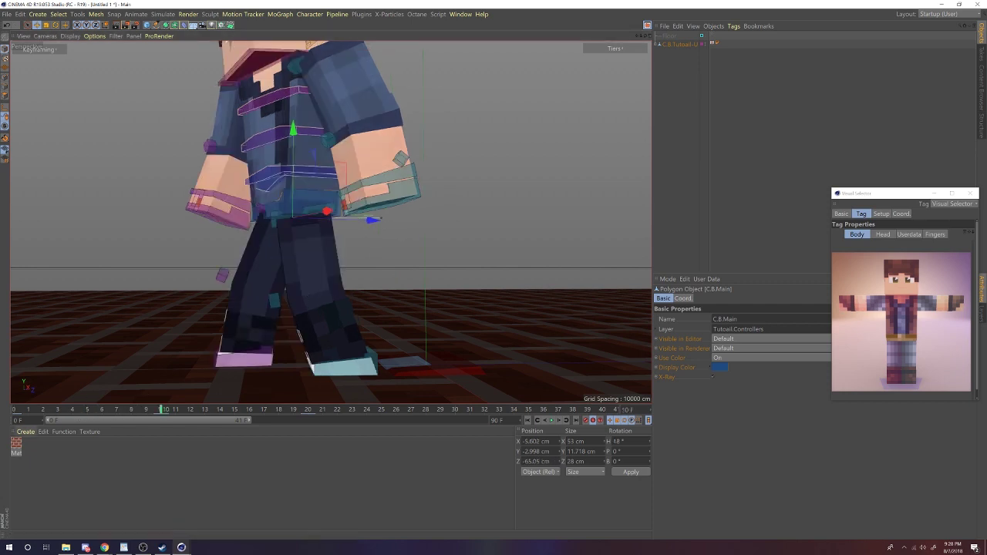
{"action": "left_click_drag", "start_coordinate": [21, 413], "coordinate": [156, 431]}
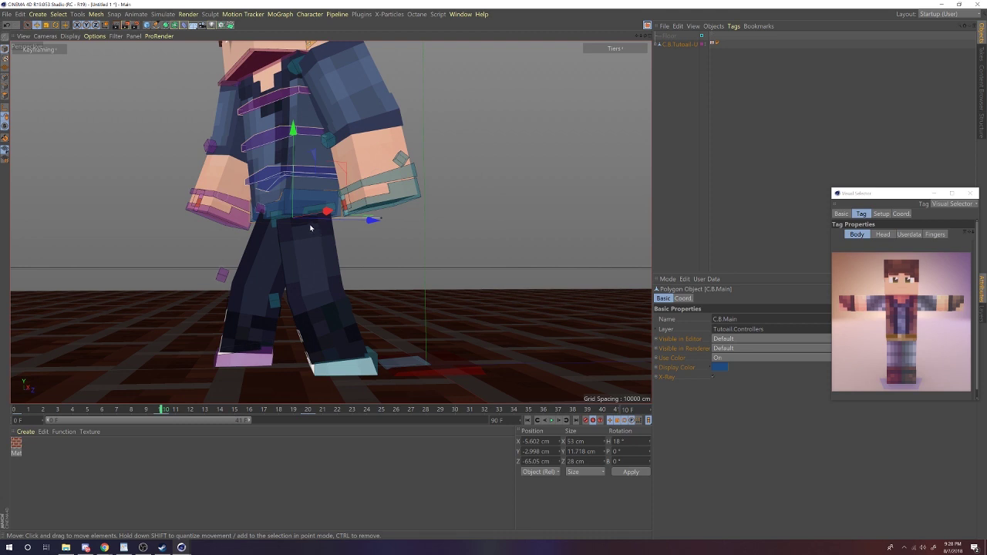
- At frame 10, rotate the hip controller to a 10° heading, shift it to about -63.7 cm in Z, and nudge the right foot forward
{"action": "key", "text": "r"}
{"action": "left_click_drag", "start_coordinate": [301, 214], "coordinate": [294, 214]}
{"action": "key", "text": "e"}
{"action": "key", "text": "r"}
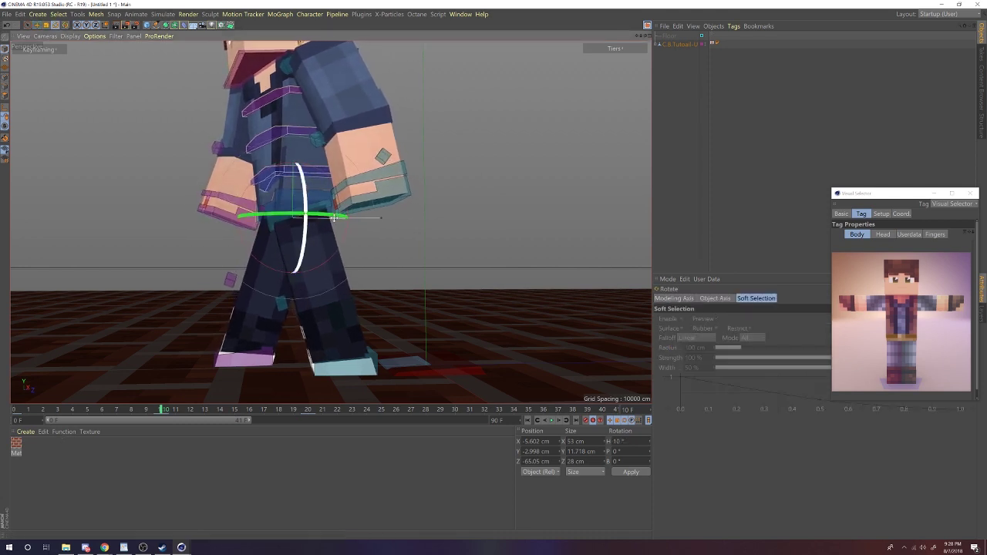
{"action": "key", "text": "e"}
{"action": "left_click_drag", "start_coordinate": [374, 221], "coordinate": [360, 223]}
{"action": "left_click", "coordinate": [237, 360]}
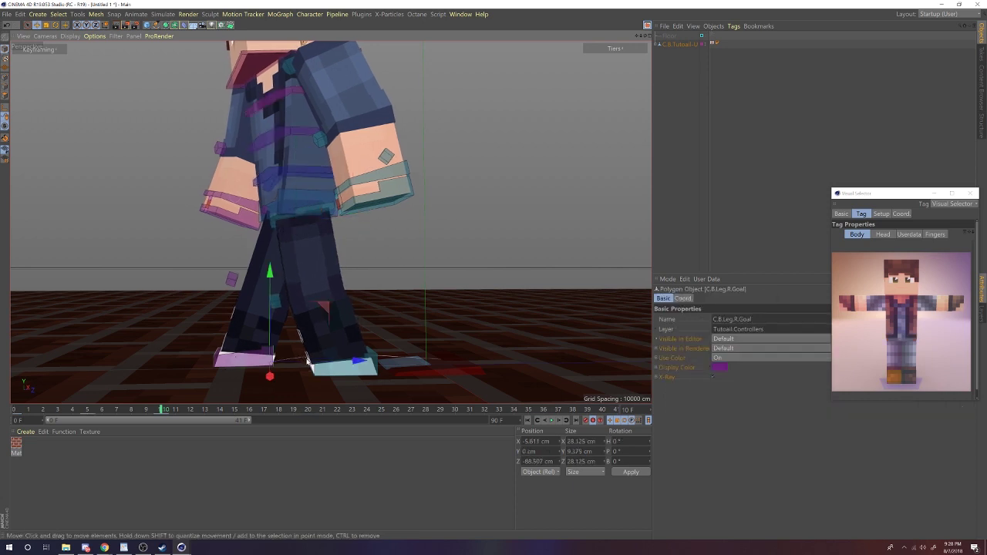
- At frame 5, raise the hip controller to about -0.4 cm in Y for the passing pose
{"action": "left_click", "coordinate": [297, 206]}
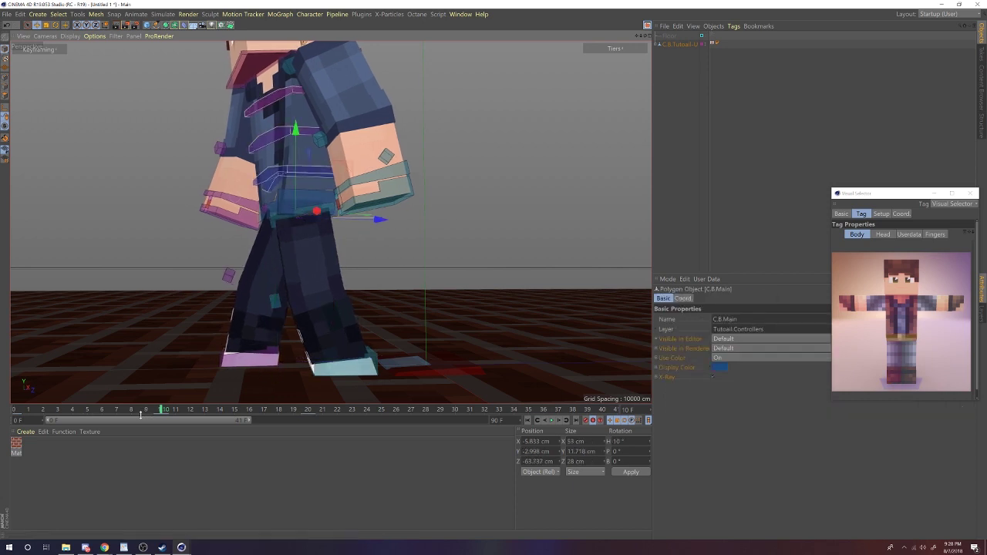
{"action": "left_click_drag", "start_coordinate": [17, 412], "coordinate": [88, 428]}
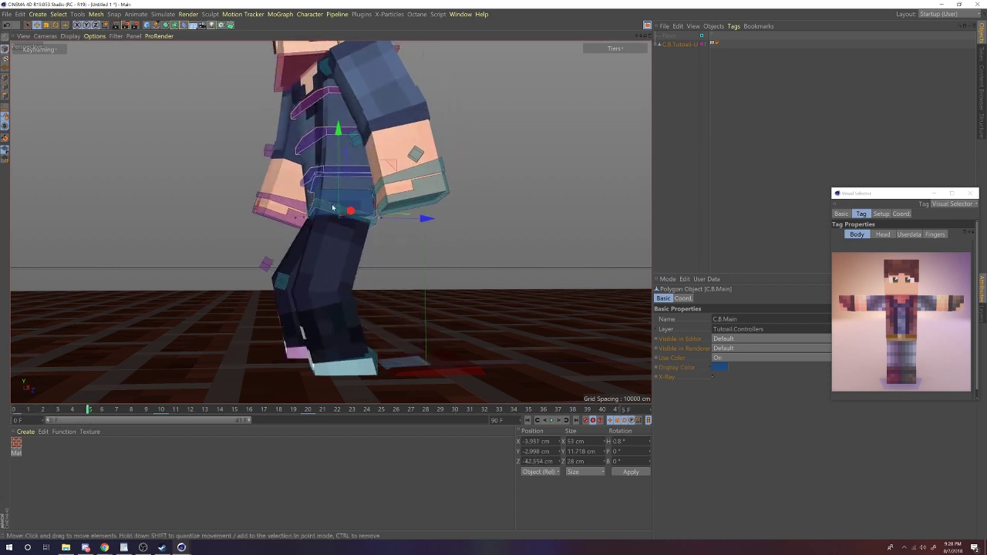
{"action": "left_click_drag", "start_coordinate": [333, 208], "coordinate": [340, 199]}
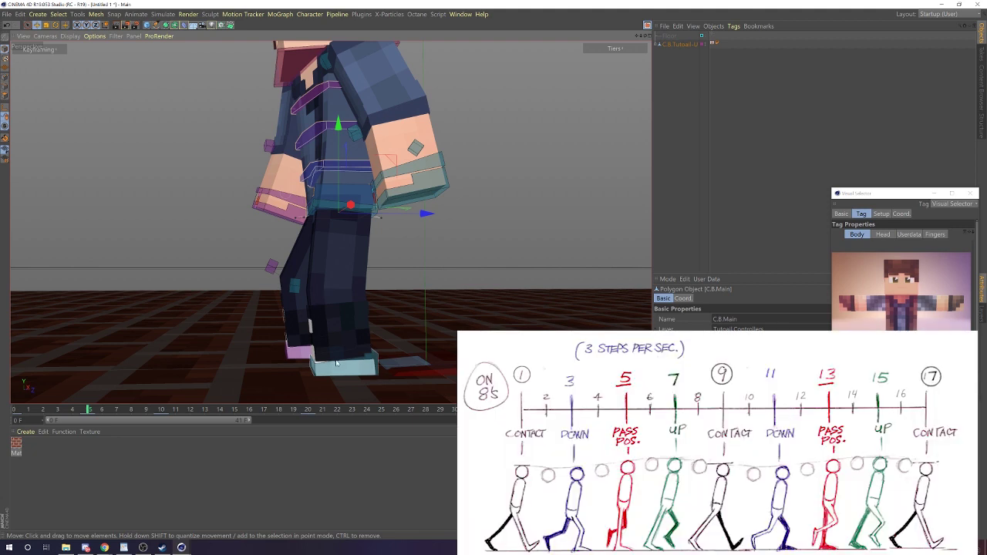
- Inspect the left foot controller at frame 5 and preview the leg motion between frames 0 and 10
{"action": "left_click", "coordinate": [336, 364]}
{"action": "left_click_drag", "start_coordinate": [417, 318], "coordinate": [399, 348]}
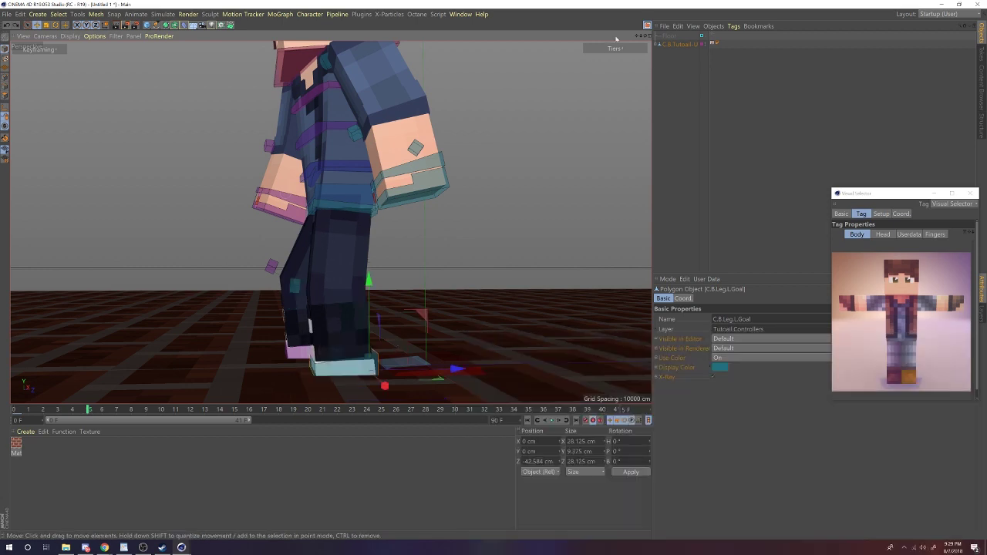
{"action": "mouse_move", "coordinate": [646, 37]}
{"action": "left_mouse_down"}
{"action": "mouse_move", "coordinate": [655, 60]}
{"action": "mouse_move", "coordinate": [646, 41]}
{"action": "left_mouse_up"}
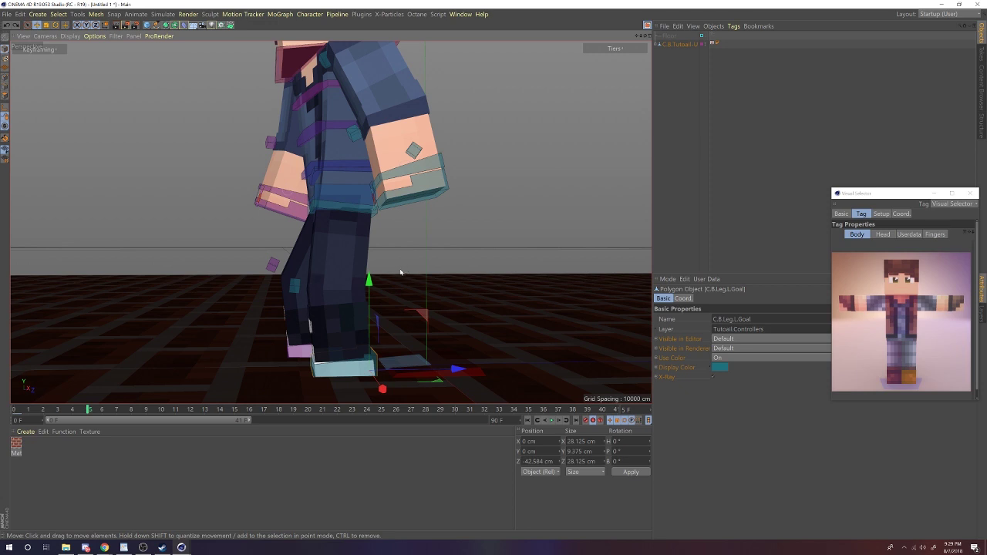
{"action": "left_click_drag", "start_coordinate": [400, 271], "coordinate": [400, 254]}
{"action": "key", "text": "ctrl+z"}
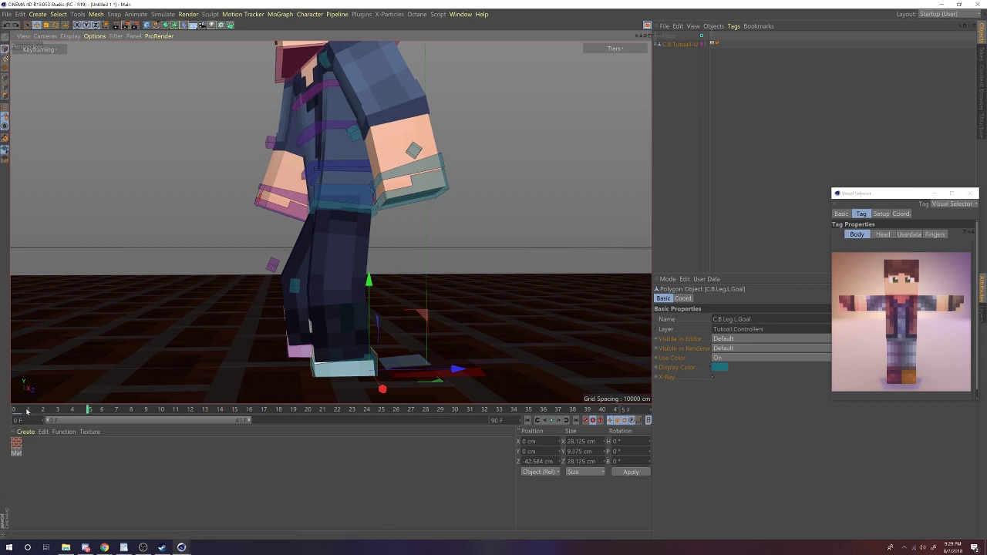
{"action": "left_click_drag", "start_coordinate": [27, 411], "coordinate": [80, 418]}
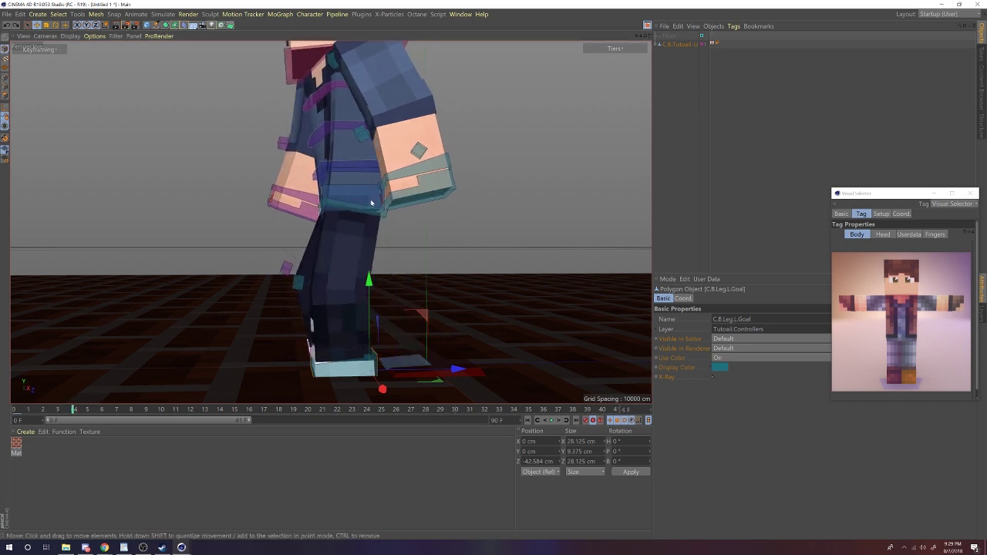
{"action": "left_click_drag", "start_coordinate": [82, 413], "coordinate": [161, 430]}
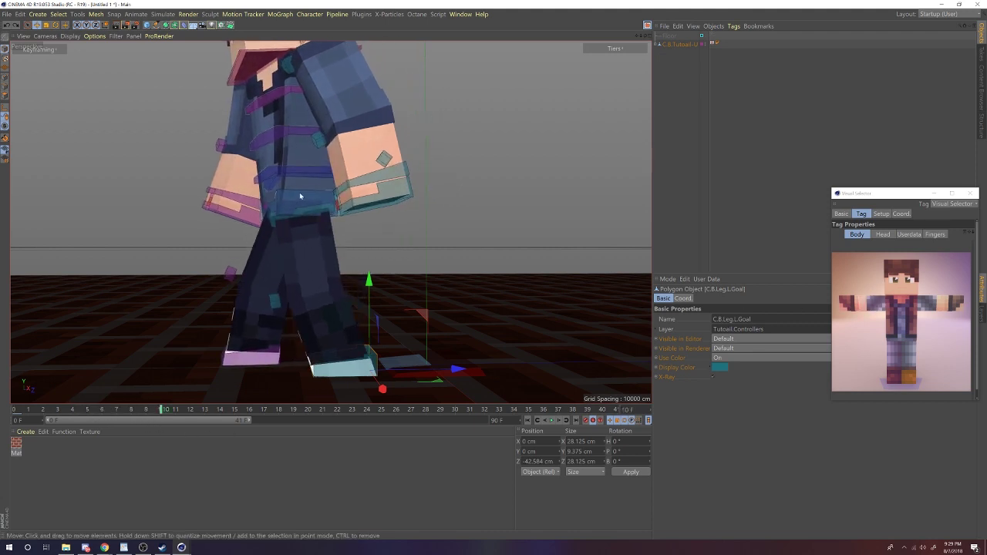
- Rotate the lower torso controller against the hip at frame 10, and adjust its heading at frame 8 to about -6°
{"action": "left_click", "coordinate": [947, 321]}
{"action": "key", "text": "r"}
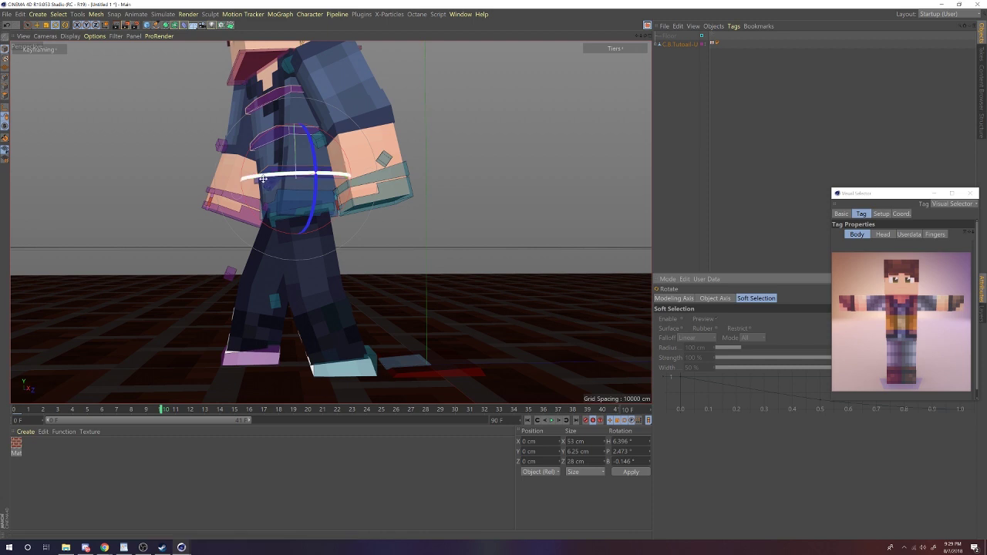
{"action": "left_click_drag", "start_coordinate": [266, 171], "coordinate": [130, 369]}
{"action": "left_click_drag", "start_coordinate": [17, 411], "coordinate": [132, 415]}
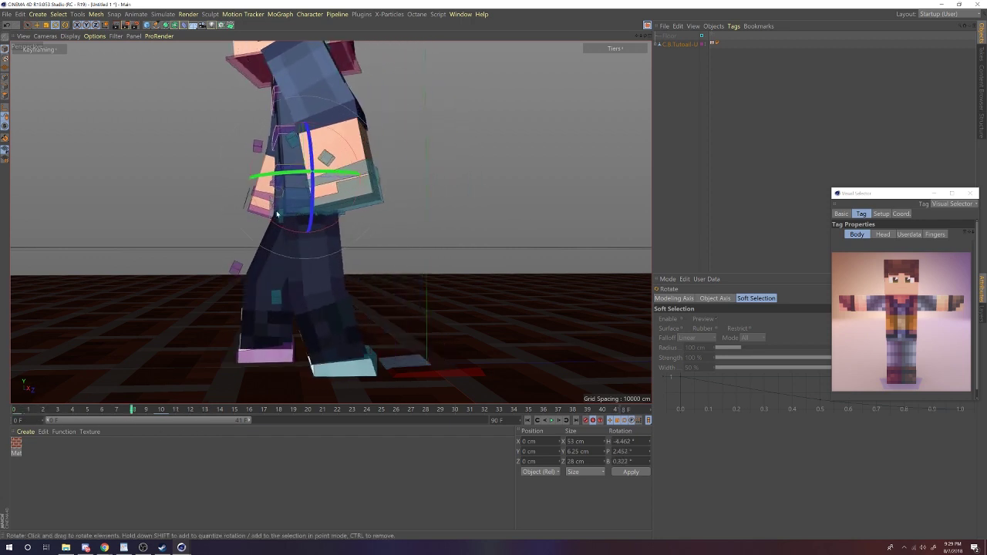
{"action": "mouse_move", "coordinate": [279, 182]}
{"action": "left_mouse_down"}
{"action": "mouse_move", "coordinate": [327, 173]}
{"action": "mouse_move", "coordinate": [280, 183]}
{"action": "left_mouse_up"}
{"action": "left_click_drag", "start_coordinate": [646, 36], "coordinate": [760, 58]}
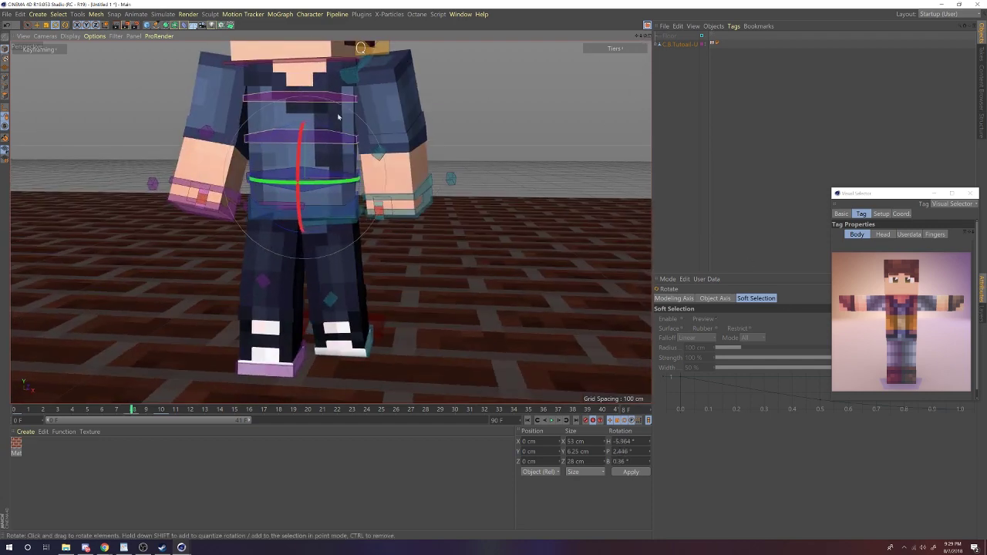
- At frame 10, turn the lower torso controller to a heading of about -9.8° with almost no pitch or bank
{"action": "left_click", "coordinate": [280, 137]}
{"action": "left_click", "coordinate": [293, 100]}
{"action": "left_click_drag", "start_coordinate": [293, 103], "coordinate": [324, 116]}
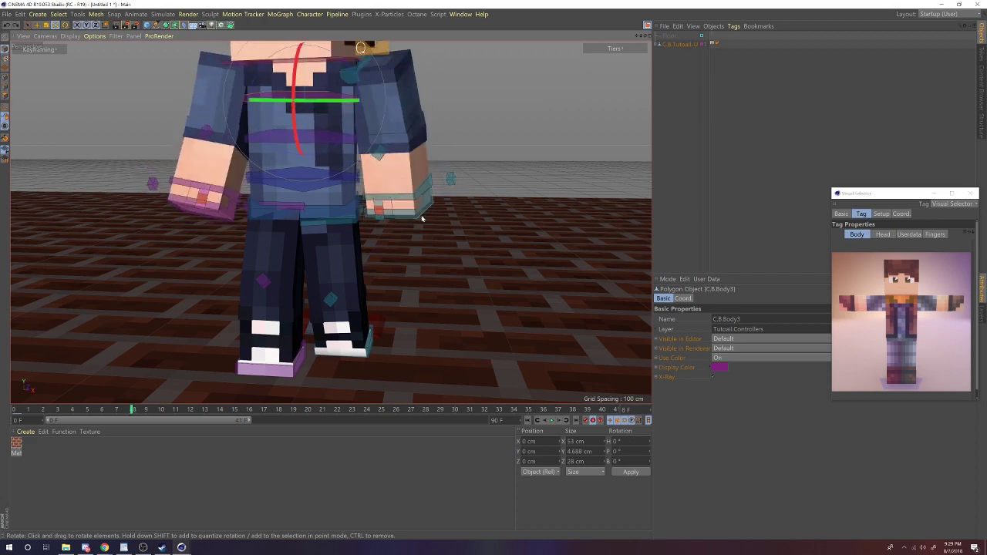
{"action": "left_click", "coordinate": [423, 217]}
{"action": "key", "text": "e"}
{"action": "left_click", "coordinate": [614, 48]}
{"action": "left_click", "coordinate": [615, 49]}
{"action": "left_click", "coordinate": [309, 180]}
{"action": "key", "text": "r"}
{"action": "mouse_move", "coordinate": [331, 183]}
{"action": "left_mouse_down"}
{"action": "mouse_move", "coordinate": [308, 189]}
{"action": "mouse_move", "coordinate": [322, 196]}
{"action": "left_mouse_up"}
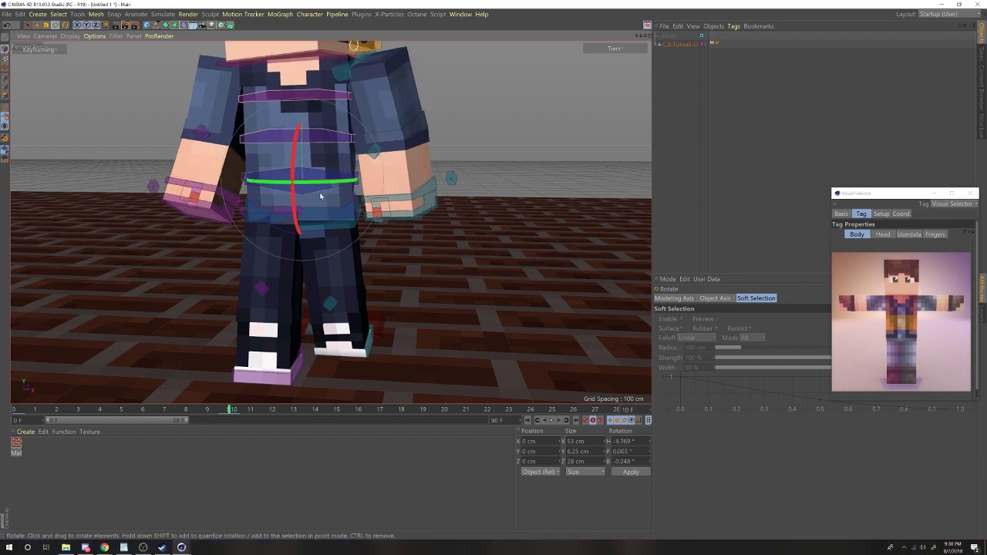
- At frame 10, swing the left hand controller forward past the body and rotate it to follow the arm
{"action": "left_click", "coordinate": [414, 213]}
{"action": "key", "text": "e"}
{"action": "left_click", "coordinate": [614, 49]}
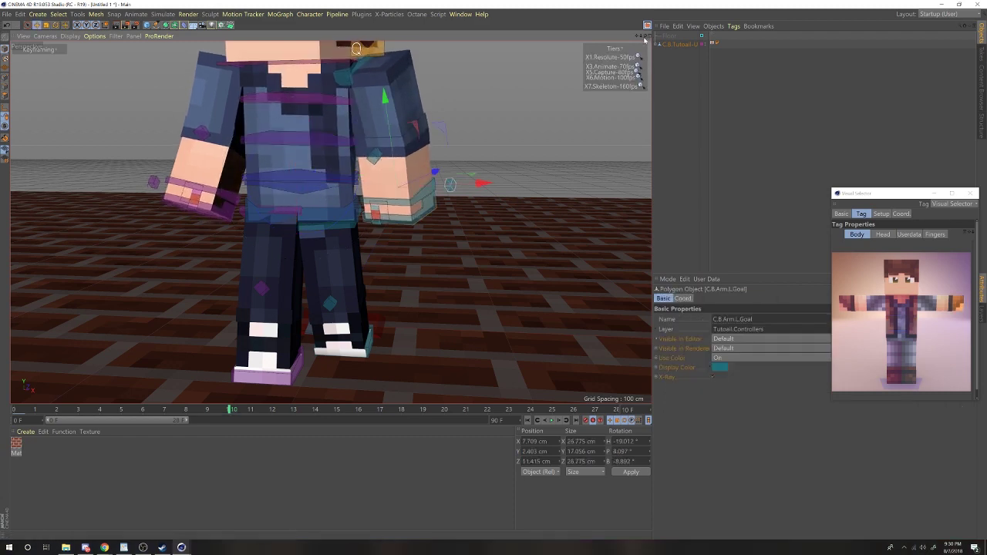
{"action": "left_click_drag", "start_coordinate": [645, 36], "coordinate": [463, 162]}
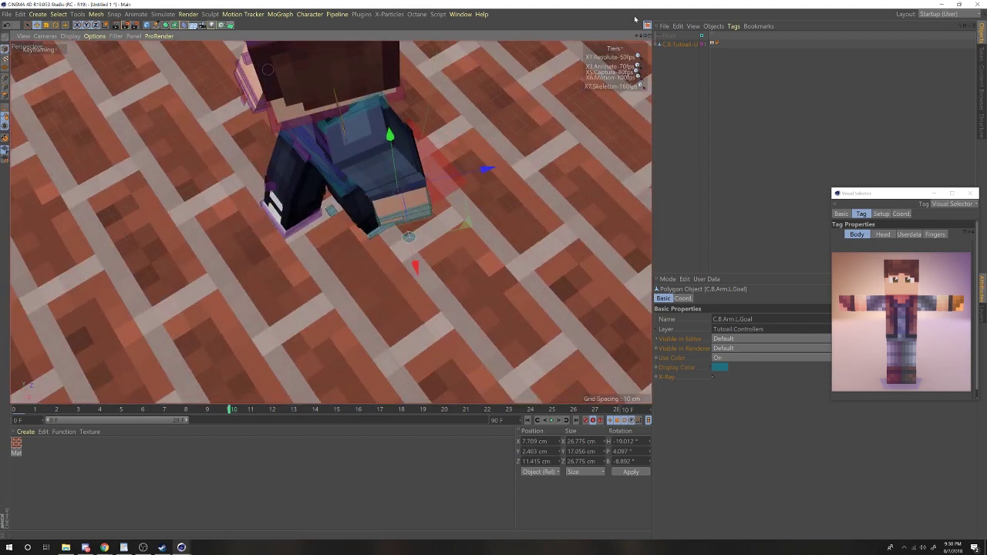
{"action": "left_click_drag", "start_coordinate": [645, 36], "coordinate": [569, 203]}
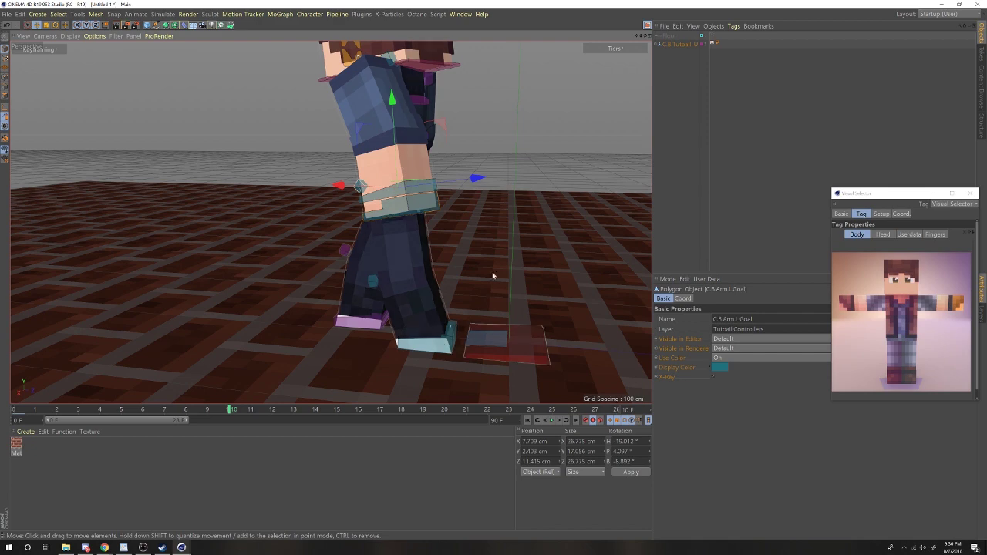
{"action": "left_click_drag", "start_coordinate": [495, 273], "coordinate": [451, 247]}
{"action": "key", "text": "r"}
{"action": "left_click_drag", "start_coordinate": [374, 143], "coordinate": [351, 115]}
{"action": "key", "text": "e"}
{"action": "left_click_drag", "start_coordinate": [462, 116], "coordinate": [500, 139], "text": "alt"}
- At frame 10, move the right hand controller behind the body to about 21.8 cm in Z
{"action": "left_click", "coordinate": [259, 209]}
{"action": "left_click_drag", "start_coordinate": [349, 175], "coordinate": [400, 187]}
{"action": "left_click_drag", "start_coordinate": [644, 37], "coordinate": [401, 37]}
{"action": "left_click_drag", "start_coordinate": [520, 128], "coordinate": [520, 102]}
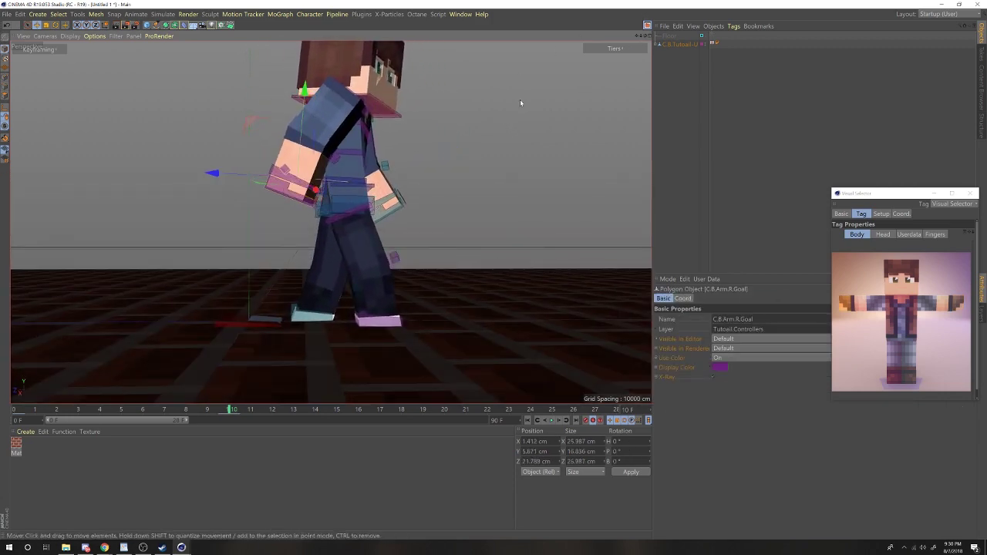
{"action": "left_click_drag", "start_coordinate": [645, 37], "coordinate": [392, 142]}
{"action": "left_click_drag", "start_coordinate": [385, 145], "coordinate": [395, 149]}
- Adjust the rotation of the hip controller at frame 10
{"action": "left_click", "coordinate": [278, 209]}
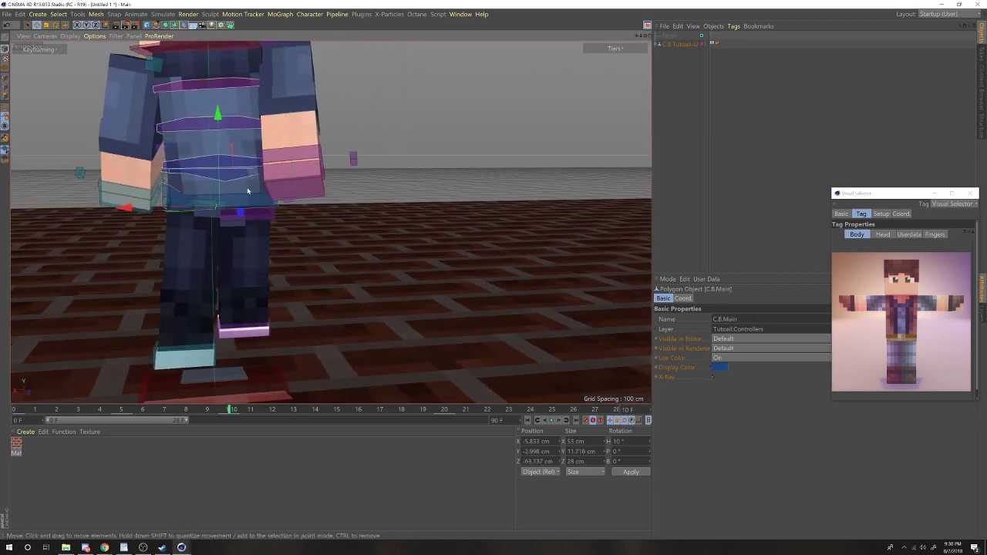
{"action": "key", "text": "r"}
{"action": "key", "text": "e"}
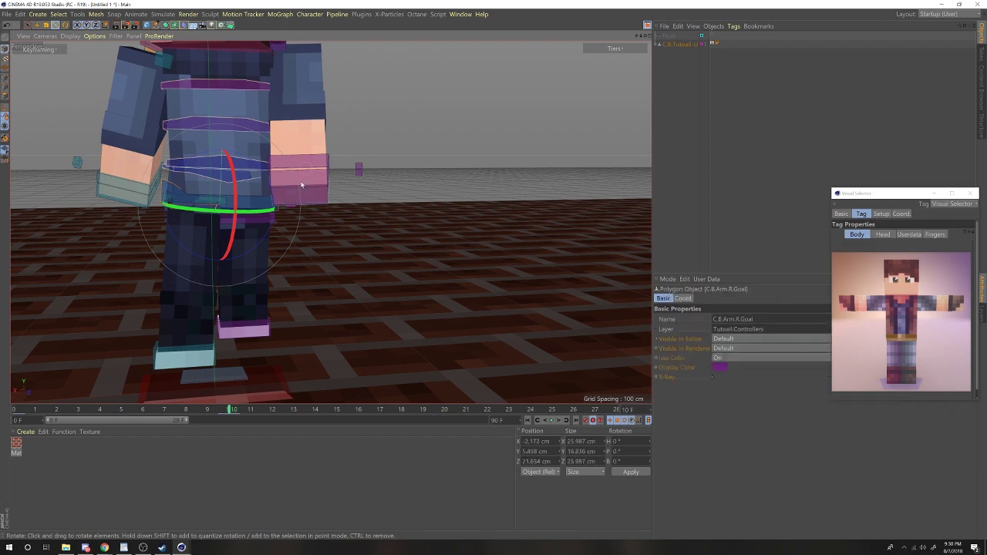
- Refine both hand controllers at frame 10, with the right hand about -5.9 cm in X and the left hand about -13.6 cm in Z
{"action": "left_click", "coordinate": [299, 176]}
{"action": "left_click_drag", "start_coordinate": [646, 36], "coordinate": [664, 131]}
{"action": "left_click_drag", "start_coordinate": [463, 157], "coordinate": [452, 110]}
{"action": "key", "text": "r"}
{"action": "key", "text": "e"}
{"action": "left_click_drag", "start_coordinate": [646, 35], "coordinate": [642, 39]}
{"action": "left_click_drag", "start_coordinate": [94, 130], "coordinate": [177, 246], "text": "alt"}
{"action": "left_click", "coordinate": [634, 50]}
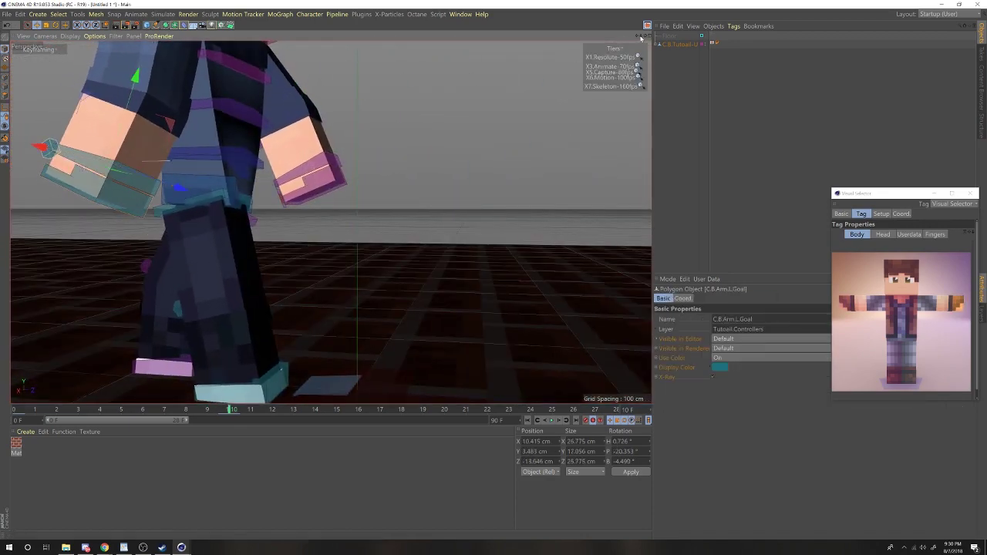
{"action": "left_click_drag", "start_coordinate": [642, 36], "coordinate": [637, 37]}
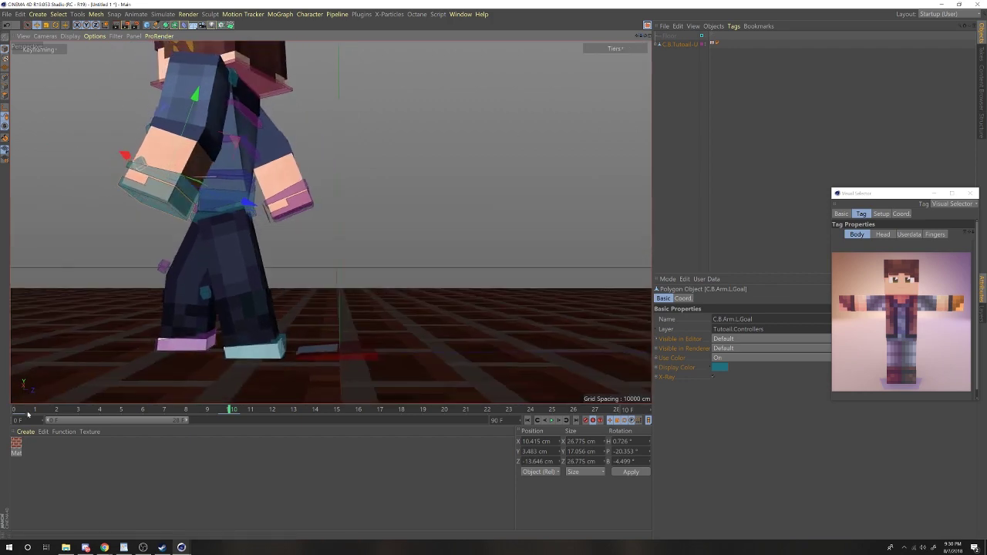
- Preview the arm swing and lower the left hand controller at frame 5 to about 0.9 cm in Y
{"action": "left_click_drag", "start_coordinate": [25, 412], "coordinate": [208, 441]}
{"action": "left_click_drag", "start_coordinate": [147, 447], "coordinate": [116, 460]}
{"action": "left_click_drag", "start_coordinate": [247, 231], "coordinate": [253, 230]}
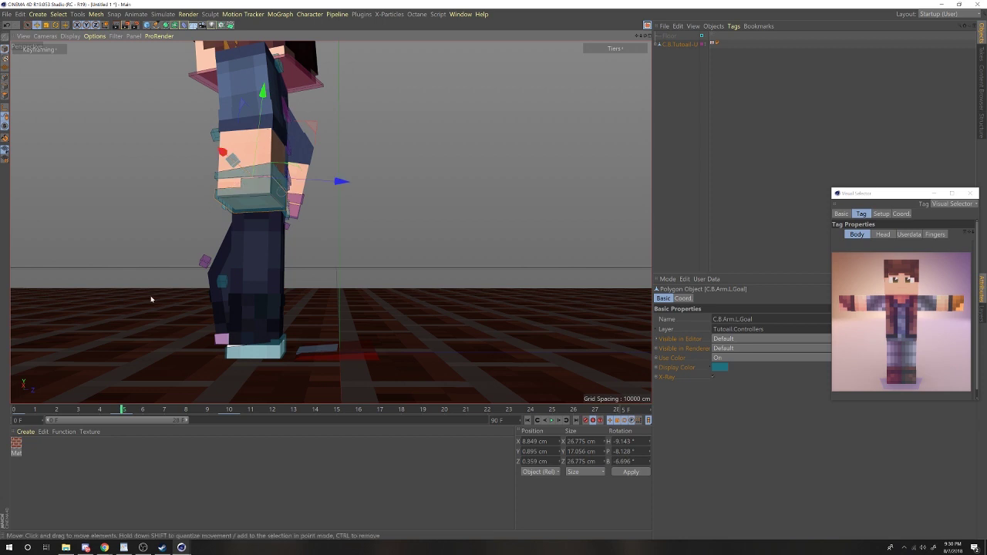
- Try moving the left hand controller again at frame 5 and preview the swing up to frame 10
{"action": "left_click_drag", "start_coordinate": [28, 409], "coordinate": [117, 437]}
{"action": "left_click_drag", "start_coordinate": [261, 193], "coordinate": [265, 170]}
{"action": "key", "text": "ctrl+z"}
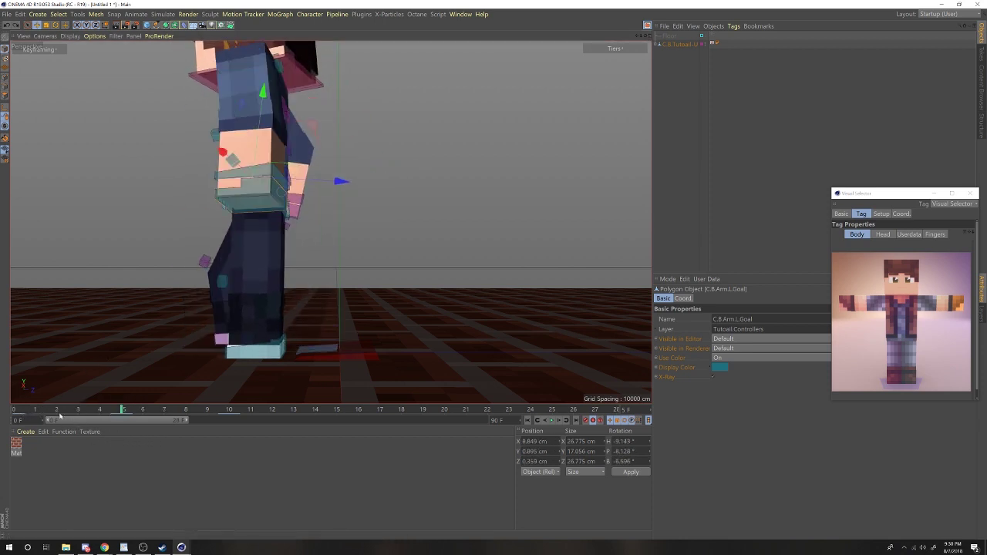
{"action": "left_click_drag", "start_coordinate": [27, 409], "coordinate": [233, 452]}
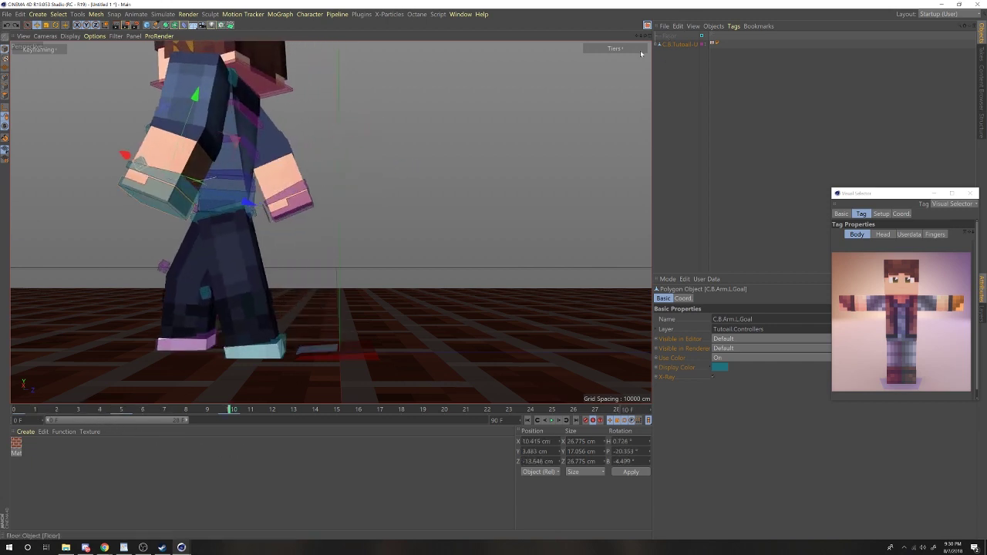
- At frame 5, lower the right hand controller to about 1.1 cm in Y
{"action": "left_click", "coordinate": [308, 202]}
{"action": "left_click_drag", "start_coordinate": [645, 36], "coordinate": [646, 44]}
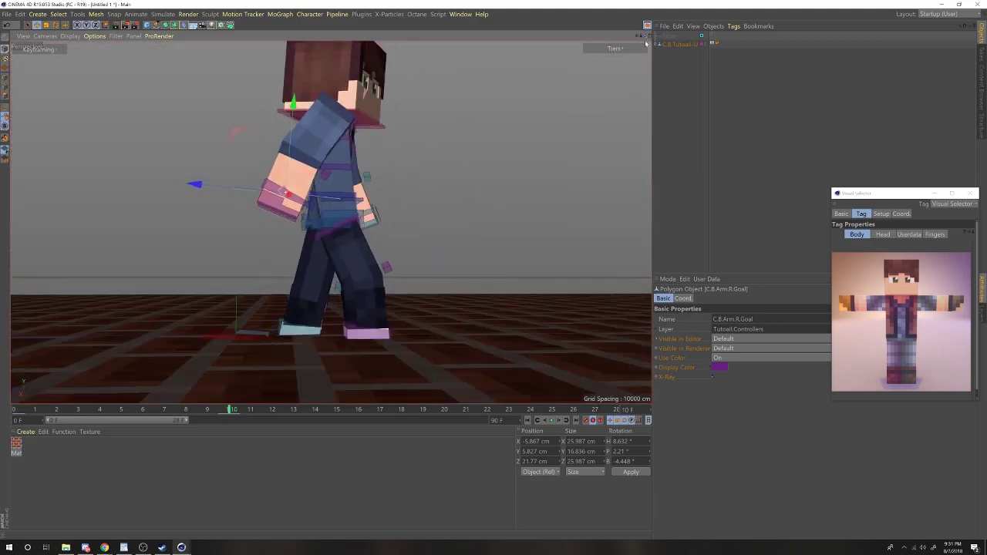
{"action": "left_click", "coordinate": [125, 409]}
{"action": "left_click_drag", "start_coordinate": [300, 270], "coordinate": [303, 273]}
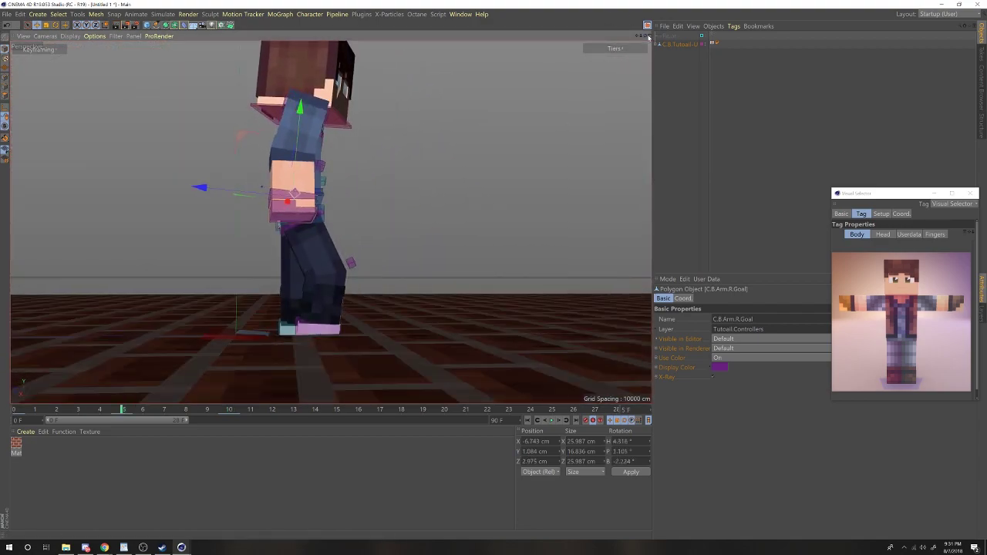
{"action": "left_click_drag", "start_coordinate": [645, 37], "coordinate": [646, 36]}
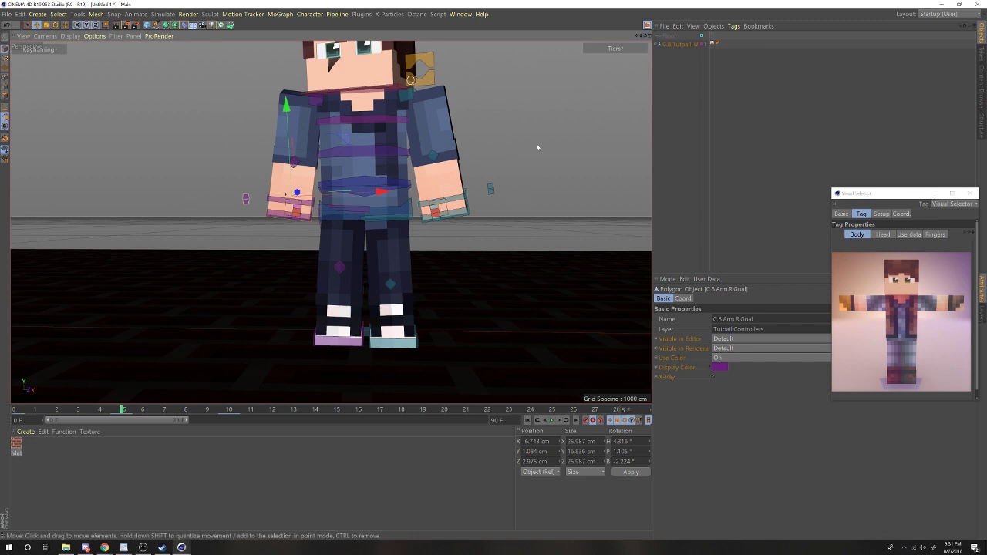
- At frame 5, rotate the hip controller to a heading of about 6.5° with its pitch and bank nearly level
{"action": "left_click", "coordinate": [373, 219]}
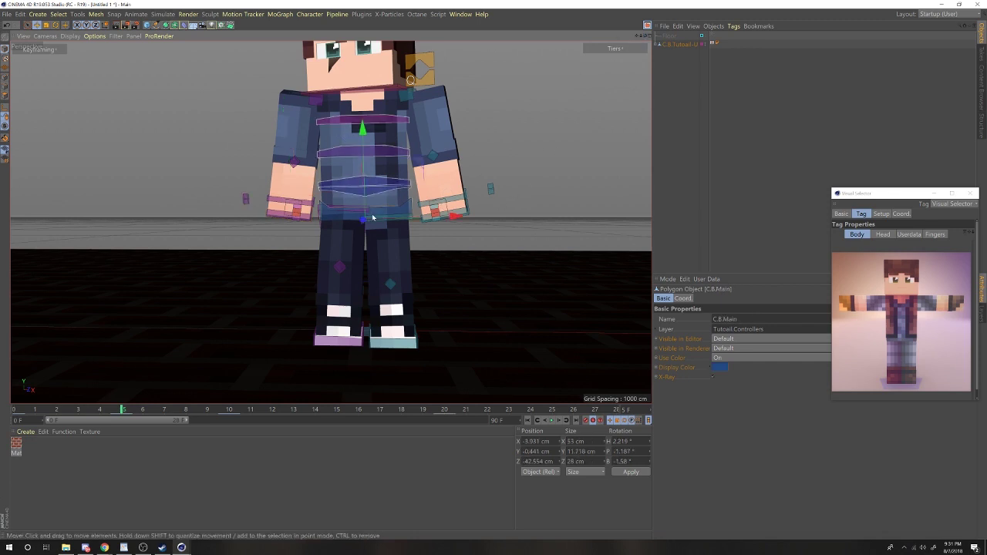
{"action": "mouse_move", "coordinate": [638, 36]}
{"action": "left_mouse_down"}
{"action": "mouse_move", "coordinate": [608, 50]}
{"action": "mouse_move", "coordinate": [637, 34]}
{"action": "left_mouse_up"}
{"action": "key", "text": "r"}
{"action": "left_click_drag", "start_coordinate": [356, 198], "coordinate": [365, 206]}
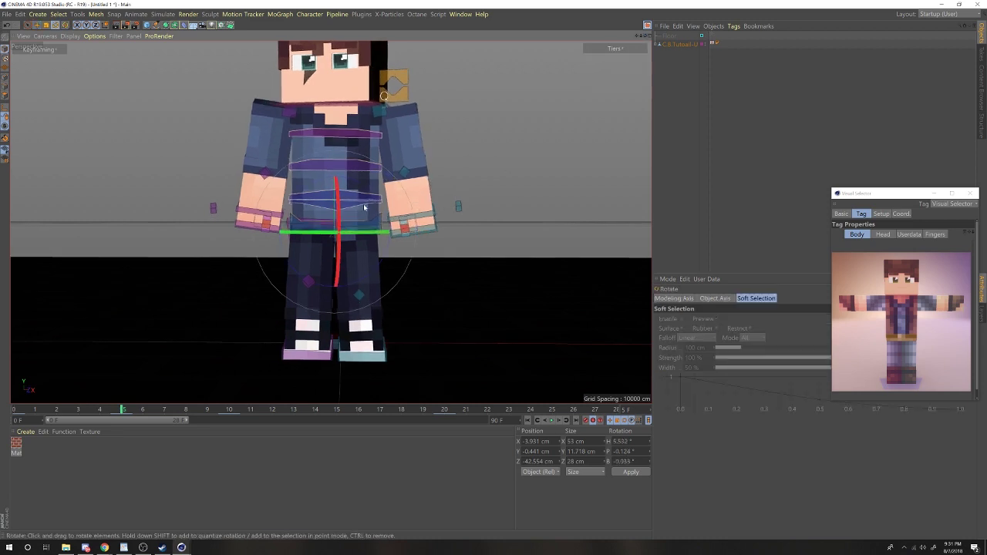
- At frame 10, rotate the left hand controller inward to a heading of about -12.9°
{"action": "left_click_drag", "start_coordinate": [20, 414], "coordinate": [221, 428]}
{"action": "left_click_drag", "start_coordinate": [383, 207], "coordinate": [307, 225]}
{"action": "key", "text": "ctrl+z"}
{"action": "left_click", "coordinate": [359, 202]}
{"action": "left_click", "coordinate": [420, 241]}
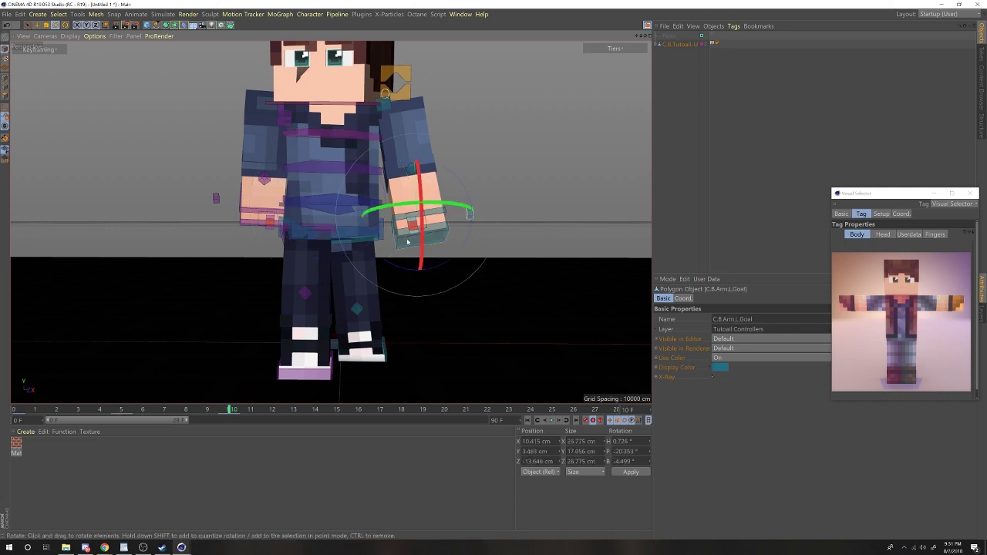
{"action": "left_click_drag", "start_coordinate": [406, 236], "coordinate": [375, 238]}
{"action": "key", "text": "e"}
- At frame 10, shift the hip controller sideways by about 2.5 cm and reposition the right and left hand controllers to match
{"action": "left_click", "coordinate": [350, 234]}
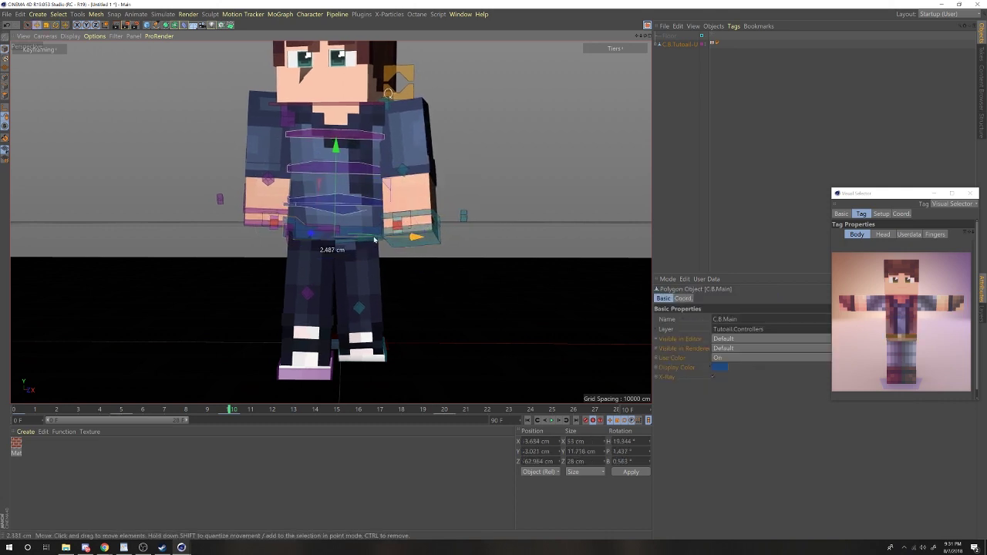
{"action": "left_click_drag", "start_coordinate": [304, 257], "coordinate": [301, 257]}
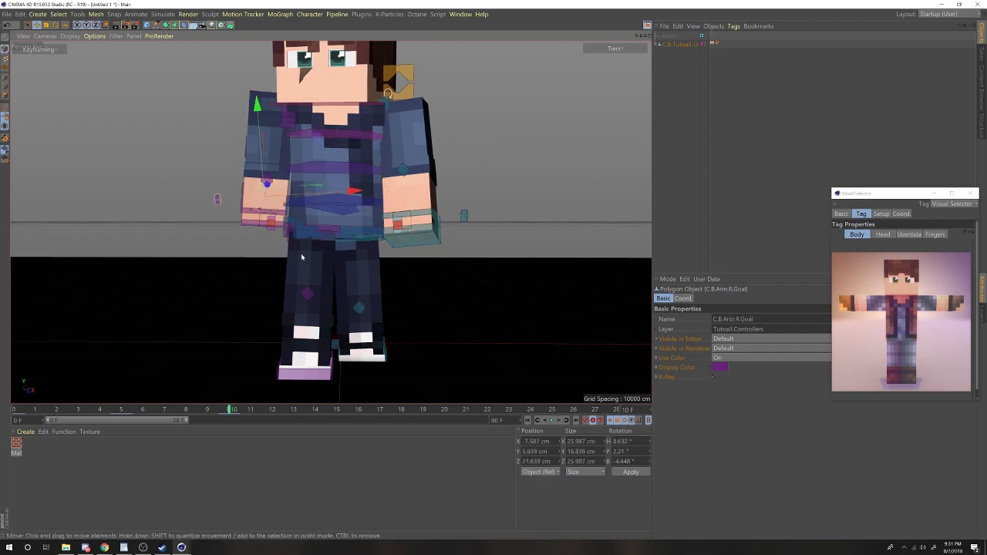
{"action": "left_click_drag", "start_coordinate": [416, 238], "coordinate": [416, 259]}
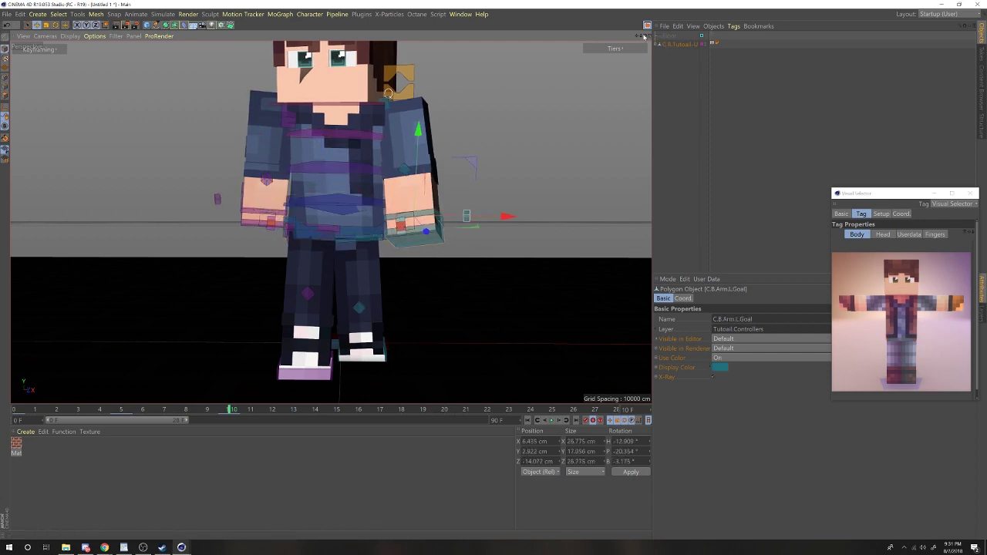
- At frame 10, rotate the head controller slightly to balance the turned body
{"action": "left_click_drag", "start_coordinate": [643, 36], "coordinate": [656, 57]}
{"action": "left_click", "coordinate": [890, 273]}
{"action": "key", "text": "r"}
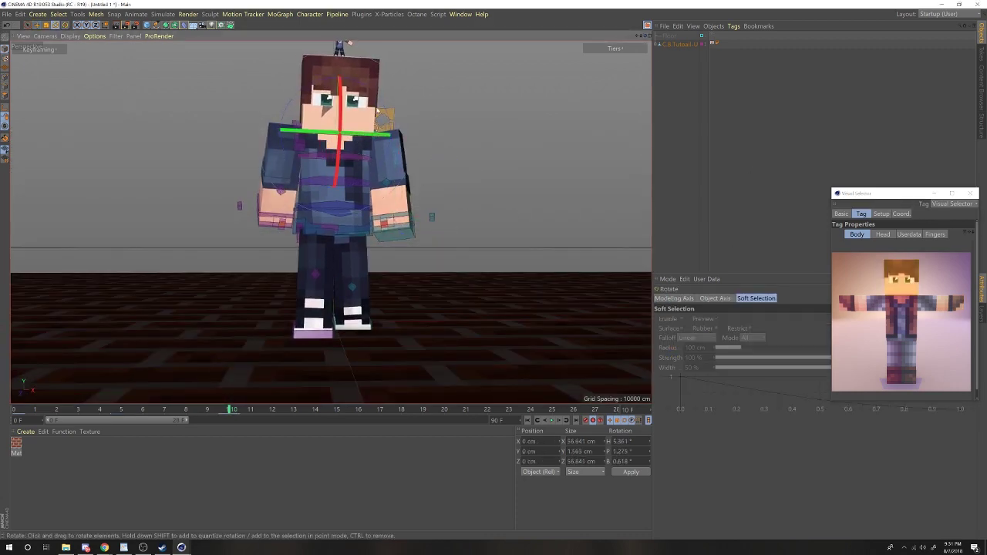
{"action": "left_click_drag", "start_coordinate": [377, 112], "coordinate": [371, 105]}
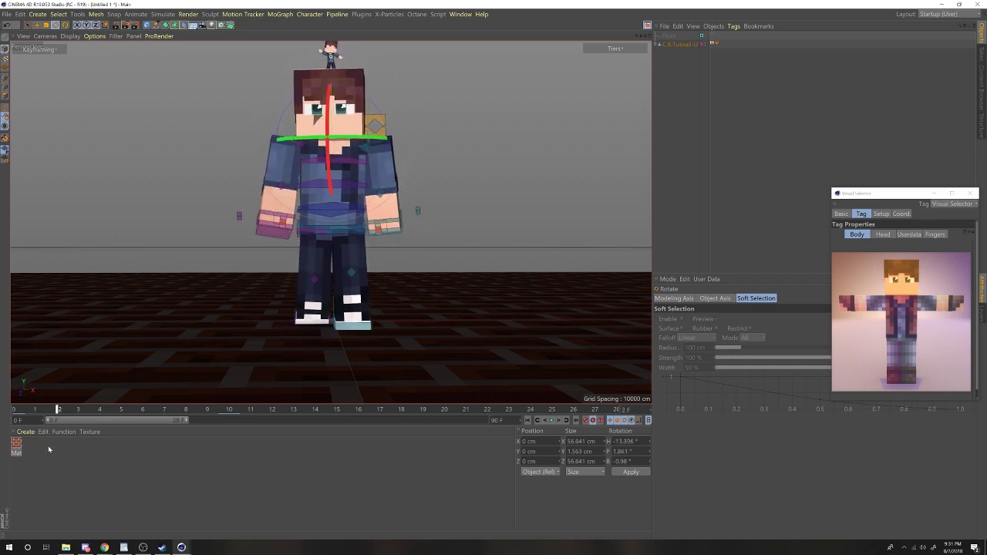
- Nudge the hip controller slightly sideways near the start of the cycle
{"action": "left_click", "coordinate": [338, 236]}
{"action": "key", "text": "e"}
{"action": "scroll", "coordinate": [337, 240], "scroll_direction": "up", "scroll_amount": 2}
{"action": "left_click_drag", "start_coordinate": [397, 236], "coordinate": [399, 236]}
{"action": "left_click_drag", "start_coordinate": [38, 404], "coordinate": [234, 432]}
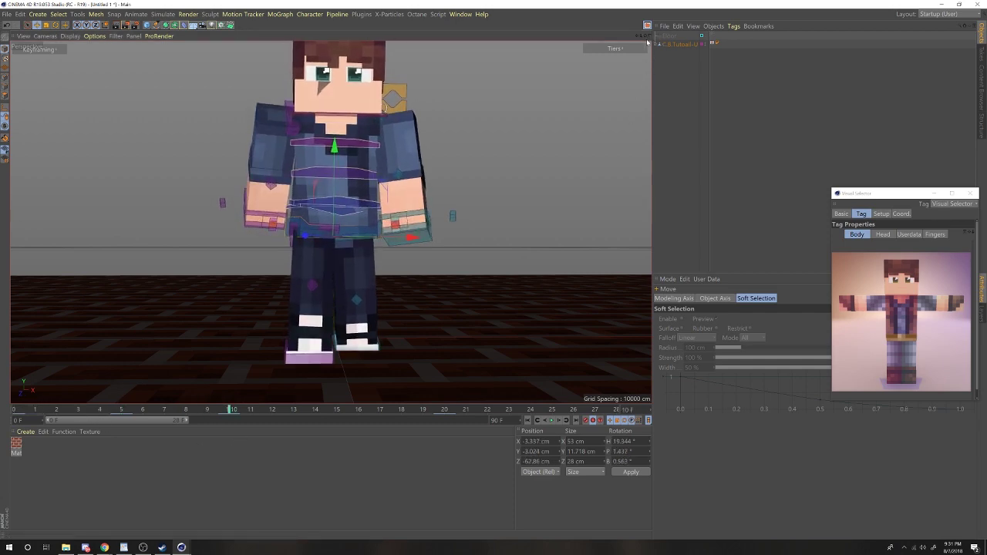
- At frame 10, bring the right hand controller closer to the body and swing the left hand controller forward to about -19.9 cm in Z
{"action": "left_click_drag", "start_coordinate": [644, 35], "coordinate": [645, 58]}
{"action": "left_click_drag", "start_coordinate": [333, 232], "coordinate": [370, 202], "text": "alt"}
{"action": "left_click", "coordinate": [409, 205]}
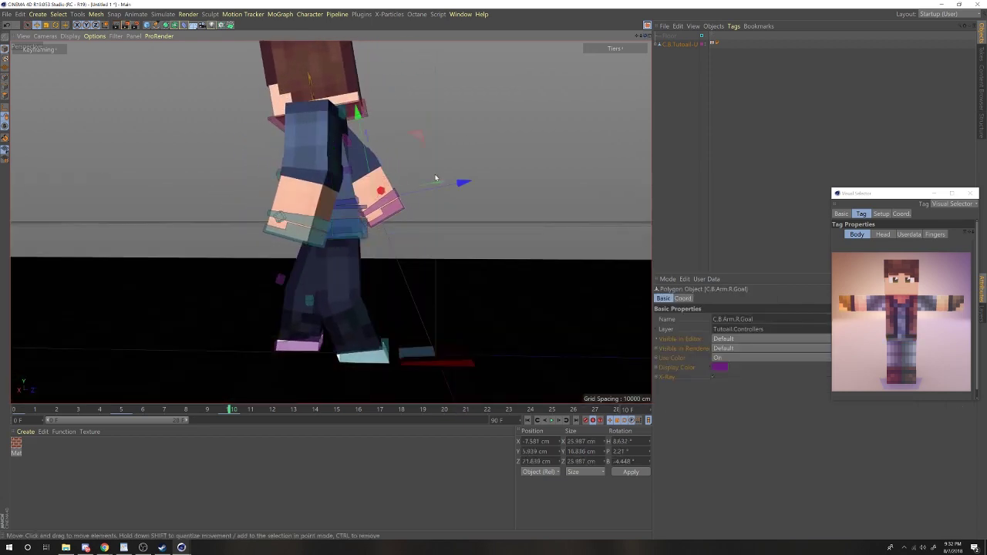
{"action": "left_click_drag", "start_coordinate": [435, 178], "coordinate": [402, 195]}
{"action": "mouse_move", "coordinate": [320, 245]}
{"action": "left_mouse_down"}
{"action": "mouse_move", "coordinate": [328, 253]}
{"action": "mouse_move", "coordinate": [316, 248]}
{"action": "left_mouse_up"}
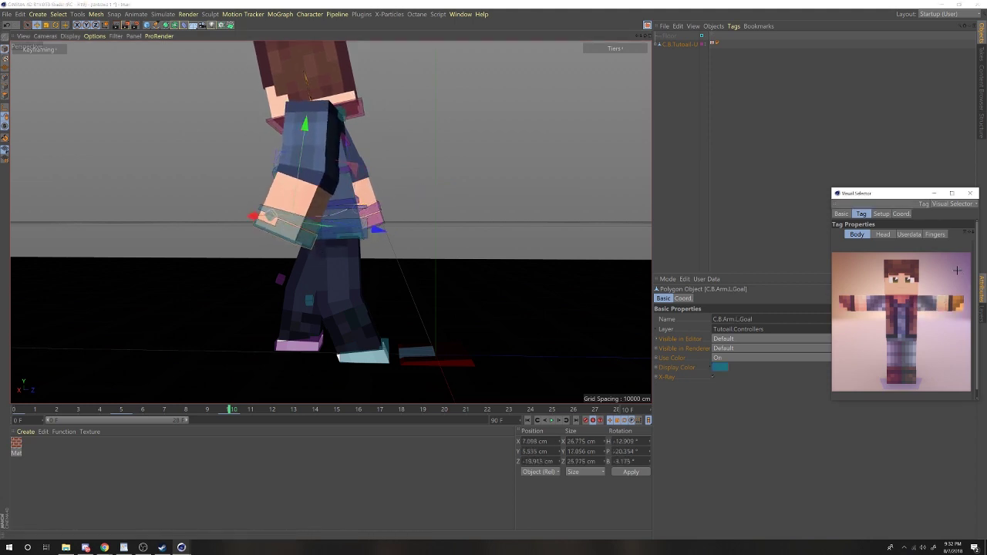
- Select all the rig's controllers and delete their existing keys at frame 20
{"action": "left_click_drag", "start_coordinate": [956, 270], "coordinate": [836, 390]}
{"action": "left_click", "coordinate": [24, 411]}
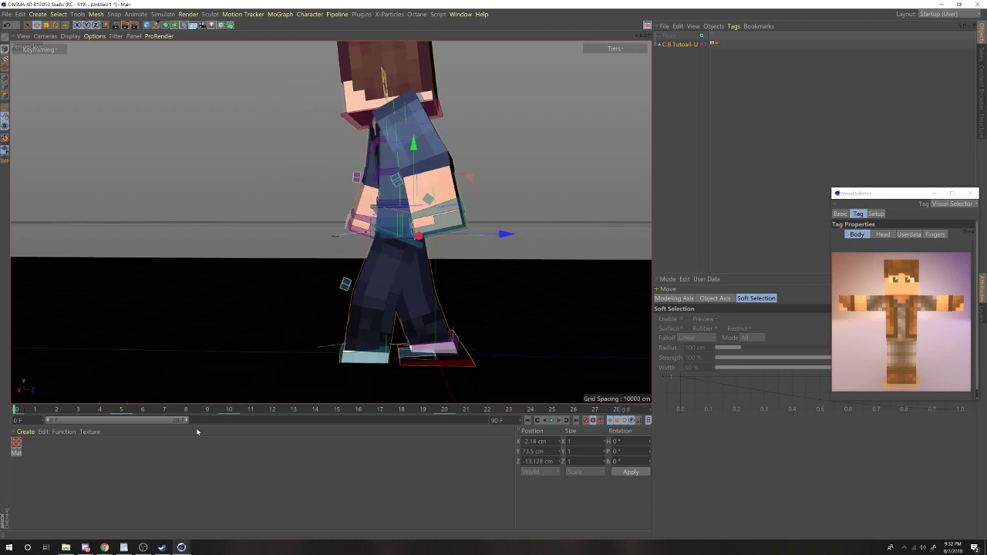
{"action": "left_click_drag", "start_coordinate": [16, 411], "coordinate": [473, 473]}
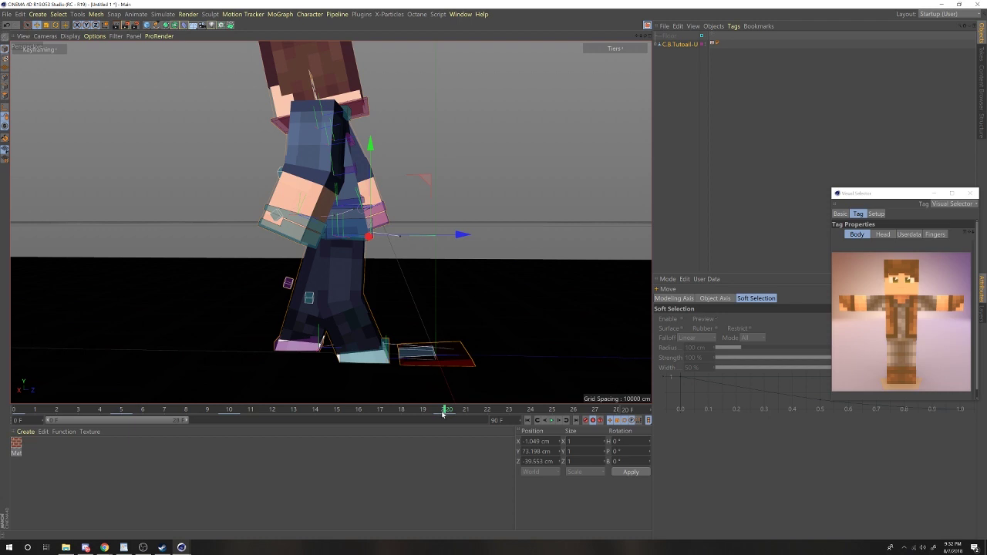
{"action": "left_click_drag", "start_coordinate": [449, 404], "coordinate": [450, 344]}
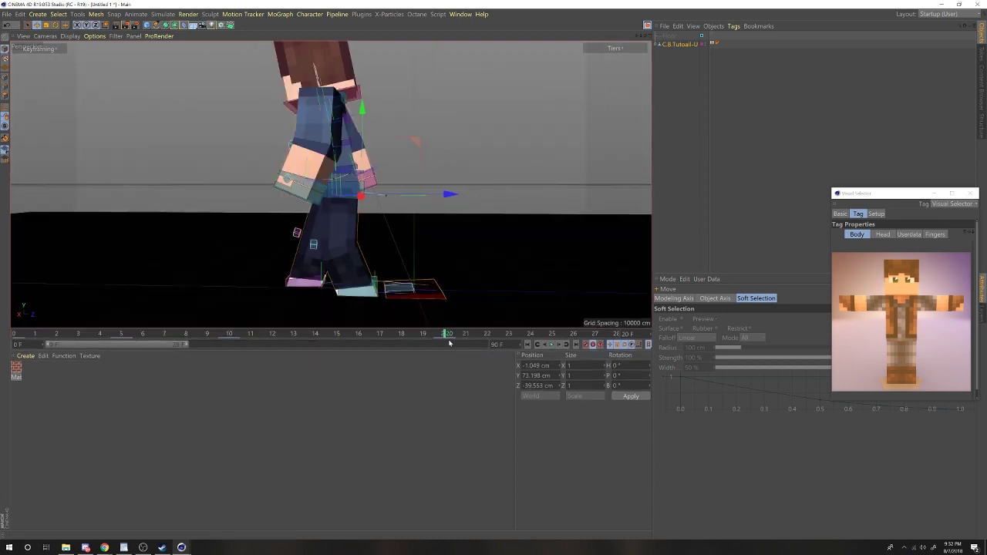
{"action": "left_click", "coordinate": [449, 339]}
{"action": "right_click", "coordinate": [451, 340]}
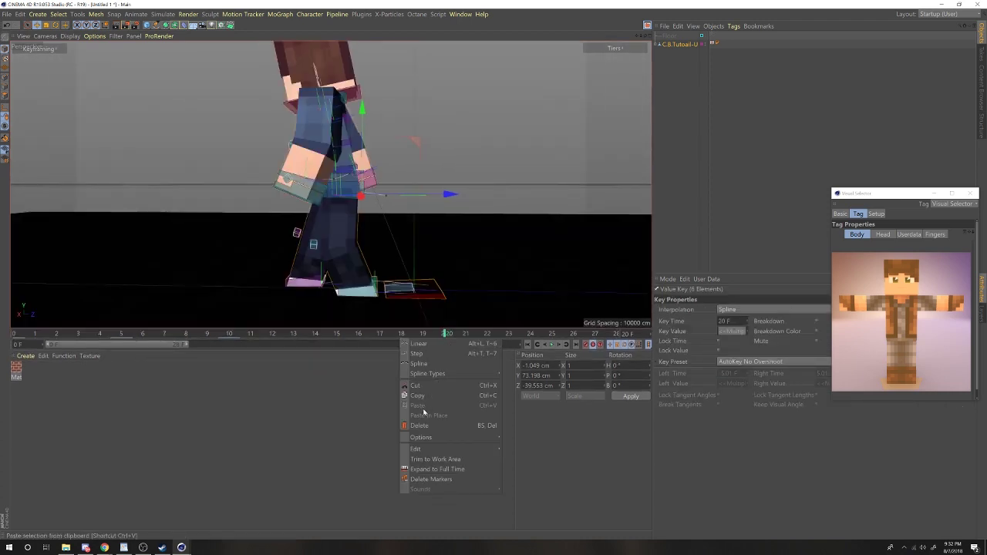
{"action": "left_click", "coordinate": [426, 403]}
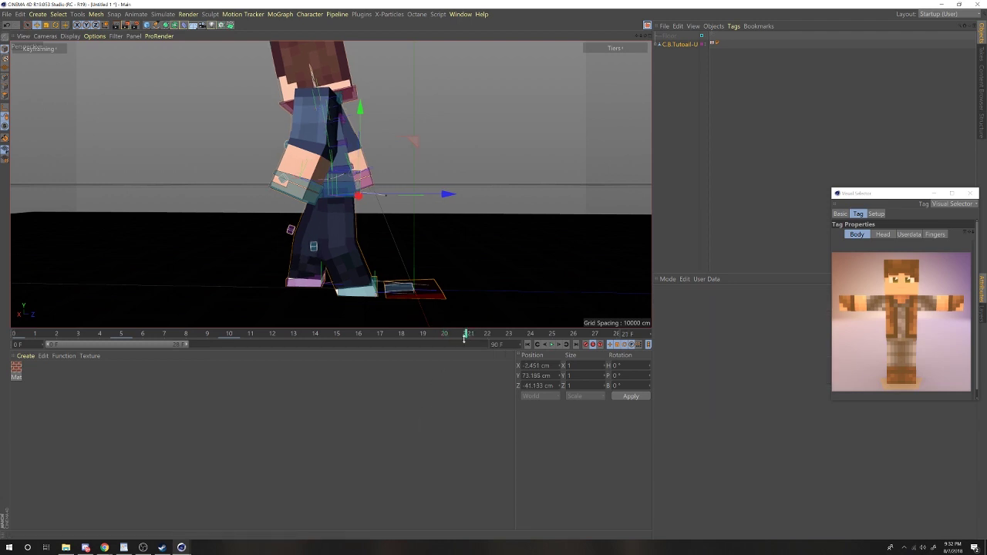
{"action": "left_click_drag", "start_coordinate": [465, 339], "coordinate": [461, 407]}
- Copy the keys of all controllers from frame 0 and paste them at frame 20
{"action": "left_click", "coordinate": [11, 401]}
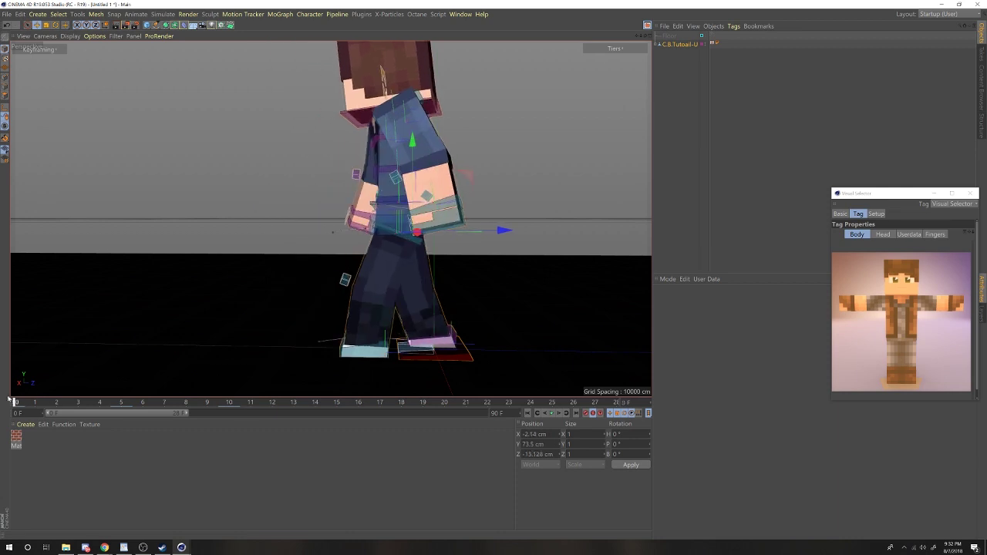
{"action": "right_click", "coordinate": [19, 407]}
{"action": "left_click", "coordinate": [19, 439]}
{"action": "left_click", "coordinate": [445, 408]}
{"action": "right_click", "coordinate": [445, 409]}
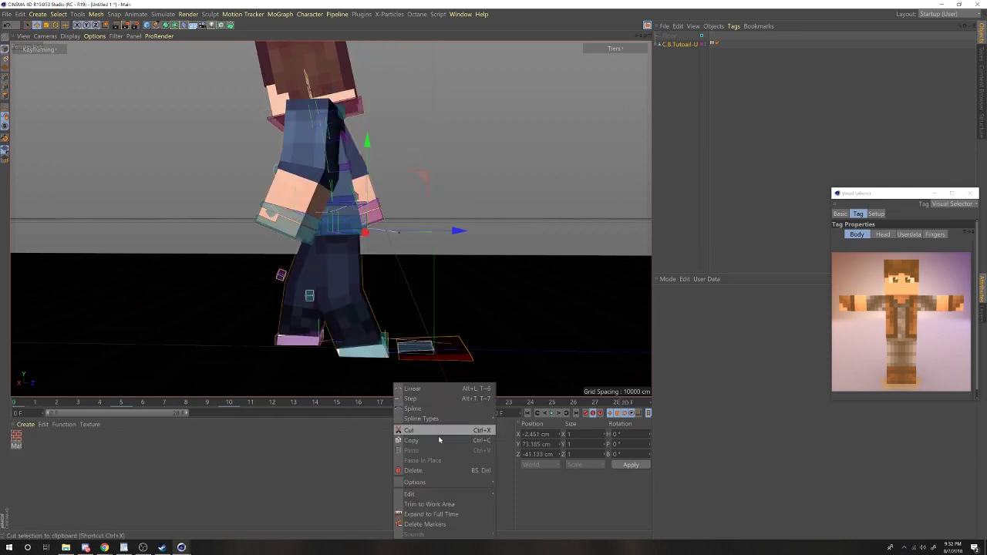
{"action": "left_click", "coordinate": [540, 476]}
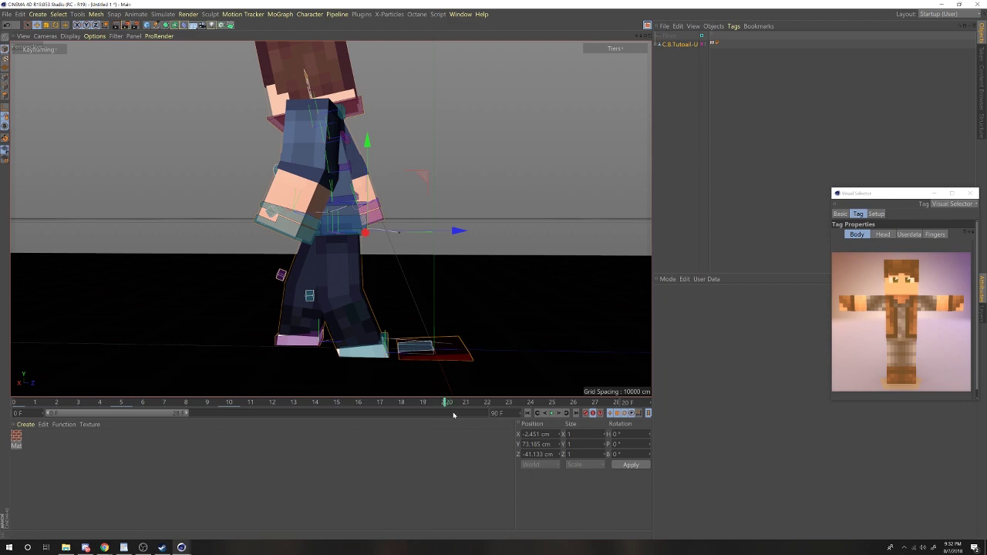
{"action": "left_click", "coordinate": [20, 407]}
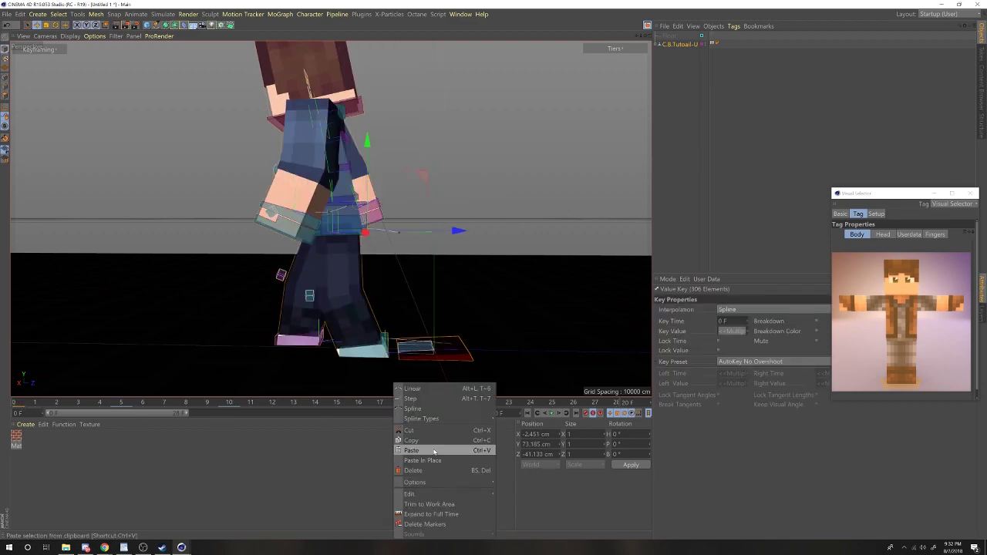
{"action": "left_click", "coordinate": [434, 450]}
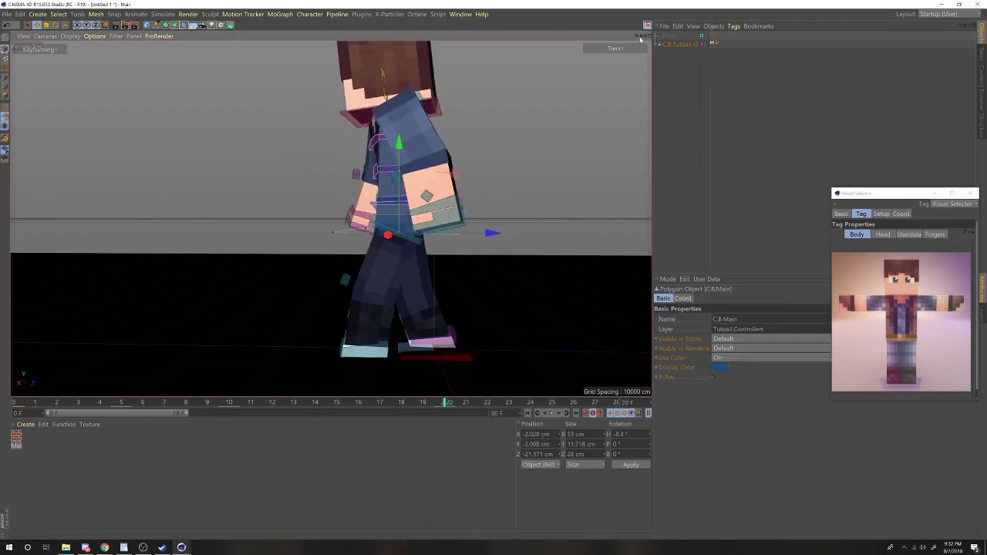
- Compare the hip controller's coordinates by stepping back and forth between frames 10 and 20
{"action": "mouse_move", "coordinate": [645, 36]}
{"action": "left_mouse_down"}
{"action": "mouse_move", "coordinate": [650, 85]}
{"action": "mouse_move", "coordinate": [694, 77]}
{"action": "mouse_move", "coordinate": [729, 40]}
{"action": "mouse_move", "coordinate": [650, 36]}
{"action": "left_mouse_up"}
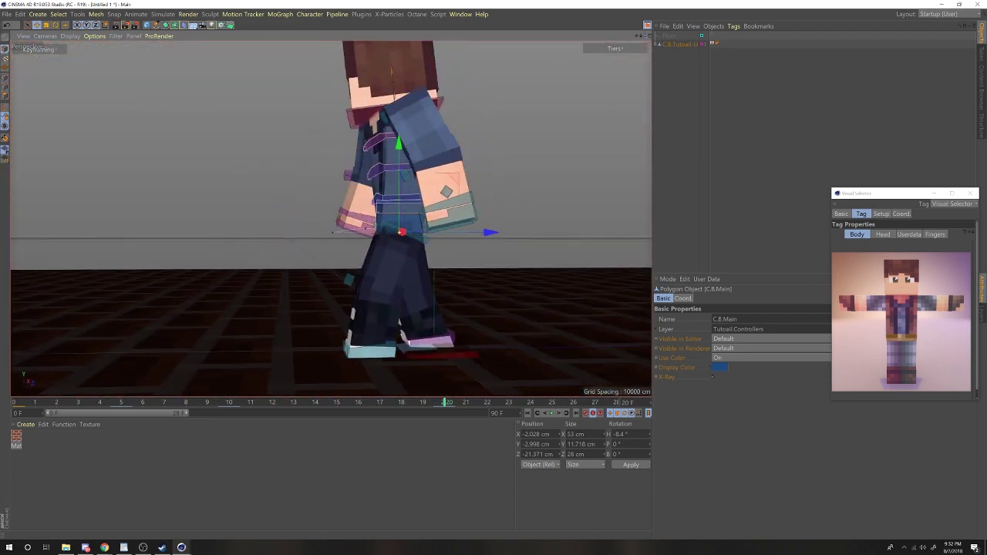
{"action": "left_click", "coordinate": [680, 297]}
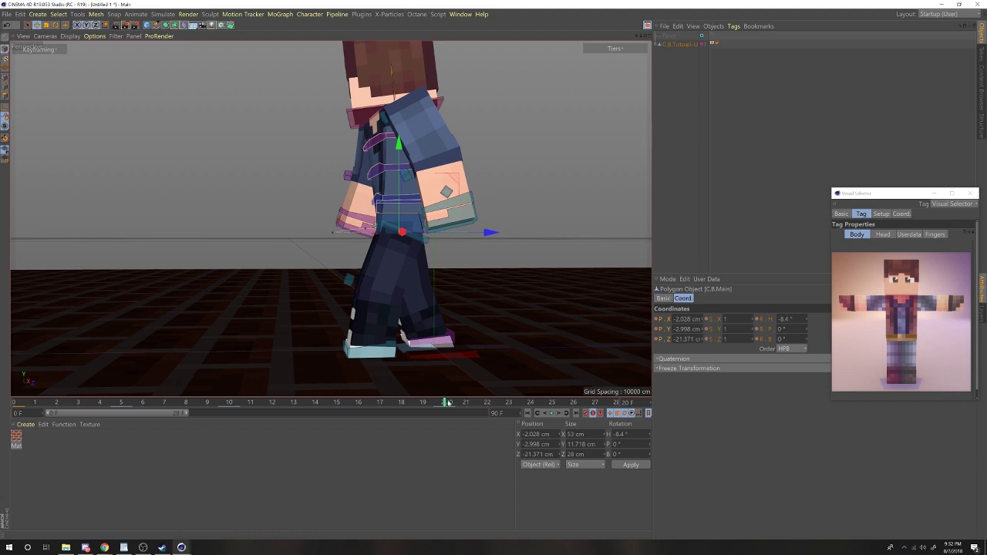
{"action": "key", "text": "f"}
{"action": "key", "text": "f"}
{"action": "key", "text": "f"}
{"action": "key", "text": "f"}
{"action": "key", "text": "f"}
{"action": "key", "text": "f"}
{"action": "key", "text": "f"}
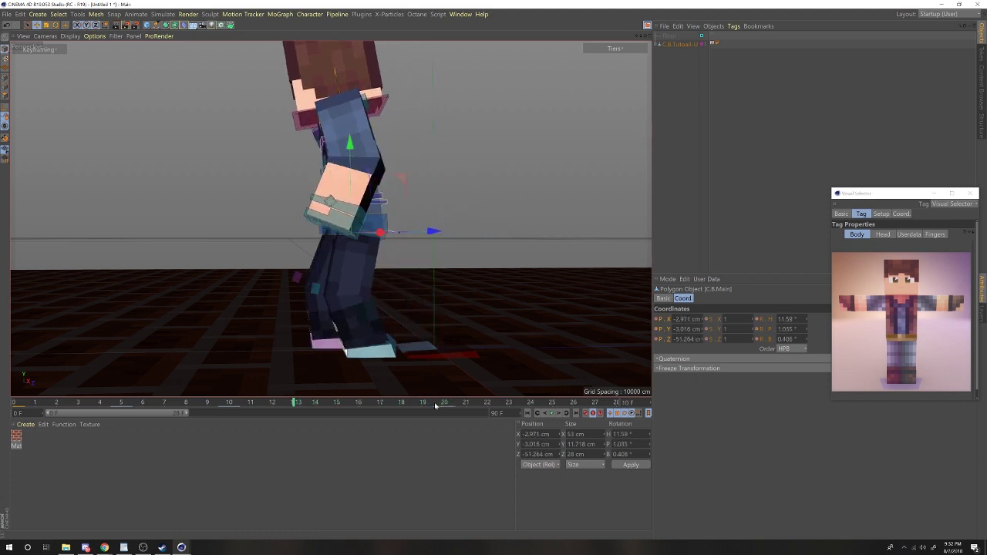
{"action": "key", "text": "g"}
{"action": "key", "text": "g"}
{"action": "key", "text": "g"}
{"action": "key", "text": "g"}
{"action": "key", "text": "g"}
{"action": "key", "text": "g"}
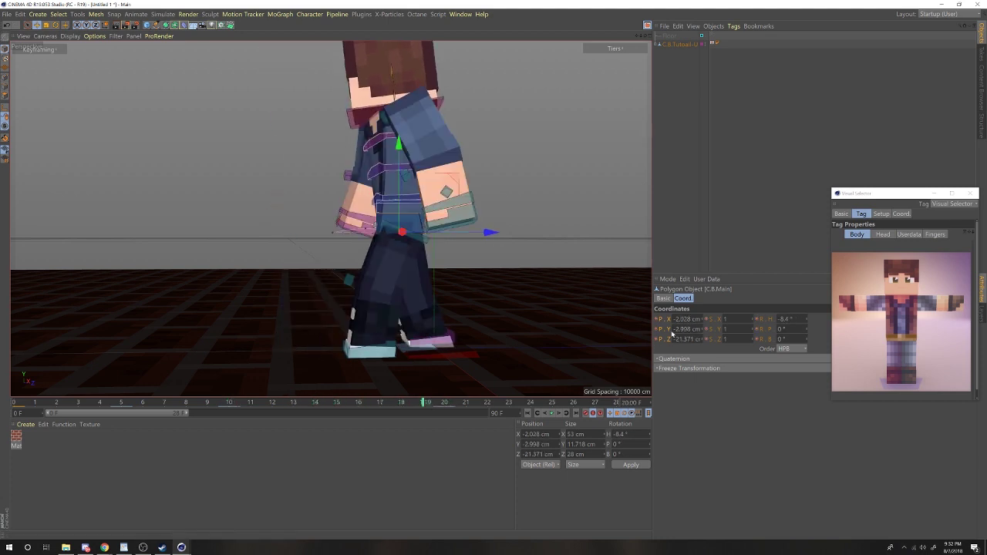
{"action": "key", "text": "f"}
{"action": "key", "text": "f"}
{"action": "key", "text": "f"}
{"action": "key", "text": "f"}
{"action": "key", "text": "f"}
{"action": "key", "text": "f"}
{"action": "key", "text": "f"}
{"action": "key", "text": "f"}
{"action": "key", "text": "f"}
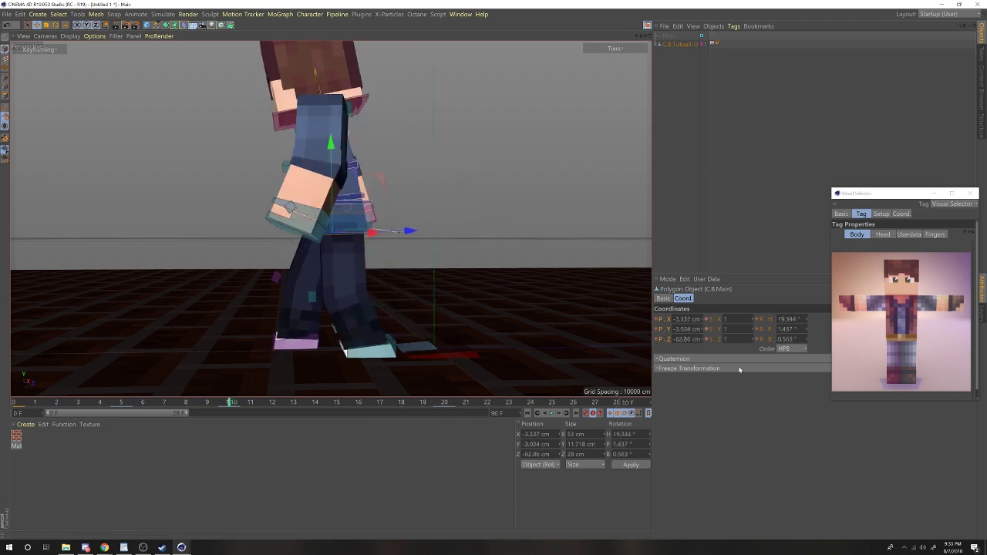
{"action": "key", "text": "g"}
{"action": "key", "text": "g"}
{"action": "key", "text": "g"}
{"action": "key", "text": "g"}
{"action": "key", "text": "g"}
{"action": "key", "text": "g"}
{"action": "key", "text": "g"}
{"action": "key", "text": "g"}
{"action": "key", "text": "g"}
- Delete the hip controller's position keyframes at frame 20, keeping its rotation keys
{"action": "right_click", "coordinate": [661, 331]}
{"action": "mouse_move", "coordinate": [677, 336]}
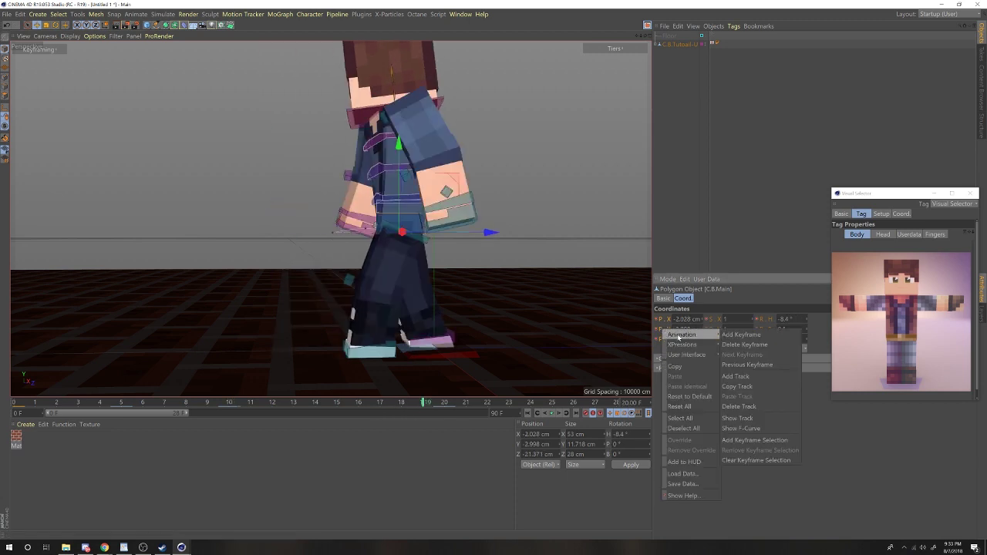
{"action": "left_click", "coordinate": [745, 345]}
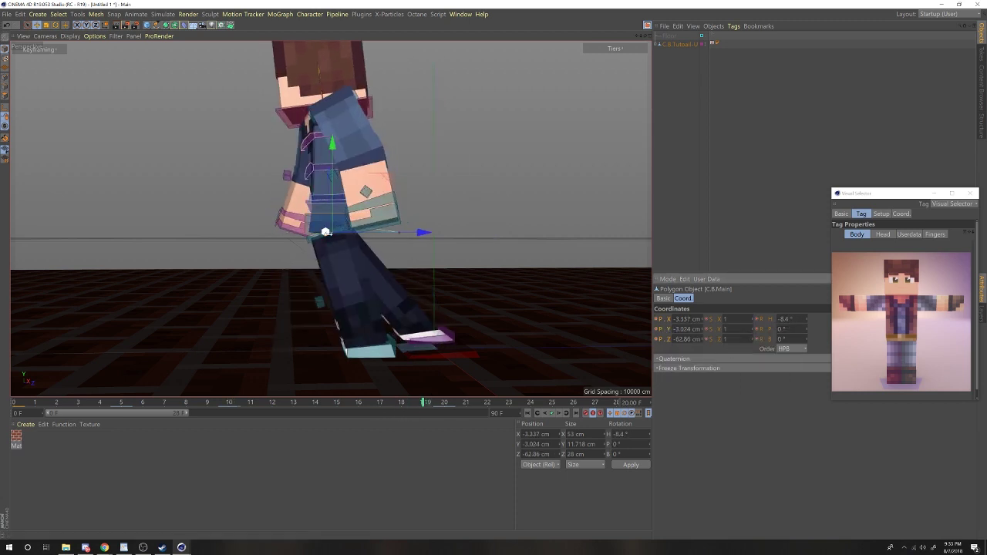
- Delete the keys of the right and left foot controllers at frame 20
{"action": "left_click", "coordinate": [391, 359]}
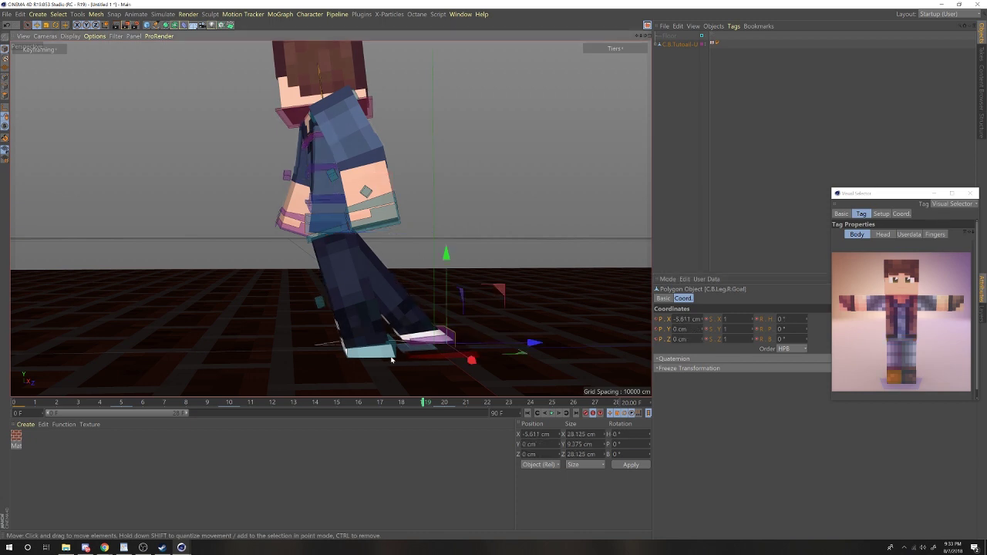
{"action": "left_click", "coordinate": [384, 359], "text": "shift"}
{"action": "right_click", "coordinate": [402, 406]}
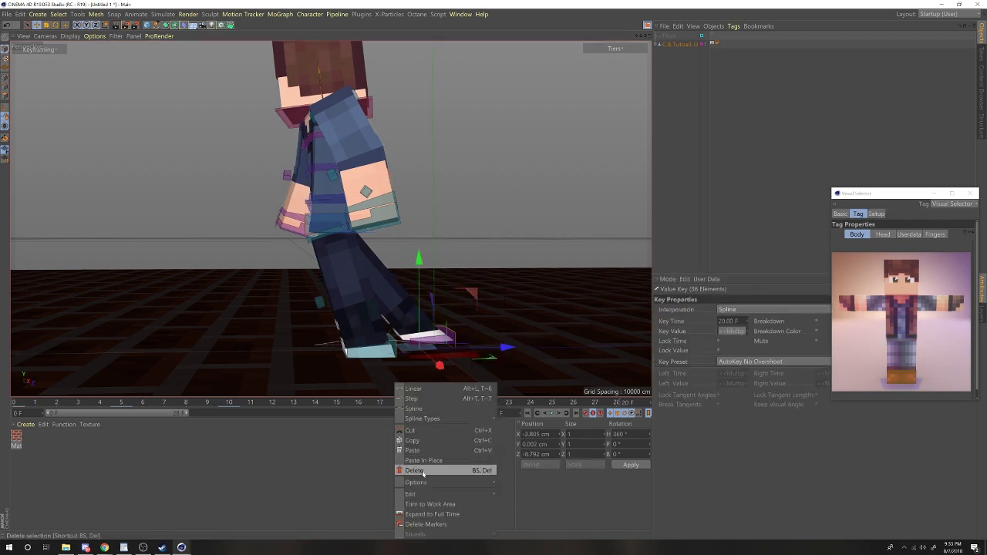
{"action": "left_click", "coordinate": [425, 471]}
{"action": "left_click_drag", "start_coordinate": [207, 401], "coordinate": [487, 457]}
{"action": "left_click_drag", "start_coordinate": [416, 445], "coordinate": [446, 436]}
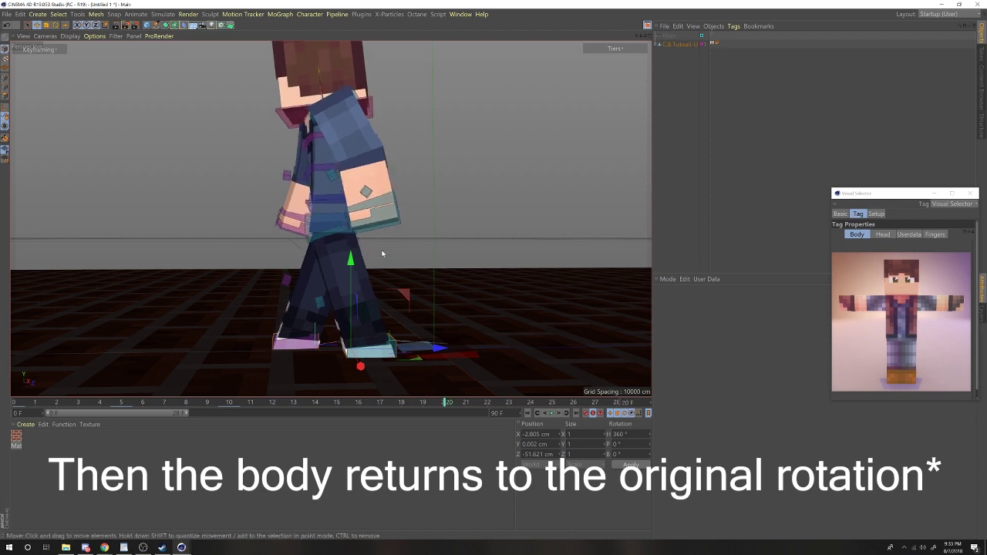
- At frame 20, move the hip controller forward to about -105.8 cm in Z
{"action": "left_click", "coordinate": [330, 227]}
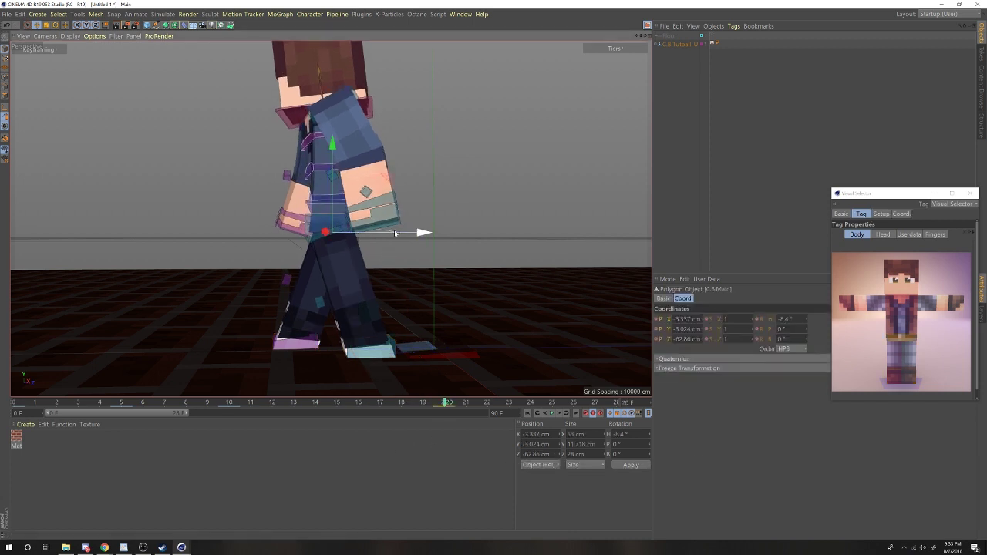
{"action": "left_click_drag", "start_coordinate": [418, 233], "coordinate": [352, 241]}
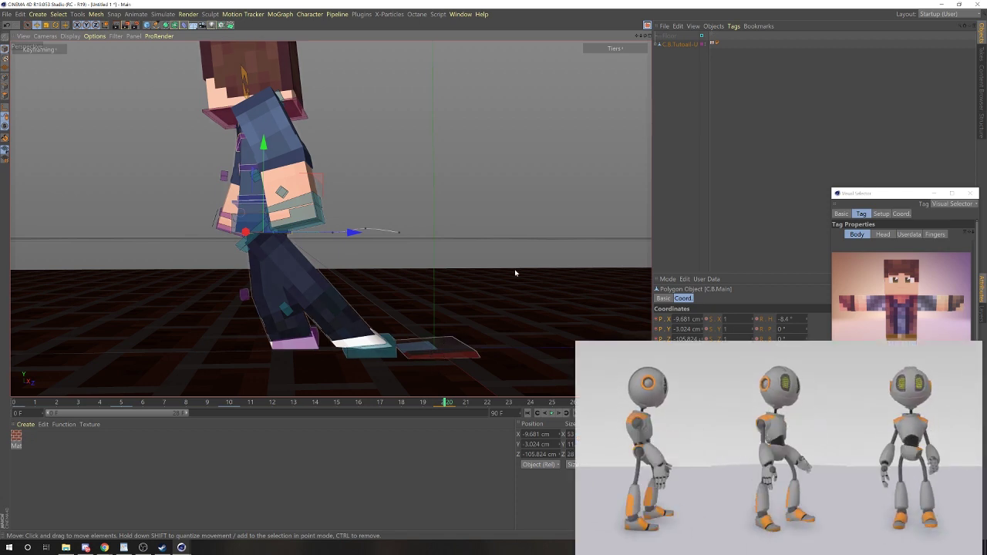
{"action": "left_click", "coordinate": [451, 360]}
{"action": "left_click_drag", "start_coordinate": [479, 349], "coordinate": [424, 358]}
{"action": "key", "text": "ctrl+z"}
{"action": "left_click", "coordinate": [363, 354]}
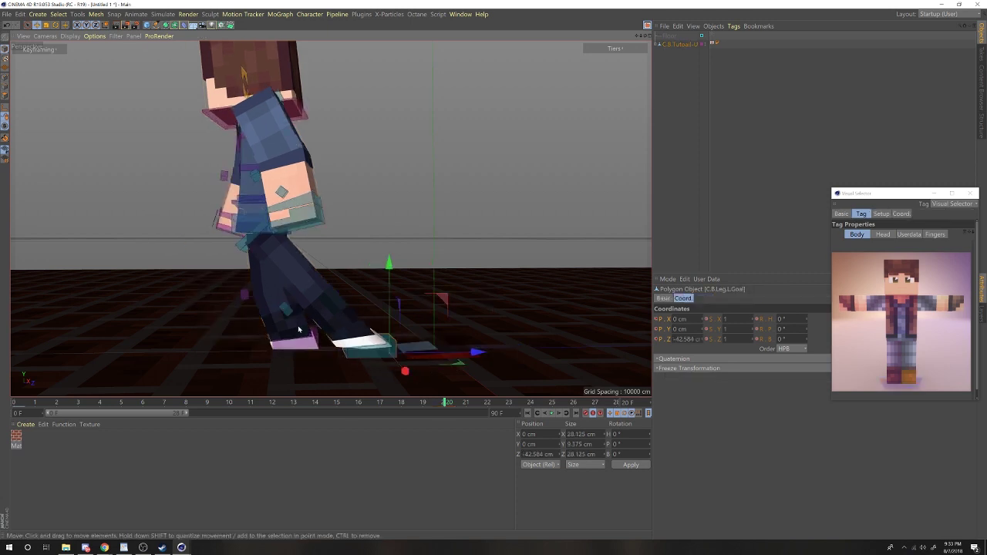
- Push the hip controller a little further forward at frame 20, to about -107.9 cm in Z
{"action": "left_click", "coordinate": [246, 229]}
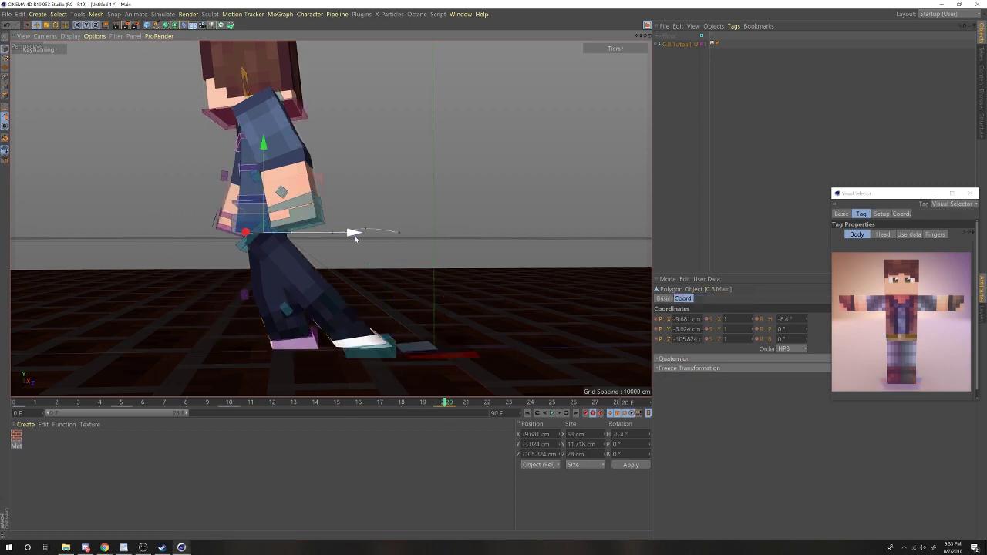
{"action": "left_click_drag", "start_coordinate": [355, 236], "coordinate": [354, 253]}
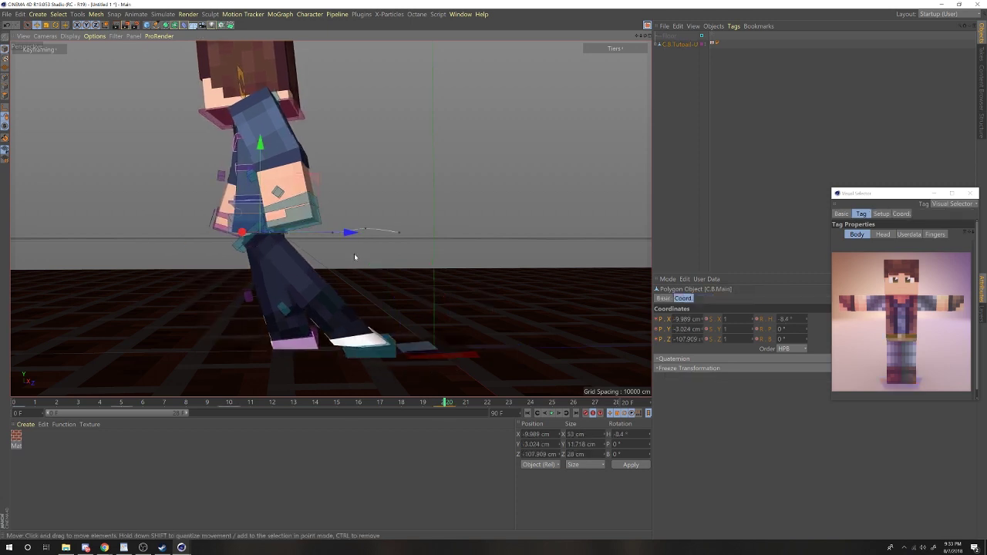
{"action": "left_click", "coordinate": [362, 351]}
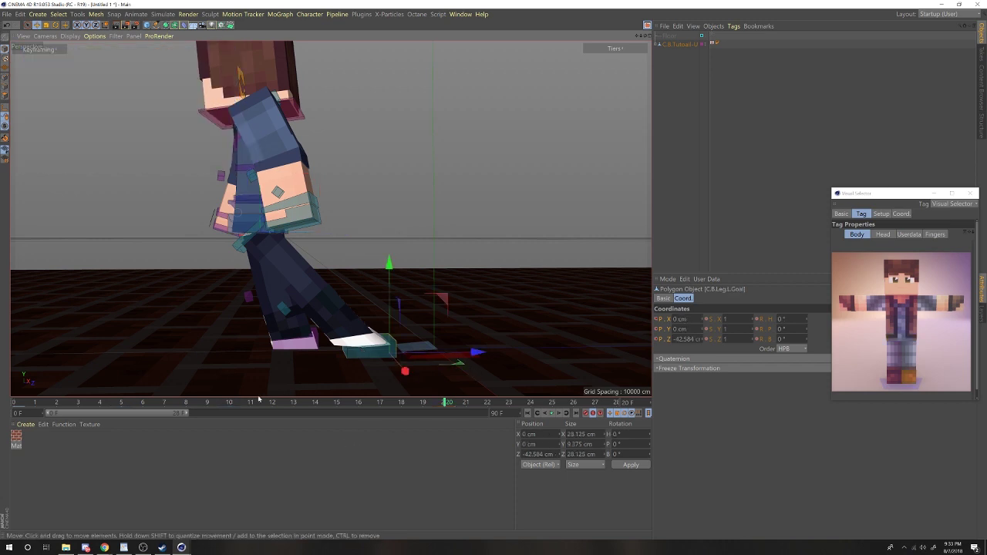
{"action": "left_click", "coordinate": [235, 410]}
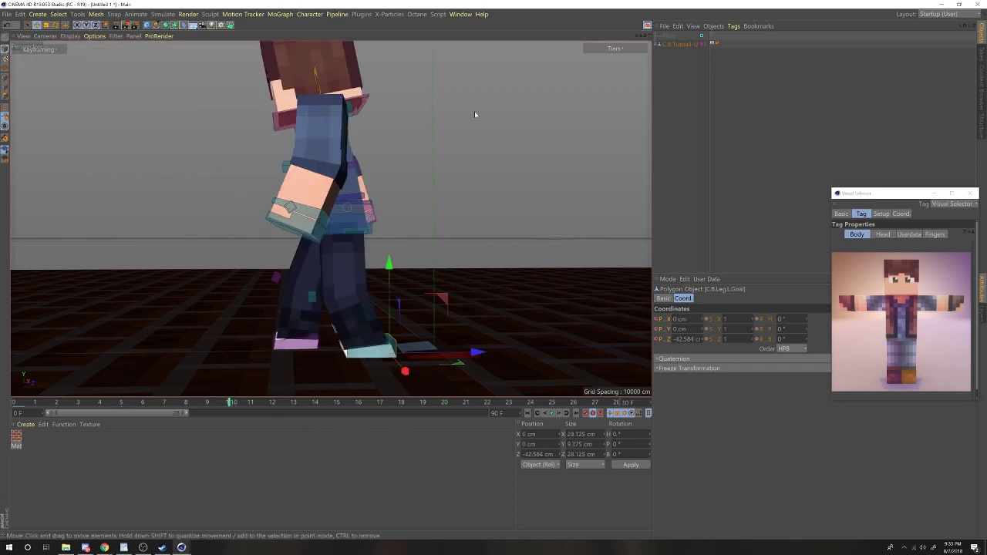
{"action": "left_click_drag", "start_coordinate": [25, 409], "coordinate": [266, 451]}
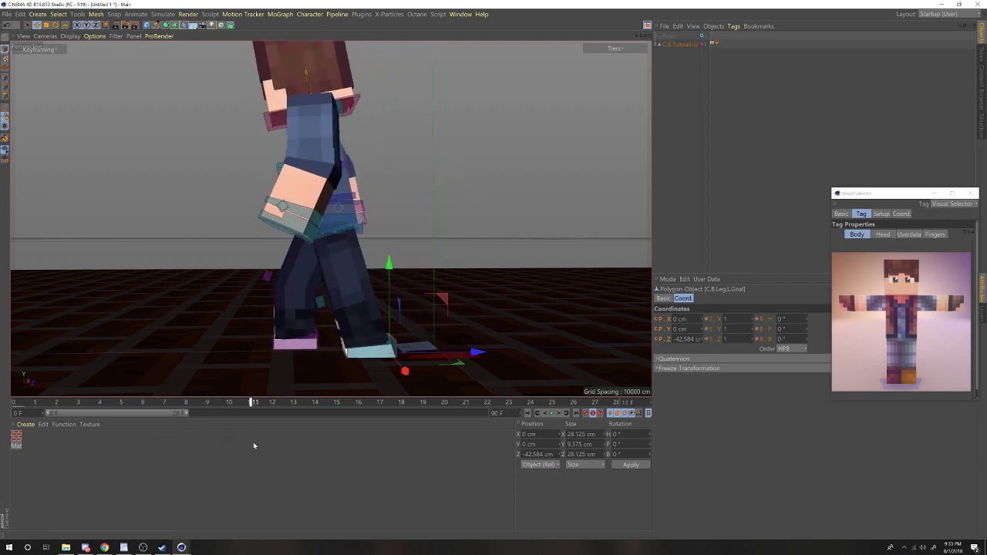
{"action": "left_click_drag", "start_coordinate": [387, 330], "coordinate": [277, 335]}
{"action": "key", "text": "ctrl+z"}
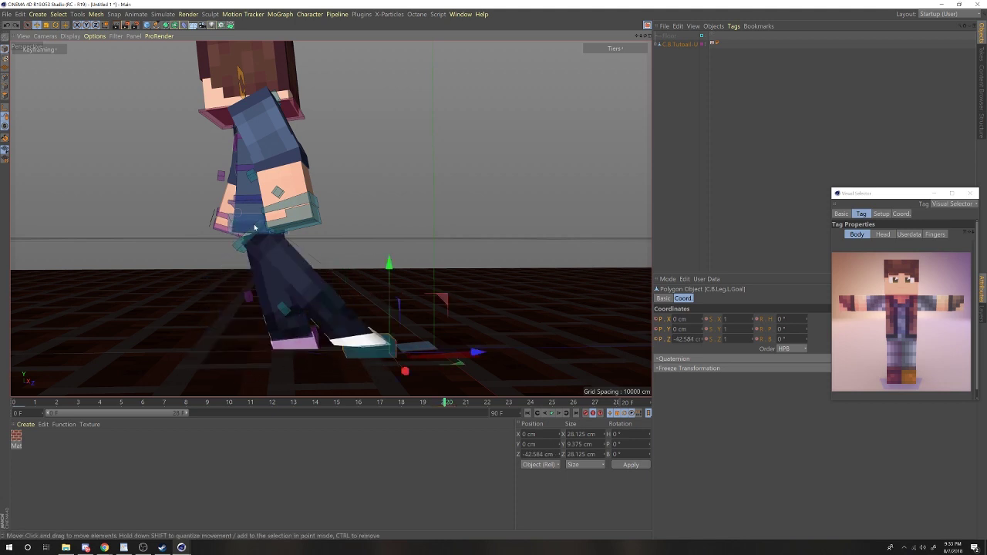
- Key the left foot controller in place at frame 10 and move it forward to about -127.3 cm in Z at frame 20
{"action": "left_click", "coordinate": [255, 225]}
{"action": "left_click", "coordinate": [229, 404]}
{"action": "left_click", "coordinate": [365, 357]}
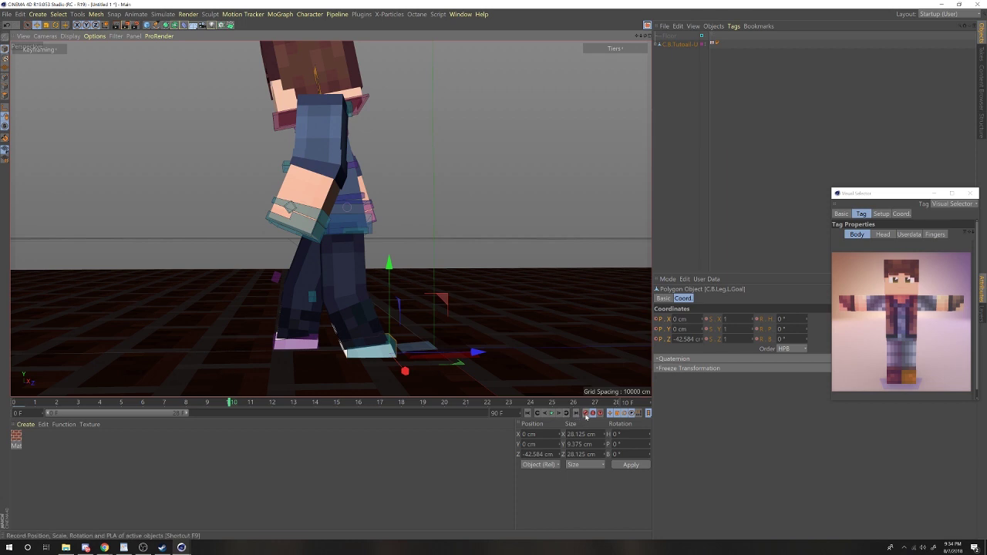
{"action": "left_click", "coordinate": [18, 404]}
{"action": "left_click_drag", "start_coordinate": [36, 404], "coordinate": [294, 365]}
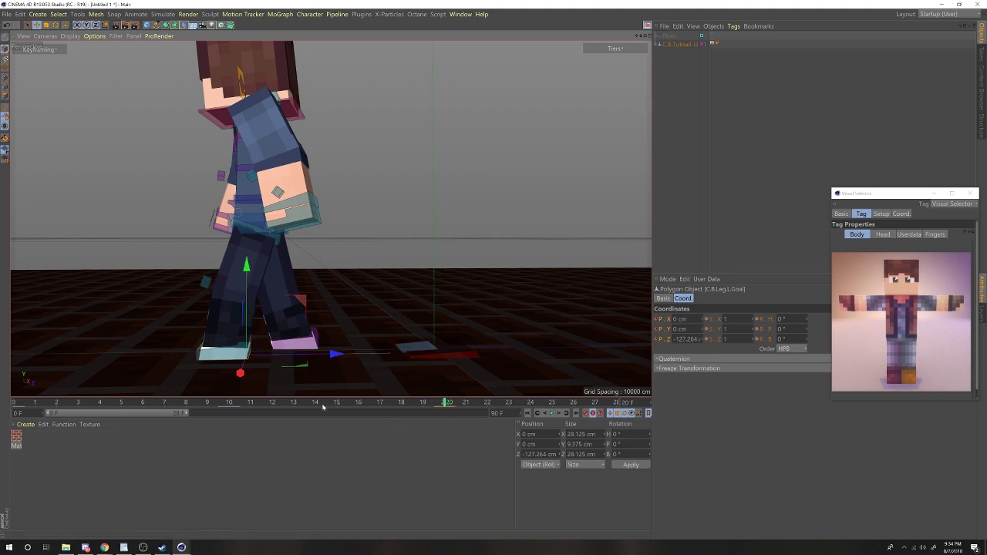
- At frame 5, raise the right foot controller to about 6.6 cm in Y and pitch it about 13.5°
{"action": "left_click_drag", "start_coordinate": [234, 406], "coordinate": [118, 438]}
{"action": "left_click", "coordinate": [337, 340]}
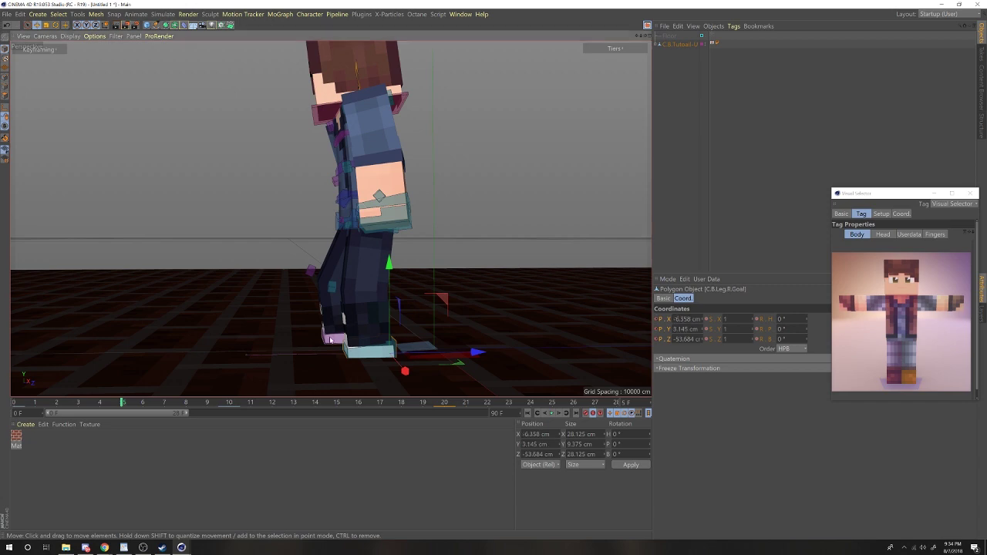
{"action": "left_click_drag", "start_coordinate": [435, 259], "coordinate": [459, 255]}
{"action": "key", "text": "r"}
{"action": "left_click_drag", "start_coordinate": [646, 35], "coordinate": [606, 46]}
{"action": "mouse_move", "coordinate": [411, 41]}
{"action": "left_mouse_down"}
{"action": "mouse_move", "coordinate": [420, 63]}
{"action": "mouse_move", "coordinate": [409, 65]}
{"action": "mouse_move", "coordinate": [401, 48]}
{"action": "left_mouse_up"}
{"action": "key", "text": "ctrl+g"}
{"action": "key", "text": "ctrl+f"}
{"action": "left_click_drag", "start_coordinate": [321, 258], "coordinate": [335, 259]}
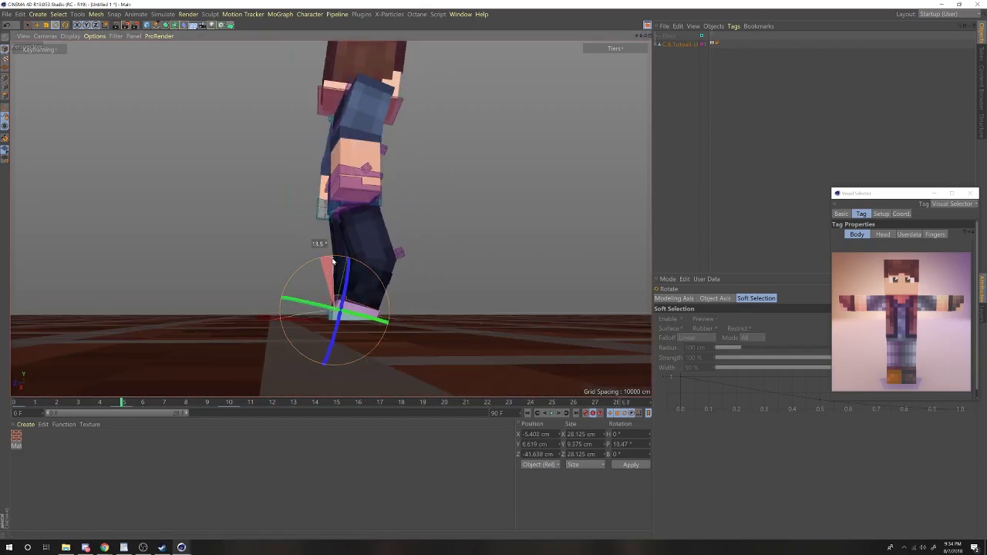
- Lift the right foot further at frame 5, to about 14.7 cm in Y, and pitch it to about 24°
{"action": "key", "text": "e"}
{"action": "left_click_drag", "start_coordinate": [431, 267], "coordinate": [416, 260]}
{"action": "key", "text": "r"}
{"action": "mouse_move", "coordinate": [381, 287]}
{"action": "left_mouse_down"}
{"action": "mouse_move", "coordinate": [361, 343]}
{"action": "mouse_move", "coordinate": [380, 291]}
{"action": "left_mouse_up"}
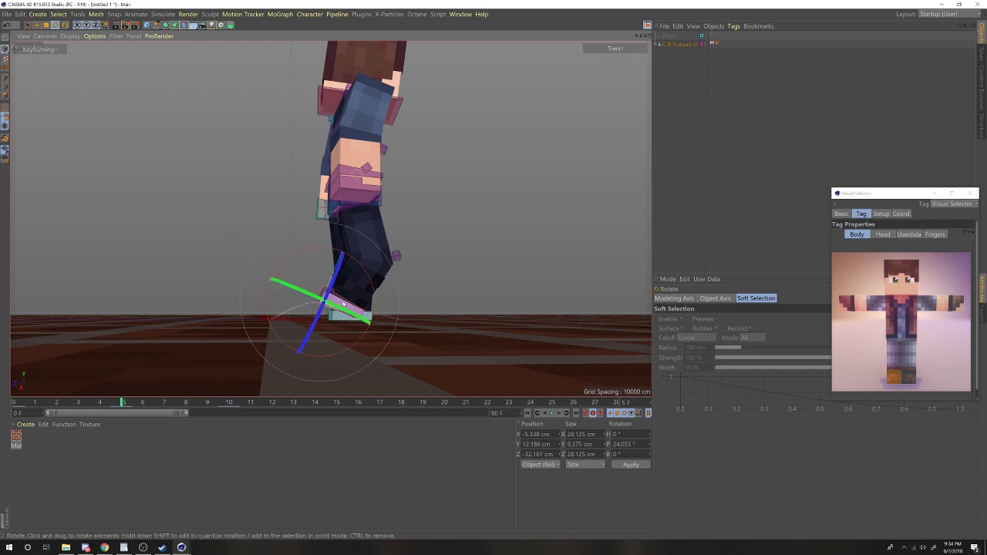
{"action": "left_click_drag", "start_coordinate": [646, 36], "coordinate": [482, 194]}
{"action": "key", "text": "e"}
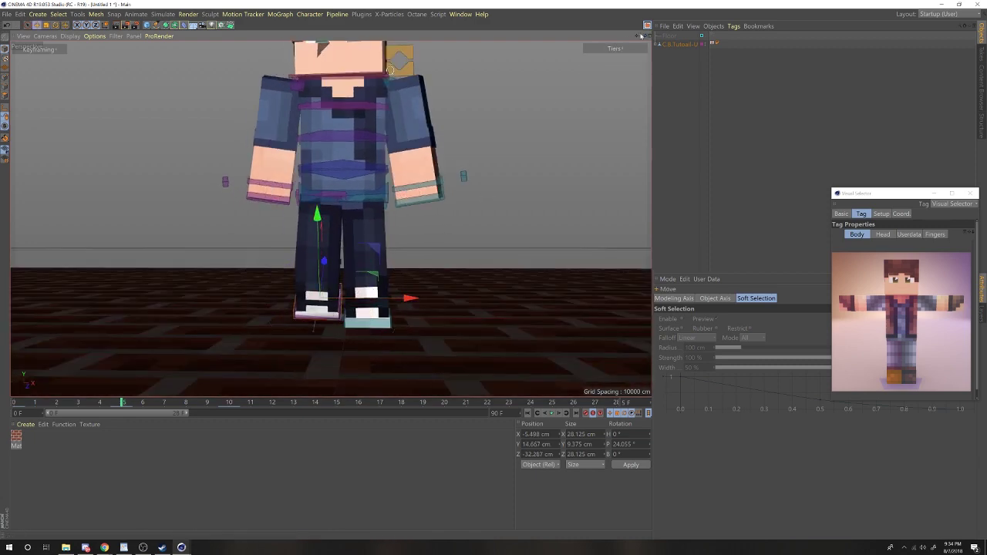
{"action": "left_click_drag", "start_coordinate": [645, 36], "coordinate": [84, 423]}
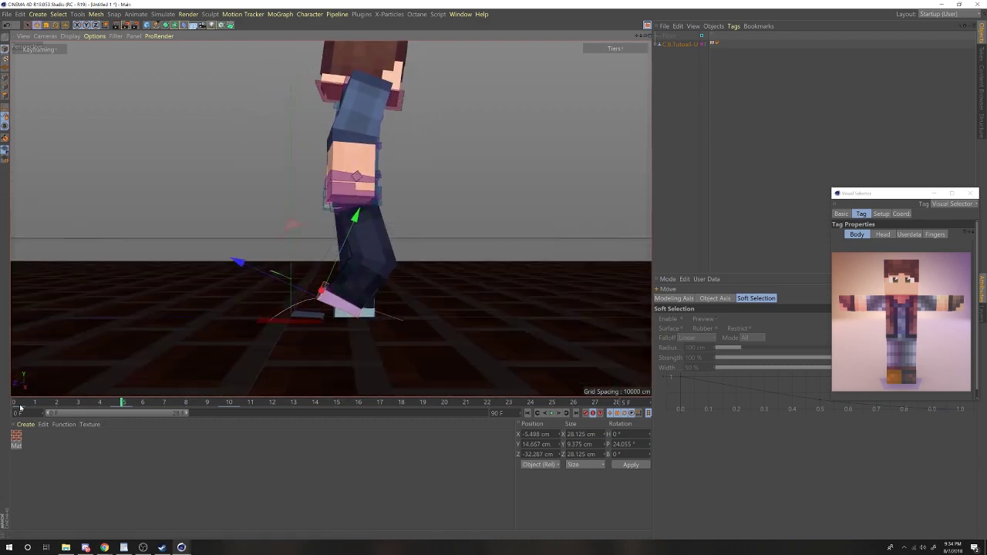
- At frame 10, pitch the right foot to about -10.1° and move it forward to about -93.1 cm in Z
{"action": "left_click_drag", "start_coordinate": [20, 405], "coordinate": [231, 447]}
{"action": "key", "text": "r"}
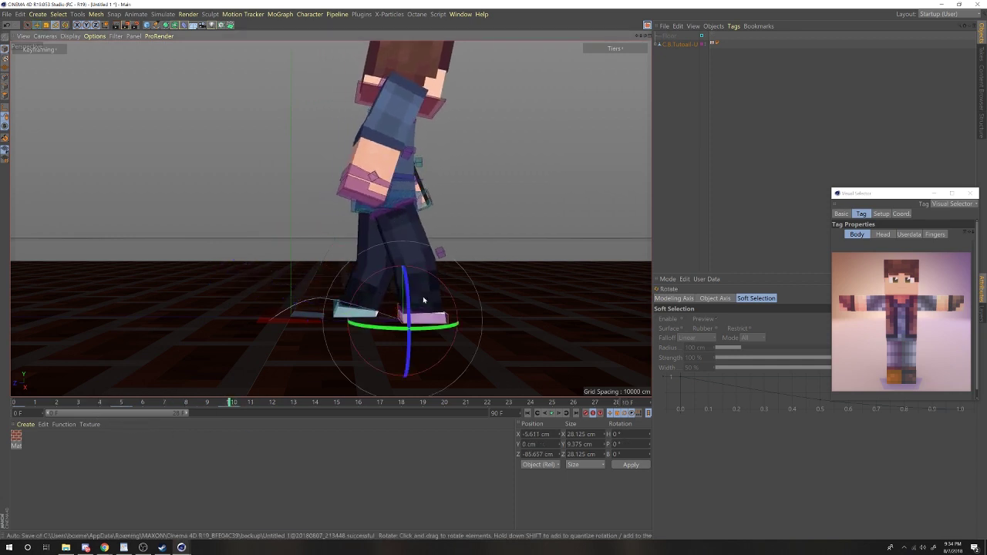
{"action": "left_click_drag", "start_coordinate": [437, 278], "coordinate": [428, 271]}
{"action": "key", "text": "e"}
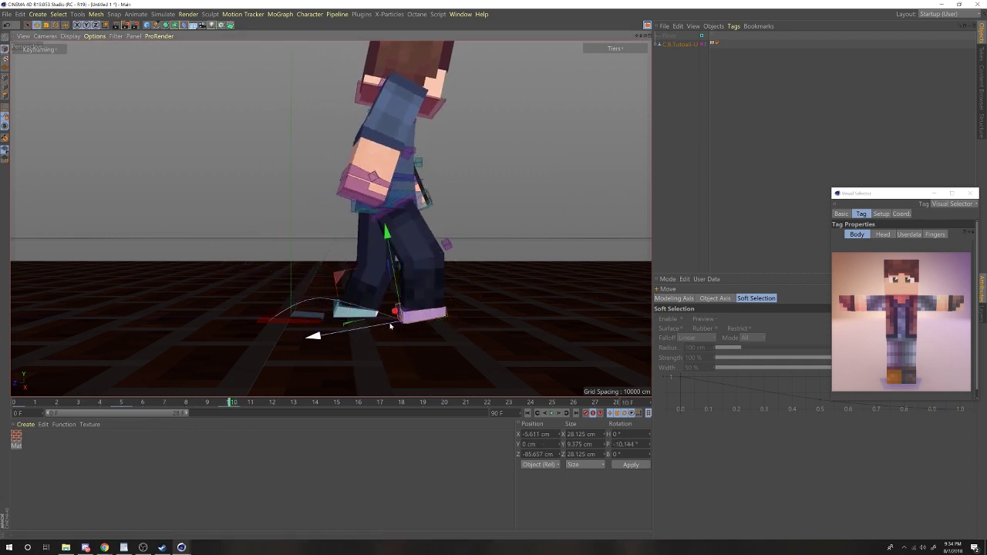
{"action": "key", "text": "w"}
{"action": "left_click_drag", "start_coordinate": [393, 325], "coordinate": [404, 331]}
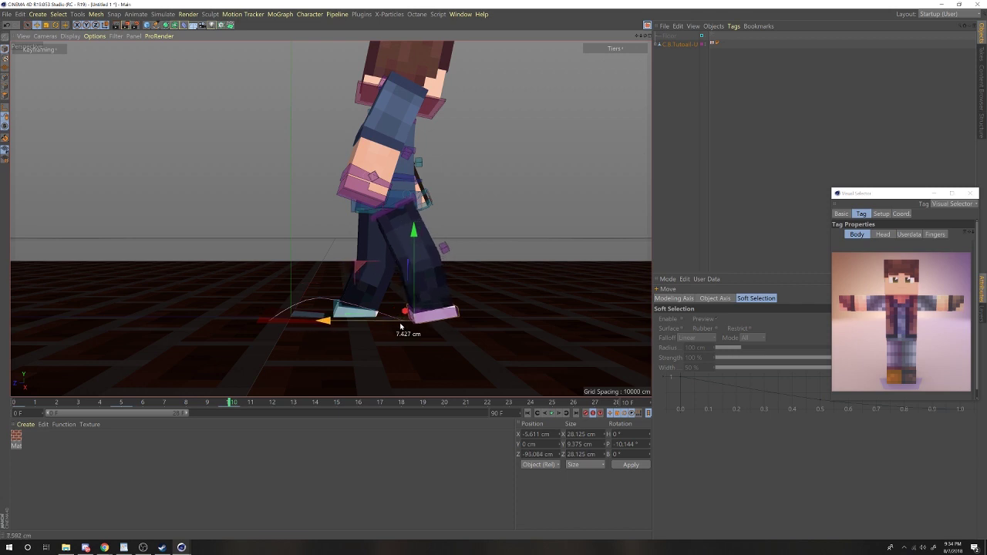
- Shift the right foot's frame 10 keys to frame 9 and set its pitch to 0° at frame 11
{"action": "left_click", "coordinate": [231, 409]}
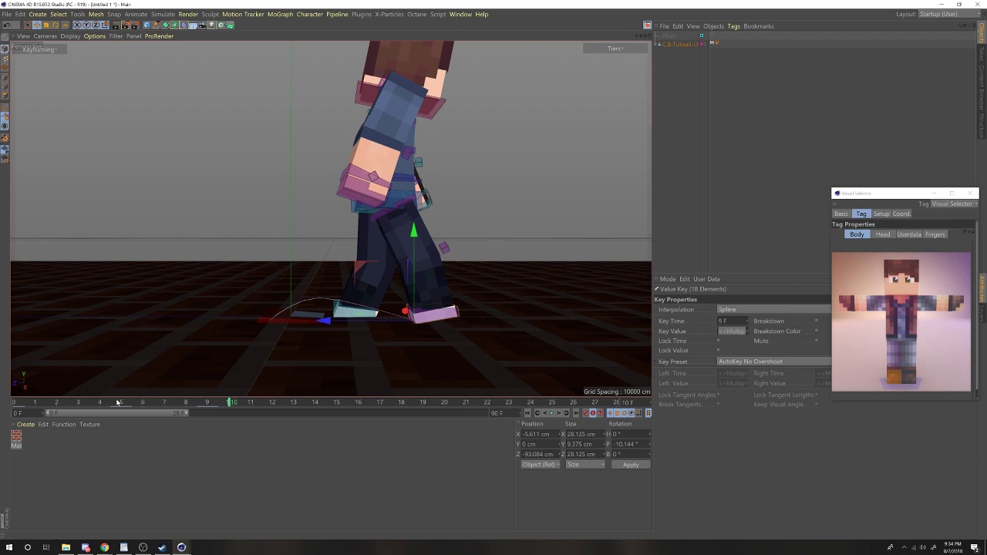
{"action": "left_click_drag", "start_coordinate": [117, 402], "coordinate": [246, 440]}
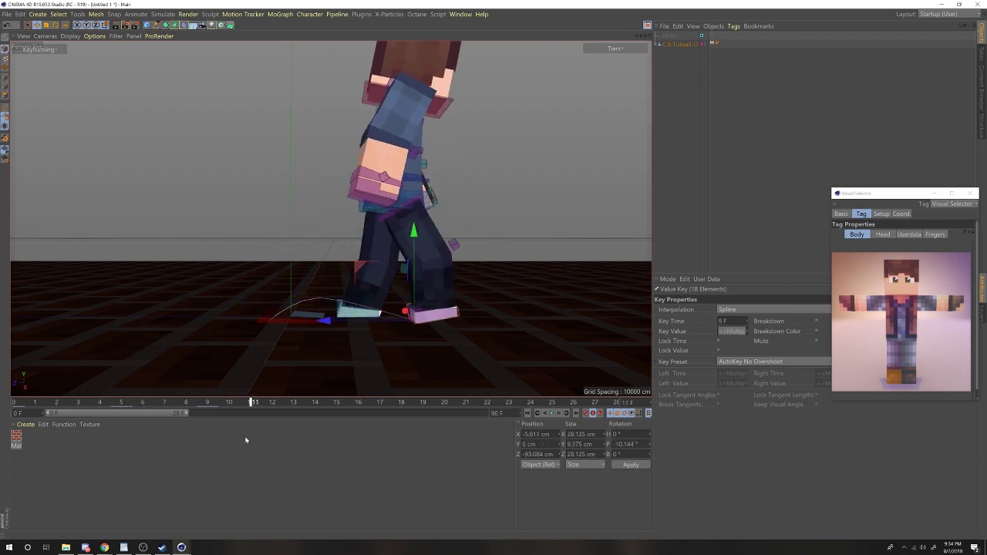
{"action": "key", "text": "r"}
{"action": "left_click_drag", "start_coordinate": [639, 445], "coordinate": [509, 458]}
{"action": "type", "text": "0"}
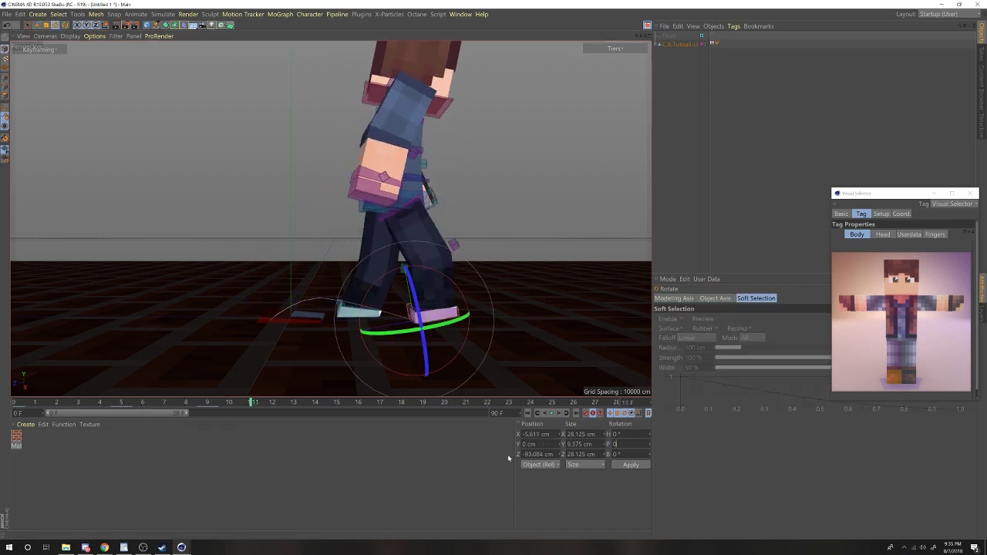
{"action": "key", "text": "Return"}
- At frame 15, lift the left foot controller to about 18.5 cm in Y and pitch it to about 37.4°
{"action": "left_click_drag", "start_coordinate": [293, 405], "coordinate": [344, 411]}
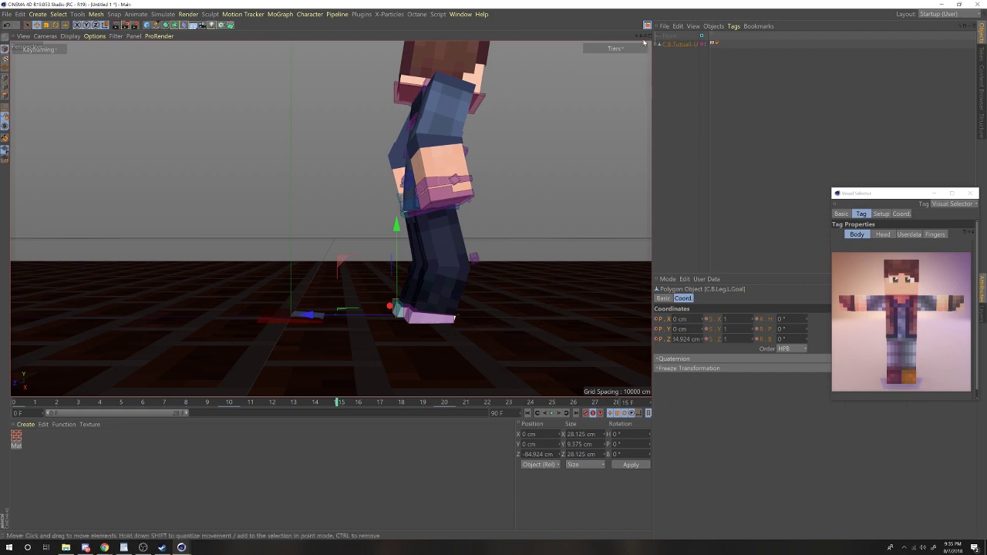
{"action": "left_click_drag", "start_coordinate": [548, 152], "coordinate": [737, 152], "text": "alt"}
{"action": "left_click_drag", "start_coordinate": [549, 151], "coordinate": [563, 140]}
{"action": "key", "text": "r"}
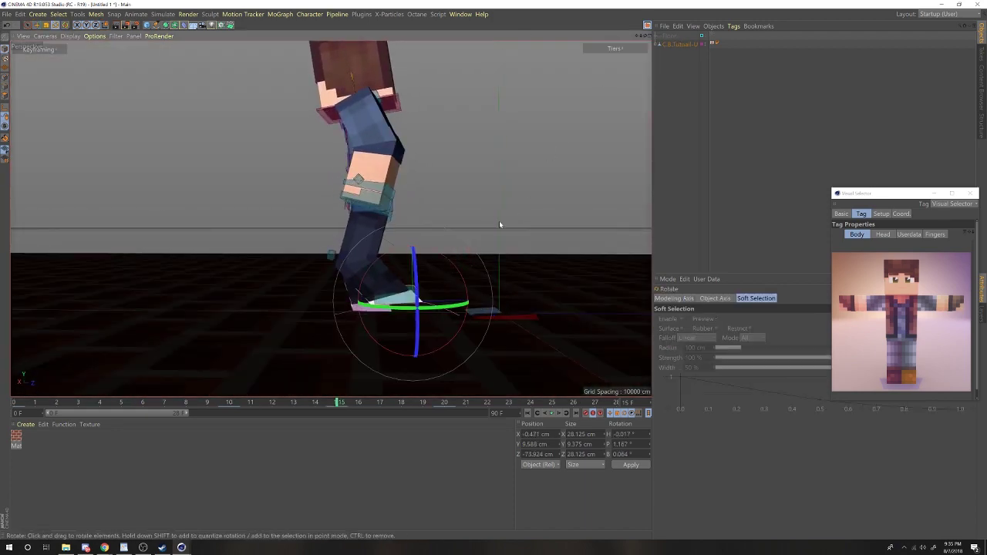
{"action": "left_click_drag", "start_coordinate": [500, 222], "coordinate": [445, 219]}
{"action": "key", "text": "ctrl+z"}
{"action": "key", "text": "e"}
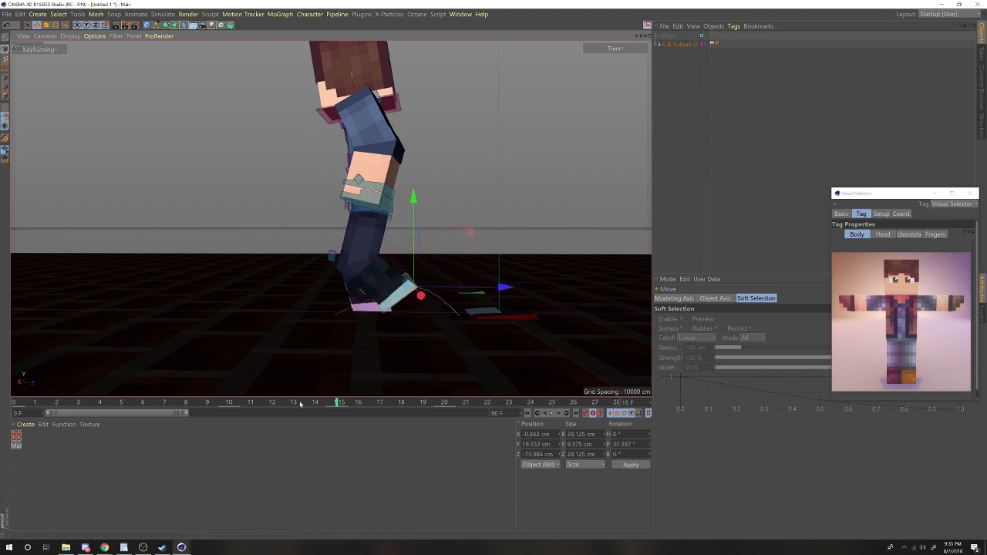
- At frame 20, pitch the left foot to about -10.5° and move it forward to about -133.9 cm in Z
{"action": "left_click_drag", "start_coordinate": [300, 403], "coordinate": [459, 446]}
{"action": "left_click", "coordinate": [444, 402]}
{"action": "key", "text": "r"}
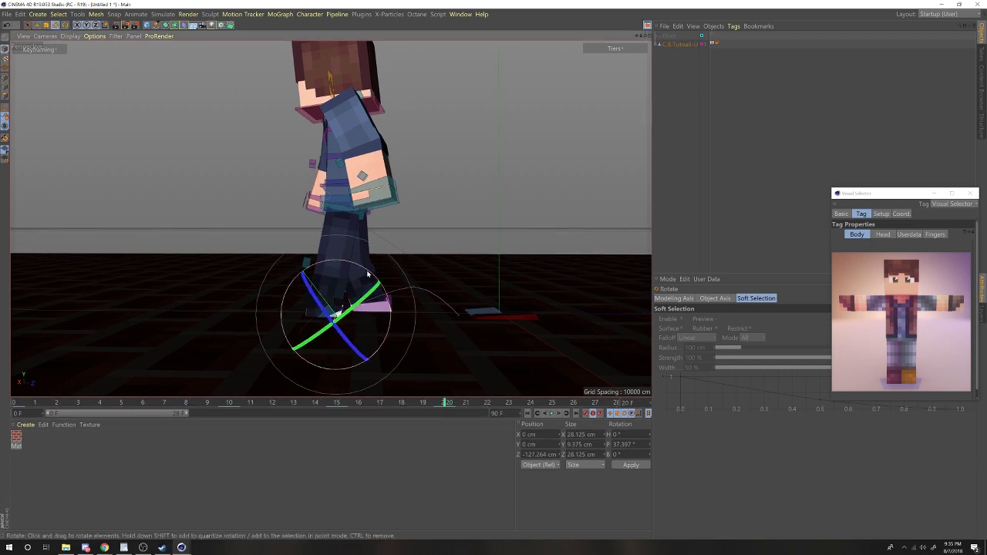
{"action": "left_click_drag", "start_coordinate": [363, 270], "coordinate": [343, 327]}
{"action": "key", "text": "e"}
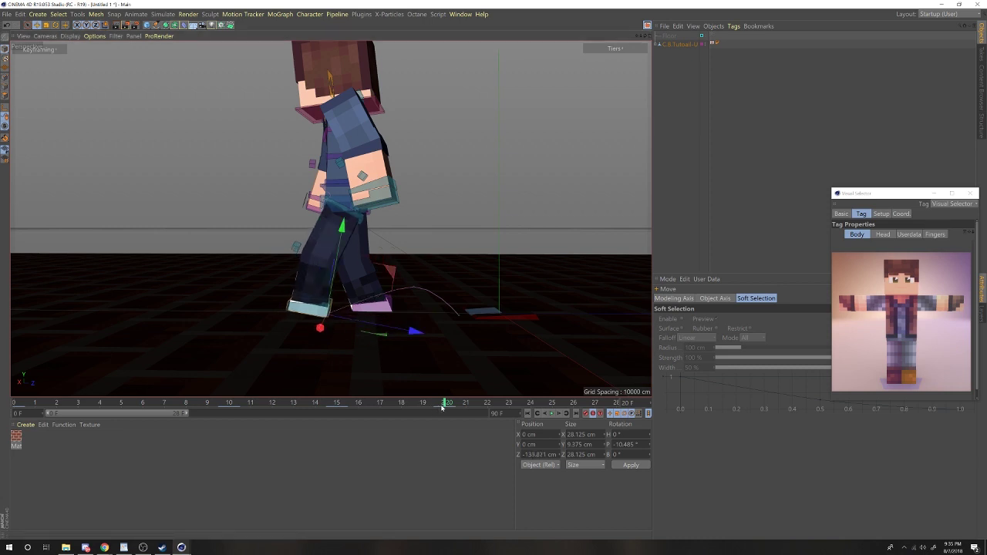
- Shift the left foot's frame 20 keys to frame 19 and set its pitch to 0° at frame 21
{"action": "key", "text": "f"}
{"action": "left_click", "coordinate": [430, 407]}
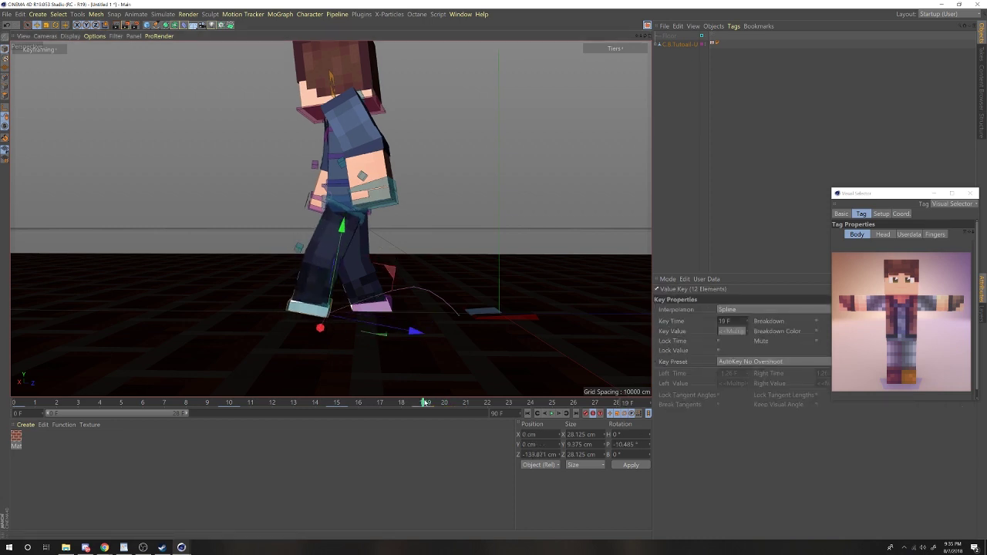
{"action": "left_click_drag", "start_coordinate": [425, 404], "coordinate": [449, 406]}
{"action": "key", "text": "r"}
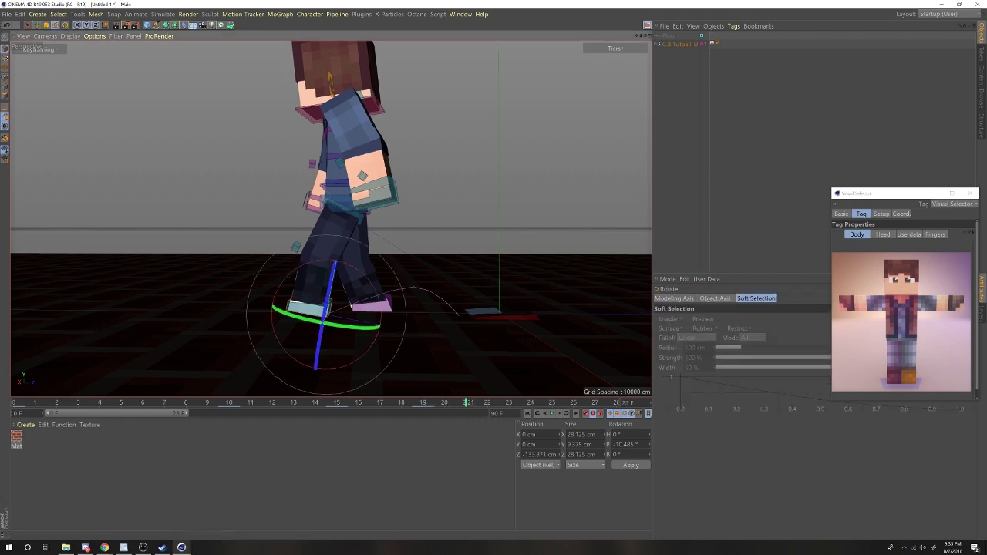
{"action": "left_click_drag", "start_coordinate": [639, 445], "coordinate": [549, 429]}
{"action": "type", "text": "0"}
{"action": "key", "text": "Return"}
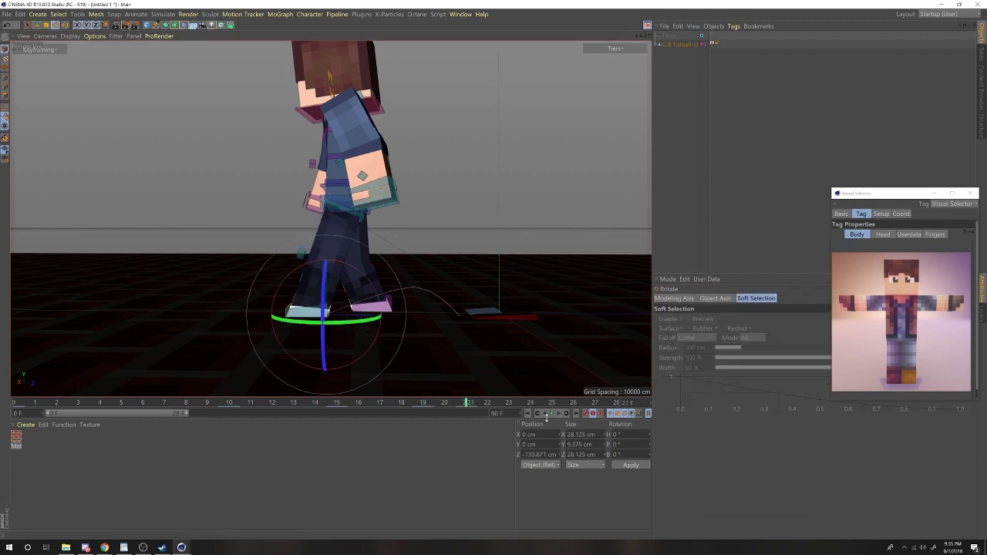
- Select the hip controller and move it forward to about -144.1 cm in Z at frame 30
{"action": "left_click", "coordinate": [900, 335]}
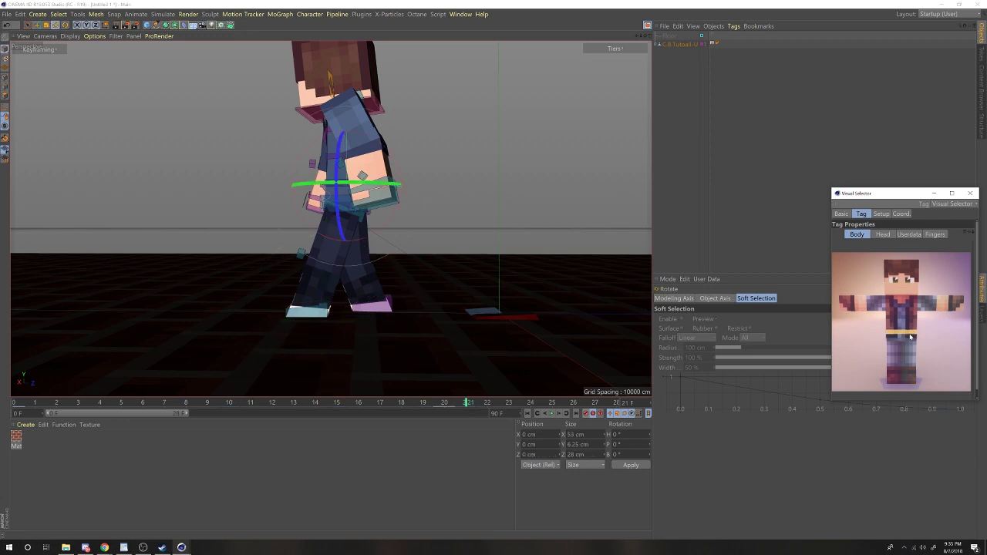
{"action": "key", "text": "e"}
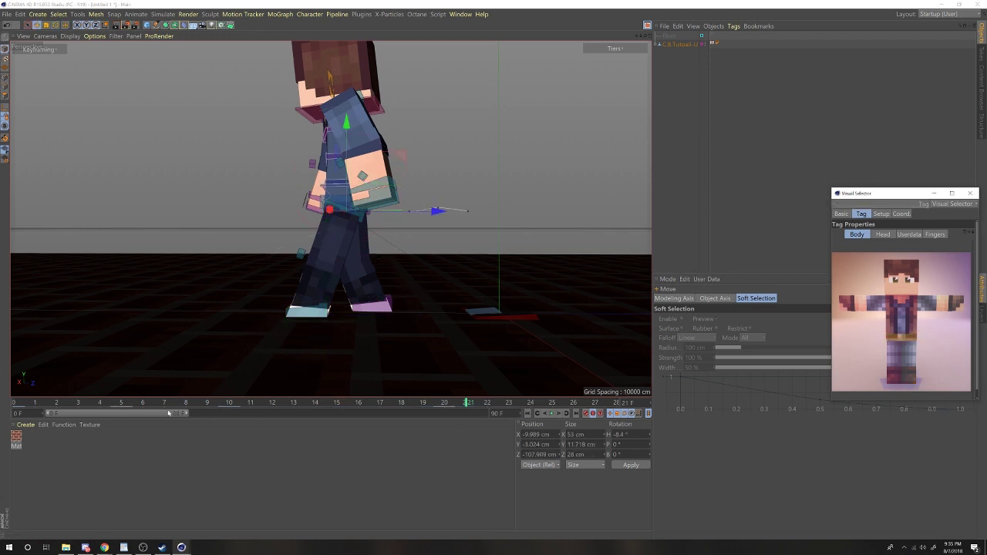
{"action": "left_click_drag", "start_coordinate": [168, 414], "coordinate": [211, 423]}
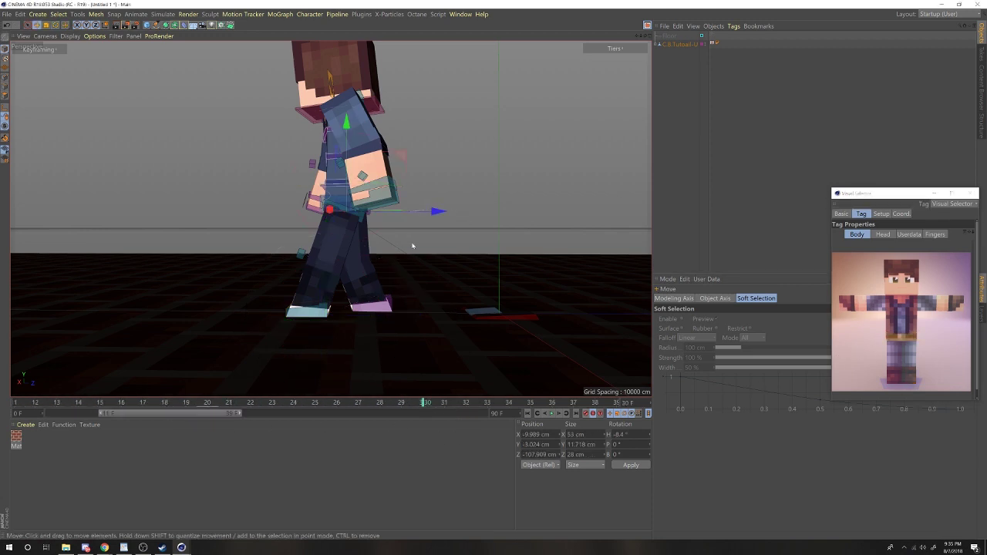
{"action": "left_click_drag", "start_coordinate": [412, 245], "coordinate": [336, 307]}
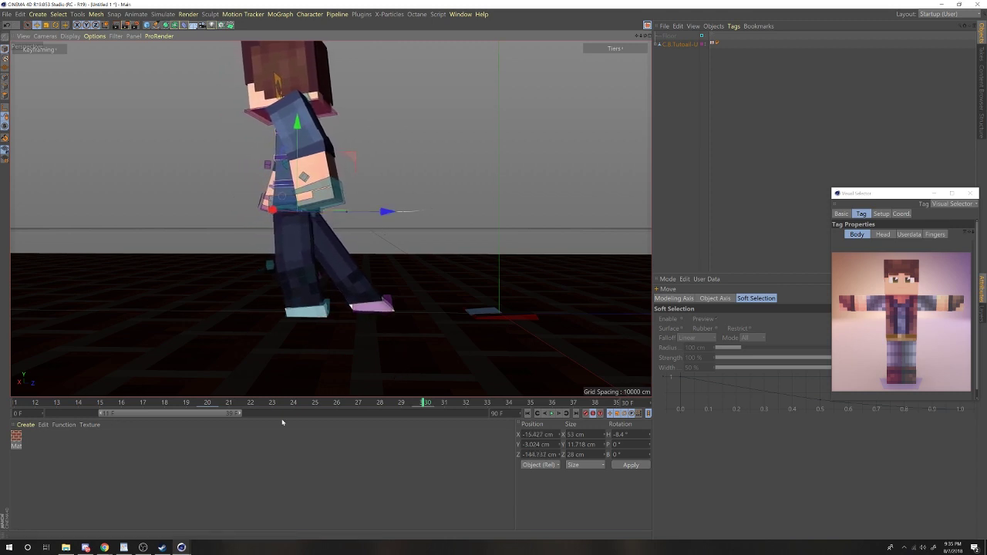
{"action": "left_click_drag", "start_coordinate": [212, 406], "coordinate": [415, 421]}
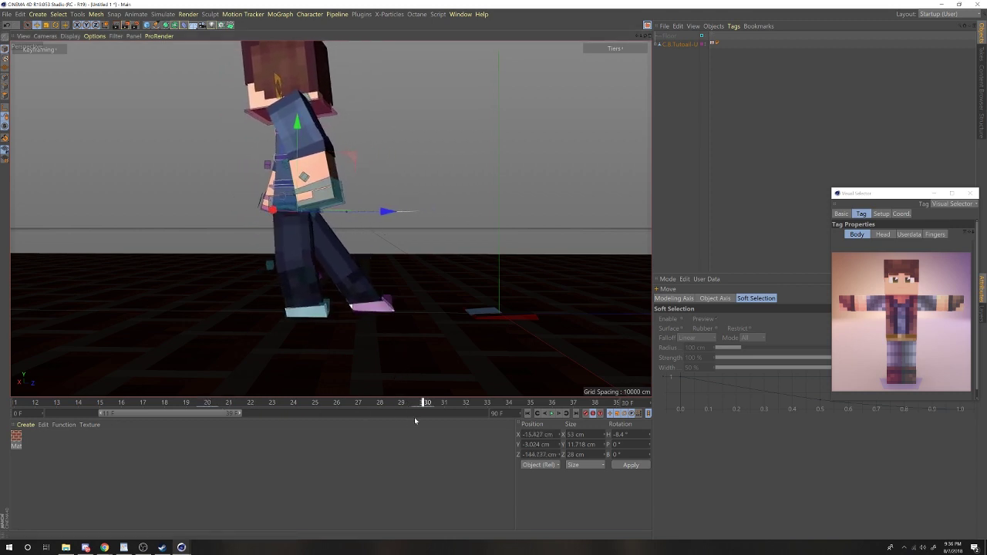
- At frame 30, move the right foot ahead of the left, turn the hip to about 1.4° heading and push it forward
{"action": "left_click", "coordinate": [378, 313]}
{"action": "left_click_drag", "start_coordinate": [449, 313], "coordinate": [343, 311]}
{"action": "left_click", "coordinate": [319, 216]}
{"action": "key", "text": "r"}
{"action": "key", "text": "e"}
{"action": "left_click_drag", "start_coordinate": [323, 213], "coordinate": [333, 212]}
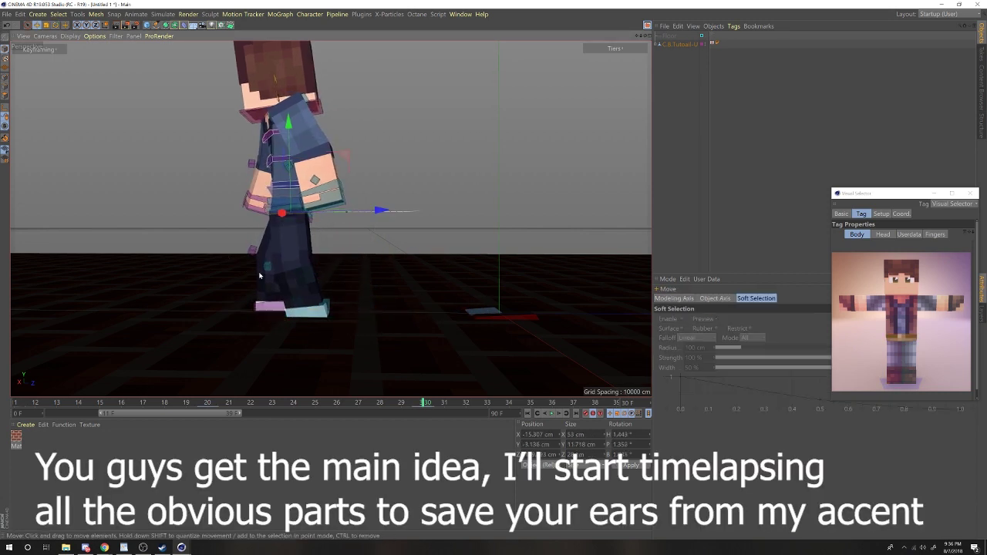
- Nudge the right foot further forward at frame 30 and turn the hip controller to about 8.7° heading
{"action": "left_click", "coordinate": [267, 307]}
{"action": "left_click_drag", "start_coordinate": [323, 311], "coordinate": [315, 311]}
{"action": "left_click", "coordinate": [235, 352]}
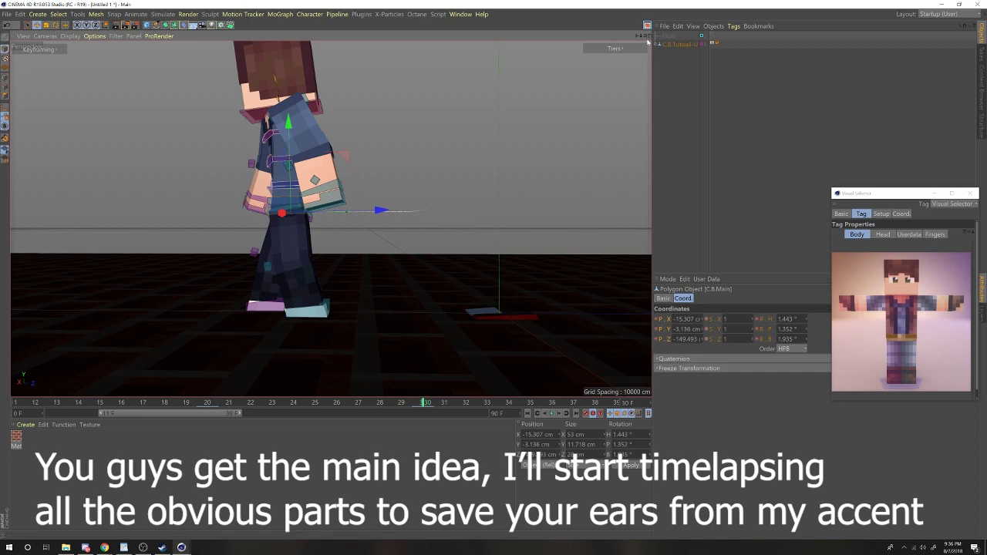
{"action": "key", "text": "r"}
{"action": "left_click_drag", "start_coordinate": [321, 215], "coordinate": [331, 213]}
{"action": "key", "text": "e"}
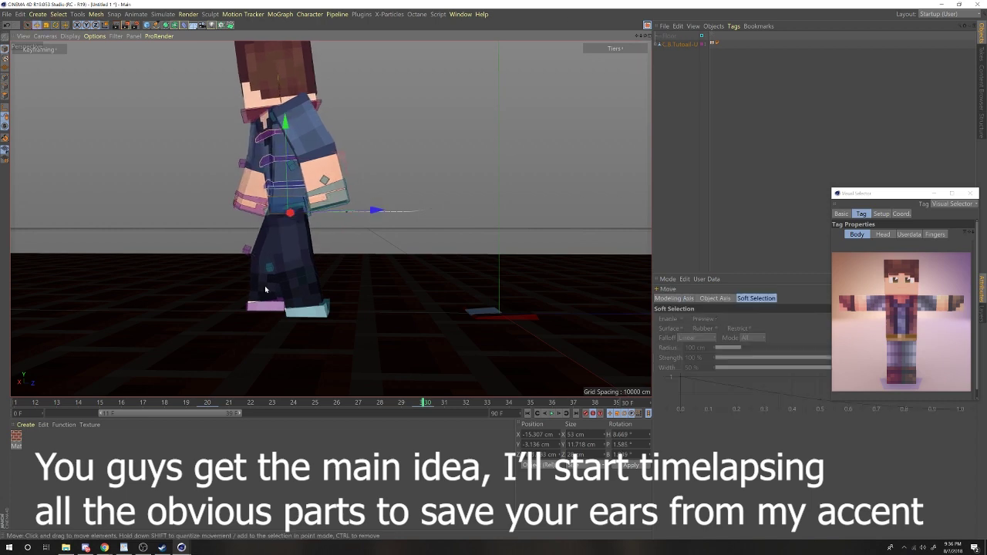
- At frame 30, move the right foot forward to about -170.8 cm in Z and shift the hip sideways to about -5.2 cm in X
{"action": "left_click", "coordinate": [268, 305]}
{"action": "left_click_drag", "start_coordinate": [301, 312], "coordinate": [295, 312]}
{"action": "left_click_drag", "start_coordinate": [646, 37], "coordinate": [634, 44]}
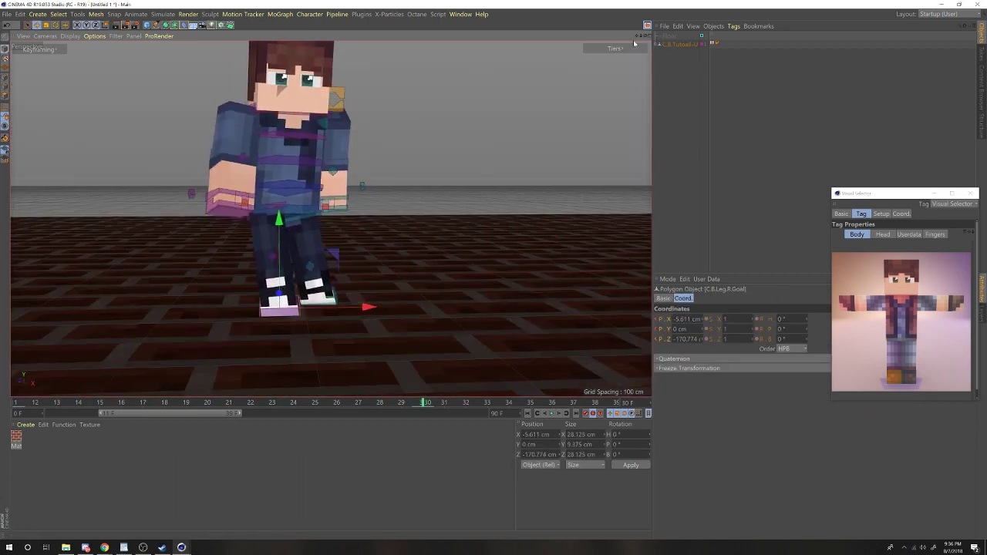
{"action": "left_click", "coordinate": [305, 216]}
{"action": "mouse_move", "coordinate": [325, 217]}
{"action": "left_mouse_down"}
{"action": "mouse_move", "coordinate": [349, 219]}
{"action": "mouse_move", "coordinate": [338, 221]}
{"action": "left_mouse_up"}
- Shift the right foot at frame 30 to about -7.9 cm in X and forward to about -177.5 cm in Z
{"action": "left_click", "coordinate": [279, 311]}
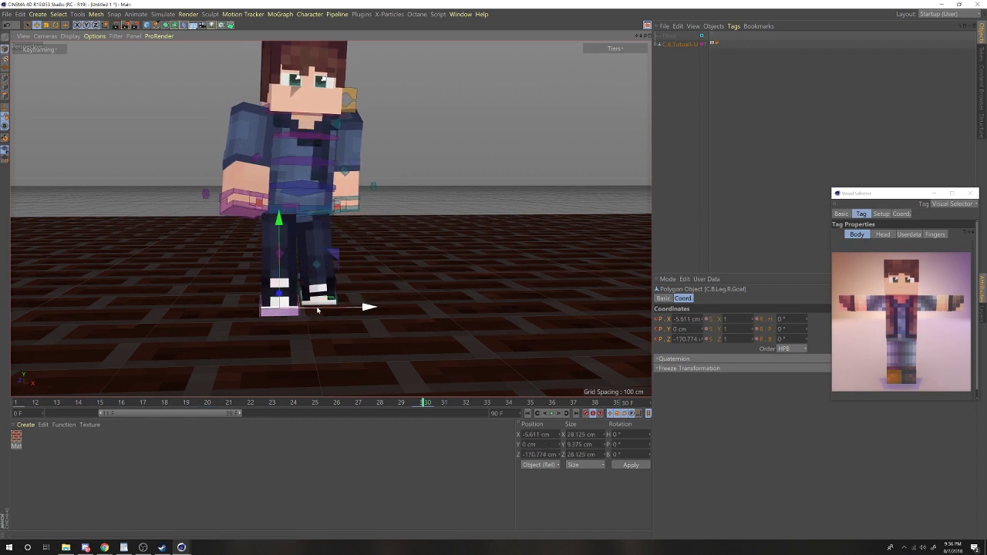
{"action": "left_click_drag", "start_coordinate": [314, 309], "coordinate": [315, 309]}
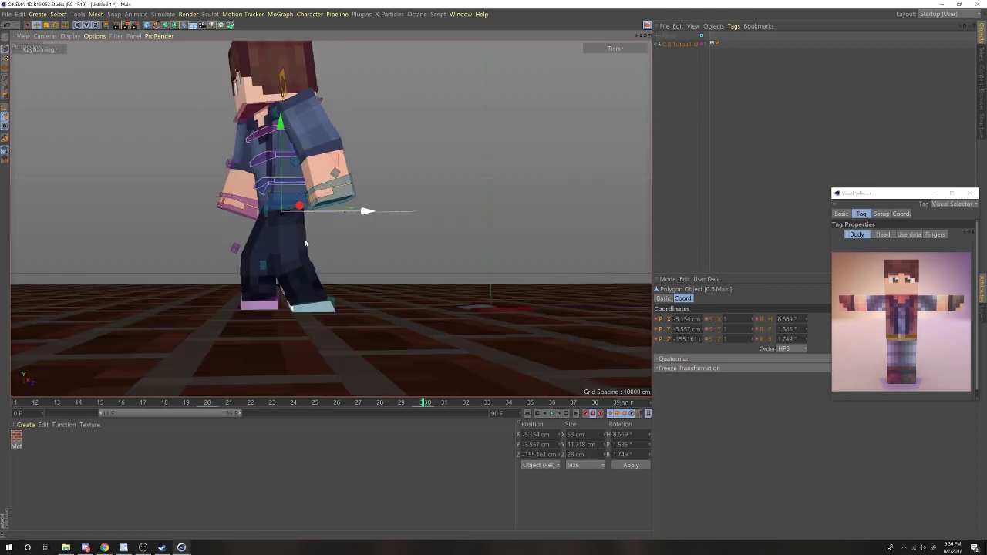
{"action": "left_click", "coordinate": [260, 307]}
{"action": "left_click_drag", "start_coordinate": [301, 310], "coordinate": [289, 311]}
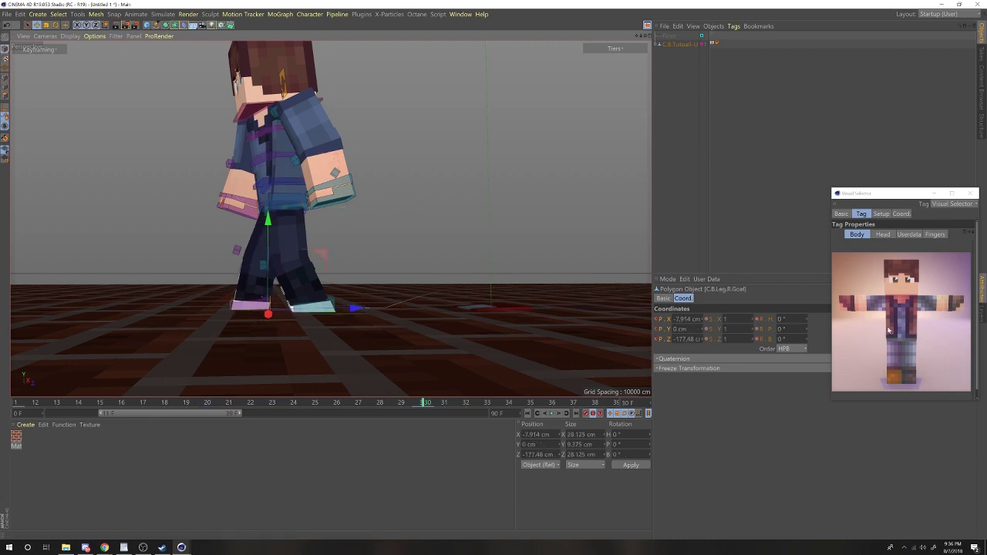
- Key the right foot at frame 20 in the same planted position as at frame 11, about -5.6 cm in X and -89.3 cm in Z
{"action": "left_click", "coordinate": [897, 329]}
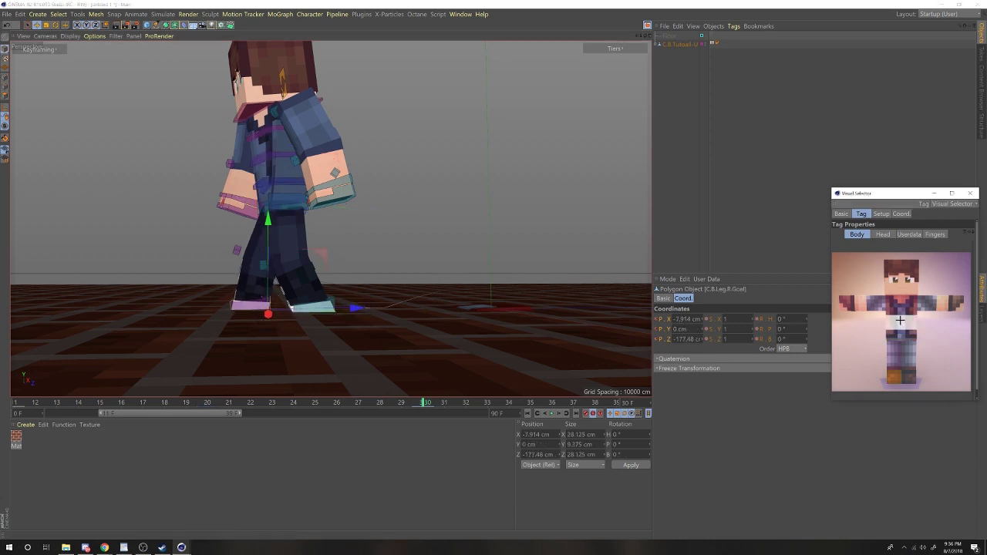
{"action": "left_click", "coordinate": [291, 309]}
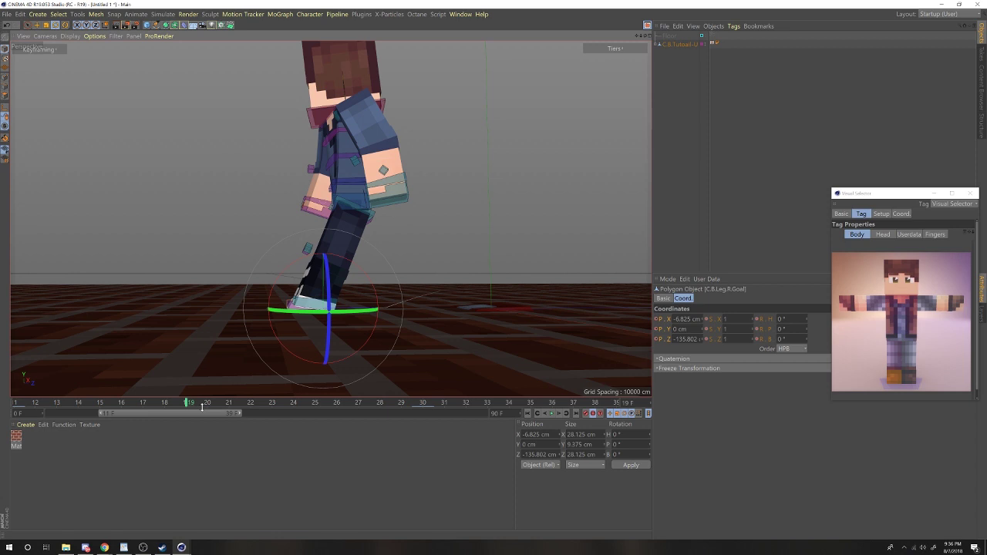
{"action": "left_click", "coordinate": [209, 403]}
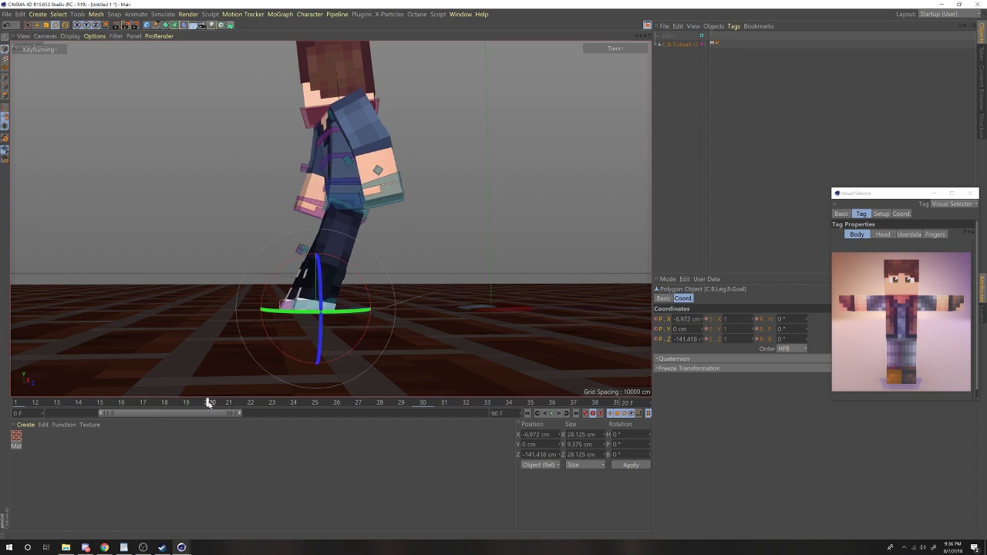
{"action": "mouse_move", "coordinate": [219, 407]}
{"action": "left_mouse_down"}
{"action": "mouse_move", "coordinate": [430, 412]}
{"action": "mouse_move", "coordinate": [82, 410]}
{"action": "mouse_move", "coordinate": [231, 405]}
{"action": "left_mouse_up"}
{"action": "left_click_drag", "start_coordinate": [291, 421], "coordinate": [12, 410]}
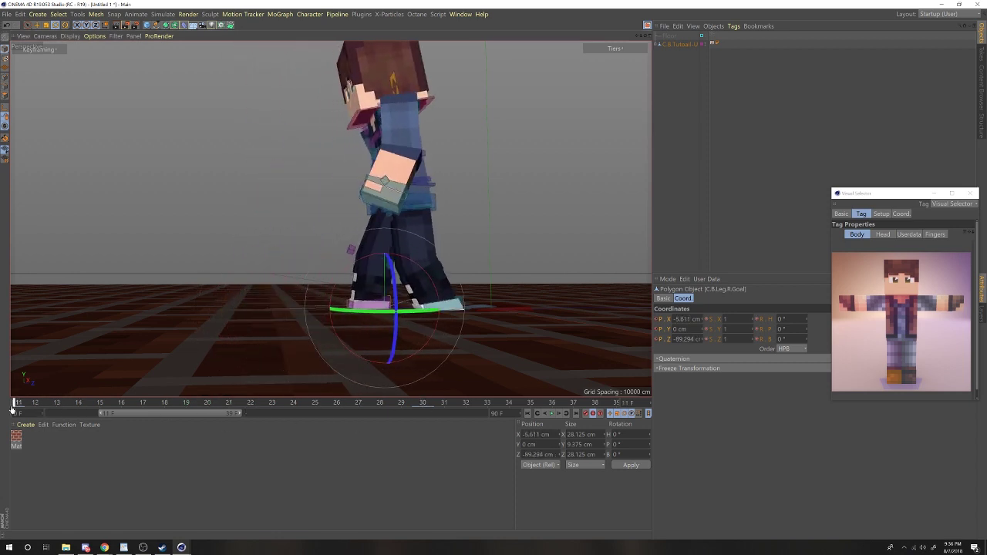
{"action": "mouse_move", "coordinate": [207, 408]}
{"action": "left_mouse_down"}
{"action": "mouse_move", "coordinate": [275, 404]}
{"action": "mouse_move", "coordinate": [218, 411]}
{"action": "left_mouse_up"}
{"action": "left_click", "coordinate": [217, 409]}
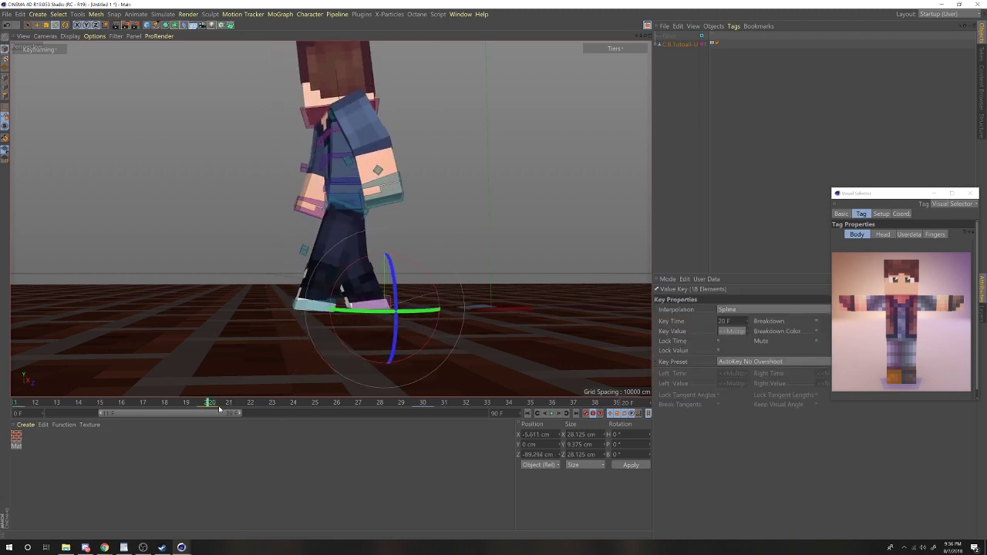
- At frame 25, lift and reposition the right foot as the mid-step pose between frames 20 and 30
{"action": "left_click_drag", "start_coordinate": [31, 403], "coordinate": [330, 432]}
{"action": "left_click", "coordinate": [318, 405]}
{"action": "key", "text": "e"}
{"action": "left_click_drag", "start_coordinate": [397, 254], "coordinate": [335, 244]}
{"action": "key", "text": "r"}
{"action": "key", "text": "e"}
{"action": "left_click_drag", "start_coordinate": [359, 242], "coordinate": [382, 234]}
- Adjust the right foot's pitch at frame 30 and set its pitch to 0° at frame 33
{"action": "left_click_drag", "start_coordinate": [234, 405], "coordinate": [425, 438]}
{"action": "key", "text": "r"}
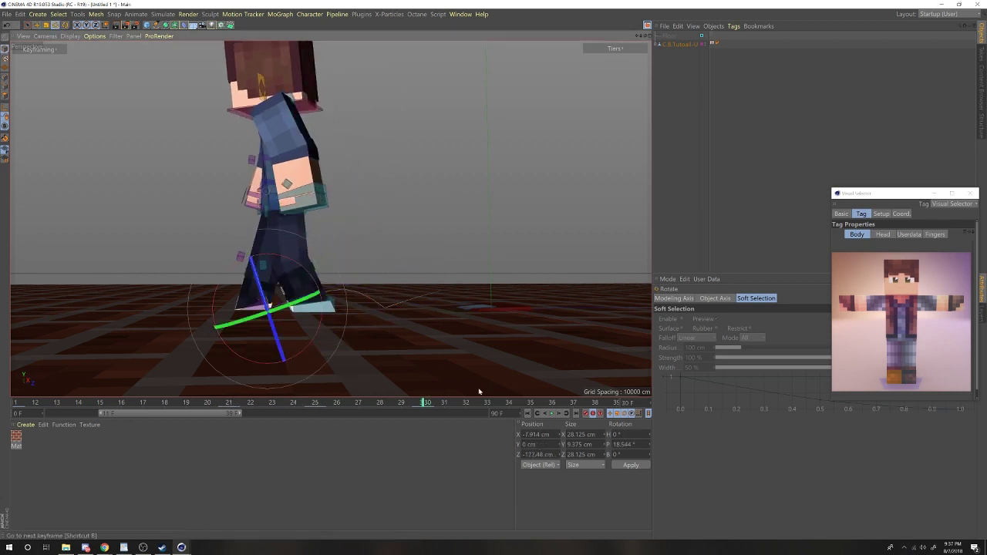
{"action": "left_click_drag", "start_coordinate": [301, 269], "coordinate": [366, 286]}
{"action": "left_click", "coordinate": [273, 212]}
{"action": "left_click", "coordinate": [487, 404]}
{"action": "key", "text": "e"}
{"action": "left_click", "coordinate": [254, 305]}
{"action": "double_click", "coordinate": [623, 445]}
{"action": "type", "text": "0"}
{"action": "key", "text": "Return"}
- Select the hip controller and advance the timeline to frame 38 with frames 25 to 53 shown
{"action": "left_click", "coordinate": [274, 213]}
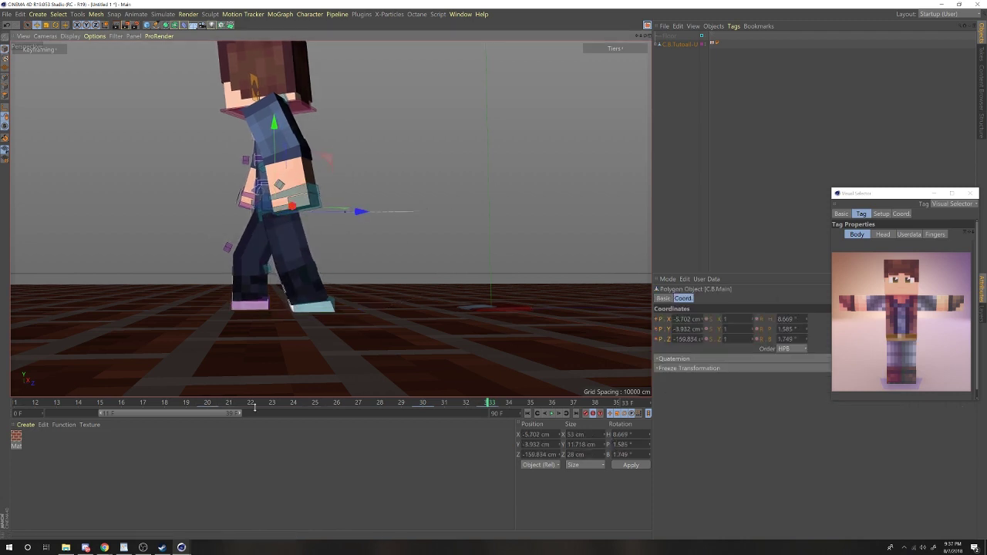
{"action": "left_click_drag", "start_coordinate": [228, 414], "coordinate": [248, 415]}
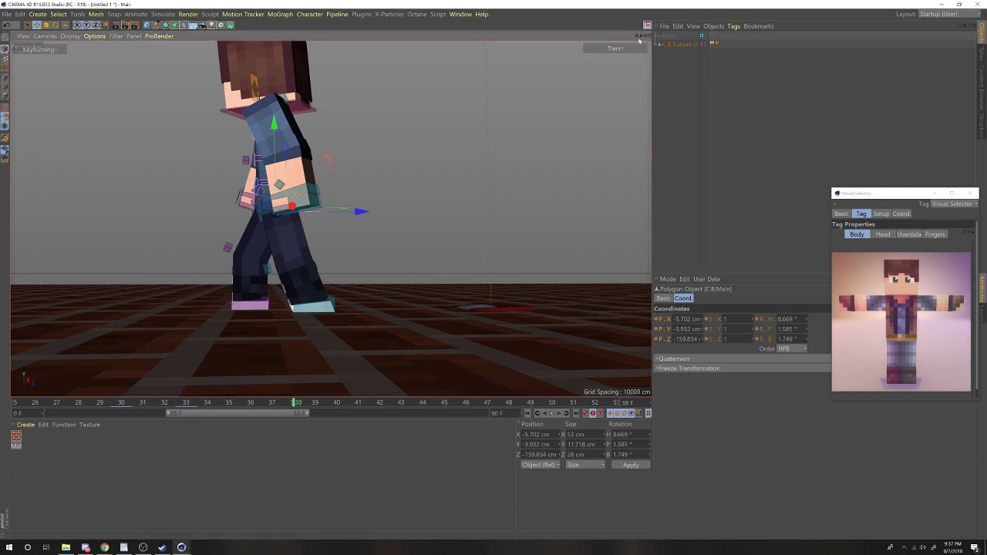
{"action": "left_click_drag", "start_coordinate": [480, 155], "coordinate": [383, 156]}
{"action": "key", "text": "ctrl+z"}
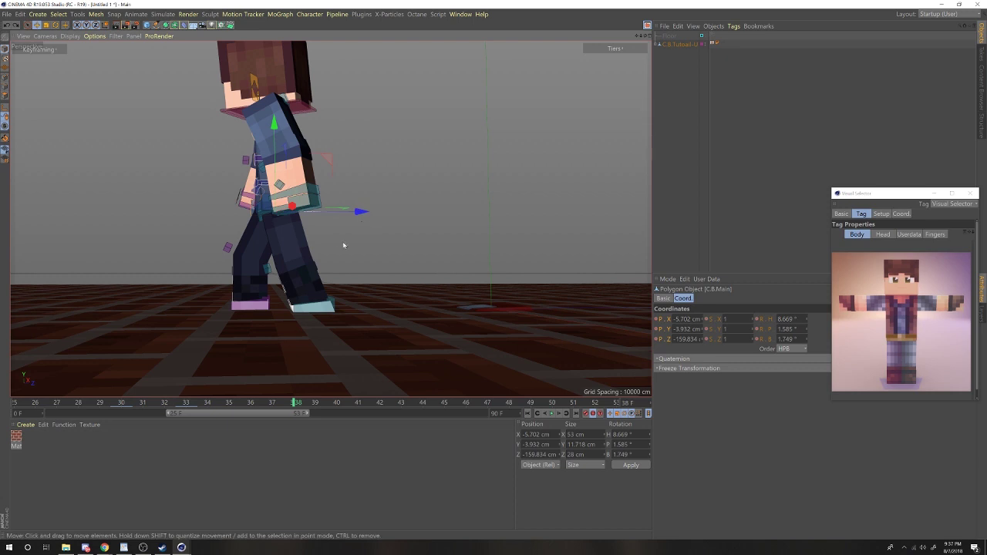
{"action": "left_click_drag", "start_coordinate": [344, 246], "coordinate": [365, 177]}
{"action": "key", "text": "ctrl+z"}
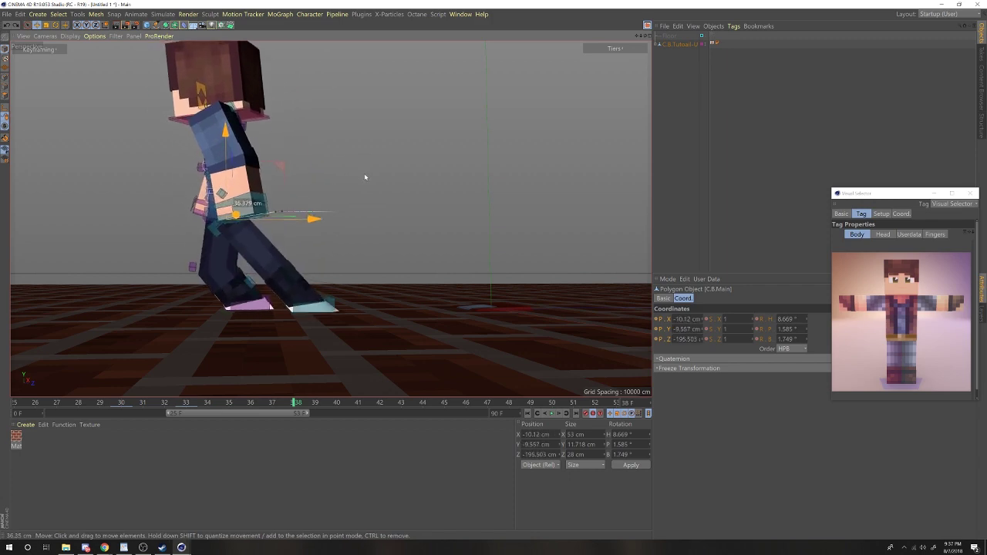
{"action": "key", "text": "ctrl+z"}
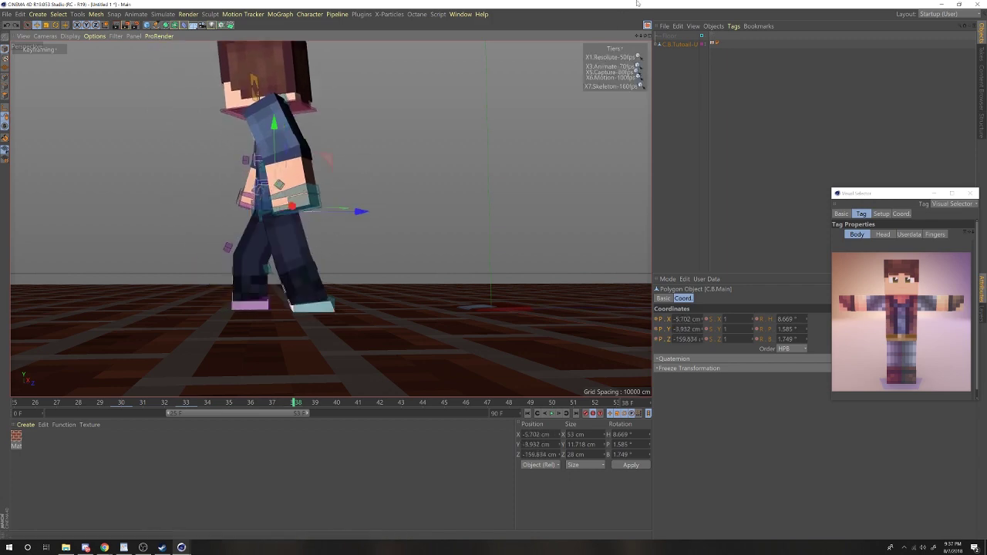
- At frame 38, nudge the hip to about -5.5 cm in X and -158.2 cm in Z and turn it to about 10.1° heading
{"action": "left_click_drag", "start_coordinate": [637, 36], "coordinate": [675, 38]}
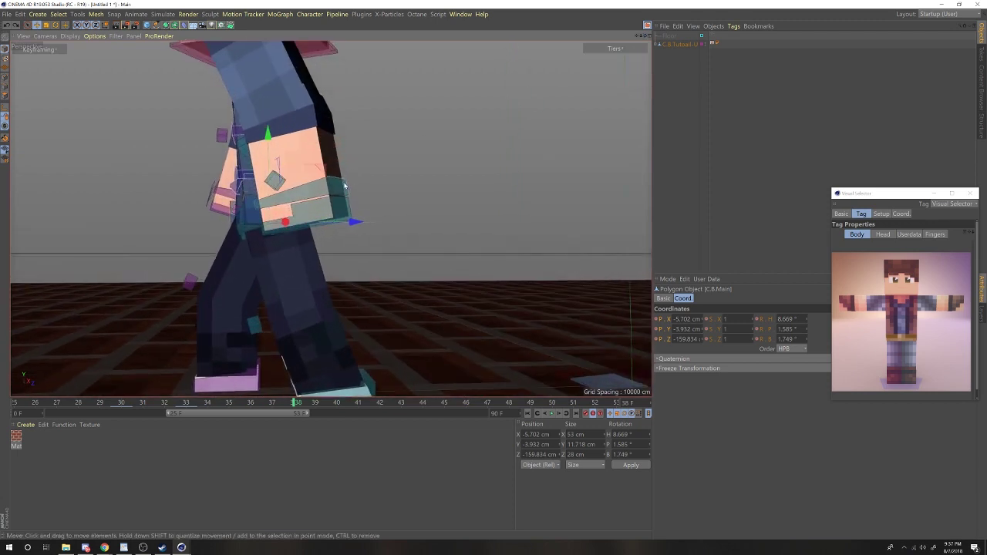
{"action": "left_click_drag", "start_coordinate": [344, 186], "coordinate": [349, 185]}
{"action": "key", "text": "r"}
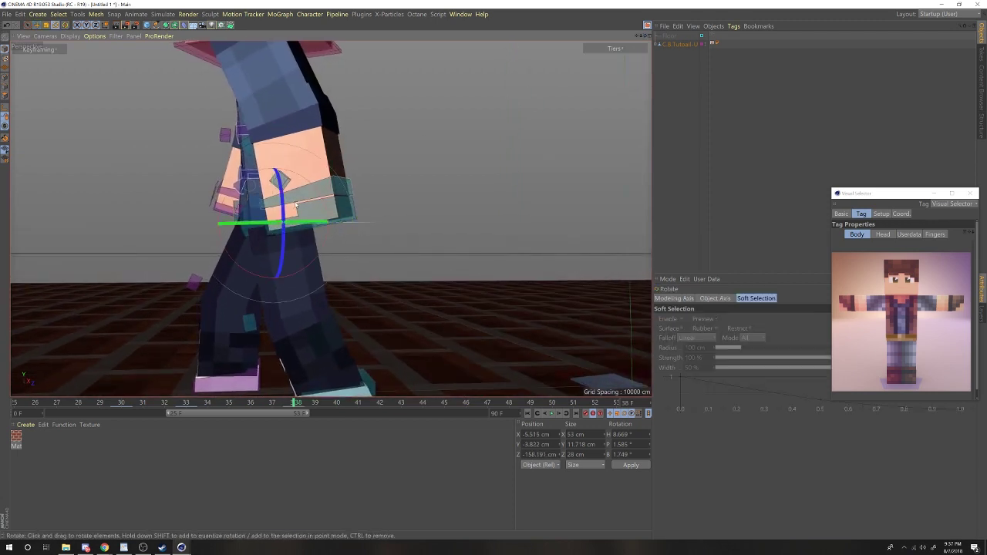
{"action": "left_click_drag", "start_coordinate": [297, 204], "coordinate": [304, 205]}
{"action": "key", "text": "e"}
- Rotate the hip at frame 41 to about 12.1° heading, -0.2° pitch and 0.4° bank
{"action": "left_click_drag", "start_coordinate": [300, 402], "coordinate": [360, 378]}
{"action": "key", "text": "r"}
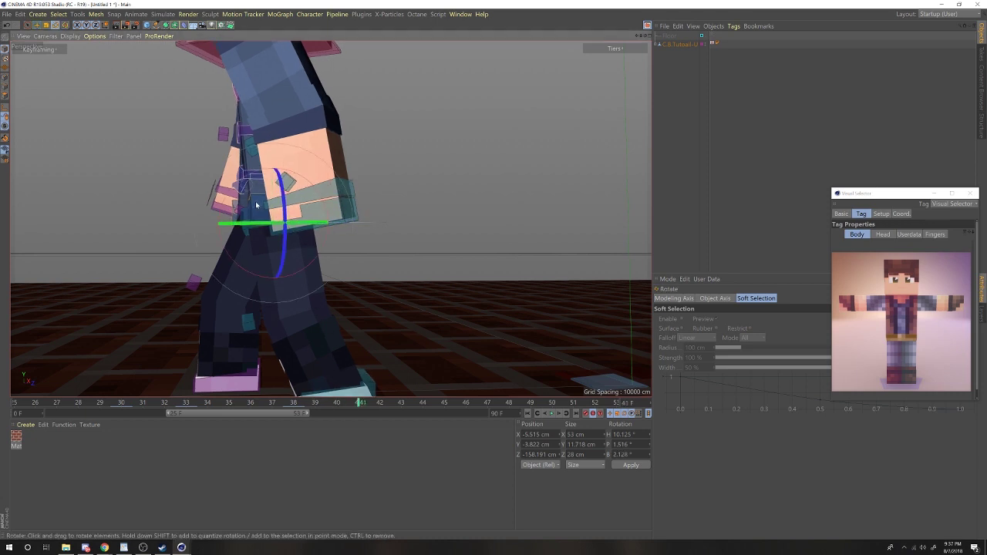
{"action": "key", "text": "e"}
- At frame 38, turn the hip further to about 12.3° heading, 0.5° pitch and 1.6° bank
{"action": "left_click_drag", "start_coordinate": [175, 403], "coordinate": [153, 399]}
{"action": "left_click_drag", "start_coordinate": [121, 403], "coordinate": [298, 417]}
{"action": "key", "text": "r"}
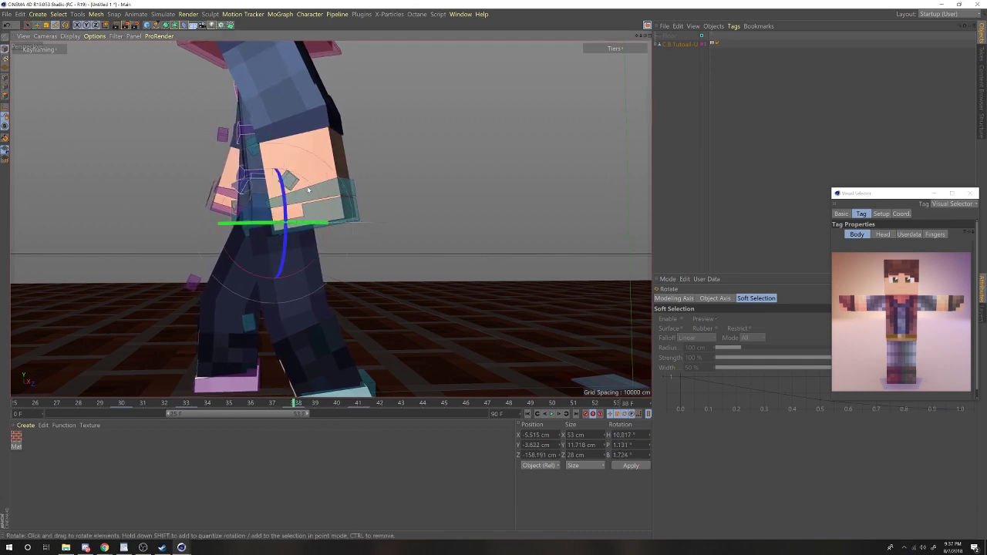
- Delete the hip controller's key at frame 41
{"action": "key", "text": "g"}
{"action": "key", "text": "g"}
{"action": "key", "text": "g"}
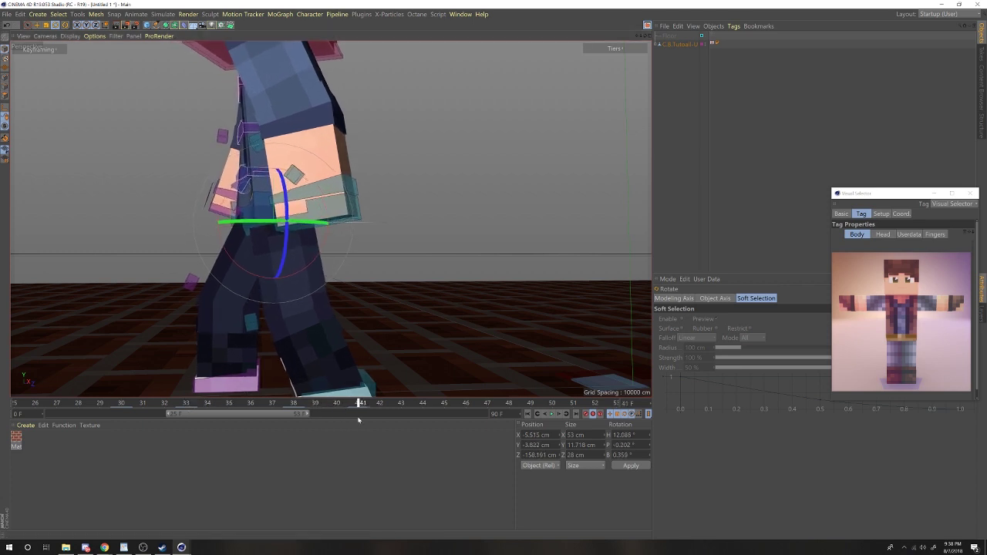
{"action": "left_click_drag", "start_coordinate": [360, 417], "coordinate": [375, 433]}
{"action": "left_click", "coordinate": [360, 405]}
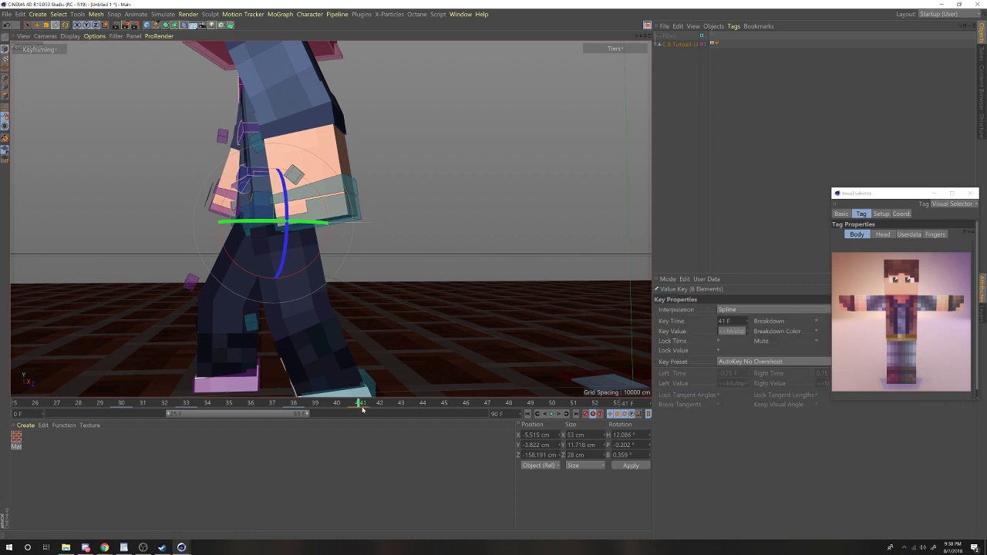
{"action": "key", "text": "Delete"}
- At frame 41, move the hip to about -158.8 cm in Z and rotate it to about 12.1° heading, 2.7° pitch and 2.3° bank
{"action": "left_click_drag", "start_coordinate": [199, 402], "coordinate": [327, 419]}
{"action": "key", "text": "e"}
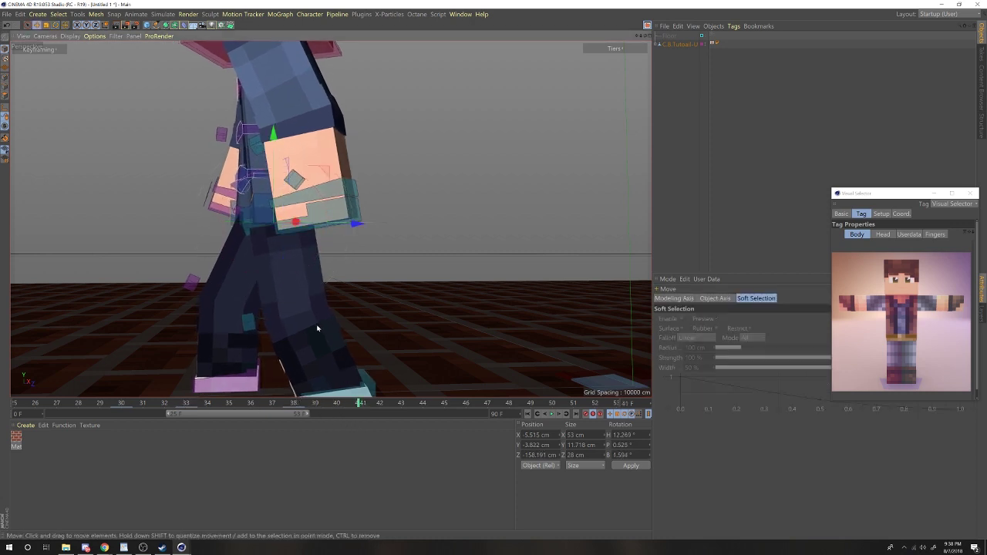
{"action": "left_click_drag", "start_coordinate": [317, 329], "coordinate": [252, 266]}
{"action": "key", "text": "r"}
{"action": "key", "text": "e"}
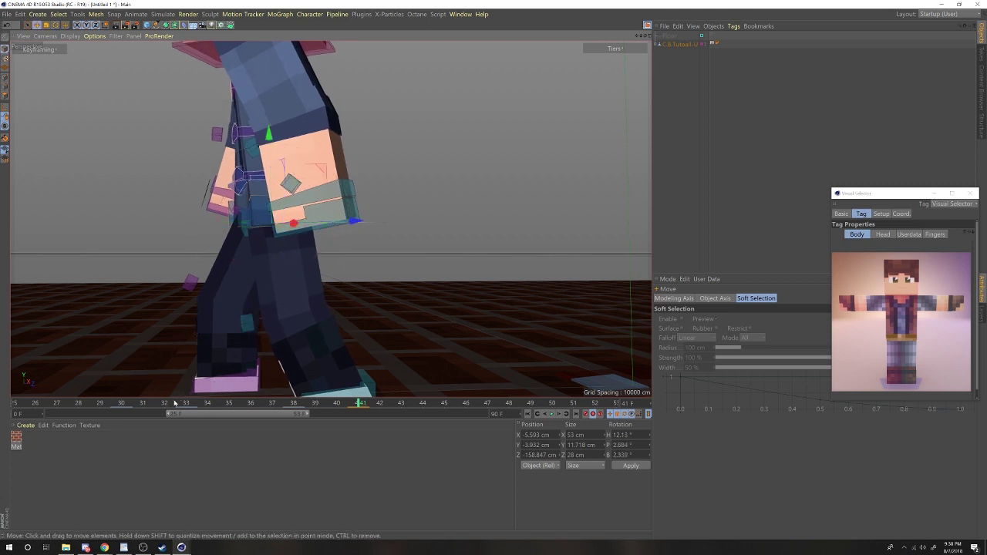
{"action": "left_click_drag", "start_coordinate": [177, 404], "coordinate": [364, 439]}
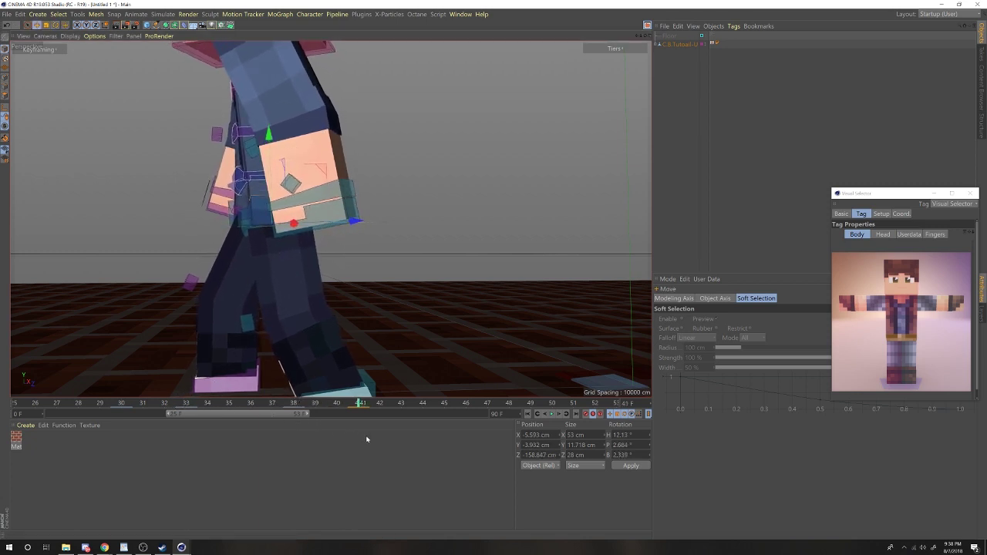
- Find C.B.Main in the rig hierarchy, show its F-curves and enlarge the curve window
{"action": "left_click", "coordinate": [655, 44]}
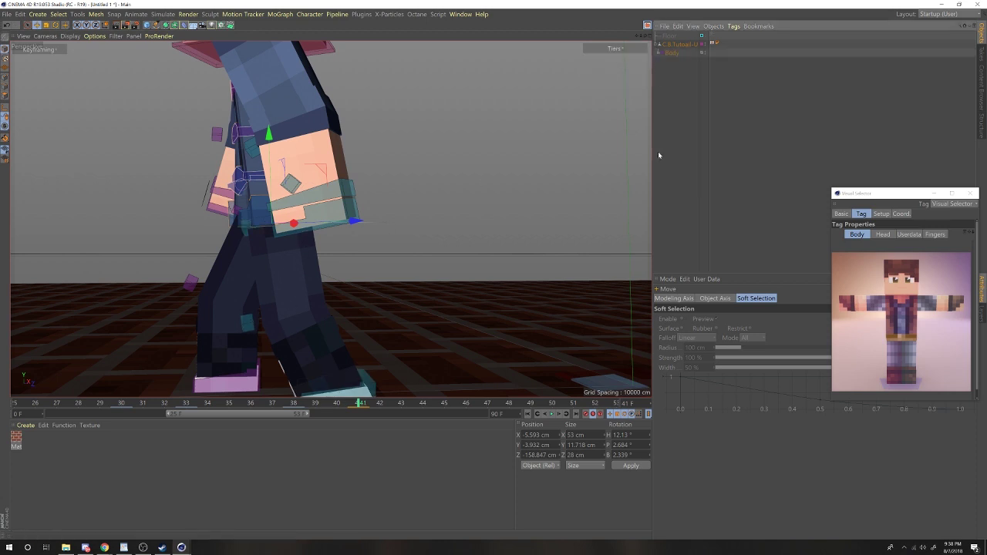
{"action": "left_click", "coordinate": [657, 53], "text": "ctrl"}
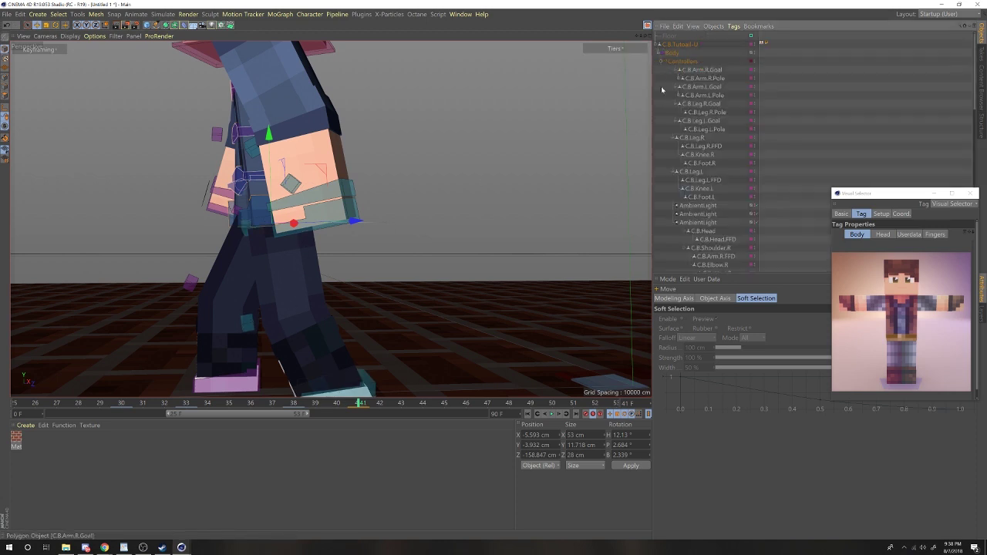
{"action": "scroll", "coordinate": [671, 147], "scroll_direction": "down", "scroll_amount": 6}
{"action": "right_click", "coordinate": [691, 81]}
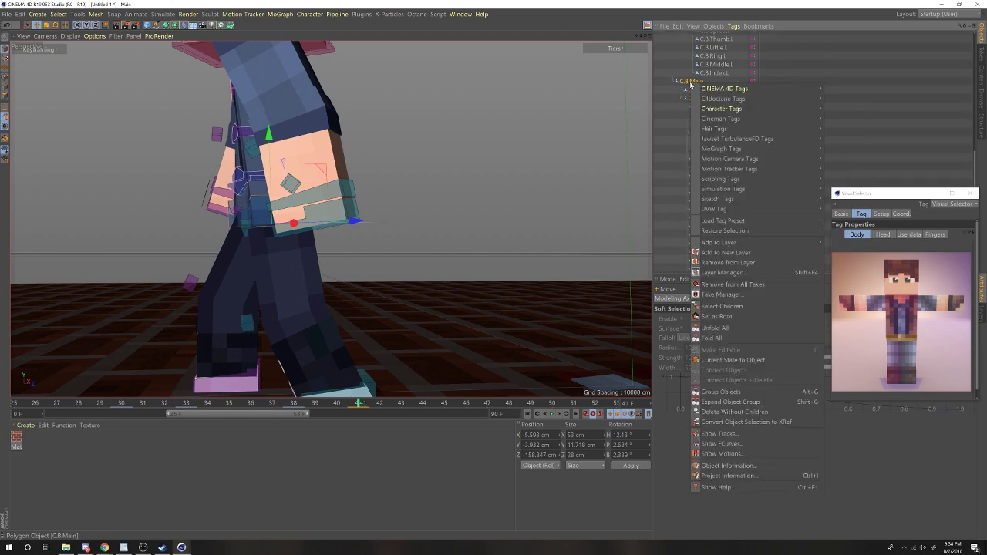
{"action": "left_click", "coordinate": [720, 445]}
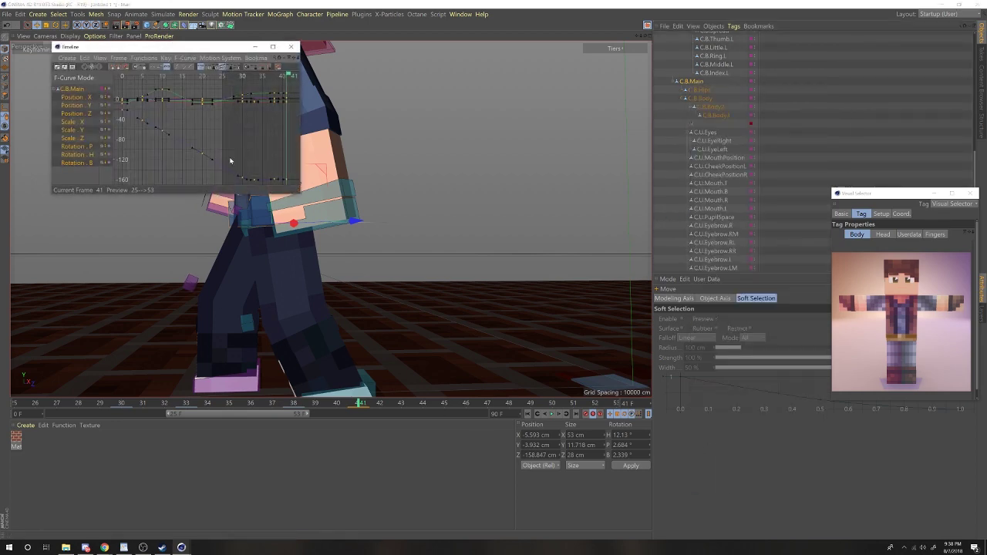
{"action": "left_click_drag", "start_coordinate": [299, 193], "coordinate": [623, 391]}
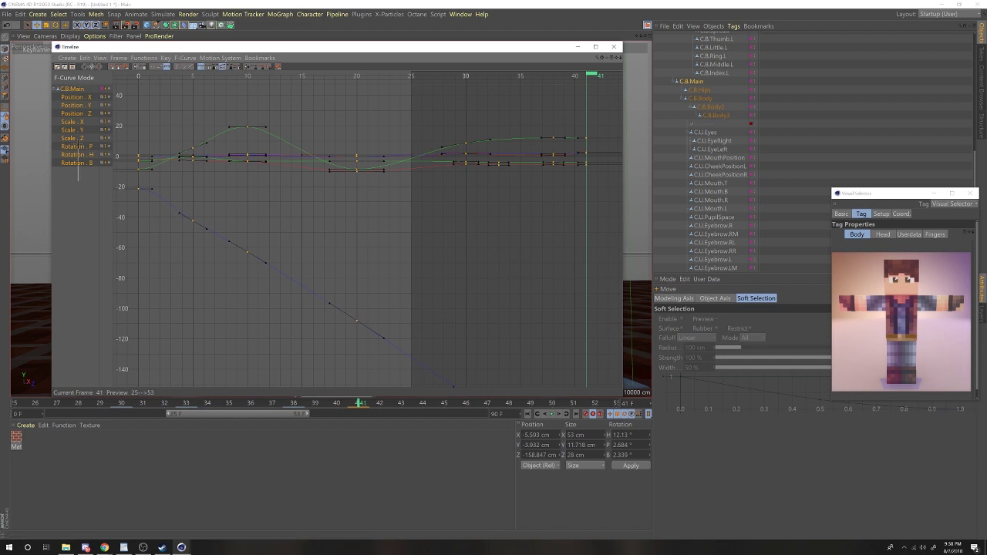
- Hide every track except the hip's Rotation P, H and B curves
{"action": "left_click", "coordinate": [100, 58]}
{"action": "mouse_move", "coordinate": [130, 135]}
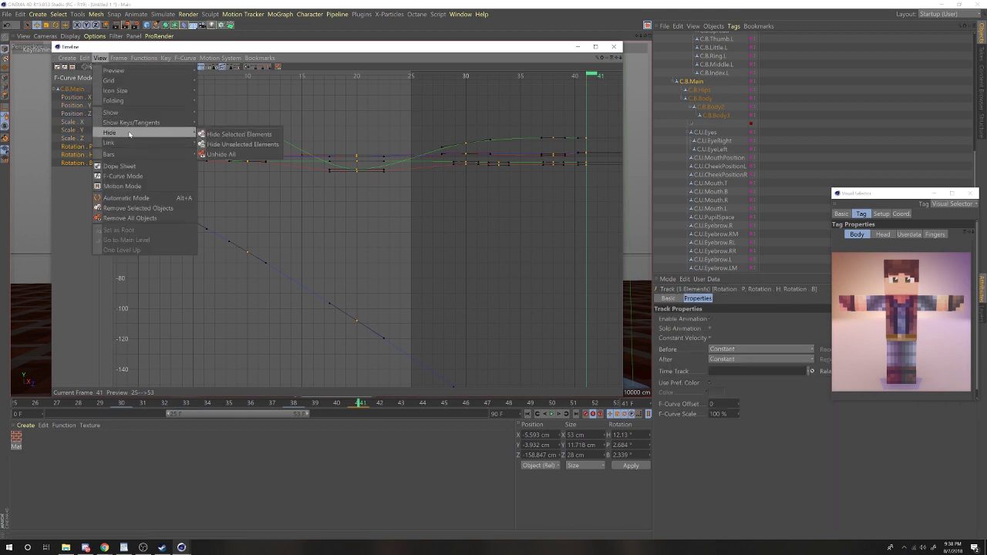
{"action": "left_click", "coordinate": [251, 144]}
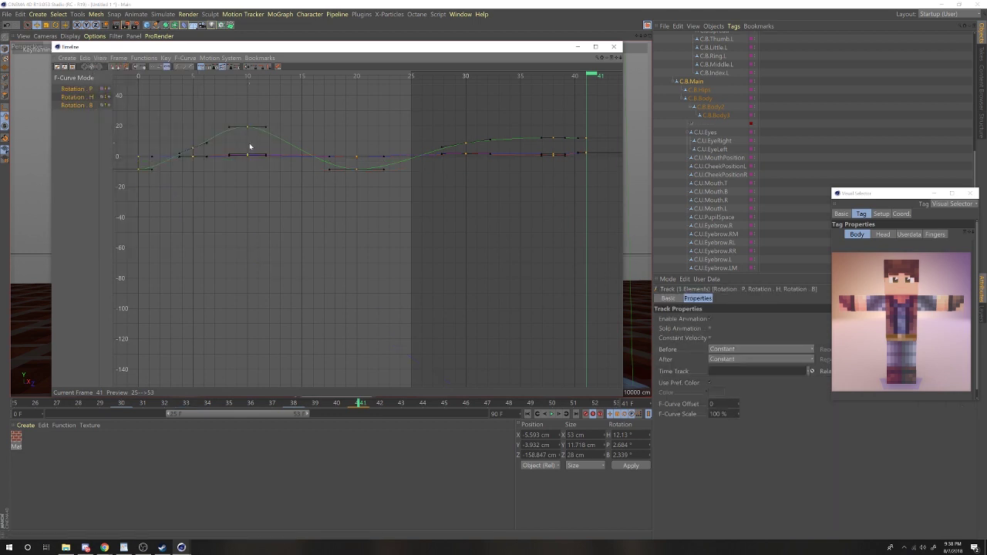
- Lower the hip's rotation keys at frame 41 to about 1.2° pitch and 1.7° bank on the F-curves
{"action": "left_click", "coordinate": [636, 46]}
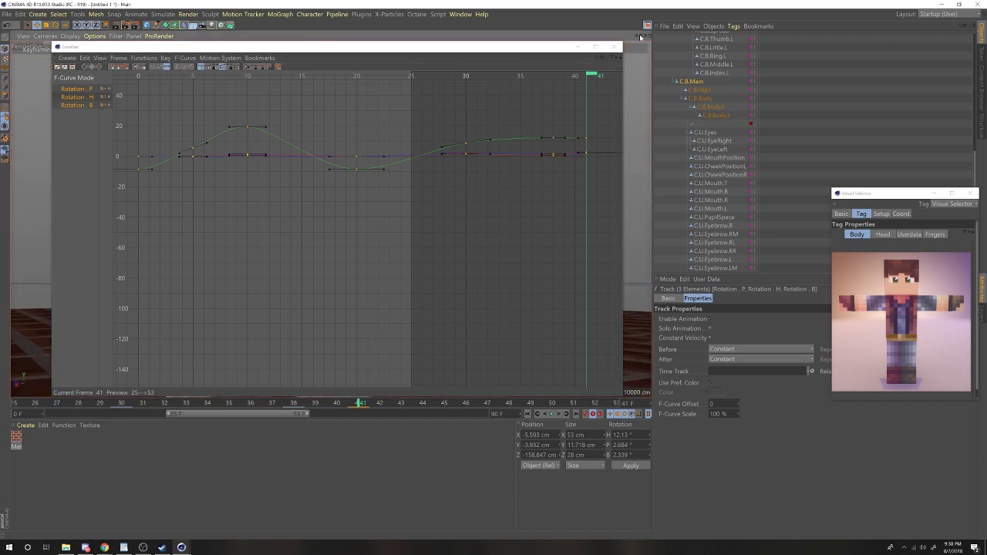
{"action": "left_click_drag", "start_coordinate": [617, 59], "coordinate": [619, 59]}
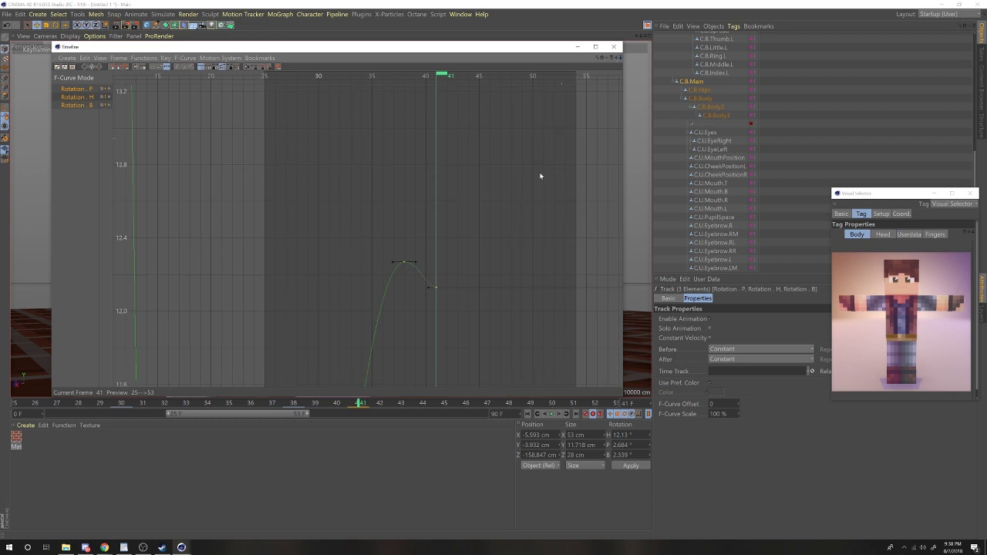
{"action": "left_click", "coordinate": [431, 289]}
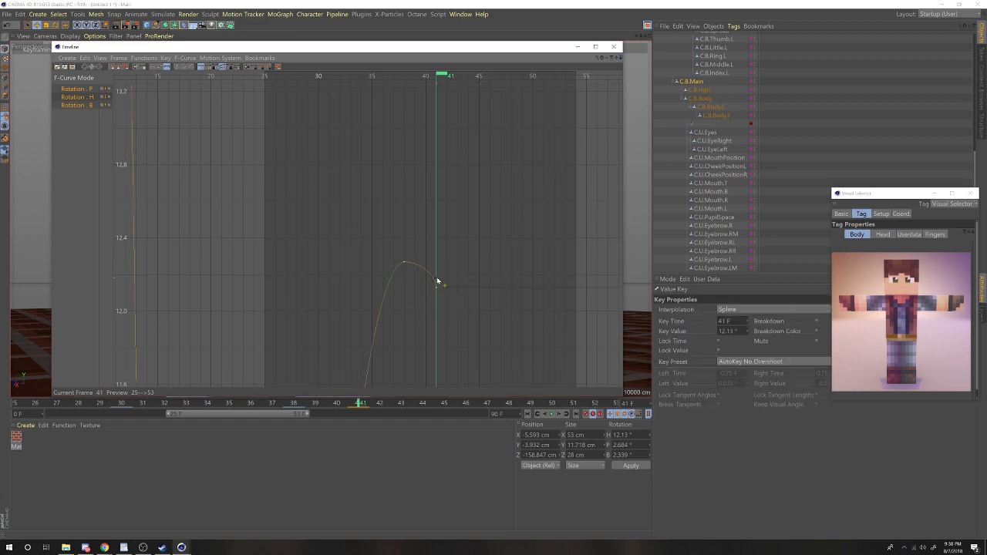
{"action": "left_click_drag", "start_coordinate": [623, 64], "coordinate": [616, 59]}
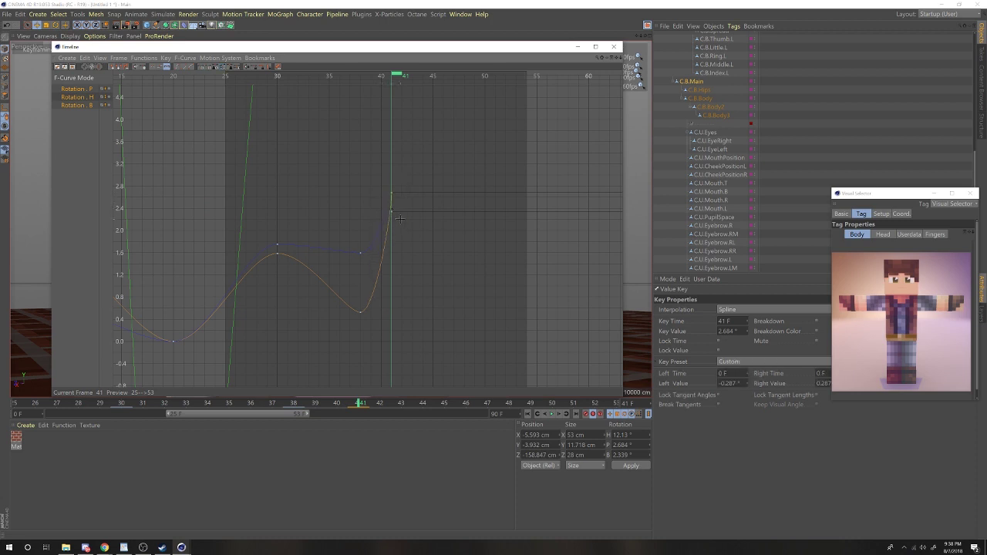
{"action": "left_click", "coordinate": [399, 219]}
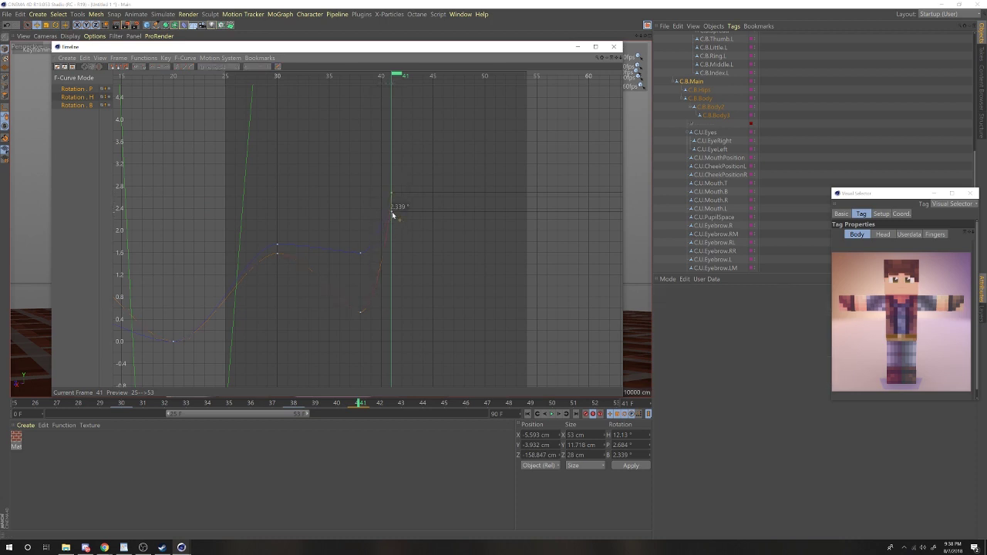
{"action": "left_click", "coordinate": [393, 249]}
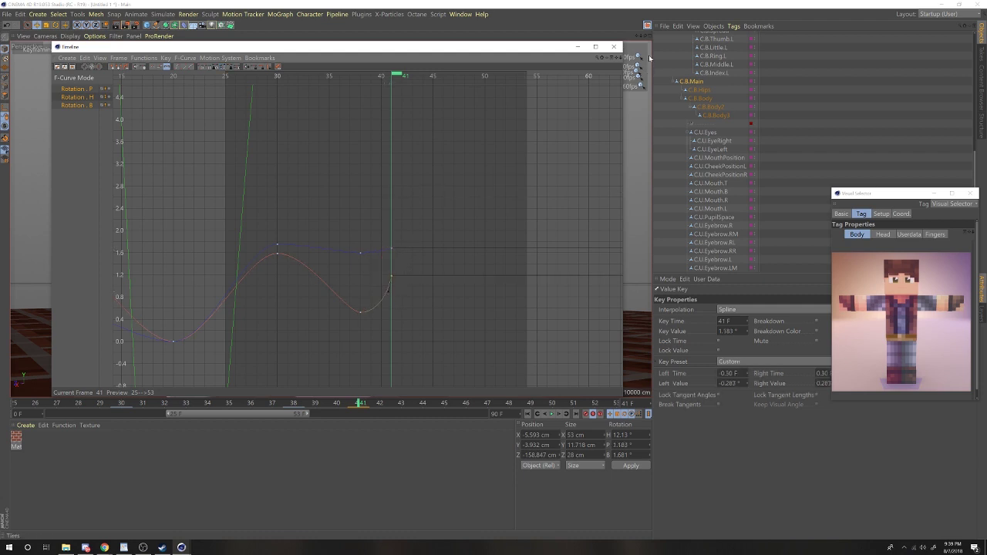
- Check the hip's heading curve, close the curve window and scrub through the walk up to frame 42
{"action": "left_click_drag", "start_coordinate": [616, 59], "coordinate": [614, 552]}
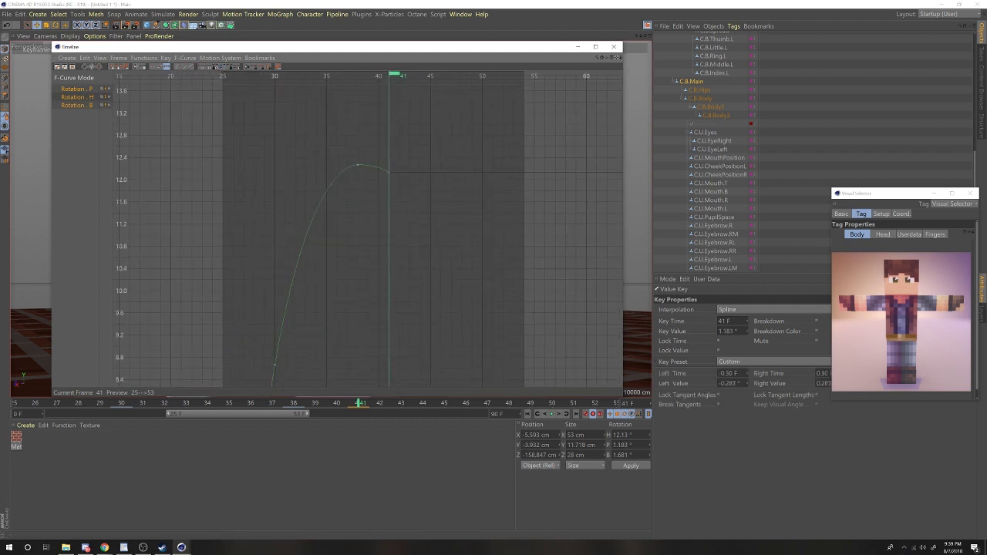
{"action": "left_click", "coordinate": [617, 46]}
{"action": "left_click_drag", "start_coordinate": [226, 405], "coordinate": [390, 434]}
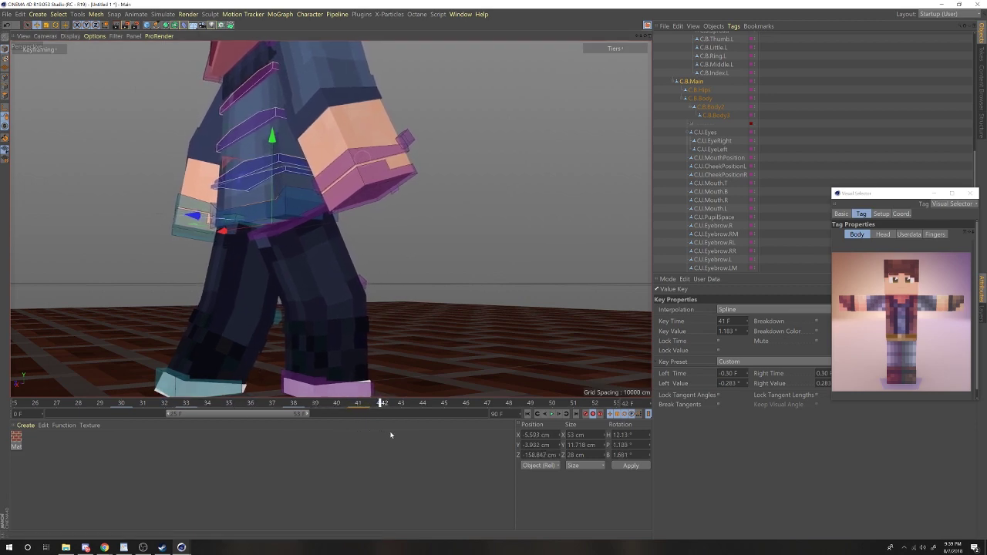
- Rotate the torso control C.B.Body at frame 30 to about -6.3° heading, 1.8° pitch and -0.1° bank
{"action": "key", "text": "ctrl+f"}
{"action": "left_click_drag", "start_coordinate": [192, 185], "coordinate": [320, 162], "text": "alt"}
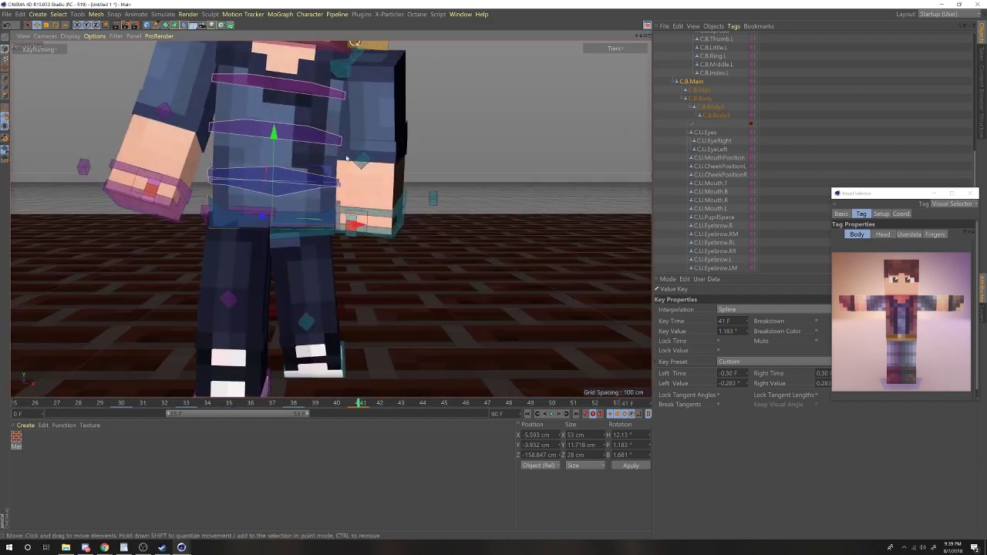
{"action": "left_click", "coordinate": [313, 175]}
{"action": "left_click", "coordinate": [128, 404]}
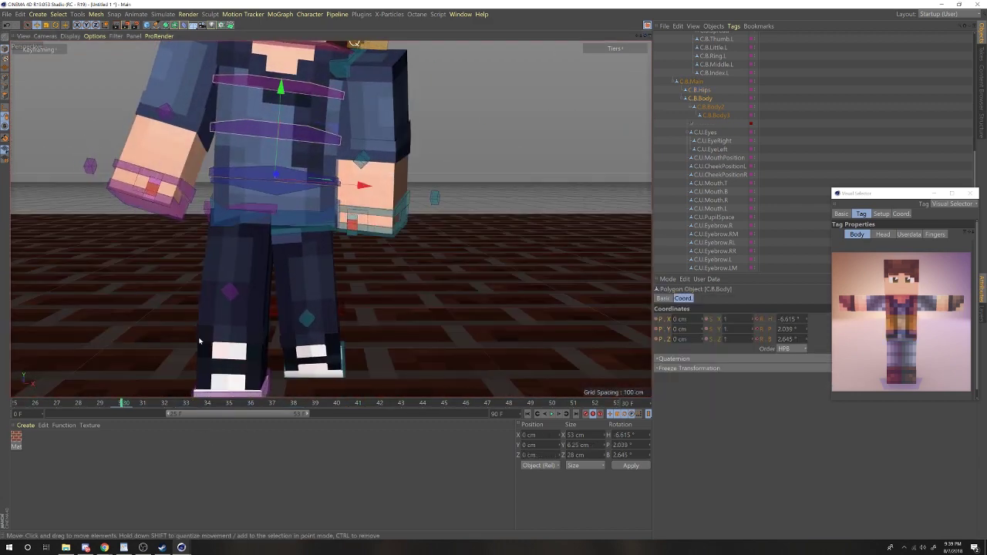
{"action": "key", "text": "r"}
{"action": "left_click_drag", "start_coordinate": [191, 364], "coordinate": [192, 244]}
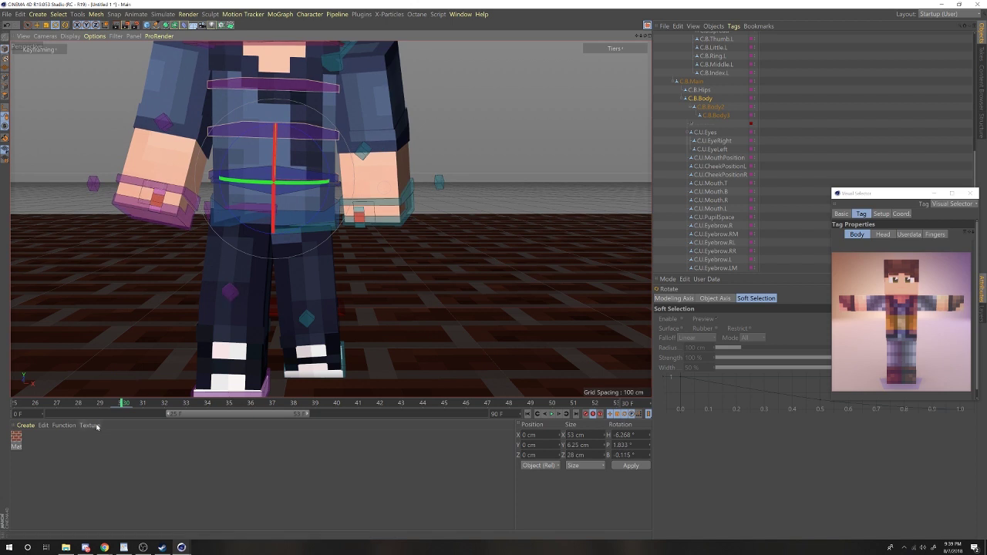
- Twist C.B.Body at frame 35 to about -15.1° heading and 5.1° pitch
{"action": "left_click_drag", "start_coordinate": [131, 404], "coordinate": [222, 418]}
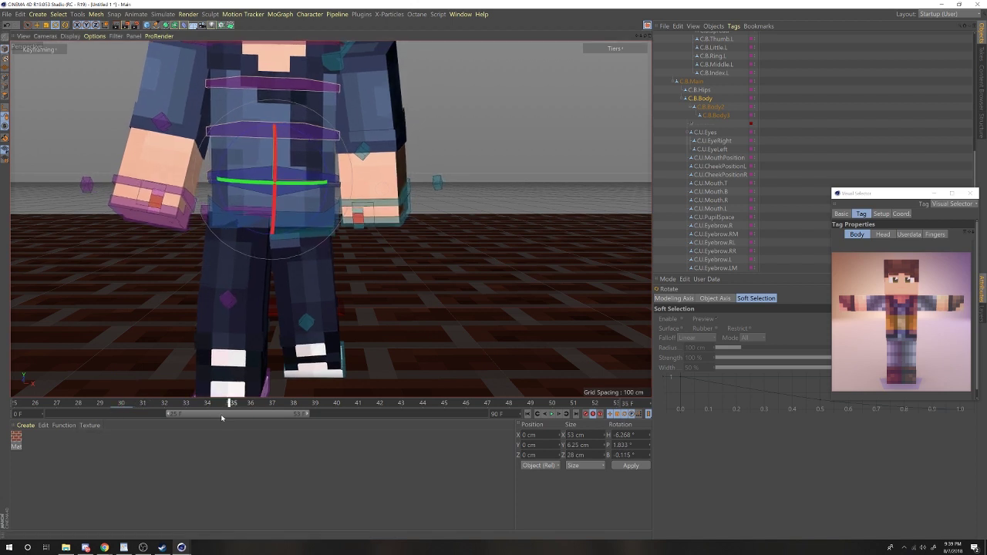
{"action": "left_click_drag", "start_coordinate": [240, 226], "coordinate": [231, 204]}
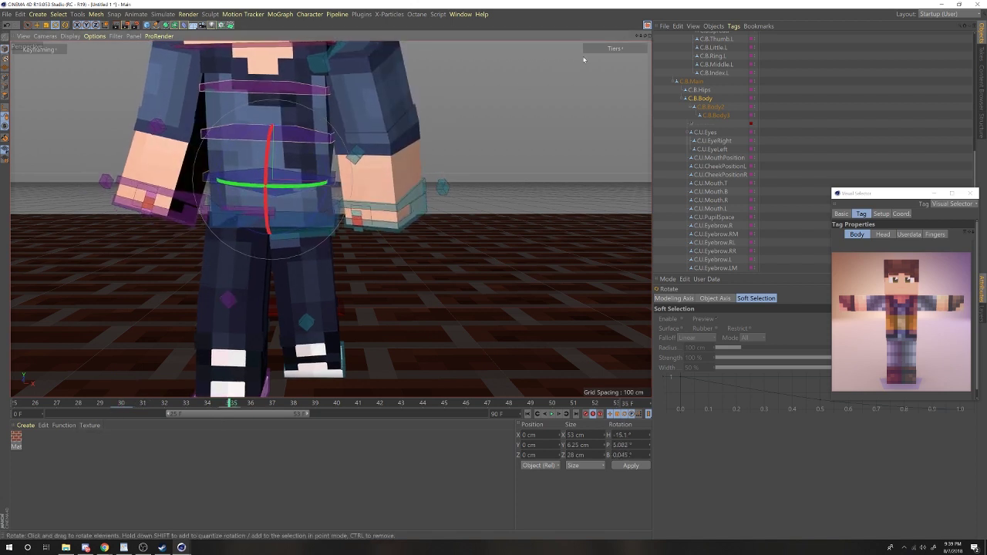
{"action": "left_click_drag", "start_coordinate": [558, 116], "coordinate": [579, 112], "text": "alt"}
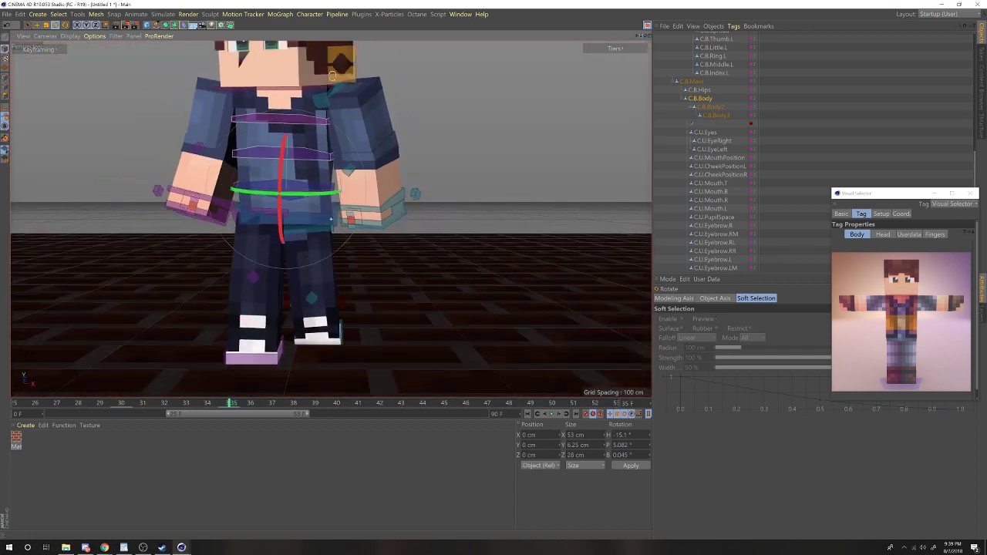
{"action": "right_click_drag", "start_coordinate": [557, 116], "coordinate": [516, 116], "text": "alt"}
- Readjust C.B.Body to about -8.9° heading, 4.6° pitch at frame 30 and -11.5° heading, 5.6° pitch at frame 35
{"action": "key", "text": "ctrl+f"}
{"action": "left_click_drag", "start_coordinate": [279, 236], "coordinate": [274, 228]}
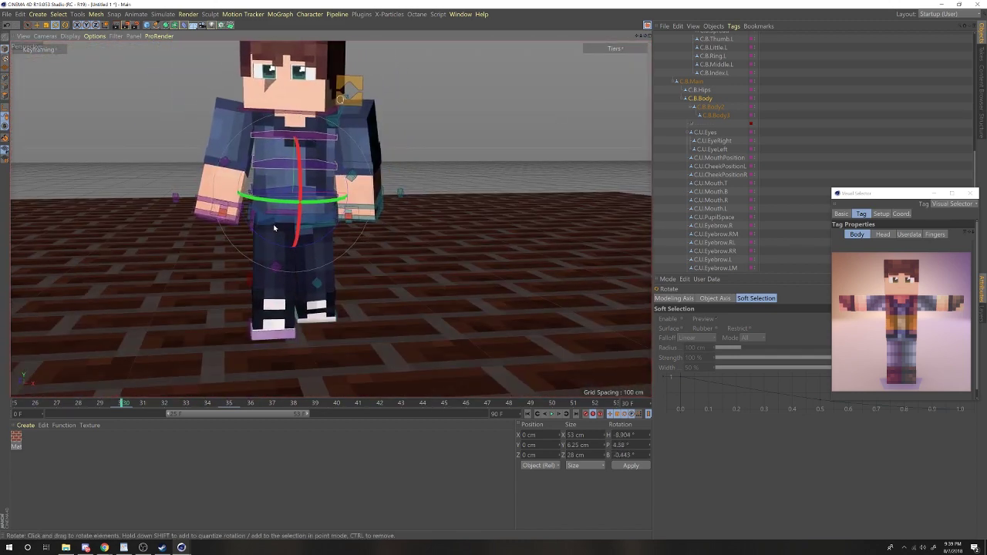
{"action": "left_click_drag", "start_coordinate": [122, 404], "coordinate": [191, 427]}
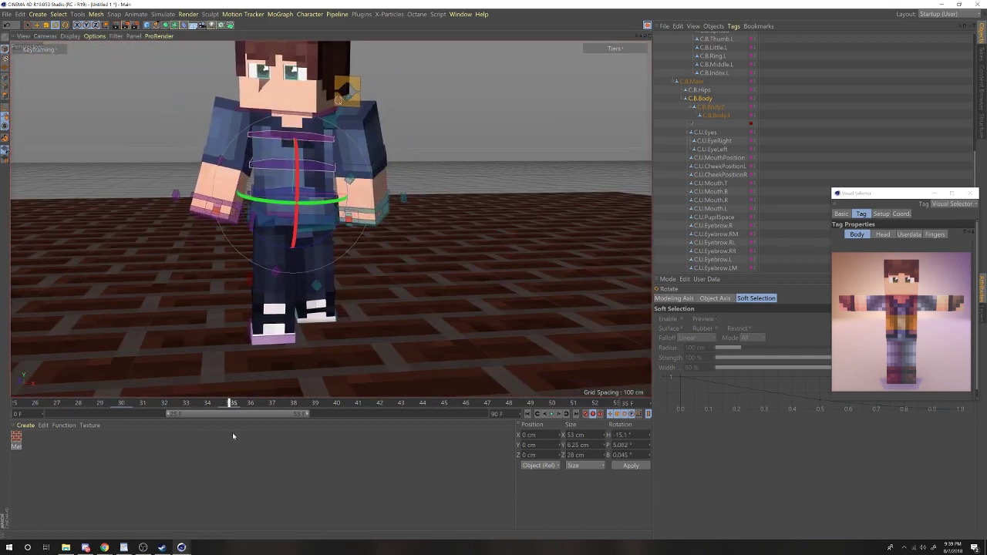
{"action": "left_click_drag", "start_coordinate": [280, 232], "coordinate": [285, 221]}
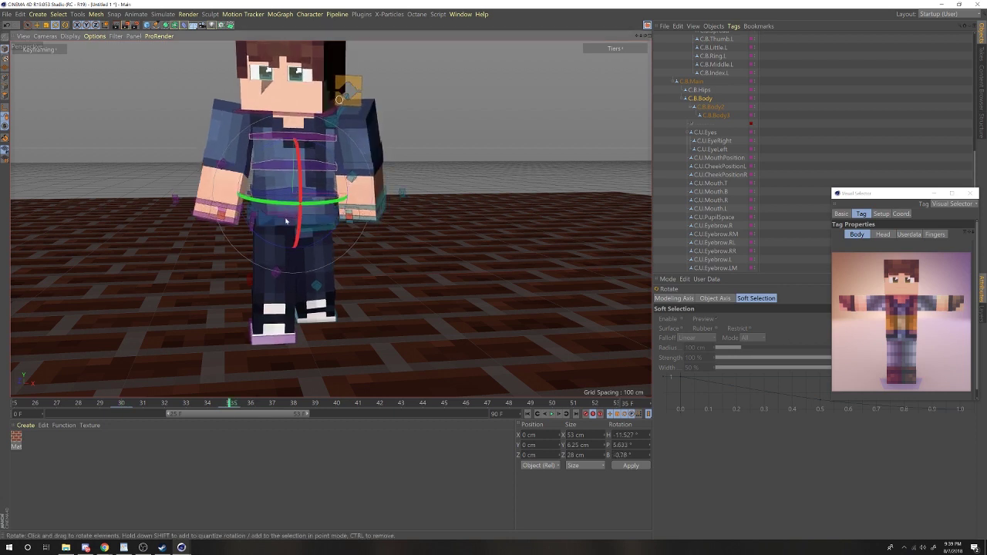
- Rotate C.B.Body at frame 41 to about -8° heading and 0.25° pitch, and scrub through the motion
{"action": "left_click_drag", "start_coordinate": [253, 403], "coordinate": [270, 405]}
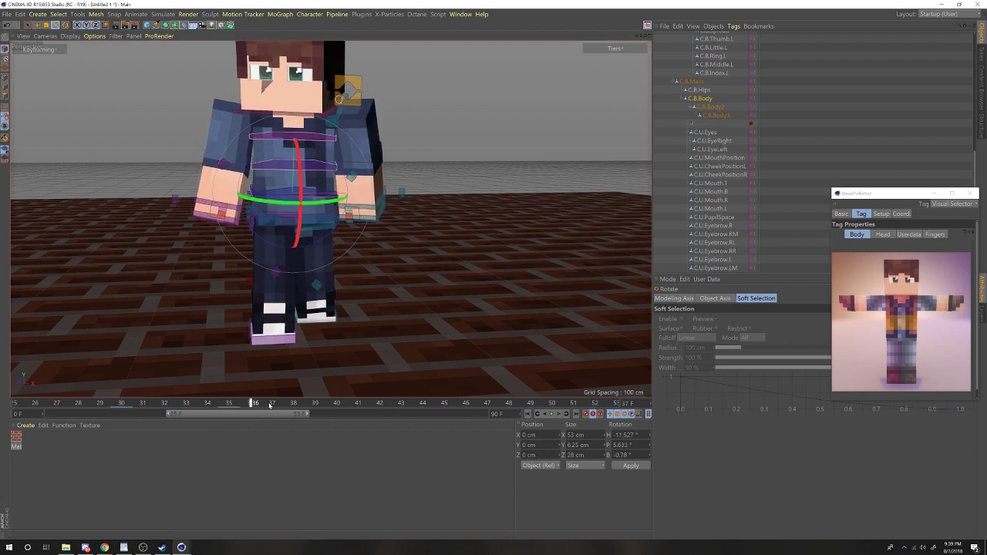
{"action": "left_click", "coordinate": [324, 220]}
{"action": "left_click", "coordinate": [325, 171]}
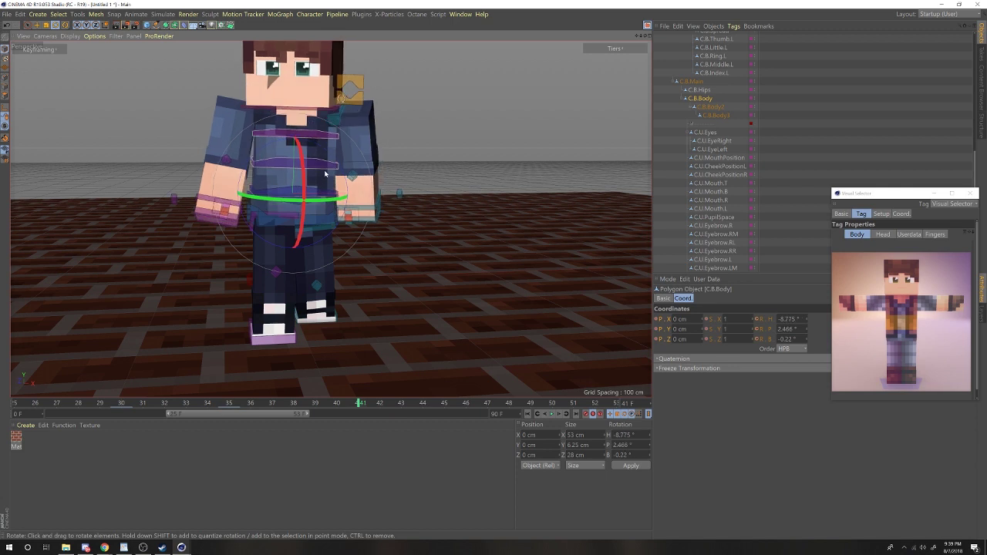
{"action": "left_click_drag", "start_coordinate": [66, 404], "coordinate": [357, 446]}
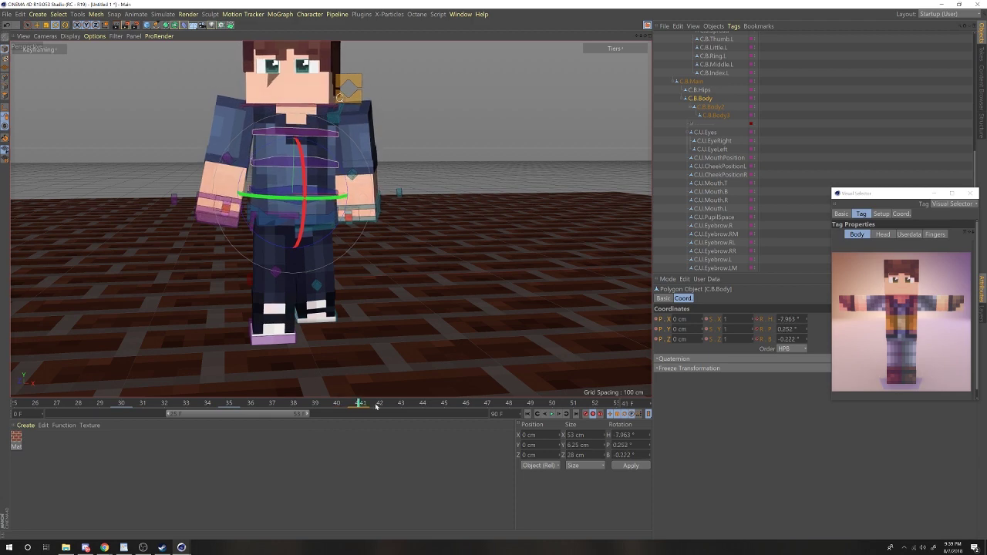
- Reposition the hip control C.B.Main at frame 15 to about X -2.6, Y -1.2 and Z -84.7 cm
{"action": "left_click_drag", "start_coordinate": [646, 36], "coordinate": [501, 19]}
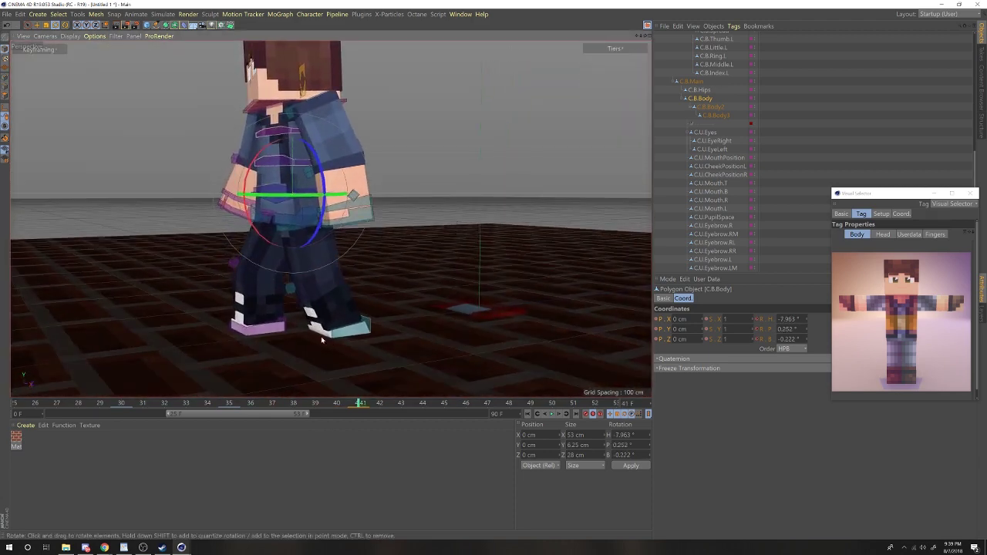
{"action": "left_click_drag", "start_coordinate": [254, 418], "coordinate": [187, 405]}
{"action": "key", "text": "e"}
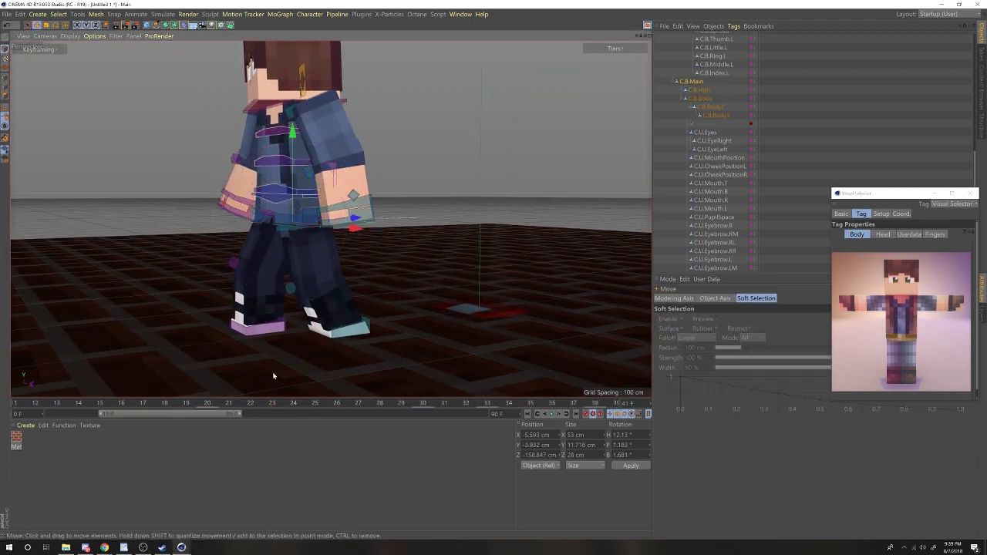
{"action": "left_click_drag", "start_coordinate": [122, 404], "coordinate": [344, 420]}
{"action": "left_click_drag", "start_coordinate": [385, 203], "coordinate": [393, 198]}
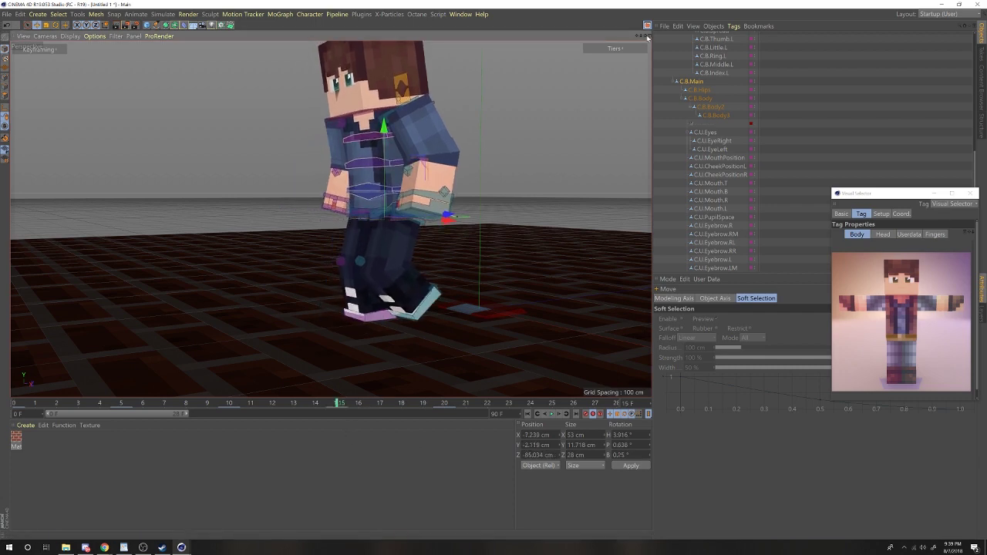
{"action": "left_click_drag", "start_coordinate": [645, 36], "coordinate": [760, 23]}
{"action": "left_click_drag", "start_coordinate": [468, 221], "coordinate": [475, 218]}
{"action": "left_click_drag", "start_coordinate": [389, 199], "coordinate": [391, 195]}
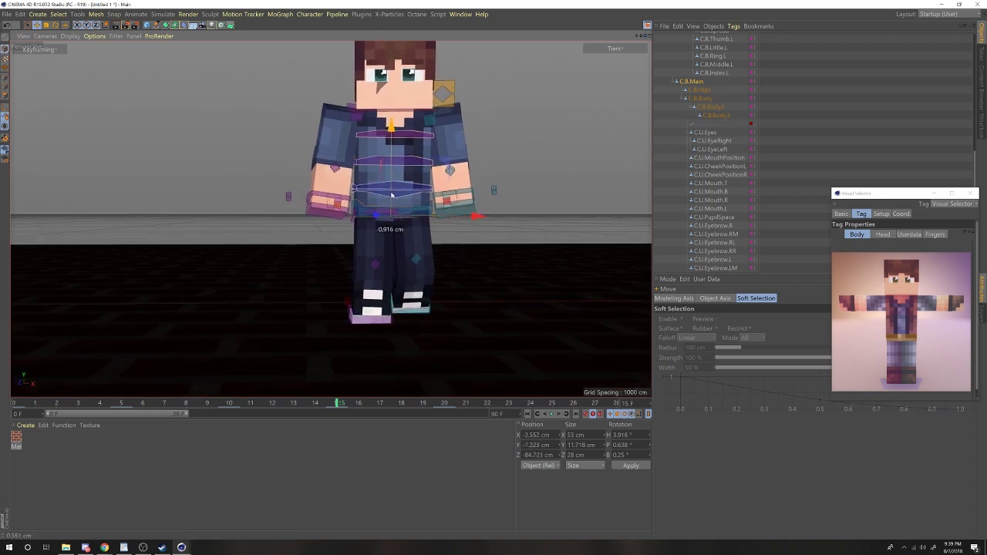
- At frame 15, lower the right arm goal to about Y 0.8 cm and move the left arm goal to about X 8.1, Y 2.5 cm
{"action": "left_click", "coordinate": [452, 206]}
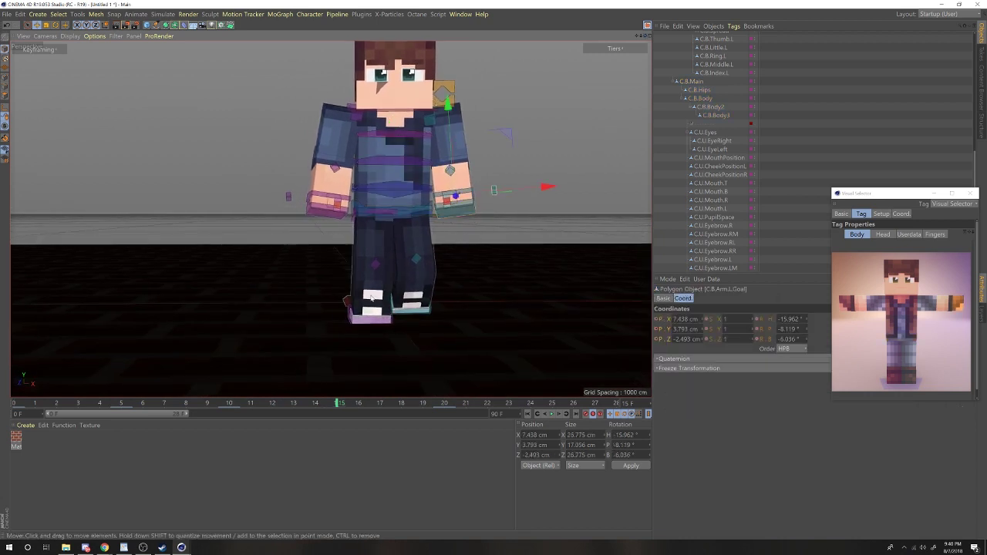
{"action": "left_click", "coordinate": [392, 231]}
{"action": "middle_click_drag", "start_coordinate": [392, 231], "coordinate": [331, 222], "text": "alt"}
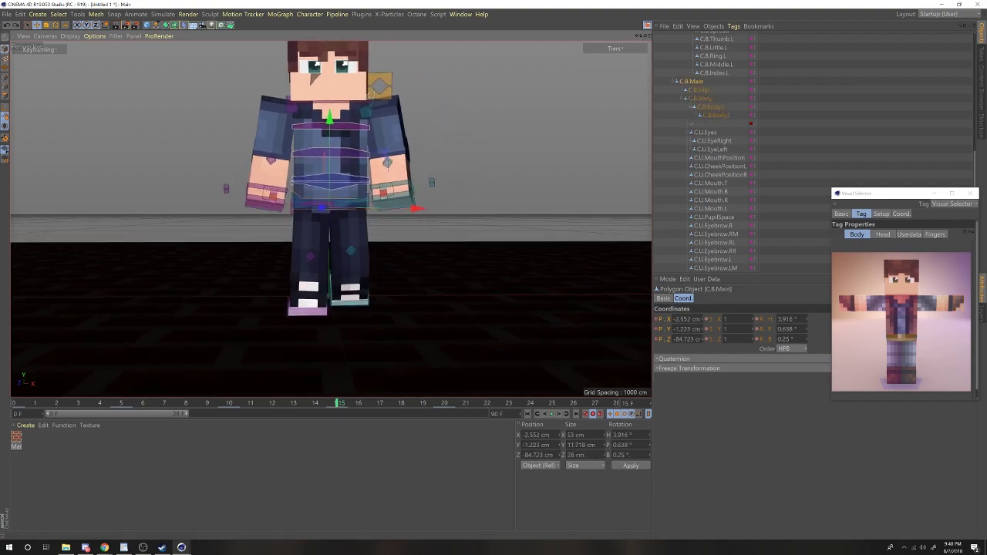
{"action": "left_click_drag", "start_coordinate": [331, 223], "coordinate": [576, 83], "text": "alt"}
{"action": "left_click_drag", "start_coordinate": [446, 173], "coordinate": [445, 173]}
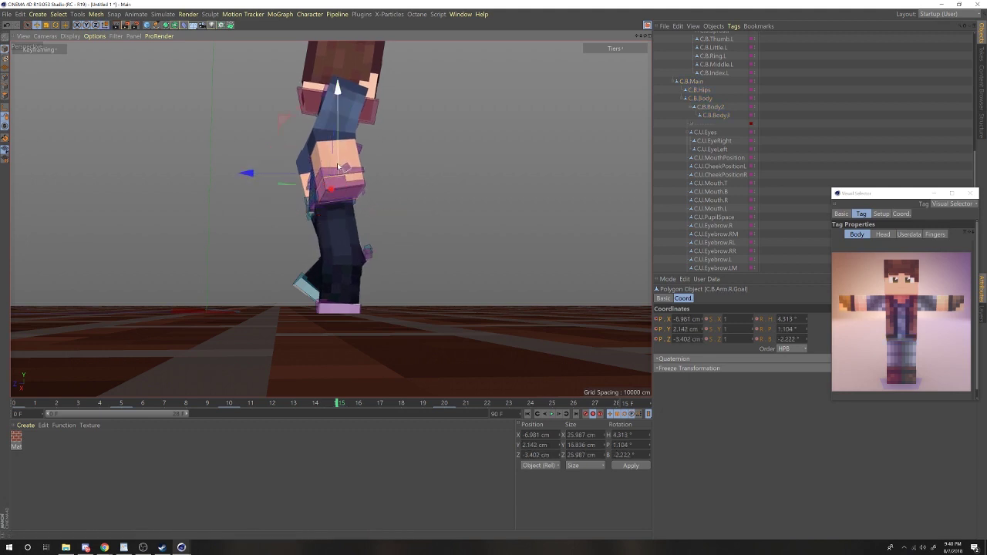
{"action": "left_click_drag", "start_coordinate": [338, 167], "coordinate": [340, 170]}
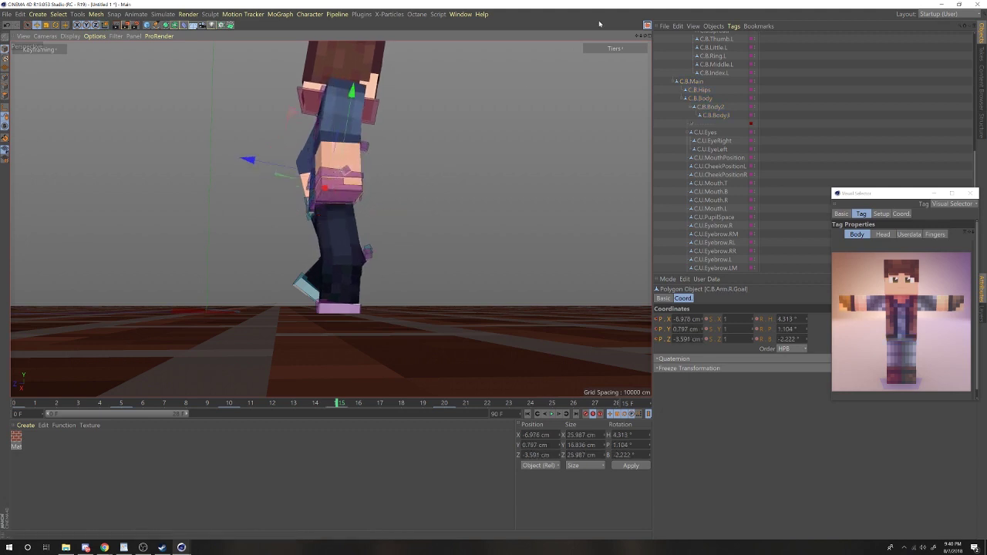
{"action": "left_click_drag", "start_coordinate": [646, 36], "coordinate": [566, 104]}
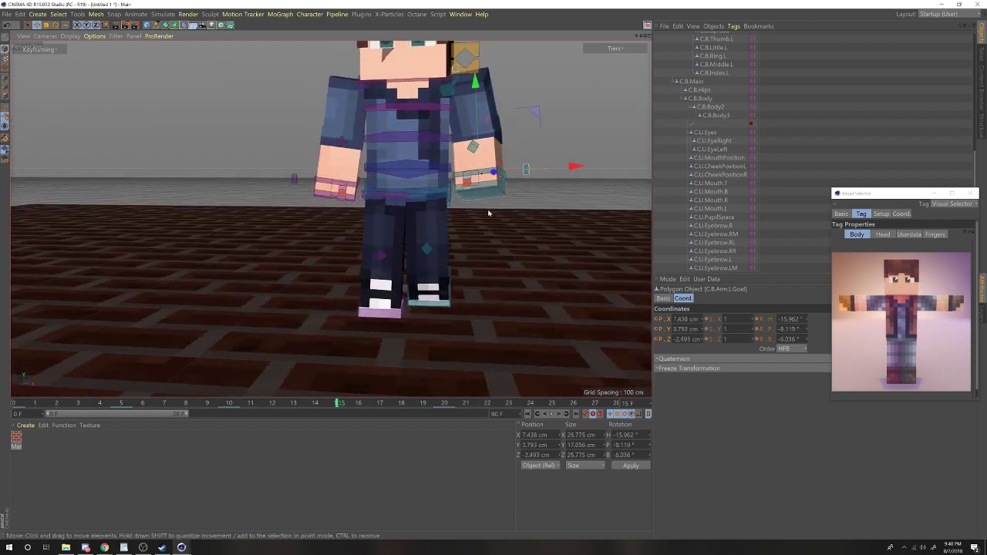
{"action": "left_click_drag", "start_coordinate": [488, 213], "coordinate": [490, 218]}
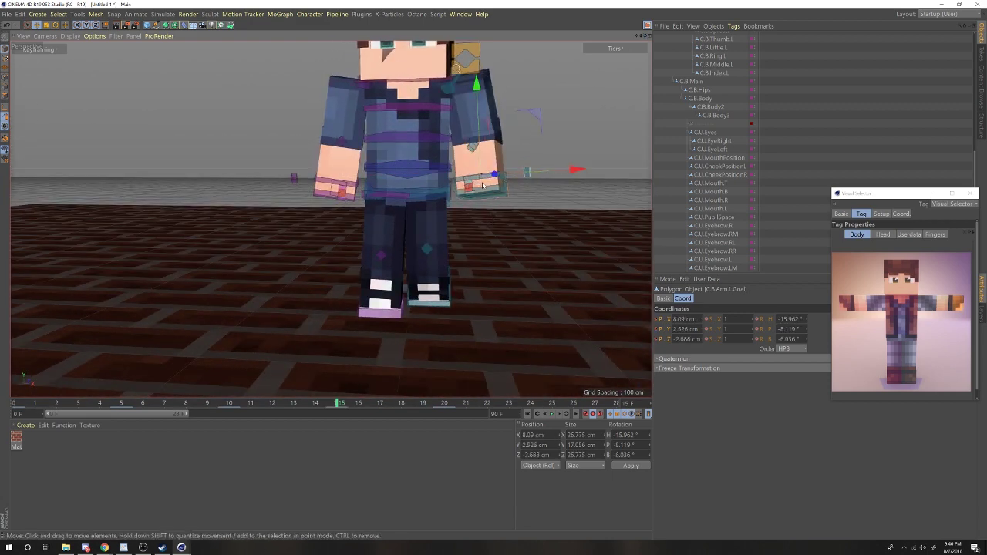
- Shift C.B.Main sideways at frame 20 to about X -3 cm
{"action": "left_click_drag", "start_coordinate": [231, 404], "coordinate": [436, 441]}
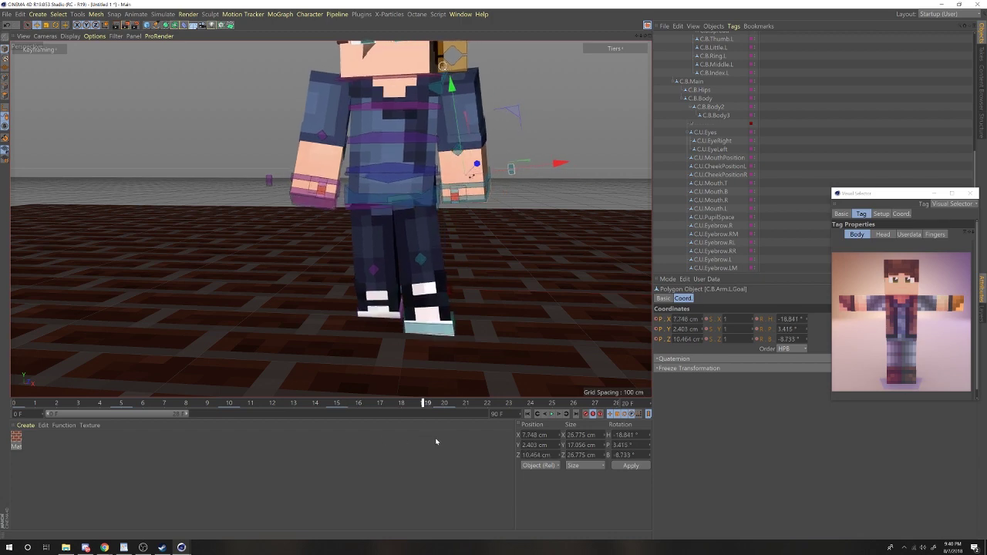
{"action": "left_click", "coordinate": [363, 200]}
{"action": "left_click_drag", "start_coordinate": [409, 206], "coordinate": [421, 209]}
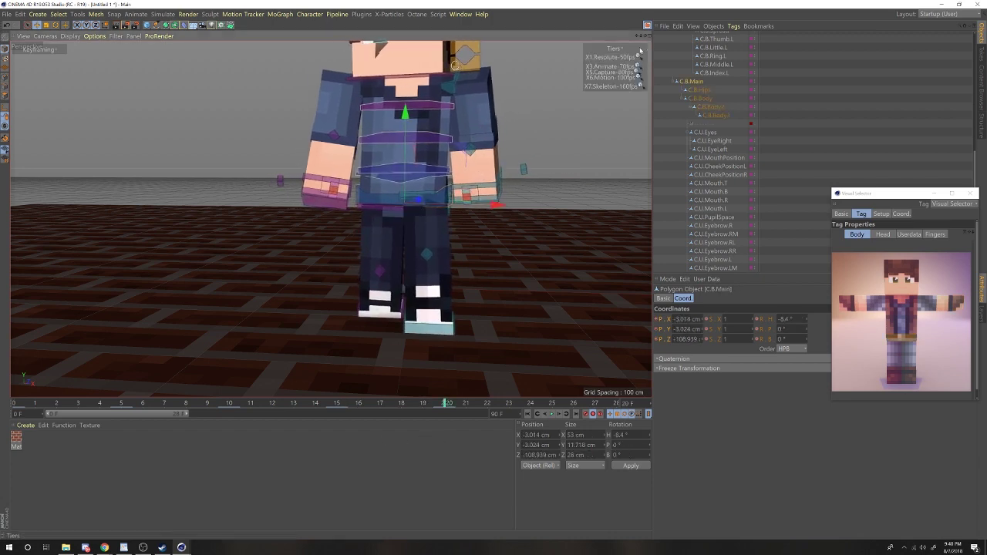
- Extend the visible timeline range to frame 42 and raise C.B.Main at frame 25 to about Y -0.4 cm
{"action": "left_click_drag", "start_coordinate": [642, 36], "coordinate": [583, 71]}
{"action": "left_click_drag", "start_coordinate": [186, 417], "coordinate": [376, 418]}
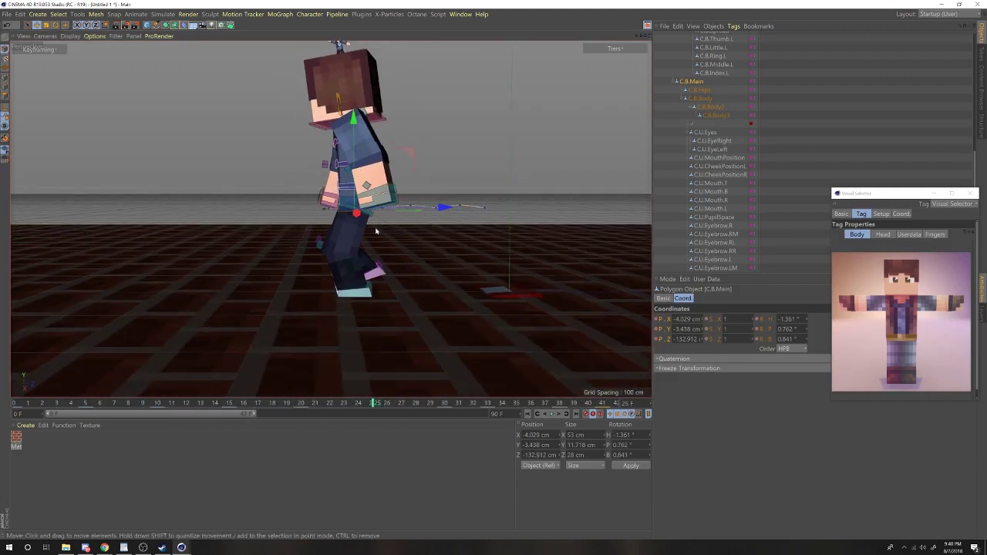
{"action": "left_click_drag", "start_coordinate": [354, 199], "coordinate": [357, 197]}
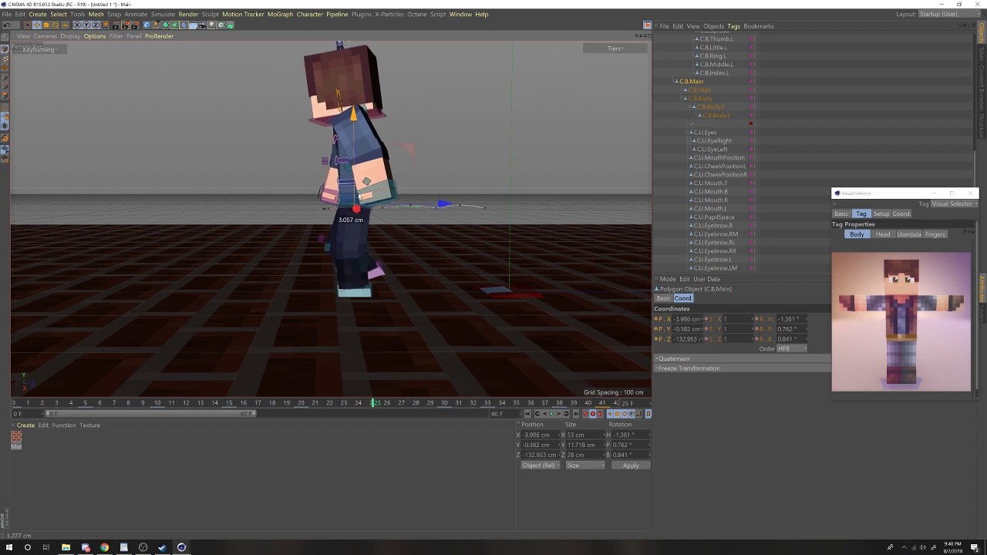
- Pull C.B.Main back at frame 30 to about Z -151.8 cm and scrub through the walk to frame 42
{"action": "left_click_drag", "start_coordinate": [301, 408], "coordinate": [440, 447]}
{"action": "left_click_drag", "start_coordinate": [387, 203], "coordinate": [397, 208]}
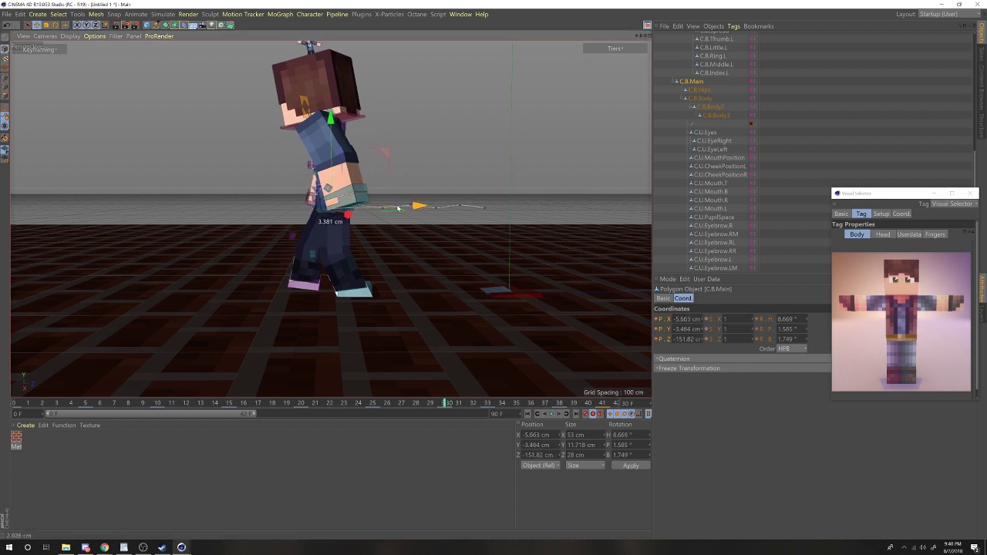
{"action": "left_click_drag", "start_coordinate": [386, 404], "coordinate": [499, 431]}
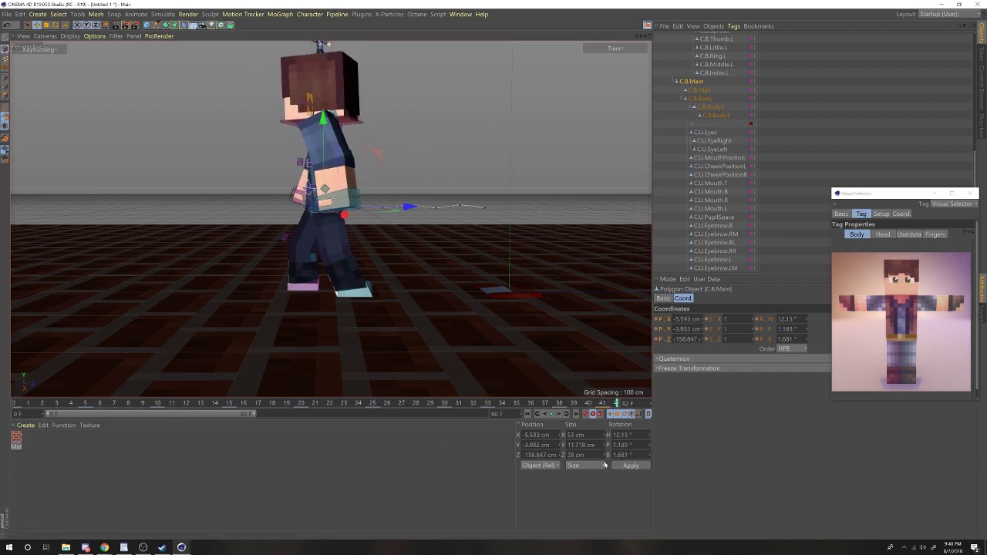
{"action": "left_click_drag", "start_coordinate": [213, 404], "coordinate": [589, 464]}
{"action": "left_click", "coordinate": [333, 198]}
- Adjust the right foot control at frame 25 to about X -5.9, Y 9.6 cm with about -2.9° heading and 0.9° bank
{"action": "left_click_drag", "start_coordinate": [329, 404], "coordinate": [378, 412]}
{"action": "left_click", "coordinate": [374, 272]}
{"action": "left_click_drag", "start_coordinate": [383, 320], "coordinate": [384, 329]}
{"action": "left_click_drag", "start_coordinate": [647, 37], "coordinate": [646, 36]}
{"action": "mouse_move", "coordinate": [417, 244]}
{"action": "left_mouse_down"}
{"action": "mouse_move", "coordinate": [414, 174]}
{"action": "mouse_move", "coordinate": [399, 270]}
{"action": "mouse_move", "coordinate": [405, 257]}
{"action": "left_mouse_up"}
{"action": "left_click_drag", "start_coordinate": [647, 37], "coordinate": [645, 37]}
{"action": "key", "text": "r"}
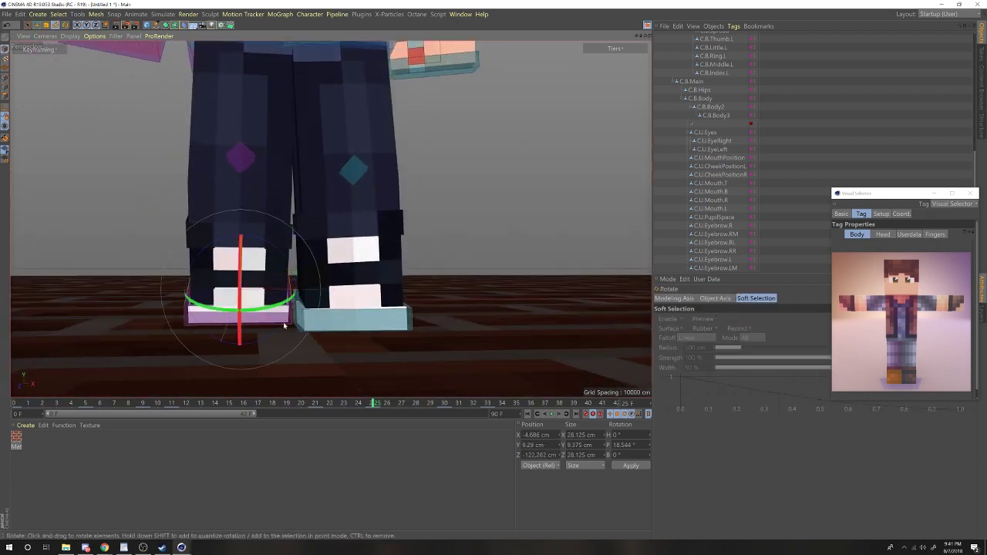
{"action": "key", "text": "e"}
{"action": "left_click_drag", "start_coordinate": [284, 324], "coordinate": [287, 333]}
- Swing the right arm goal backward at frame 30 to about X -10.3 cm, rotated to about 10.9° heading and 23.4° pitch
{"action": "left_click_drag", "start_coordinate": [642, 36], "coordinate": [639, 37]}
{"action": "left_click_drag", "start_coordinate": [646, 36], "coordinate": [642, 37]}
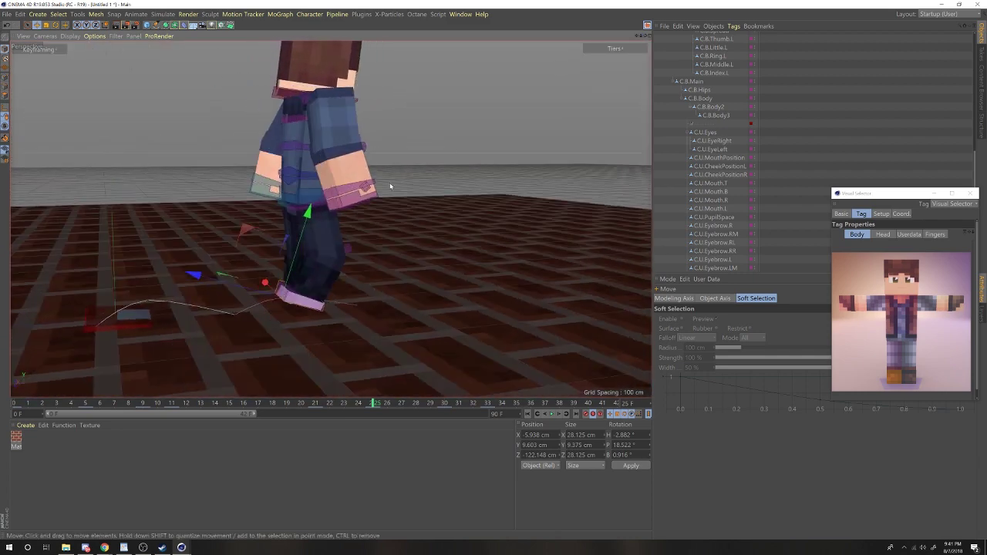
{"action": "left_click", "coordinate": [370, 200]}
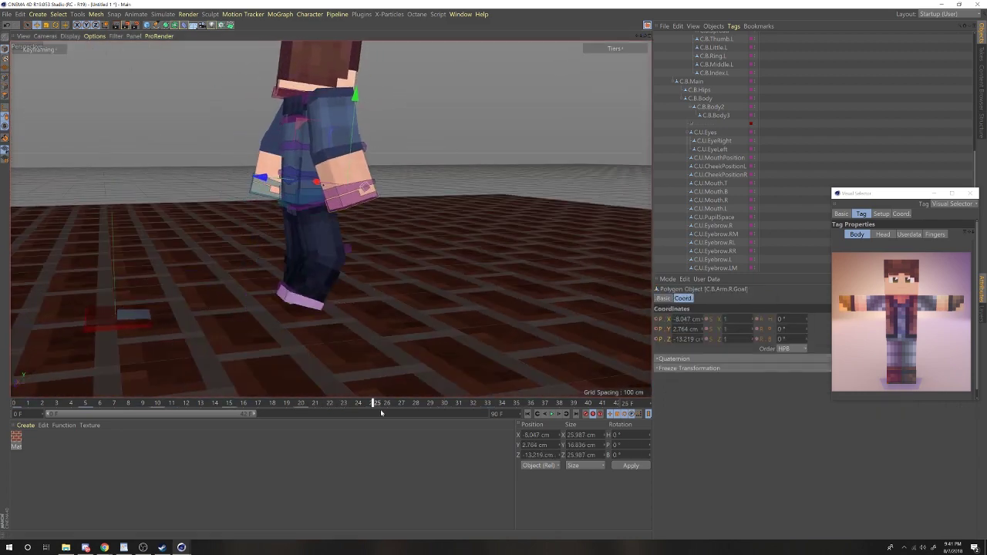
{"action": "left_click_drag", "start_coordinate": [380, 408], "coordinate": [446, 417]}
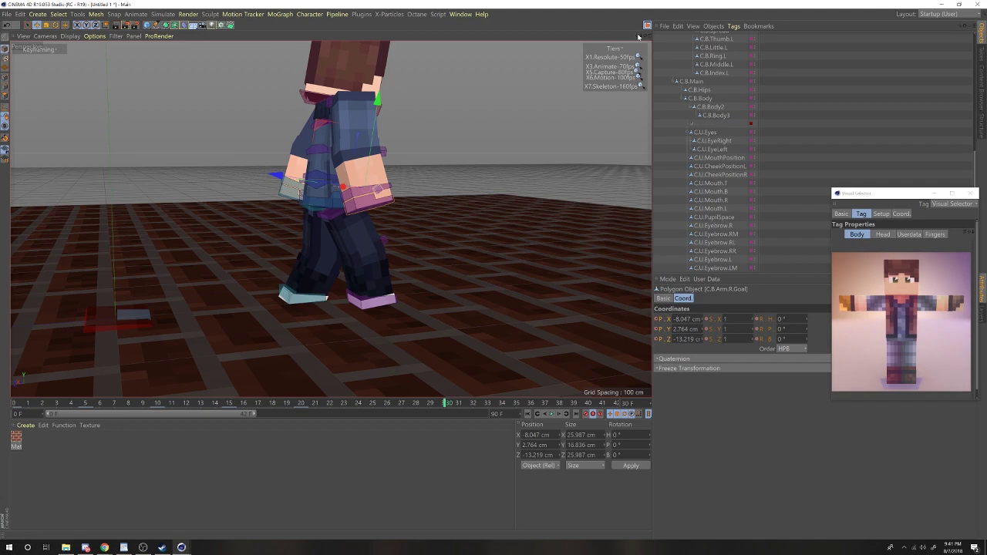
{"action": "left_click_drag", "start_coordinate": [639, 36], "coordinate": [642, 36]}
{"action": "left_click_drag", "start_coordinate": [489, 182], "coordinate": [412, 176]}
{"action": "key", "text": "r"}
{"action": "left_click_drag", "start_coordinate": [378, 241], "coordinate": [424, 213]}
{"action": "key", "text": "e"}
{"action": "key", "text": "e"}
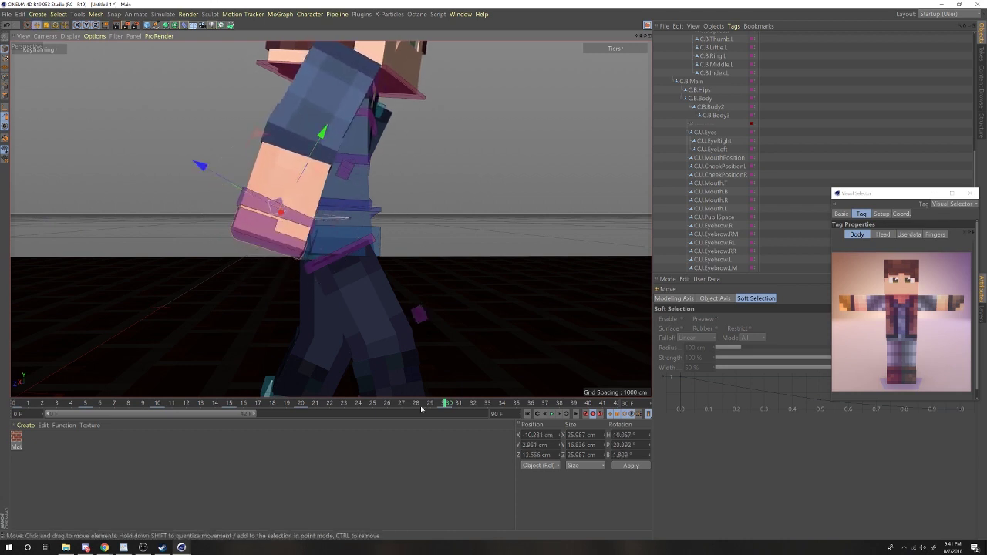
- Swing the left arm goal forward at frame 30 to about X 13.8, Y 10, Z -22.4 cm with about -49.1° pitch
{"action": "left_click_drag", "start_coordinate": [316, 399], "coordinate": [368, 414]}
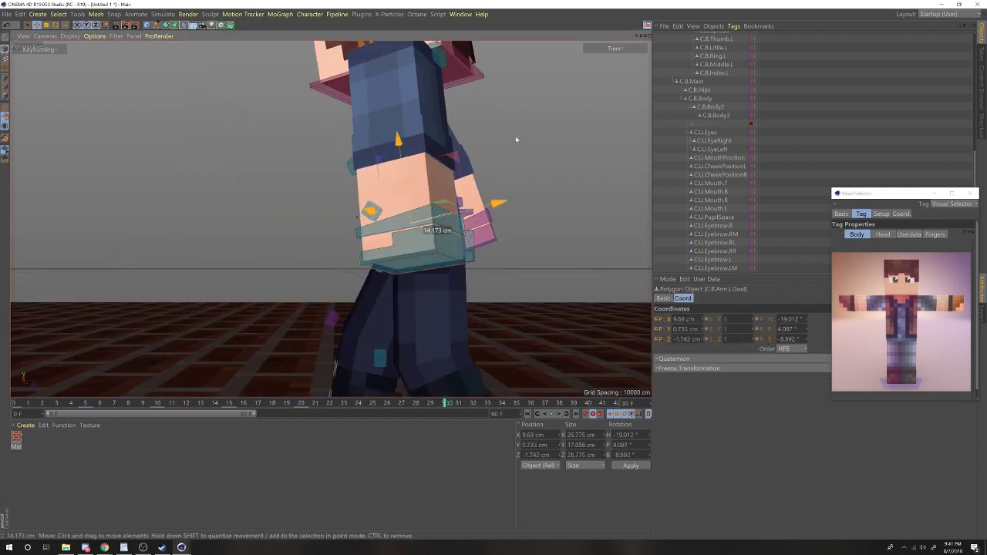
{"action": "left_click_drag", "start_coordinate": [517, 137], "coordinate": [498, 124]}
{"action": "key", "text": "r"}
{"action": "left_click_drag", "start_coordinate": [442, 202], "coordinate": [416, 249]}
{"action": "left_click_drag", "start_coordinate": [347, 250], "coordinate": [357, 239]}
{"action": "key", "text": "e"}
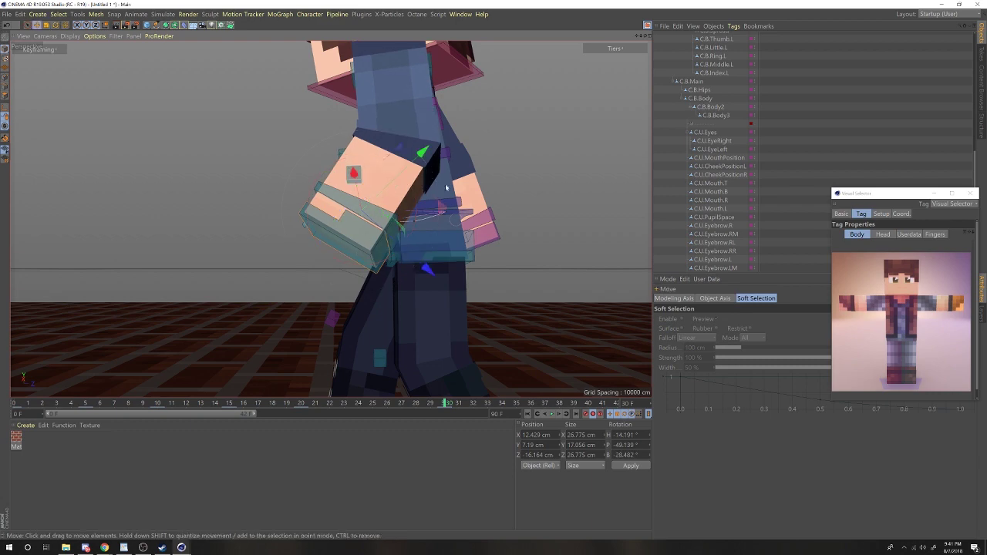
{"action": "left_click_drag", "start_coordinate": [445, 188], "coordinate": [430, 165]}
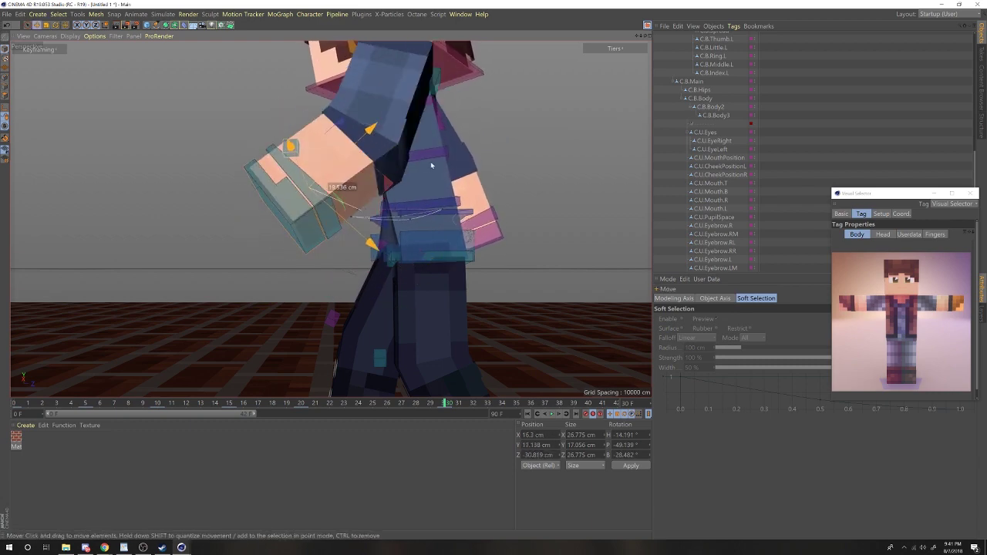
{"action": "left_click_drag", "start_coordinate": [476, 116], "coordinate": [503, 125]}
- Collapse the rig hierarchy and lower the left arm goal to about Y 6.2, Z -18.1 cm with about -28.3° heading and -42.1° pitch
{"action": "scroll", "coordinate": [669, 145], "scroll_direction": "up", "scroll_amount": 8}
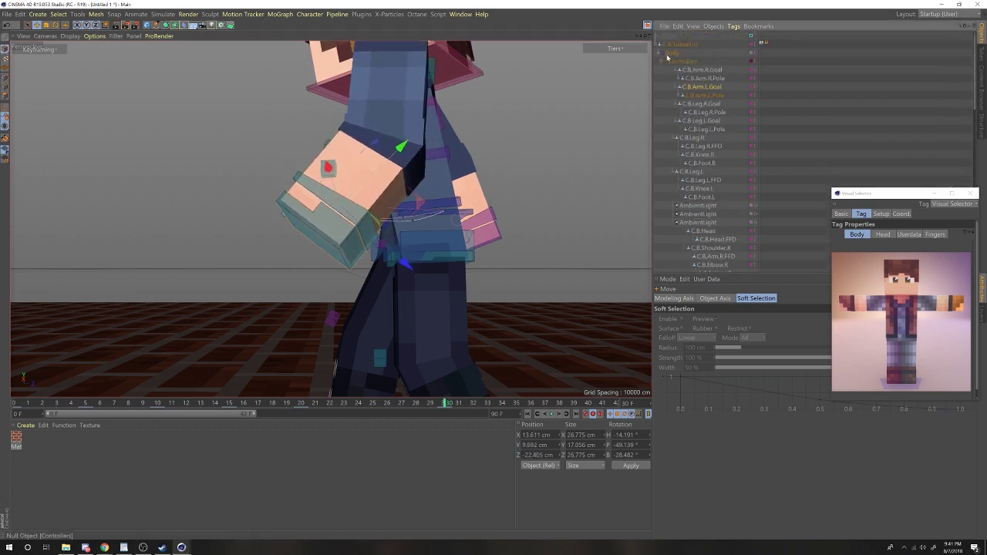
{"action": "left_click", "coordinate": [657, 45]}
{"action": "left_click_drag", "start_coordinate": [637, 36], "coordinate": [574, 36]}
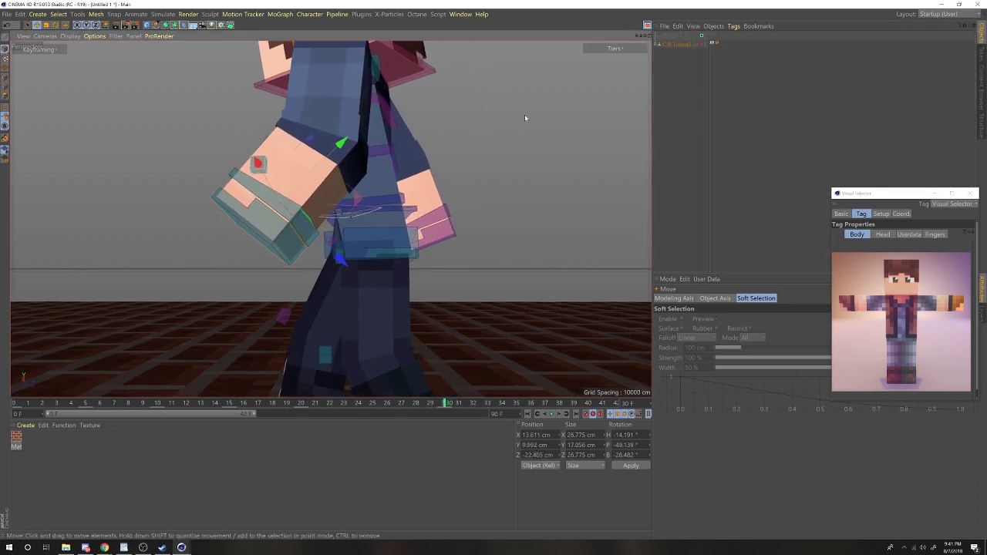
{"action": "left_click_drag", "start_coordinate": [525, 114], "coordinate": [537, 123]}
{"action": "key", "text": "r"}
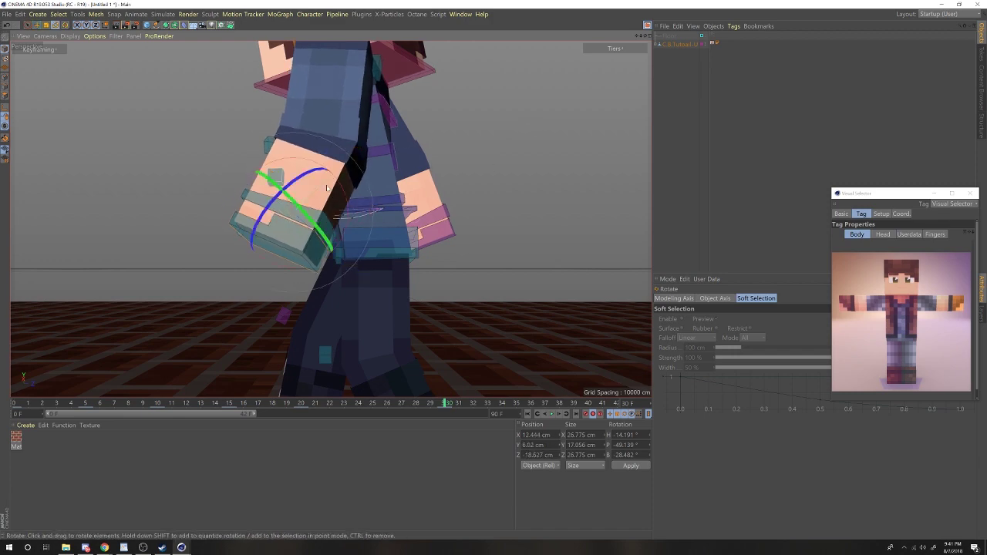
{"action": "left_click_drag", "start_coordinate": [327, 186], "coordinate": [302, 182]}
{"action": "key", "text": "e"}
{"action": "left_click_drag", "start_coordinate": [382, 157], "coordinate": [386, 155]}
- Bring the left arm goal closer to the body at frame 30, to about X 8.9, Y 5.5 cm
{"action": "left_click_drag", "start_coordinate": [645, 36], "coordinate": [737, 100]}
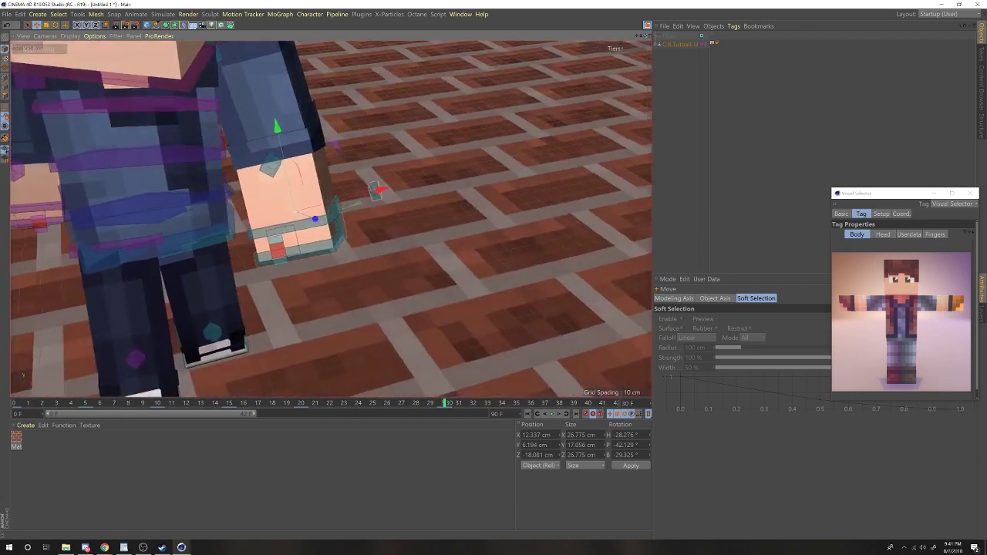
{"action": "left_click_drag", "start_coordinate": [533, 121], "coordinate": [526, 121]}
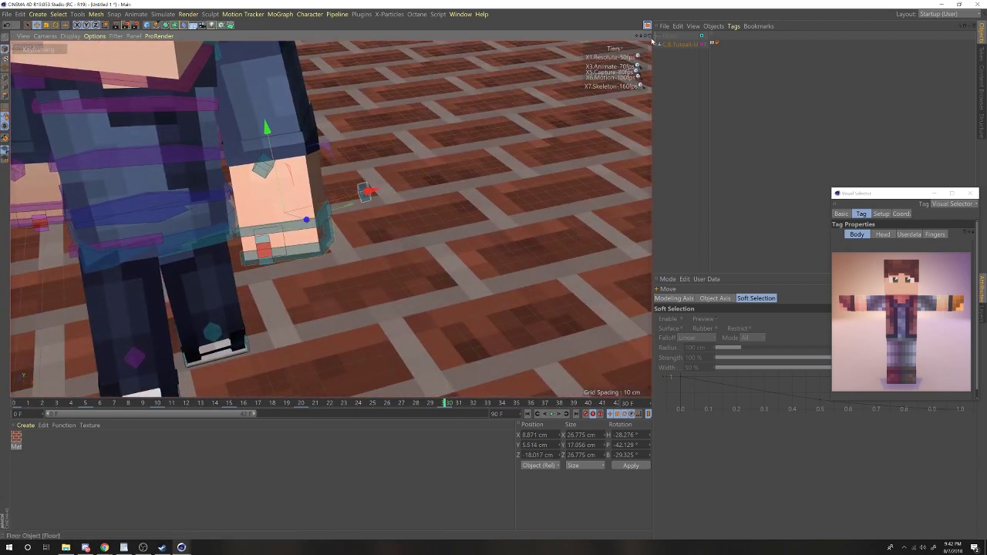
{"action": "left_click_drag", "start_coordinate": [645, 36], "coordinate": [554, 12]}
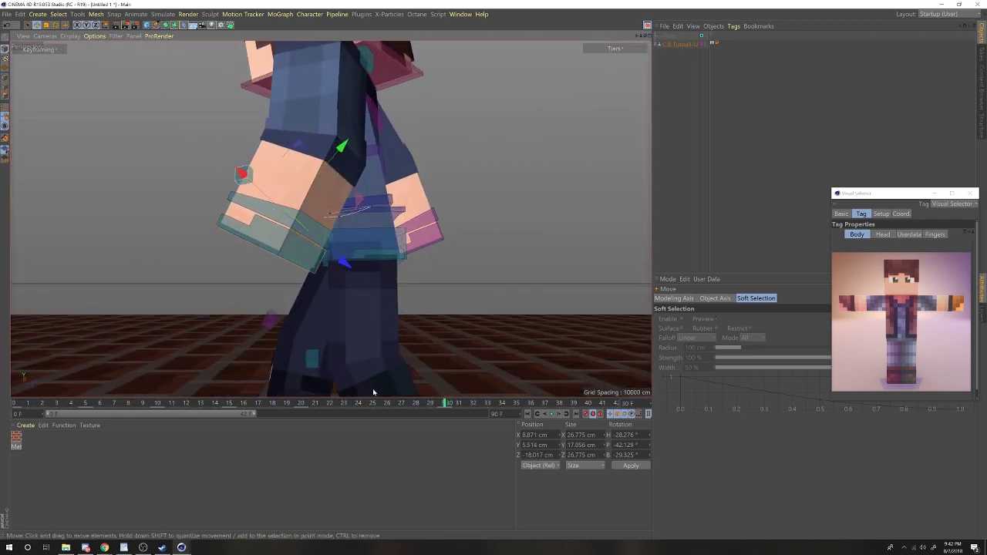
- Pose the left arm goal at frame 25 at about X 7.1, Y 1.1 cm with about -22.4° heading, -16.7° pitch and -11.9° bank
{"action": "left_click", "coordinate": [374, 401]}
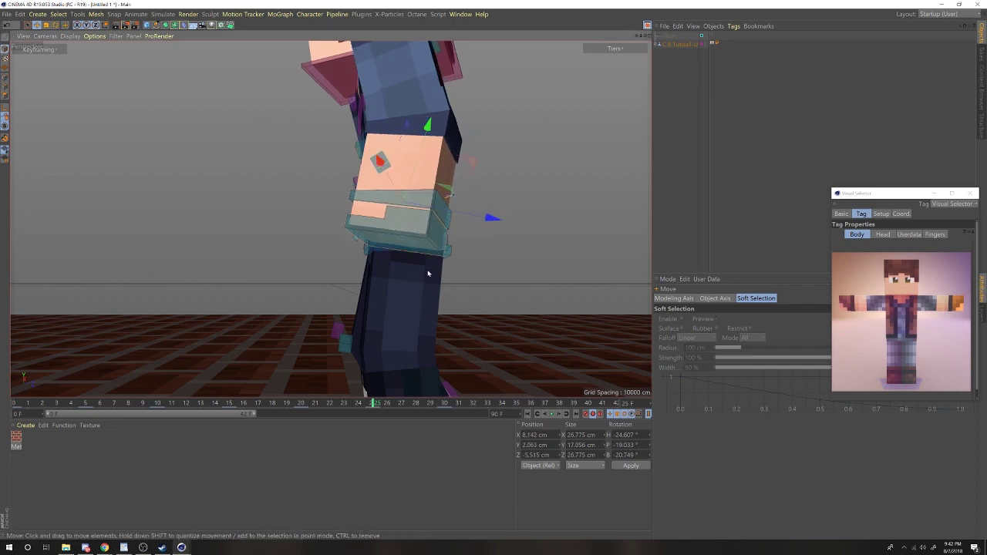
{"action": "left_click_drag", "start_coordinate": [646, 37], "coordinate": [734, 31]}
{"action": "left_click_drag", "start_coordinate": [534, 153], "coordinate": [530, 158]}
{"action": "key", "text": "r"}
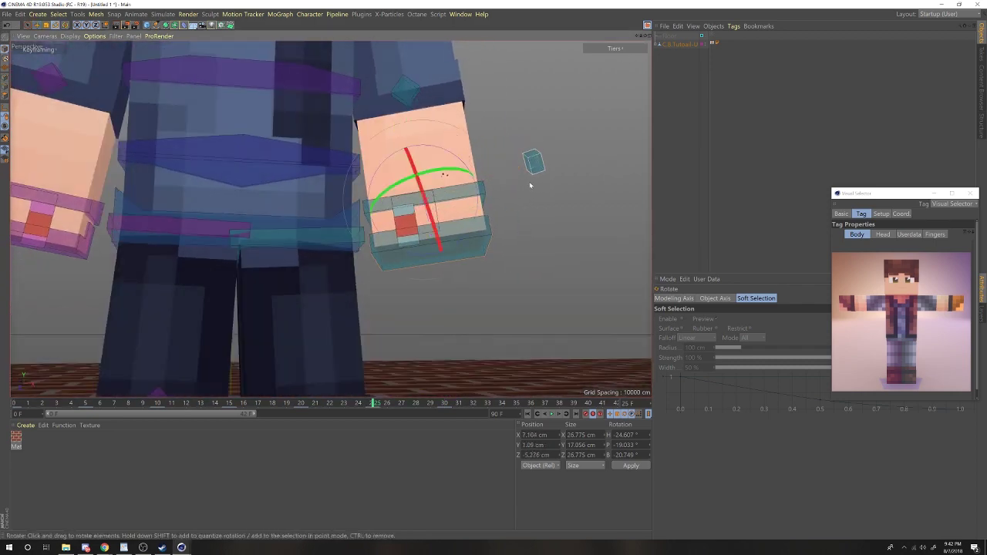
{"action": "left_click_drag", "start_coordinate": [499, 201], "coordinate": [485, 185]}
{"action": "key", "text": "e"}
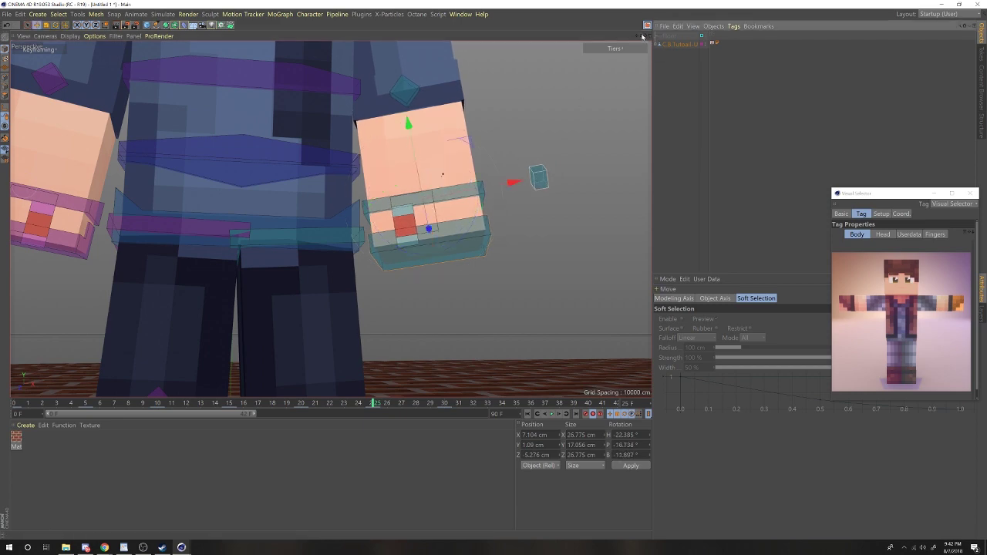
- Scrub through the walk and examine the torso control's rotation between frames 31 and 41
{"action": "mouse_move", "coordinate": [642, 36]}
{"action": "left_mouse_down"}
{"action": "mouse_move", "coordinate": [678, 46]}
{"action": "mouse_move", "coordinate": [644, 36]}
{"action": "left_mouse_up"}
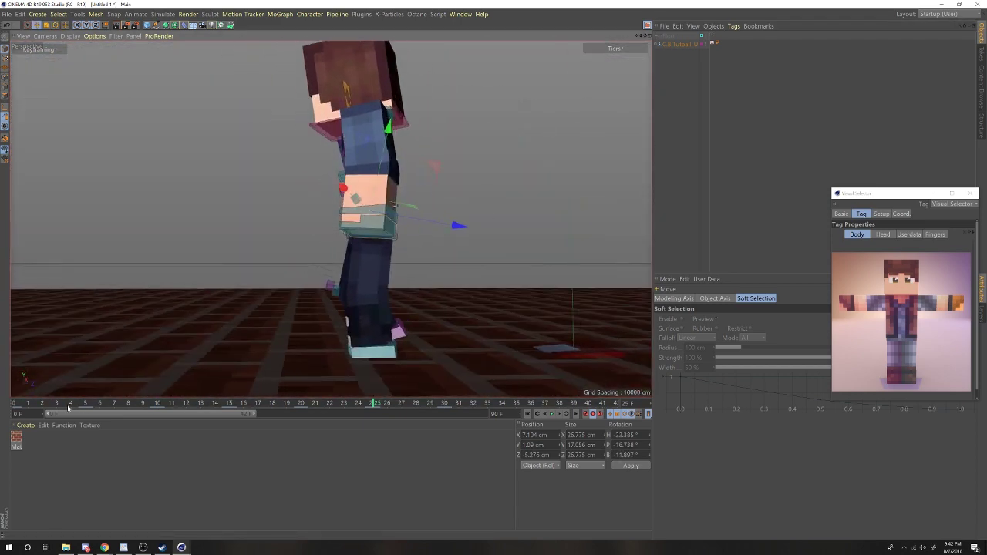
{"action": "left_click_drag", "start_coordinate": [45, 405], "coordinate": [560, 457]}
{"action": "left_click", "coordinate": [907, 327]}
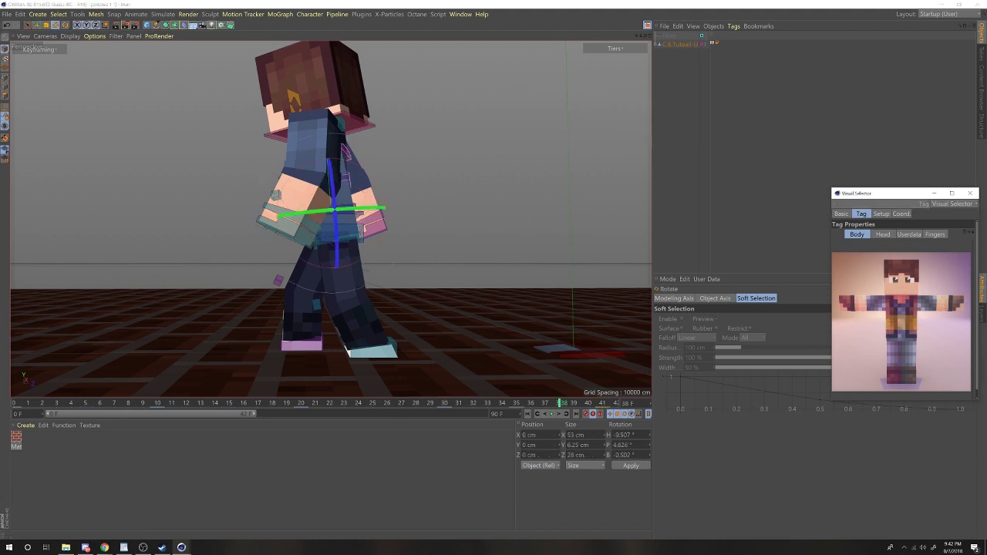
{"action": "left_click", "coordinate": [607, 403]}
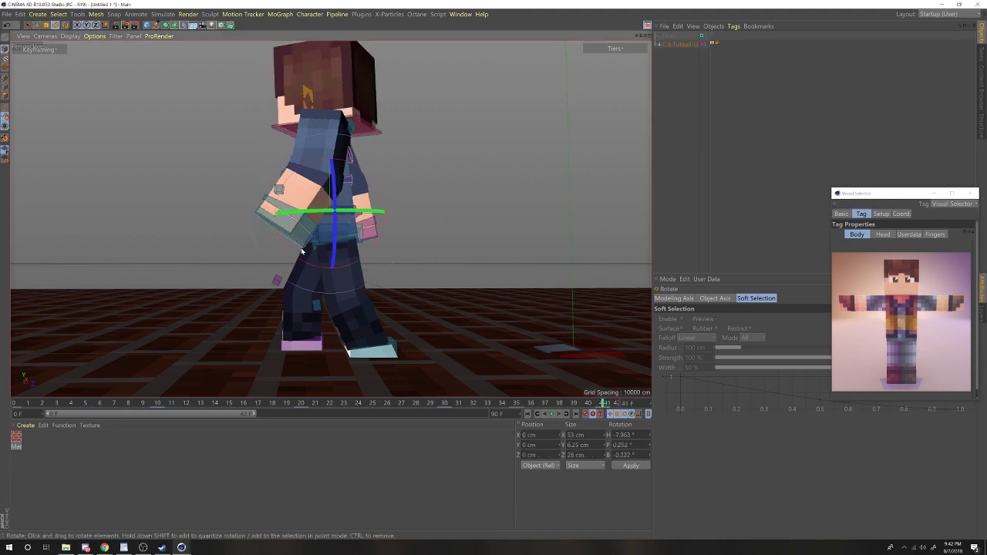
{"action": "left_click", "coordinate": [523, 407]}
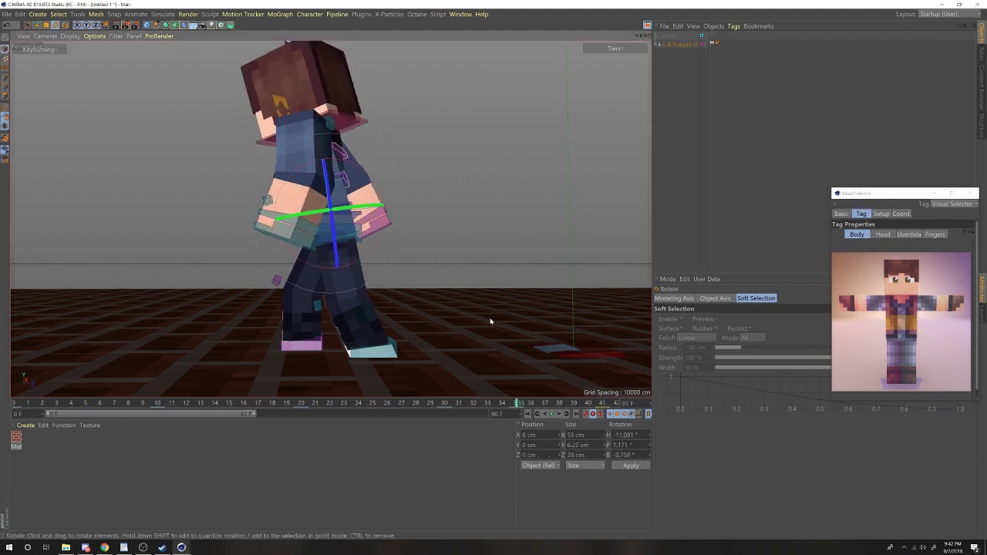
{"action": "left_click_drag", "start_coordinate": [522, 405], "coordinate": [459, 461]}
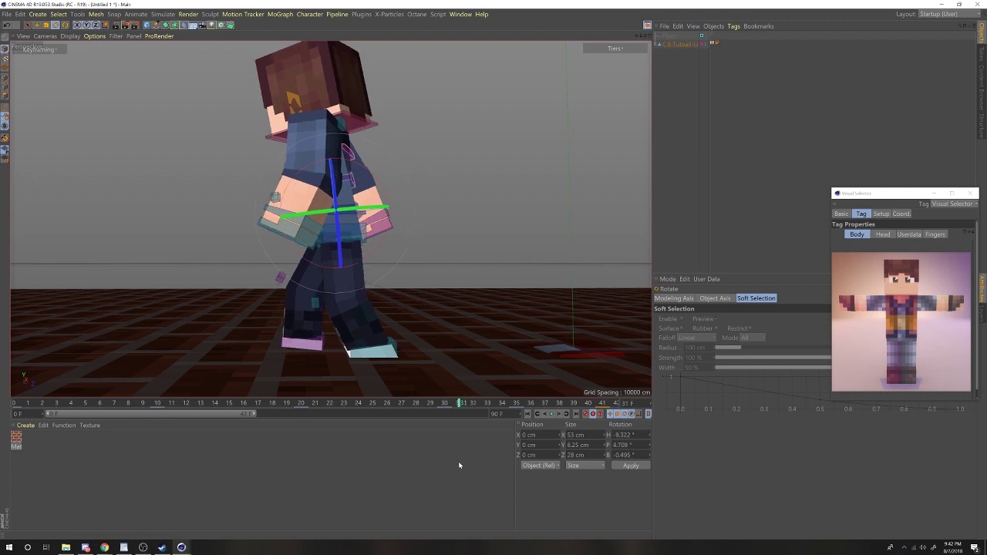
- Retime the torso control's selected key to frame 28 and scrub the torso motion up to frame 42
{"action": "left_click", "coordinate": [446, 410]}
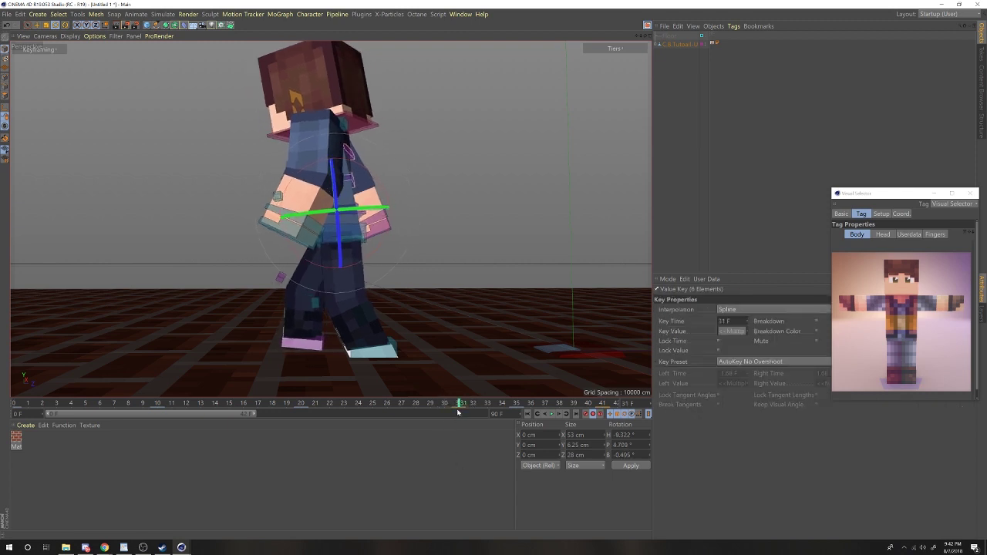
{"action": "left_click_drag", "start_coordinate": [454, 409], "coordinate": [517, 425]}
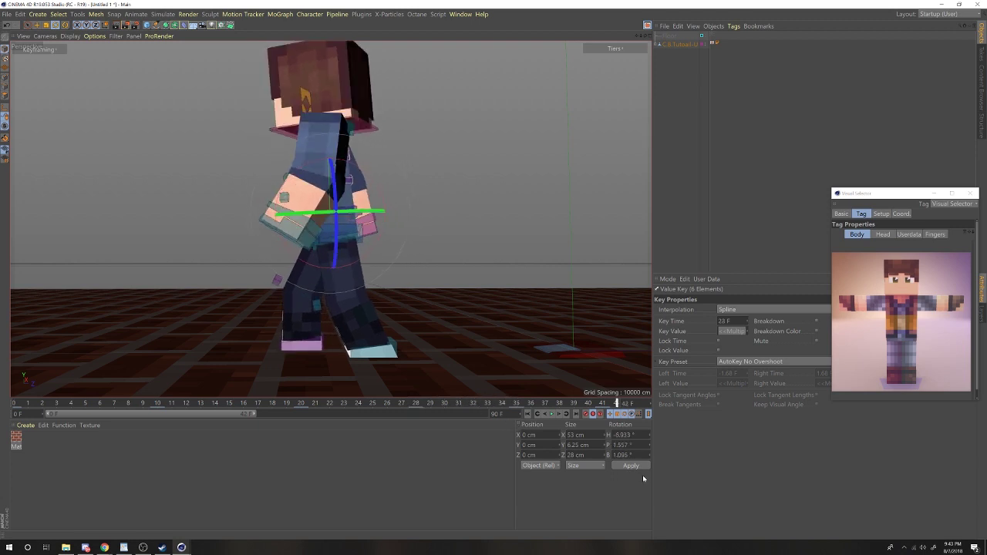
{"action": "mouse_move", "coordinate": [496, 457]}
{"action": "left_mouse_down"}
{"action": "mouse_move", "coordinate": [385, 446]}
{"action": "mouse_move", "coordinate": [479, 460]}
{"action": "left_mouse_up"}
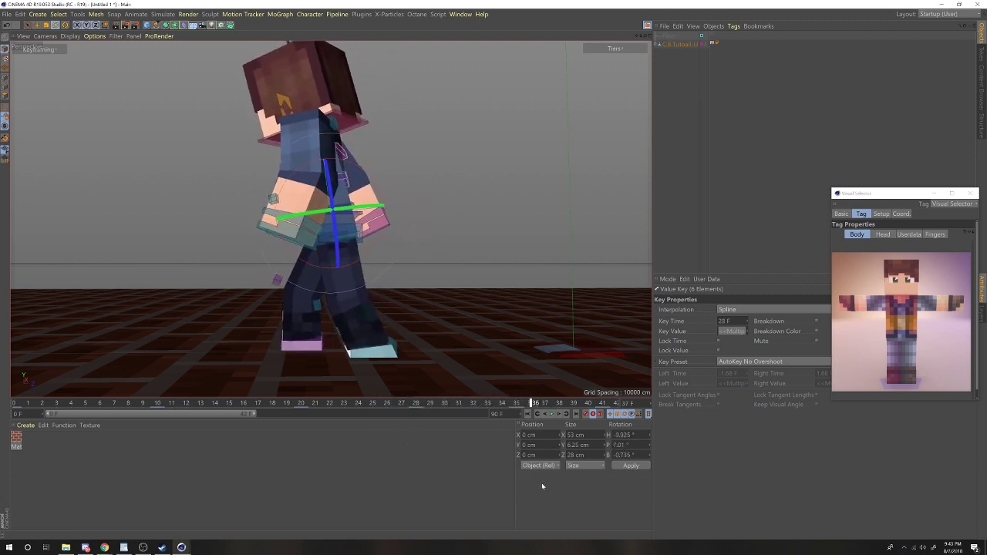
- Turn the head control to about 10.8° heading at frame 30 and 7.7° heading at frame 41, scrubbing through the walk
{"action": "left_click", "coordinate": [892, 271]}
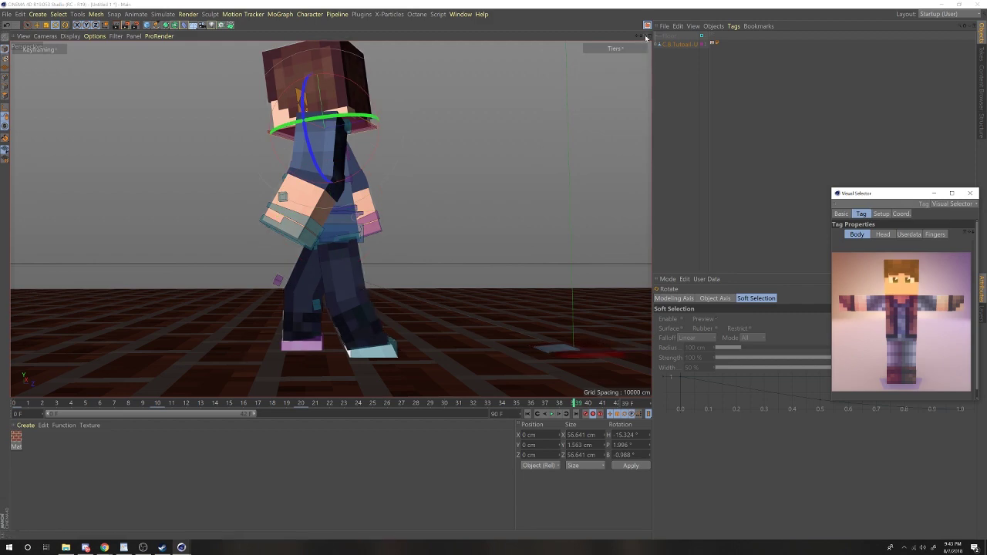
{"action": "left_click_drag", "start_coordinate": [647, 38], "coordinate": [627, 70]}
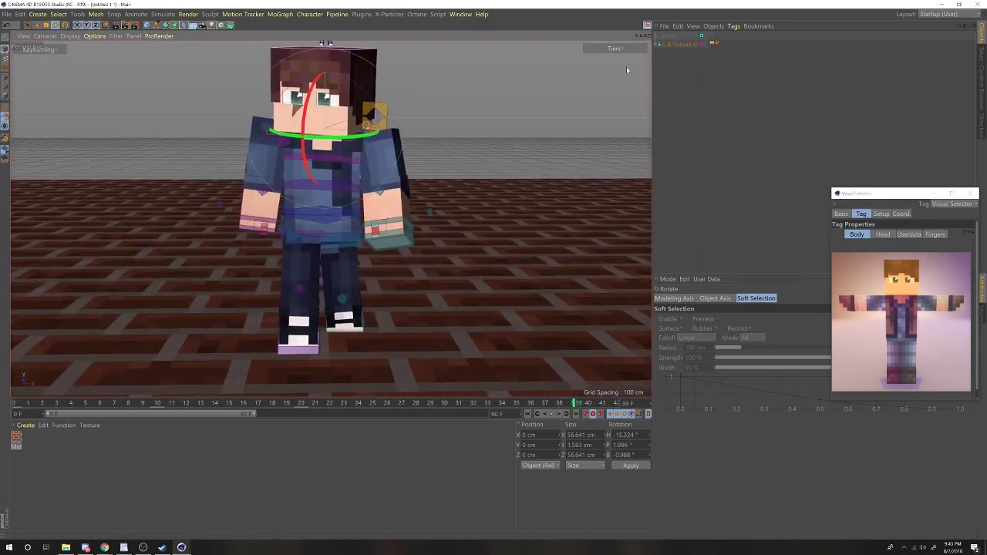
{"action": "left_click", "coordinate": [444, 405]}
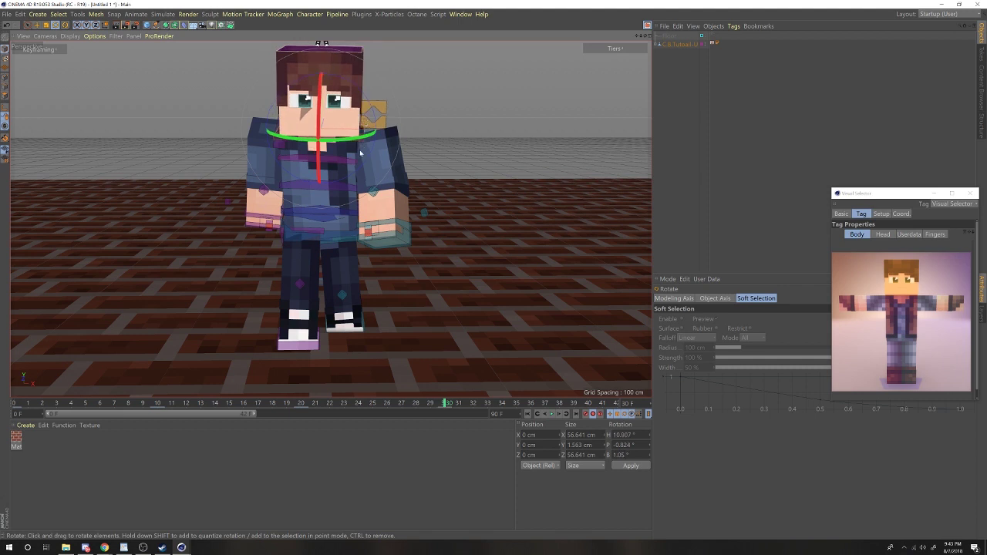
{"action": "left_click_drag", "start_coordinate": [23, 404], "coordinate": [255, 455]}
{"action": "left_click_drag", "start_coordinate": [246, 405], "coordinate": [504, 455]}
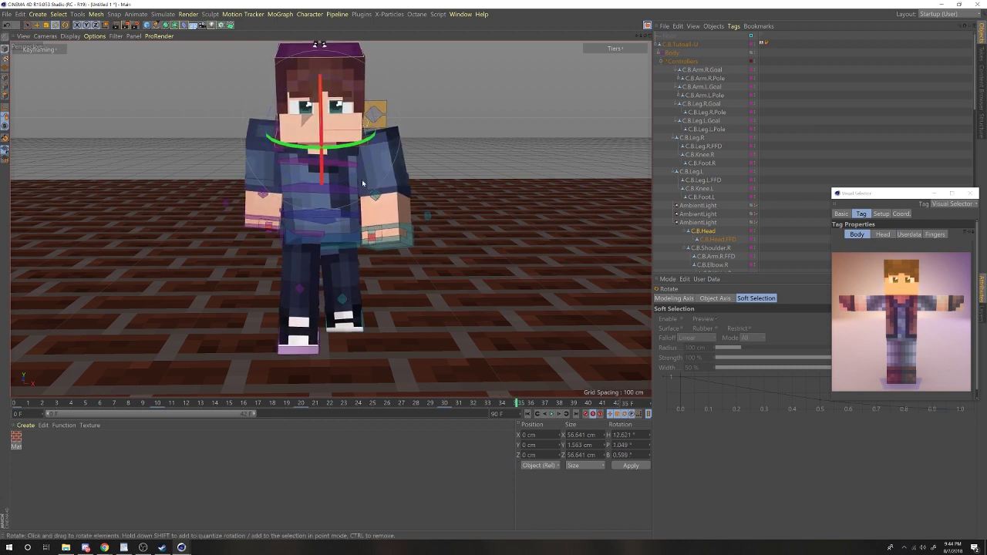
{"action": "left_click_drag", "start_coordinate": [589, 406], "coordinate": [601, 406]}
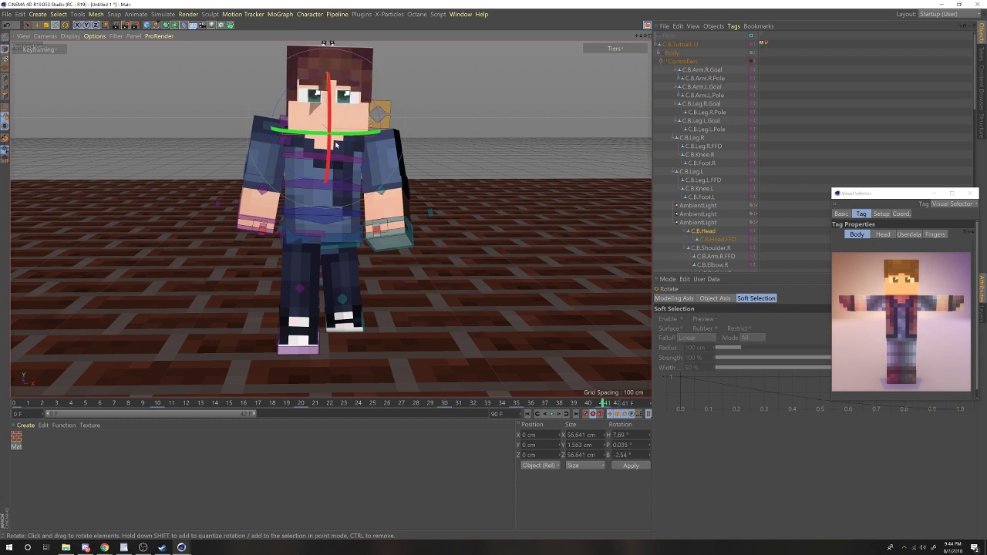
{"action": "left_click_drag", "start_coordinate": [442, 406], "coordinate": [595, 441]}
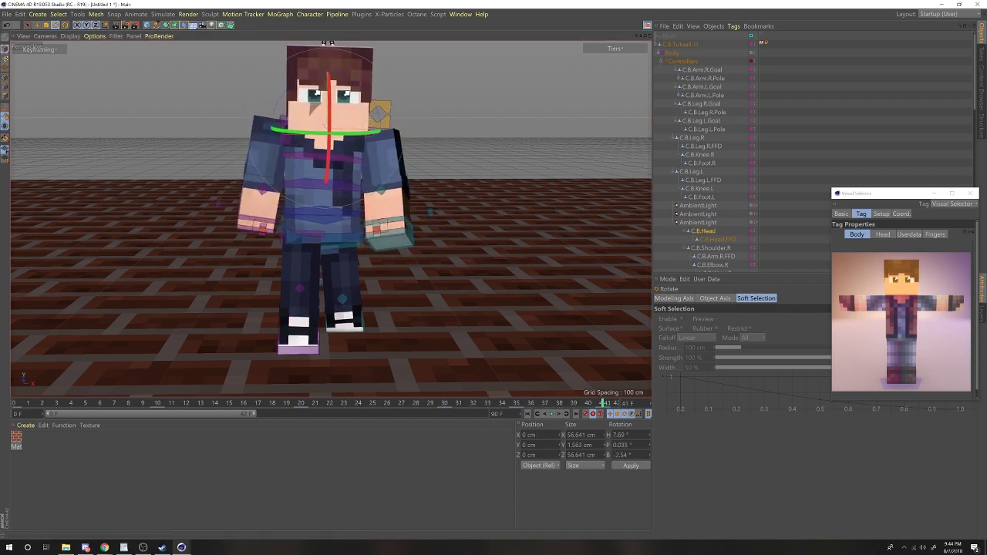
- Rotate the torso control at the final pose to about -8.5° heading and 2.8° pitch, and scrub to frame 42
{"action": "left_click", "coordinate": [326, 204]}
{"action": "left_click_drag", "start_coordinate": [343, 194], "coordinate": [373, 295]}
{"action": "key", "text": "ctrl+z"}
{"action": "left_click_drag", "start_coordinate": [301, 195], "coordinate": [294, 195]}
{"action": "left_click_drag", "start_coordinate": [425, 405], "coordinate": [615, 403]}
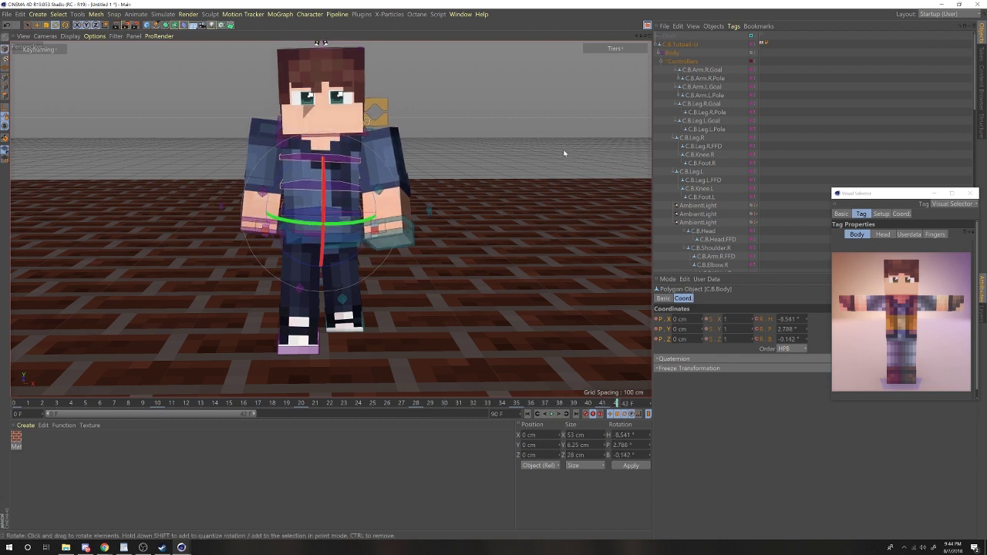
- Extend the visible timeline range to frame 50 and scrub through the walk from an angled view
{"action": "left_click_drag", "start_coordinate": [255, 414], "coordinate": [293, 414]}
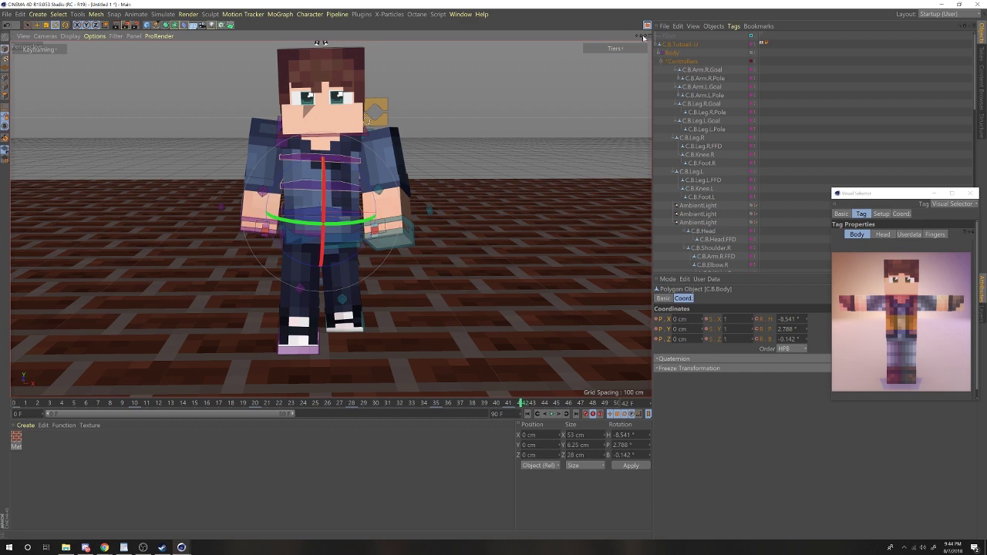
{"action": "left_click_drag", "start_coordinate": [644, 37], "coordinate": [590, 111]}
{"action": "left_click_drag", "start_coordinate": [239, 402], "coordinate": [517, 442]}
- Tilt the head control down at frame 5 to about -6.6° heading, 7.5° pitch and 0.8° bank
{"action": "left_click", "coordinate": [901, 274]}
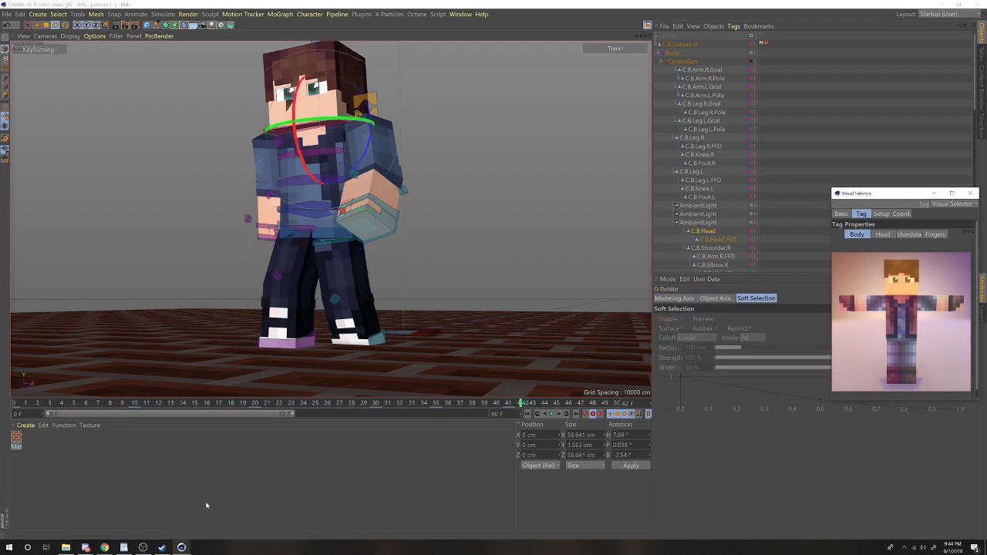
{"action": "left_click", "coordinate": [37, 403]}
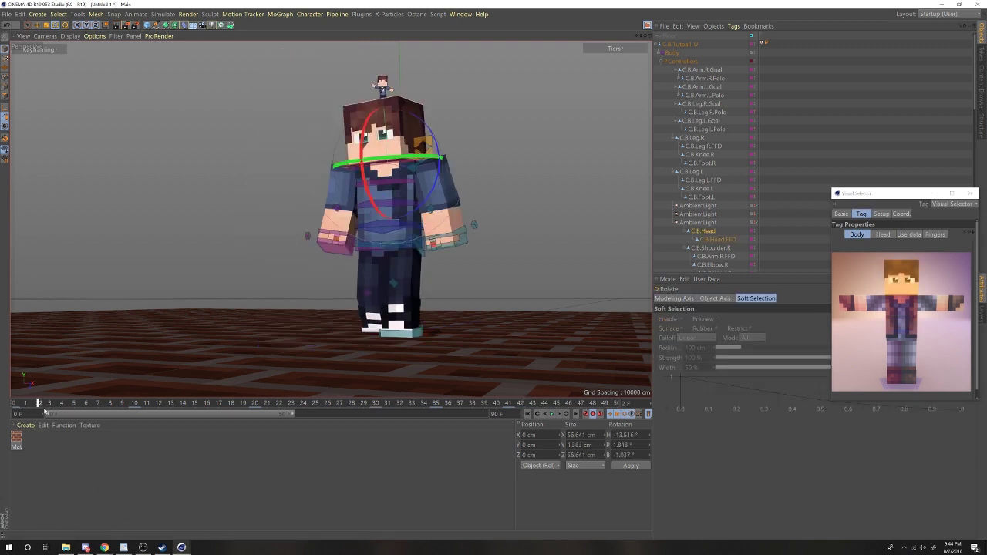
{"action": "left_click_drag", "start_coordinate": [44, 411], "coordinate": [161, 481]}
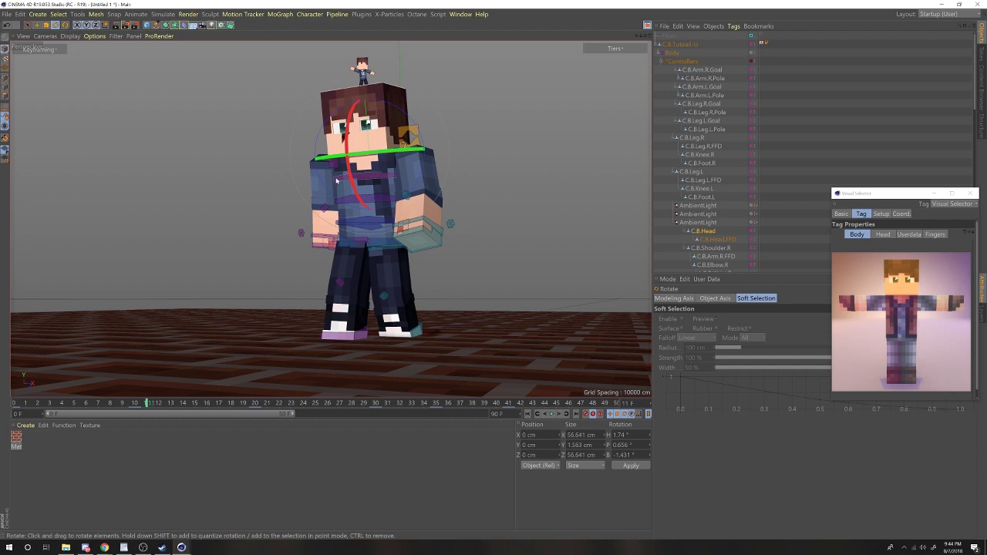
{"action": "mouse_move", "coordinate": [336, 181]}
{"action": "left_mouse_down"}
{"action": "mouse_move", "coordinate": [341, 193]}
{"action": "mouse_move", "coordinate": [339, 182]}
{"action": "left_mouse_up"}
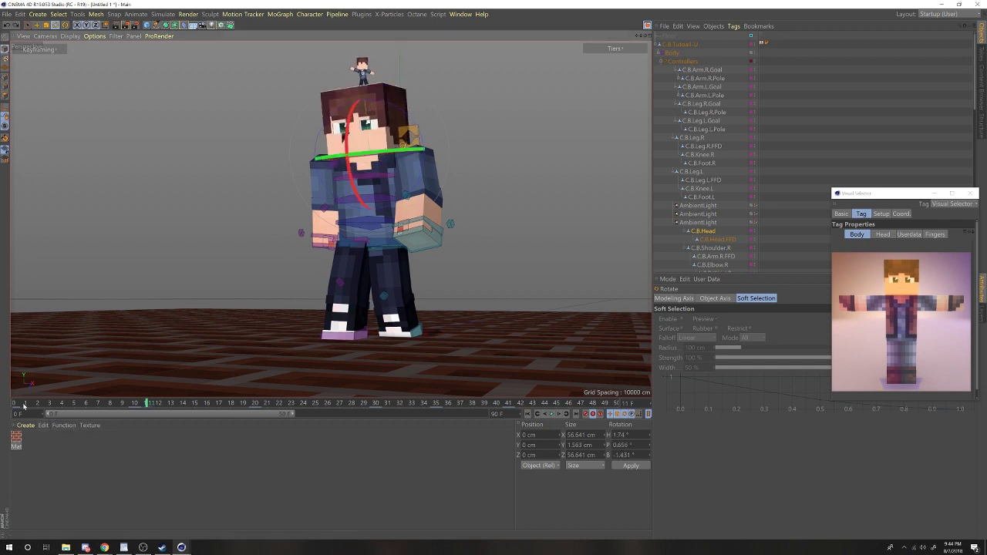
{"action": "left_click_drag", "start_coordinate": [25, 406], "coordinate": [75, 420]}
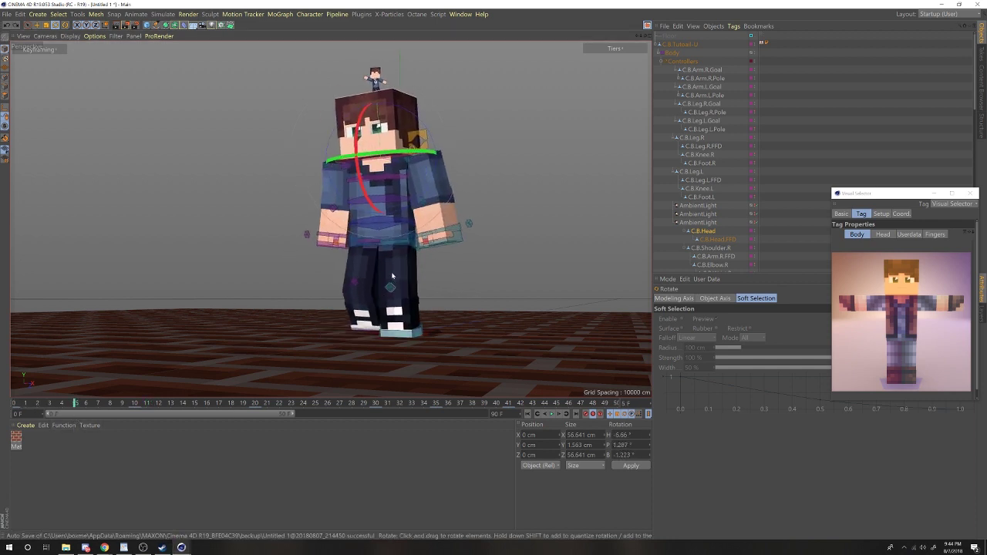
{"action": "left_click_drag", "start_coordinate": [373, 183], "coordinate": [373, 190]}
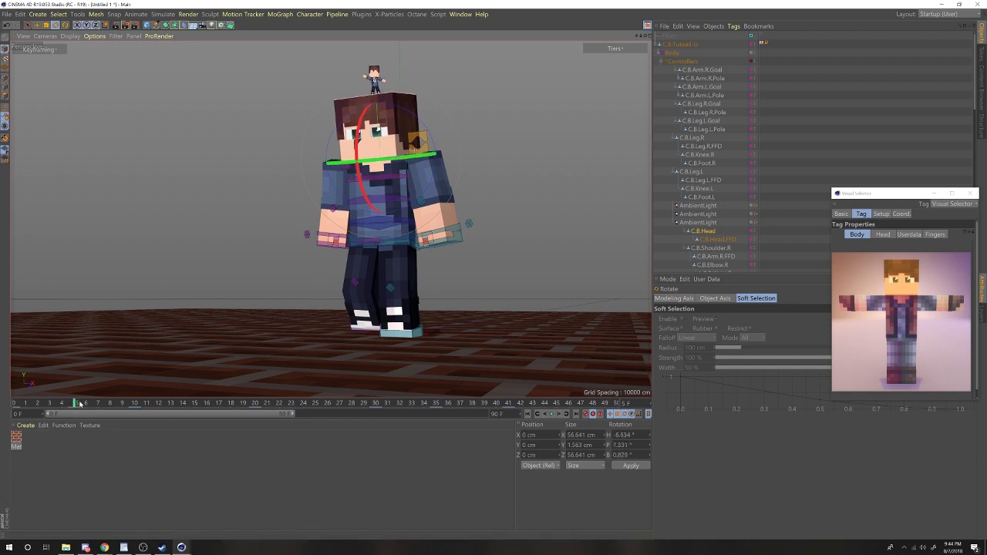
{"action": "left_click_drag", "start_coordinate": [80, 404], "coordinate": [139, 425]}
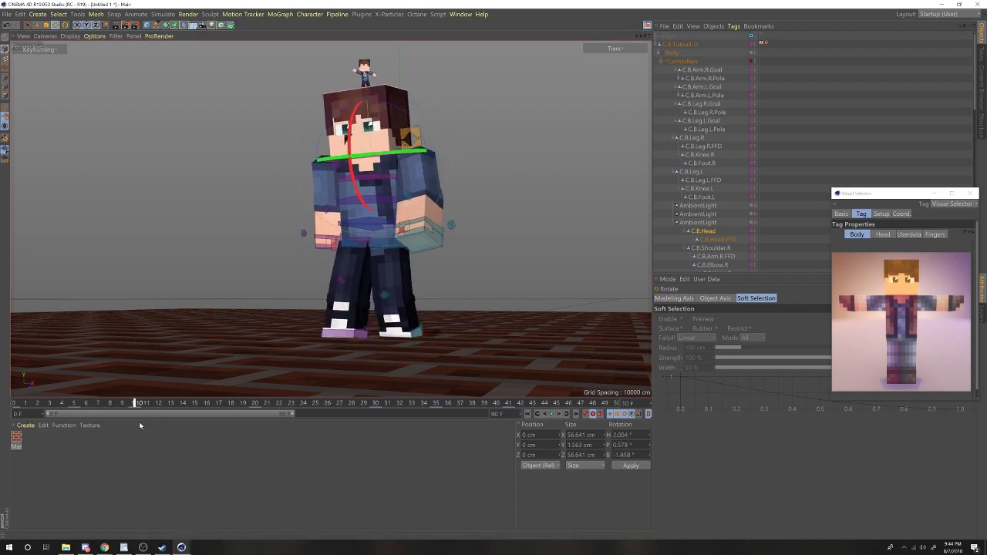
- Rotate the head control to about -3.8° pitch at frame 10 and 2.6° pitch at frame 12, and move the frame 10 key to frame 9
{"action": "left_click_drag", "start_coordinate": [339, 171], "coordinate": [339, 168]}
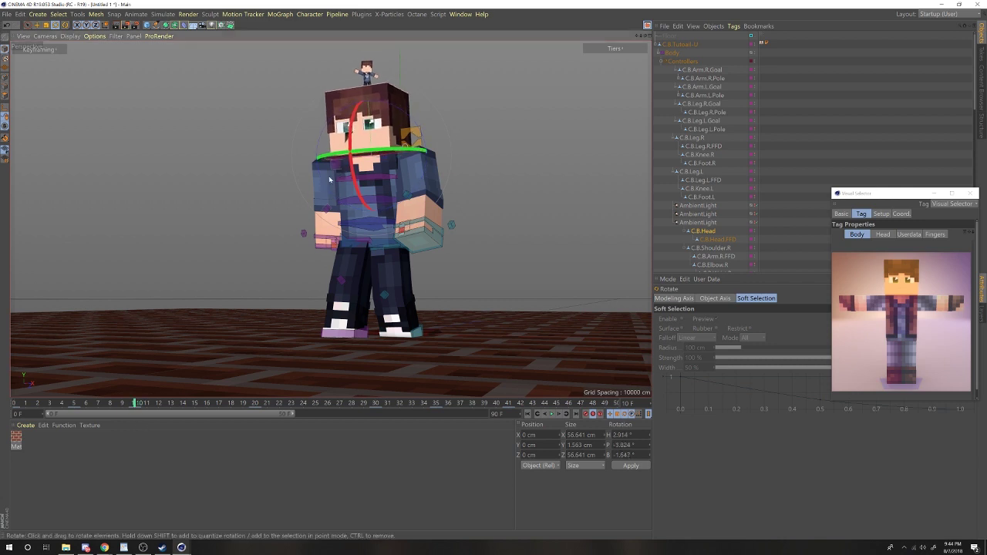
{"action": "left_click_drag", "start_coordinate": [139, 407], "coordinate": [159, 416]}
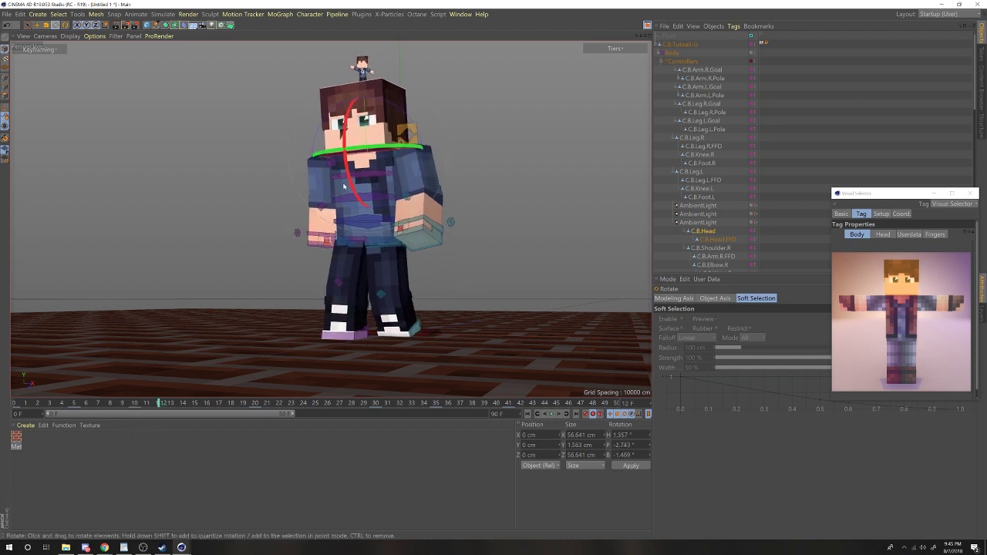
{"action": "left_click_drag", "start_coordinate": [344, 186], "coordinate": [344, 194]}
{"action": "left_click", "coordinate": [135, 410]}
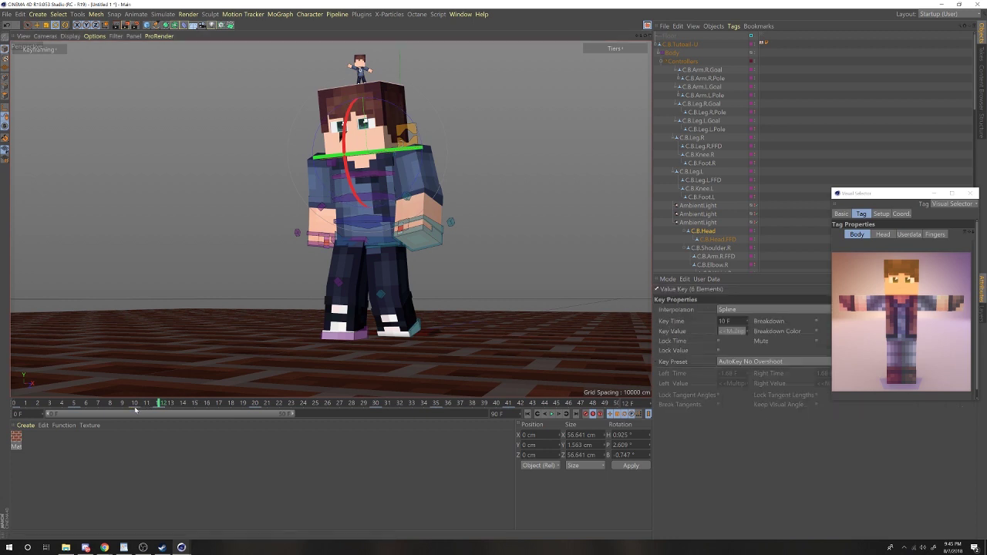
{"action": "left_click_drag", "start_coordinate": [107, 403], "coordinate": [124, 421]}
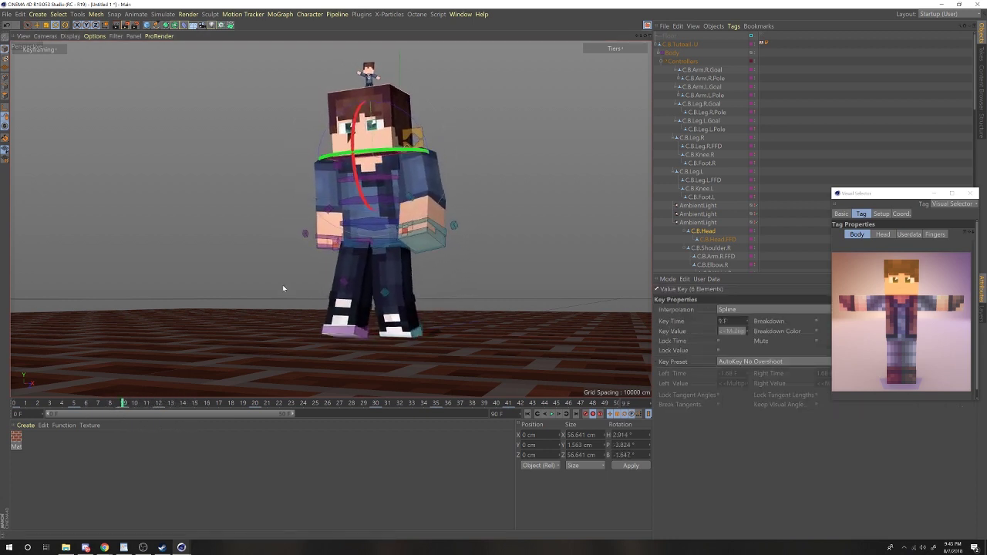
- Turn the head control to about 3.3° heading and 3.5° pitch at frame 12, and shift that key to frame 13
{"action": "left_click_drag", "start_coordinate": [646, 36], "coordinate": [684, 64]}
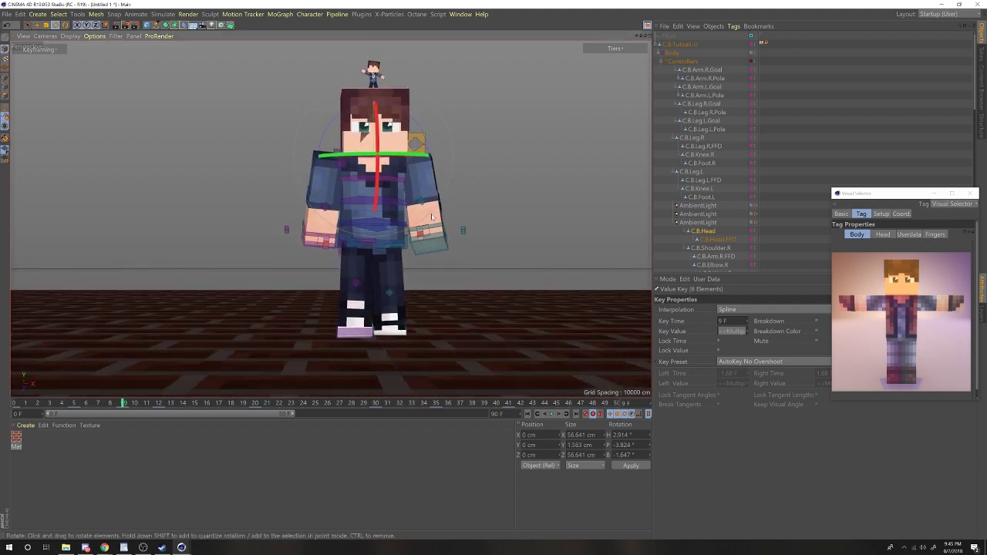
{"action": "left_click_drag", "start_coordinate": [138, 405], "coordinate": [163, 411]}
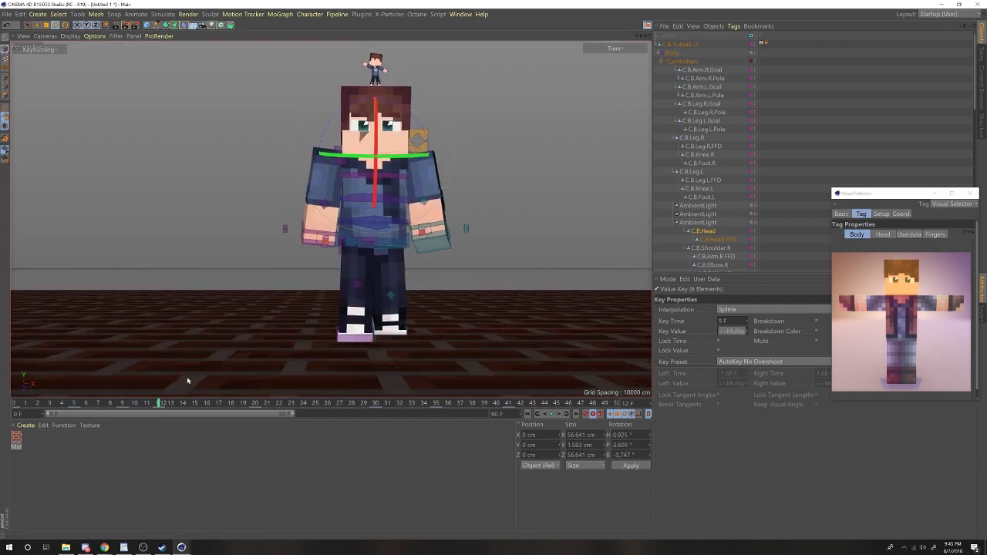
{"action": "left_click_drag", "start_coordinate": [387, 169], "coordinate": [390, 172]}
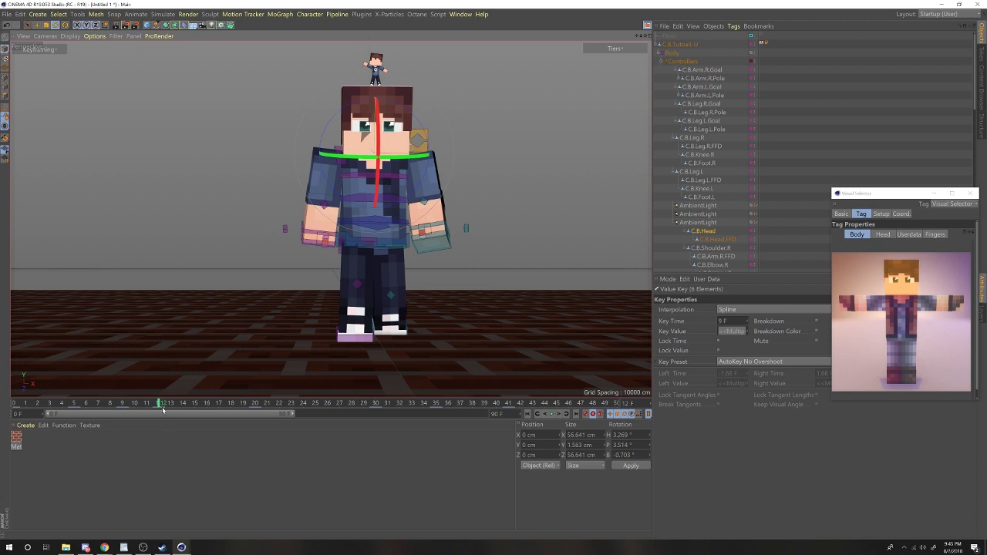
{"action": "left_click_drag", "start_coordinate": [162, 409], "coordinate": [209, 436]}
- Rotate the head control to about -3° pitch at frame 16, and to about -5° heading and 8.4° pitch at frame 21
{"action": "left_click_drag", "start_coordinate": [406, 142], "coordinate": [376, 164]}
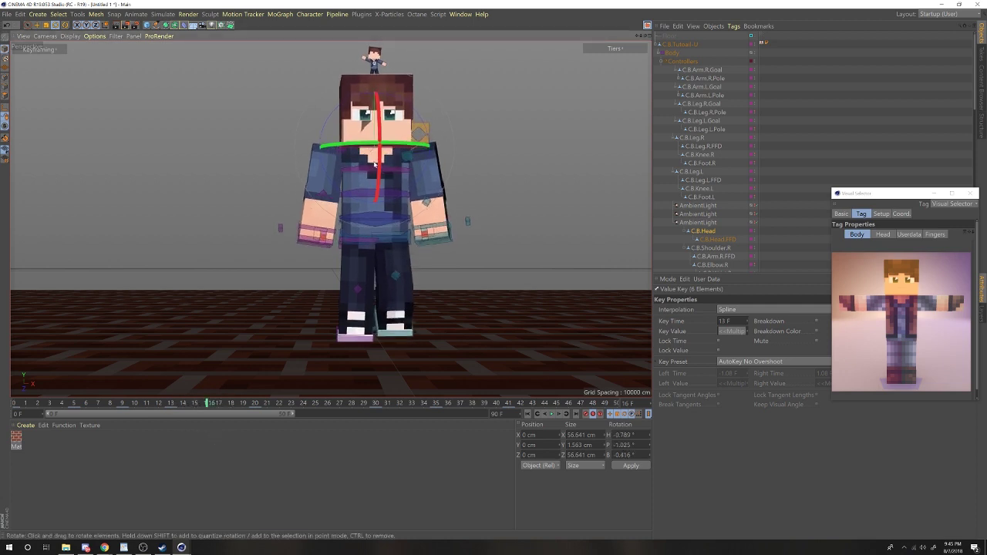
{"action": "left_click", "coordinate": [265, 411]}
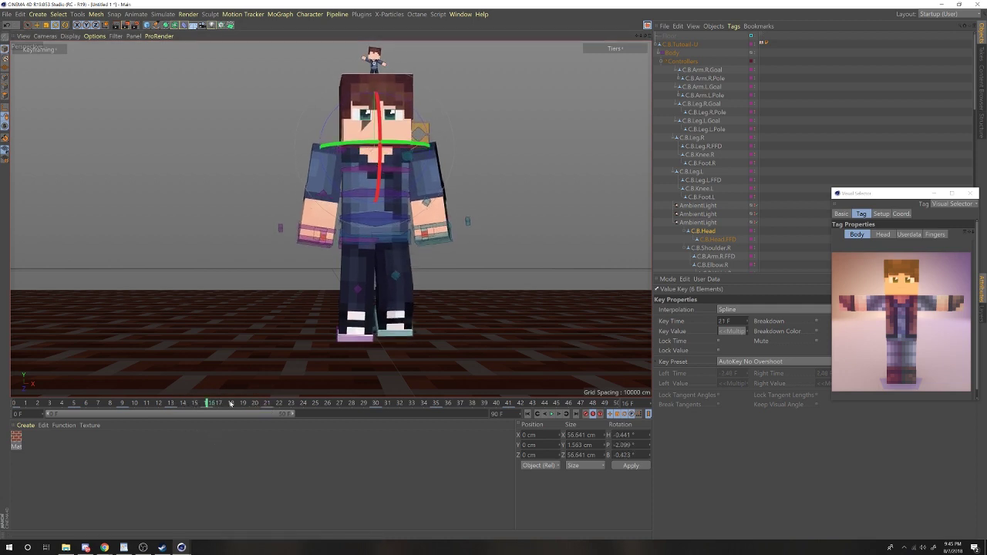
{"action": "left_click_drag", "start_coordinate": [230, 404], "coordinate": [266, 417]}
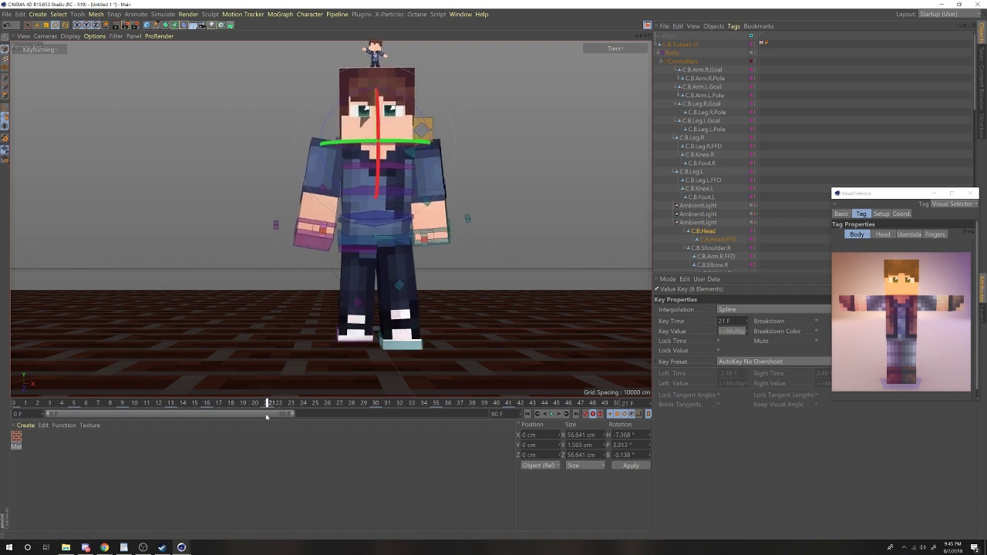
{"action": "left_click_drag", "start_coordinate": [391, 169], "coordinate": [397, 177]}
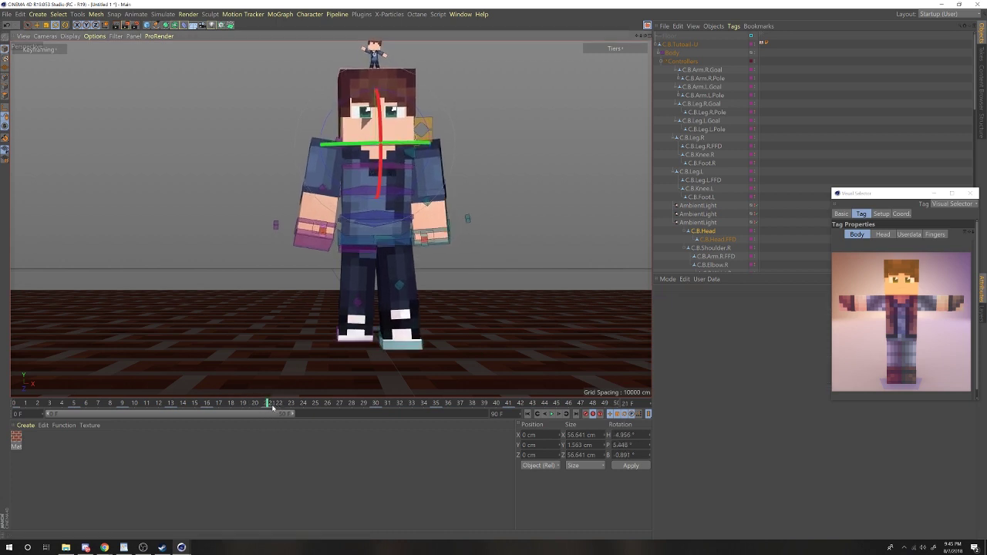
- Adjust the head control's rotation at frames 24 and 27 of the walk
{"action": "left_click_drag", "start_coordinate": [272, 408], "coordinate": [302, 408]}
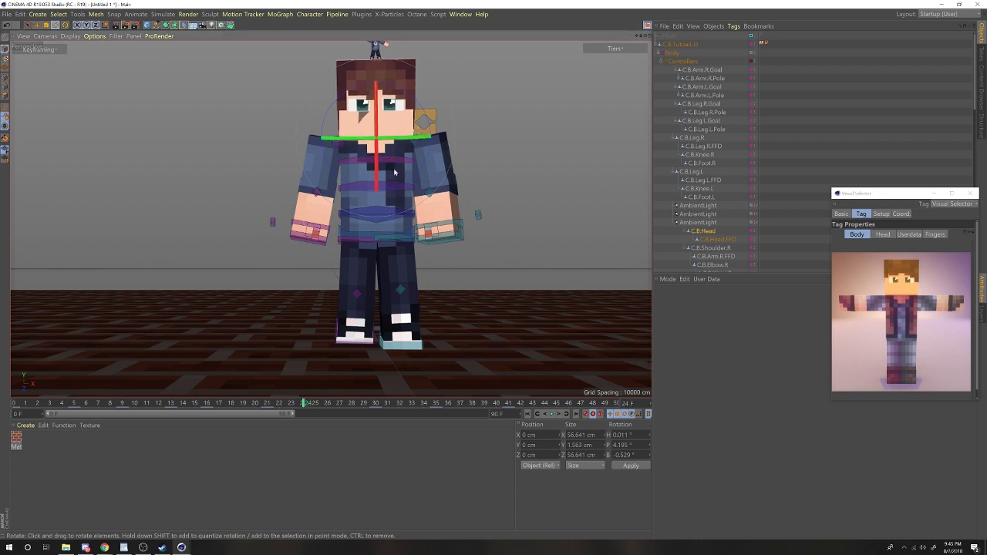
{"action": "left_click_drag", "start_coordinate": [394, 173], "coordinate": [333, 306]}
{"action": "left_click_drag", "start_coordinate": [260, 407], "coordinate": [340, 421]}
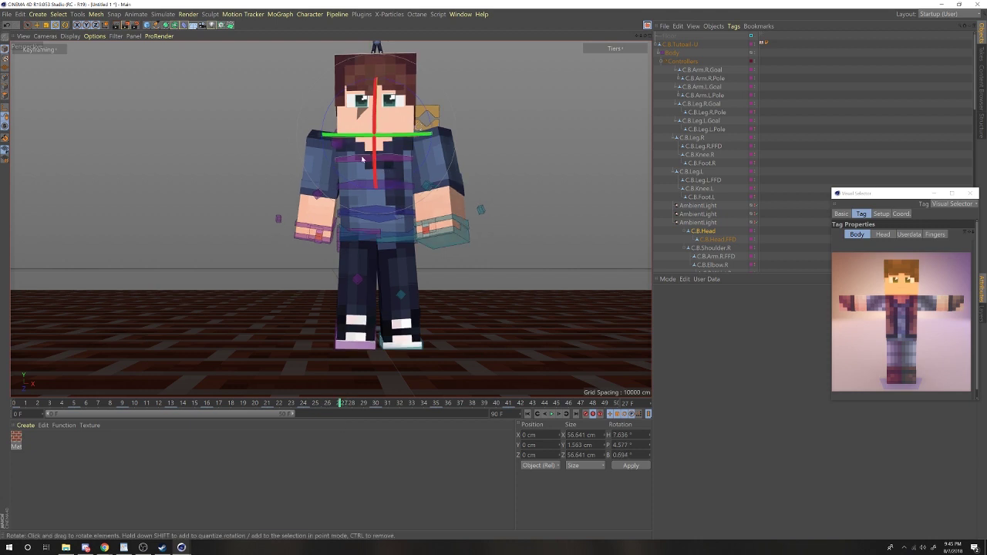
{"action": "left_click_drag", "start_coordinate": [362, 158], "coordinate": [367, 147]}
- Rotate the head control to about 14° heading and 0.7° pitch at frame 30, and 14.3° heading and 5.6° pitch at frame 32
{"action": "left_click_drag", "start_coordinate": [329, 396], "coordinate": [379, 423]}
{"action": "left_click_drag", "start_coordinate": [403, 178], "coordinate": [400, 167]}
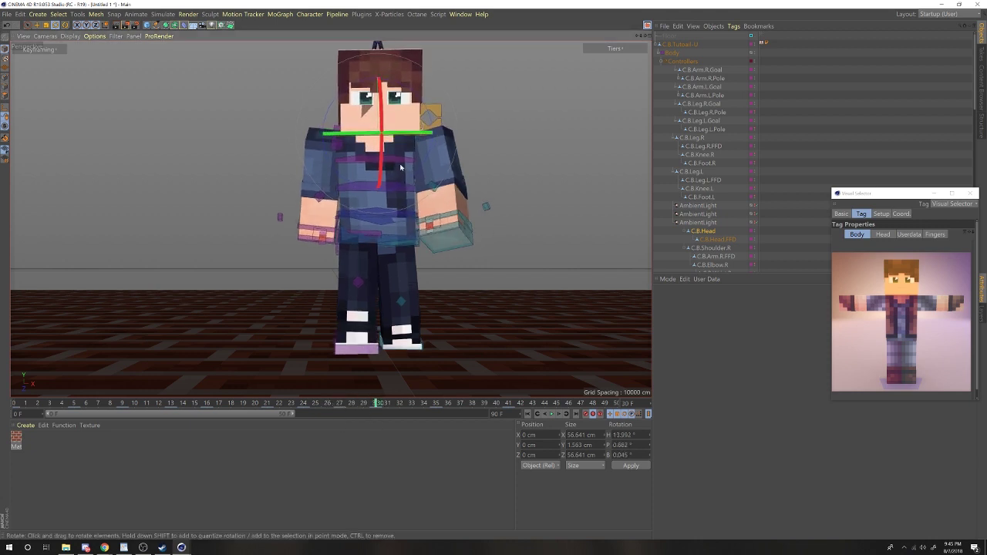
{"action": "left_click_drag", "start_coordinate": [379, 401], "coordinate": [400, 403]}
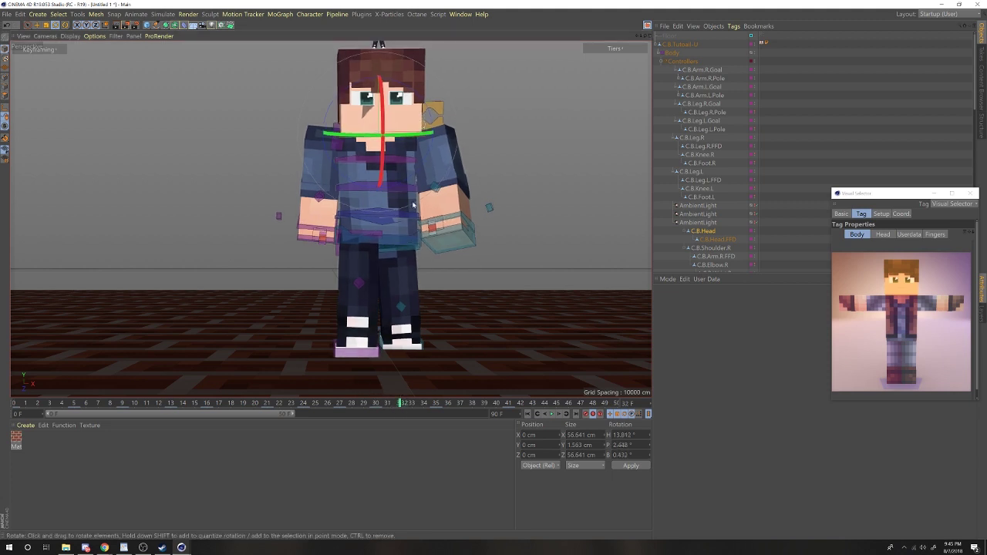
{"action": "left_click_drag", "start_coordinate": [404, 164], "coordinate": [405, 167]}
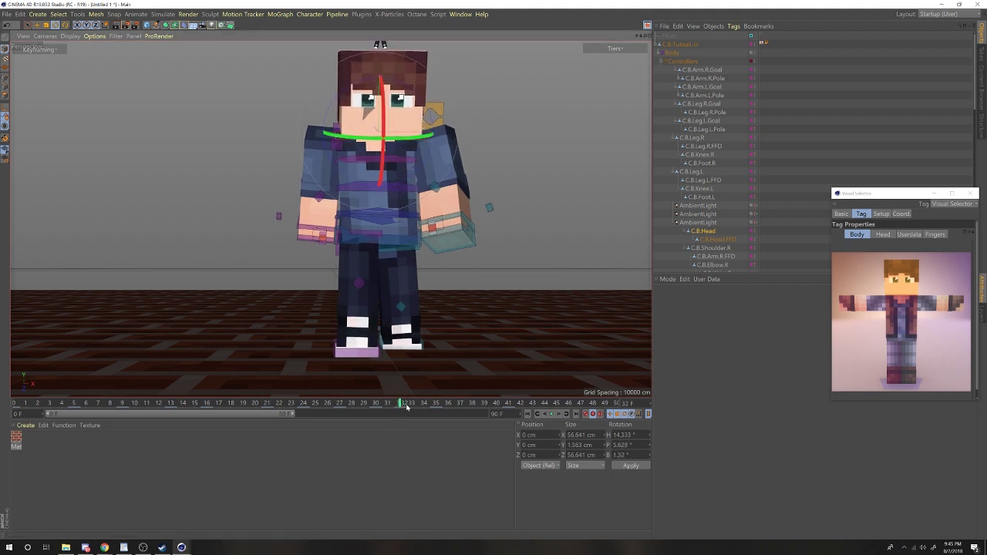
{"action": "left_click_drag", "start_coordinate": [402, 404], "coordinate": [475, 468]}
- Rotate the torso control at frame 5 to about 0.2° heading, 1.8° pitch and 0.7° bank
{"action": "left_click", "coordinate": [903, 325]}
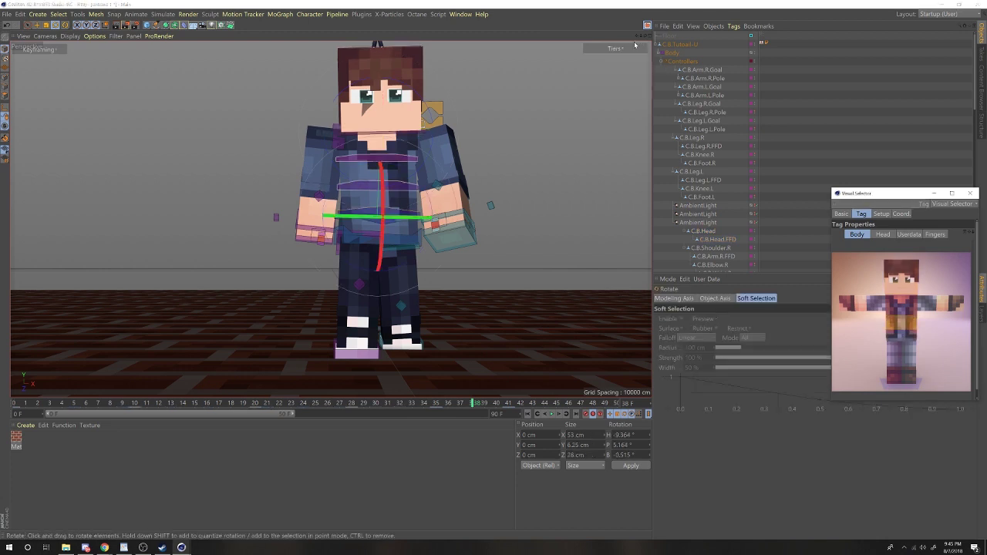
{"action": "left_click_drag", "start_coordinate": [637, 38], "coordinate": [634, 43]}
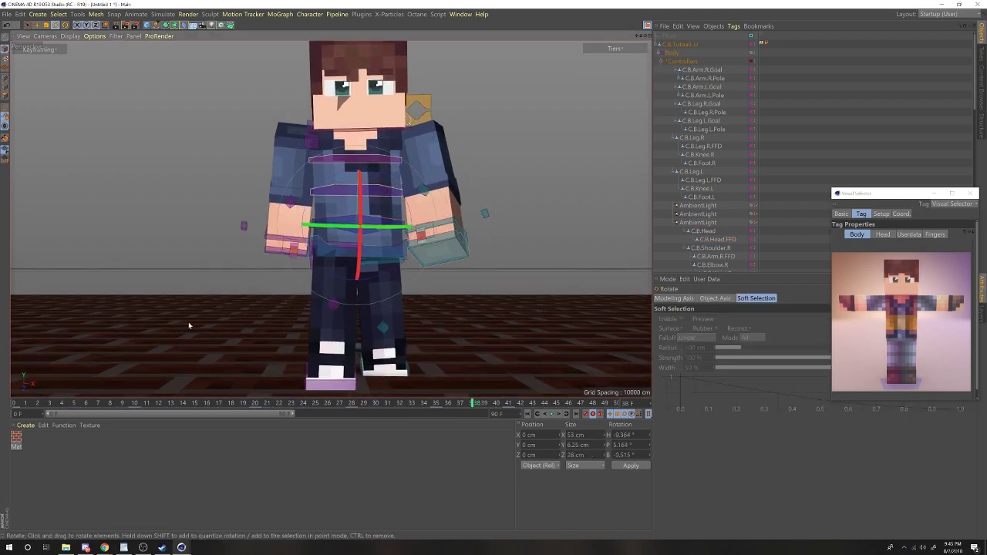
{"action": "left_click_drag", "start_coordinate": [11, 409], "coordinate": [87, 425]}
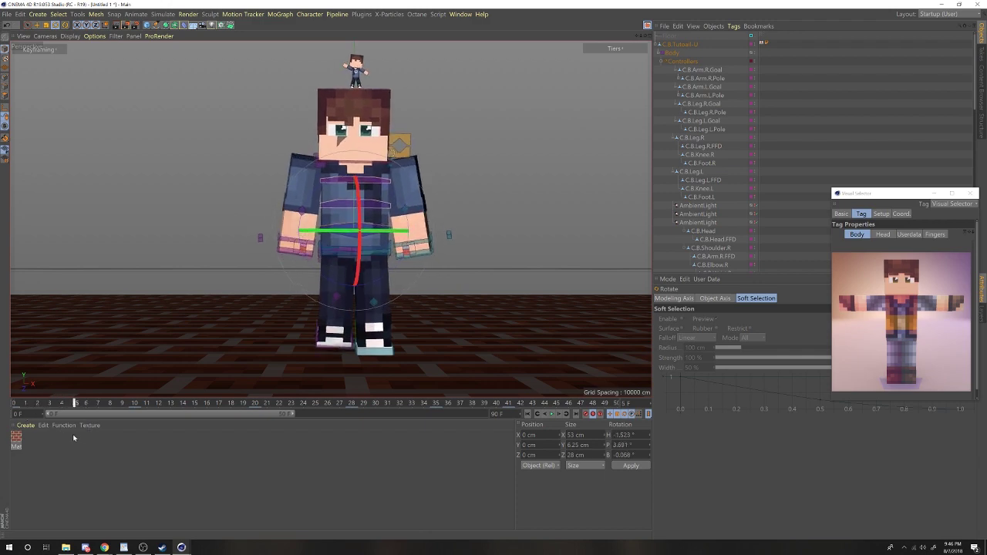
{"action": "left_click_drag", "start_coordinate": [645, 37], "coordinate": [513, 135]}
{"action": "left_click_drag", "start_coordinate": [336, 198], "coordinate": [336, 199]}
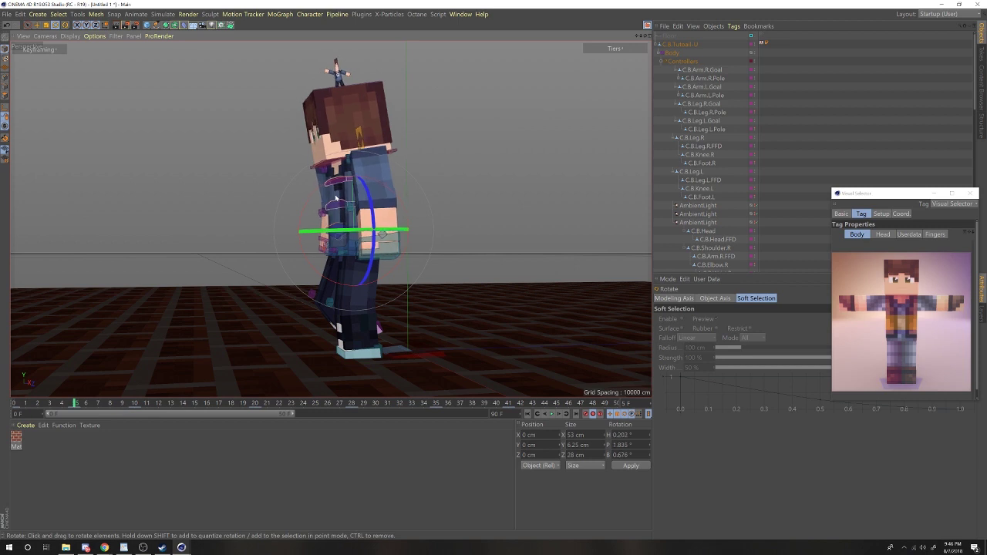
- Rotate the torso control to about -5.7° heading and 7.9° pitch at frame 12, and 3.5° heading and 3.8° pitch at frame 16
{"action": "left_click_drag", "start_coordinate": [87, 406], "coordinate": [184, 392]}
{"action": "left_click", "coordinate": [123, 407]}
{"action": "left_click_drag", "start_coordinate": [288, 251], "coordinate": [191, 419]}
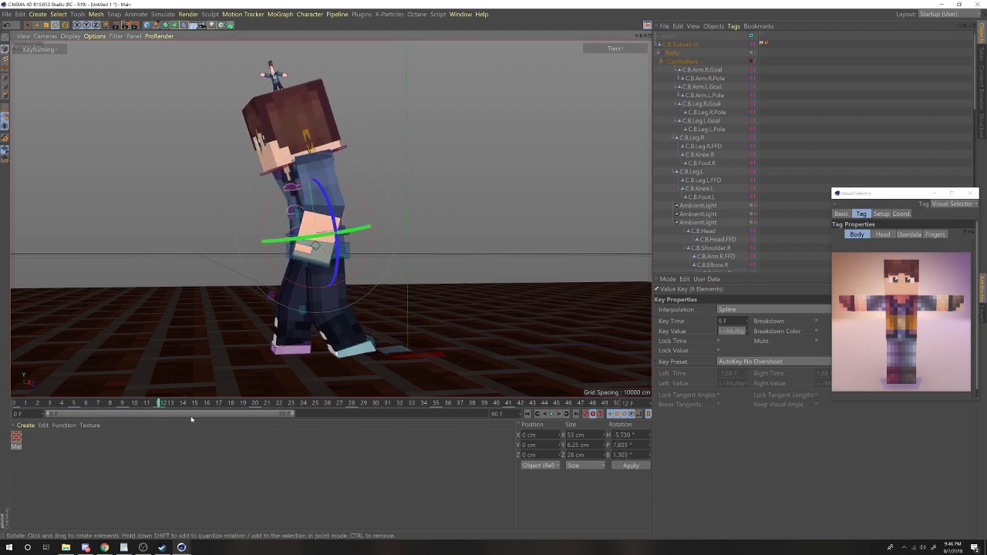
{"action": "left_click_drag", "start_coordinate": [118, 408], "coordinate": [208, 429]}
{"action": "left_click_drag", "start_coordinate": [407, 310], "coordinate": [398, 315]}
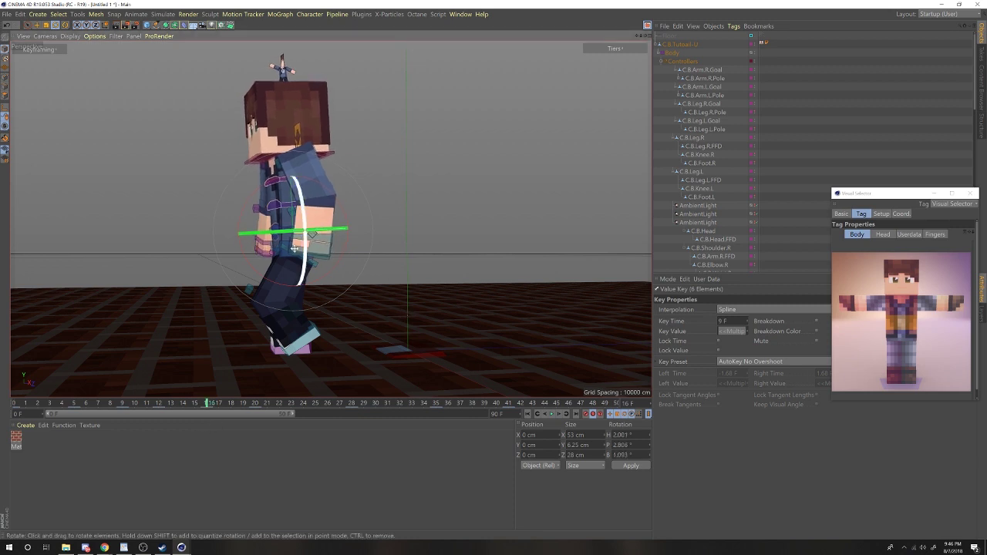
{"action": "left_click_drag", "start_coordinate": [250, 211], "coordinate": [252, 210]}
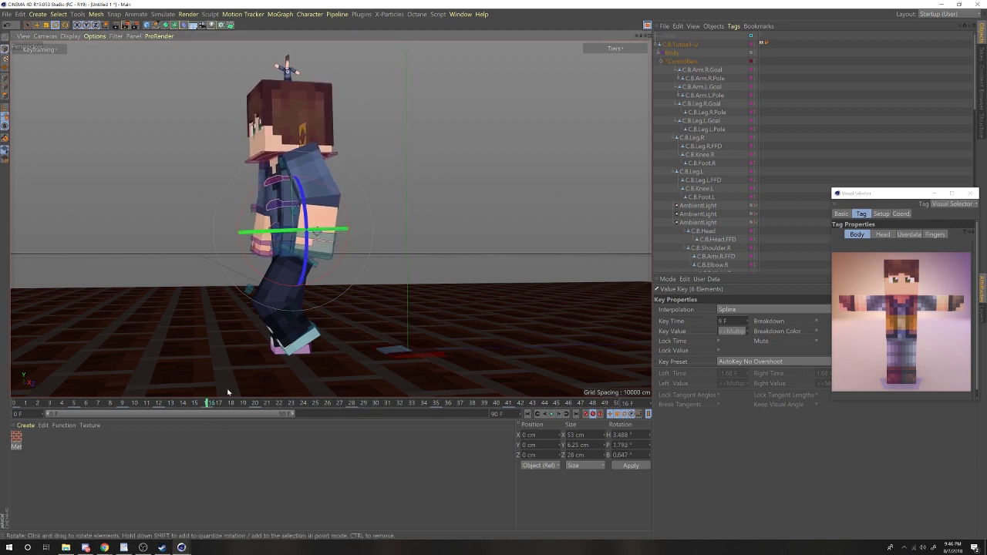
- Undo the last key edit near frame 20, adjust the torso control's rotation around frame 22 and at frame 26, and scrub to frame 32
{"action": "left_click_drag", "start_coordinate": [224, 404], "coordinate": [267, 422]}
{"action": "key", "text": "f"}
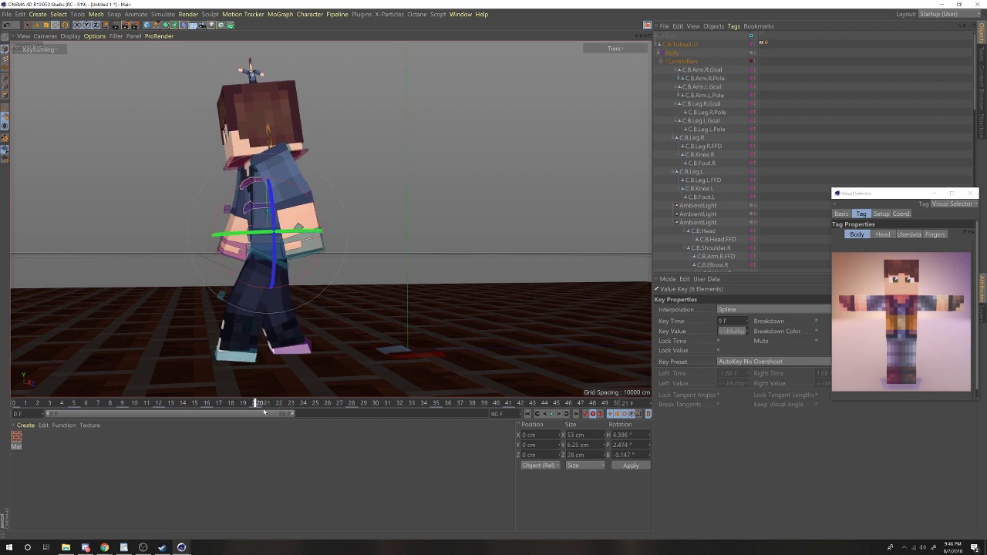
{"action": "key", "text": "g"}
{"action": "left_click_drag", "start_coordinate": [251, 410], "coordinate": [313, 357]}
{"action": "left_click", "coordinate": [242, 402]}
{"action": "key", "text": "ctrl+z"}
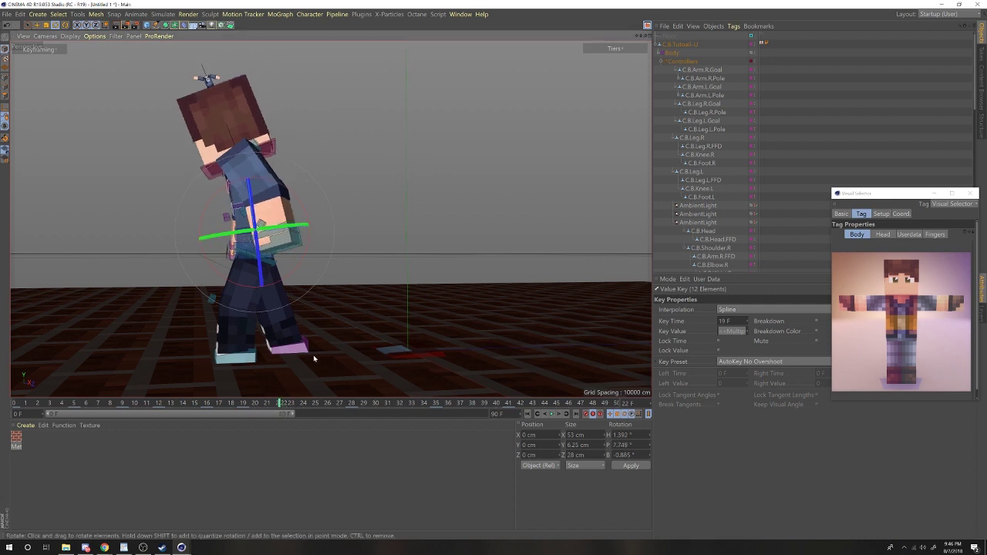
{"action": "left_click_drag", "start_coordinate": [242, 273], "coordinate": [231, 277]}
{"action": "left_click_drag", "start_coordinate": [258, 414], "coordinate": [327, 440]}
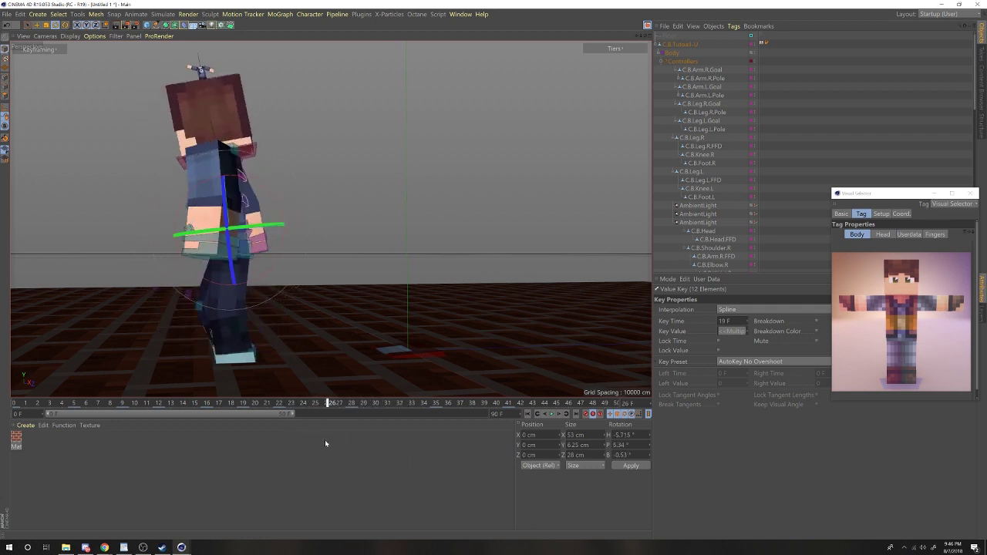
{"action": "left_click_drag", "start_coordinate": [278, 206], "coordinate": [260, 202]}
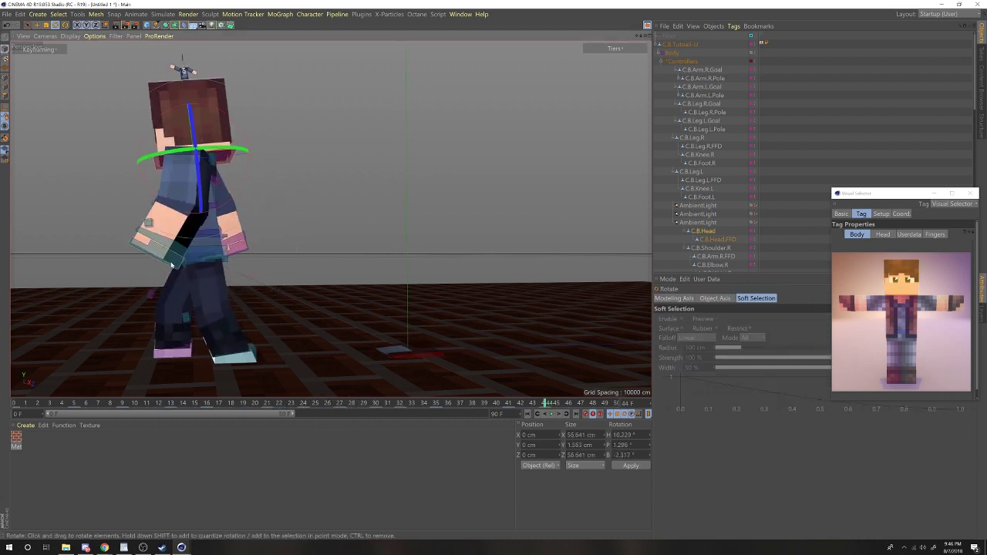
{"action": "left_click_drag", "start_coordinate": [330, 406], "coordinate": [403, 432]}
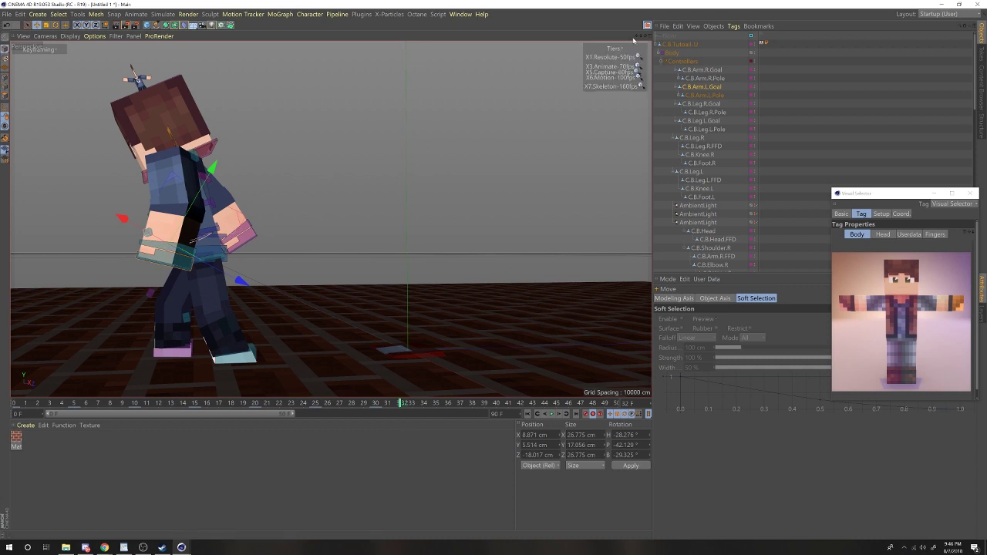
{"action": "left_click_drag", "start_coordinate": [637, 36], "coordinate": [673, 42]}
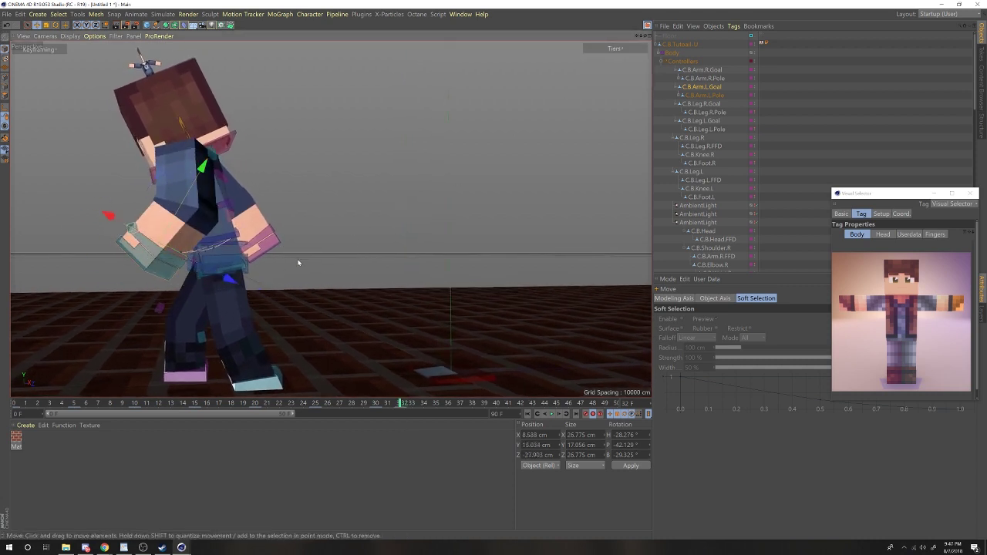
{"action": "left_click", "coordinate": [236, 261]}
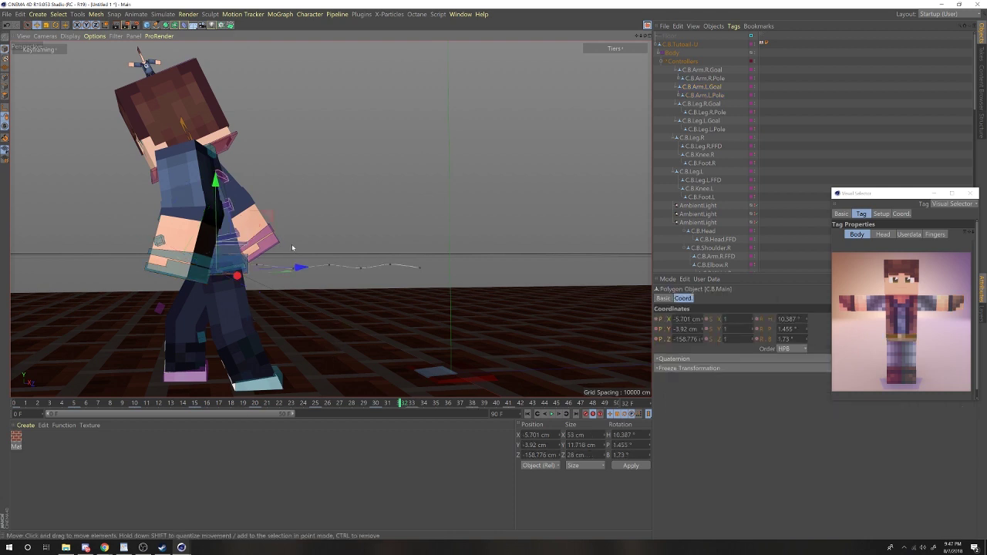
{"action": "left_click_drag", "start_coordinate": [236, 260], "coordinate": [290, 249]}
{"action": "left_click", "coordinate": [223, 212]}
{"action": "mouse_move", "coordinate": [327, 182]}
{"action": "left_mouse_down"}
{"action": "mouse_move", "coordinate": [282, 172]}
{"action": "mouse_move", "coordinate": [319, 184]}
{"action": "left_mouse_up"}
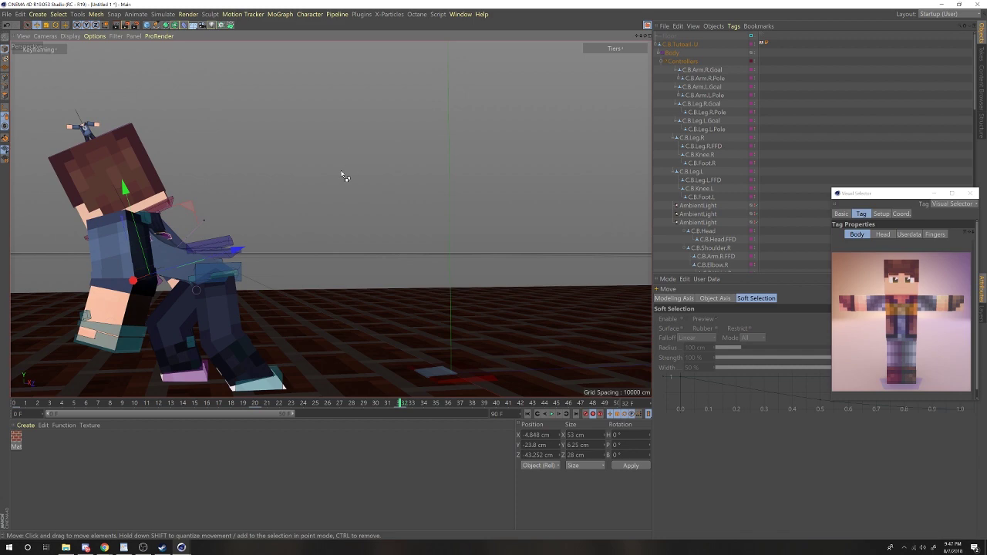
{"action": "key", "text": "ctrl+z"}
{"action": "key", "text": "ctrl+z"}
{"action": "key", "text": "ctrl+z"}
{"action": "key", "text": "ctrl+z"}
{"action": "key", "text": "ctrl+z"}
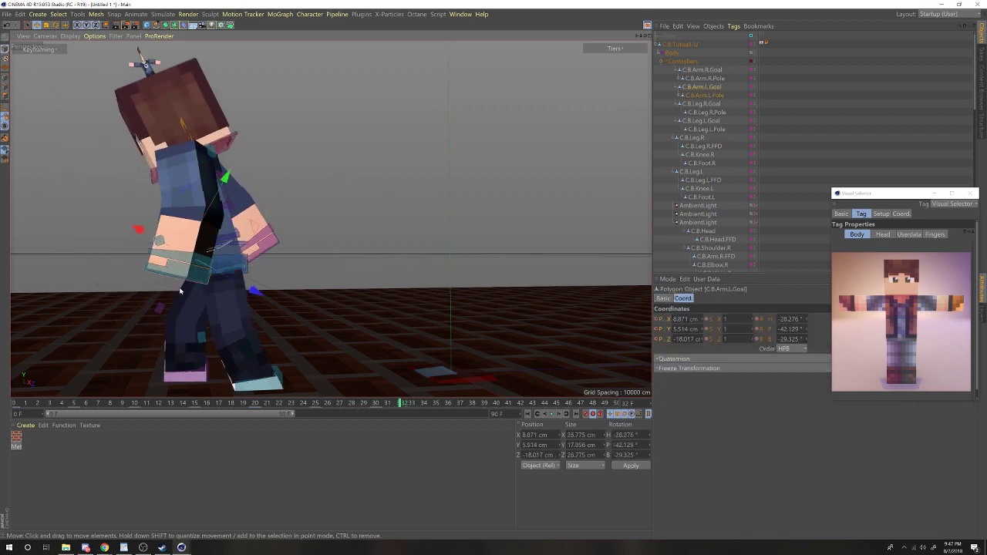
- Move the left hand goal at frame 32 to about X 6, Y 6.8, Z -22.6 cm and rotate it to about -31.7° heading and -30.9° bank
{"action": "left_click_drag", "start_coordinate": [645, 36], "coordinate": [717, 35]}
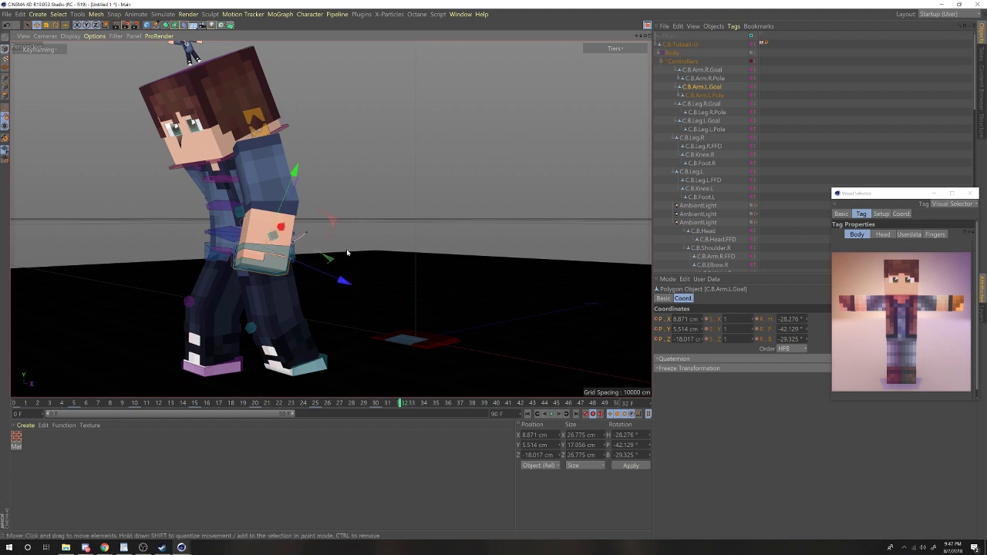
{"action": "left_click_drag", "start_coordinate": [347, 253], "coordinate": [335, 253]}
{"action": "key", "text": "r"}
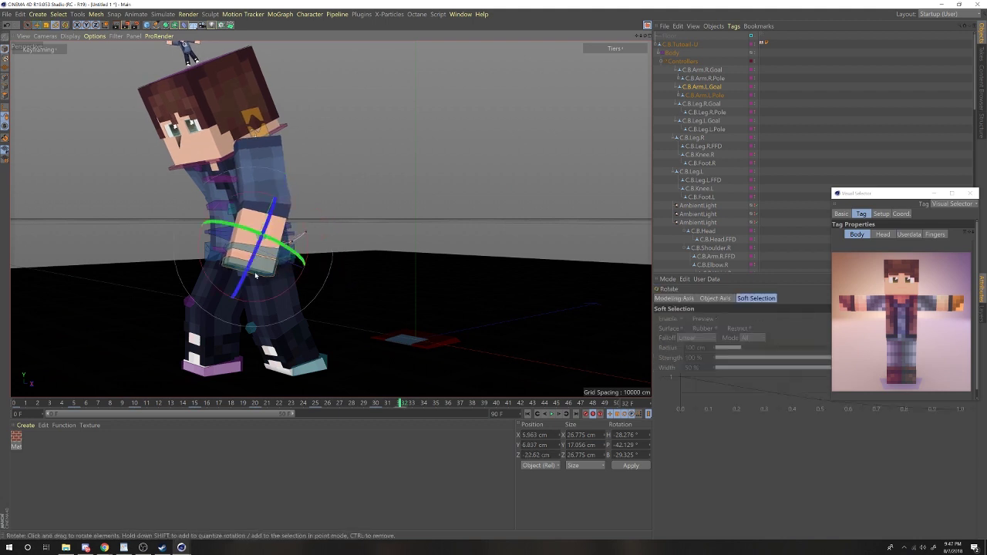
{"action": "left_click_drag", "start_coordinate": [255, 275], "coordinate": [255, 270]}
{"action": "key", "text": "e"}
{"action": "left_click_drag", "start_coordinate": [401, 404], "coordinate": [450, 433]}
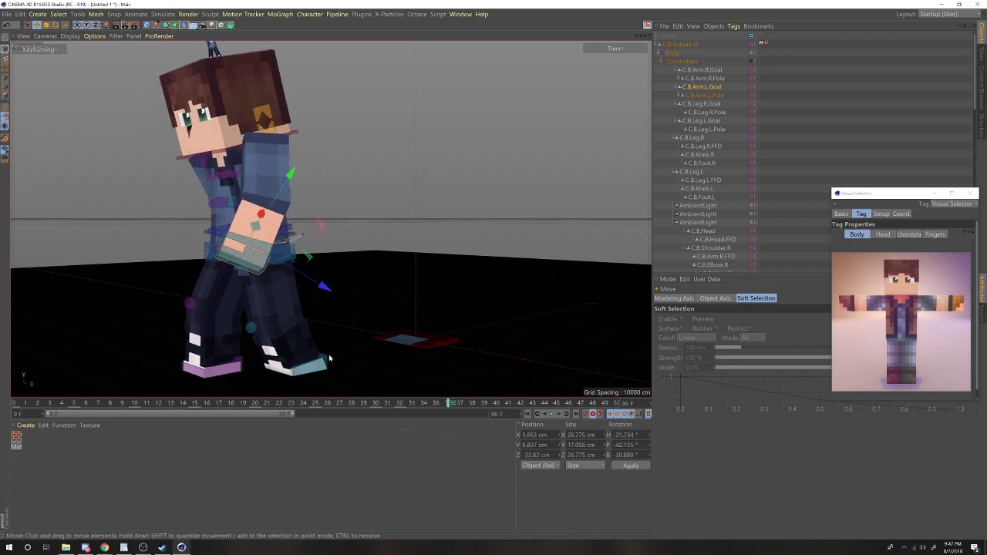
- Move the left hand goal at frame 36 to about X 4.2, Y 9.2, Z -25.2 cm and rotate it to about -37.5° heading and -34.6° bank
{"action": "left_click_drag", "start_coordinate": [329, 357], "coordinate": [321, 353]}
{"action": "key", "text": "r"}
{"action": "left_click_drag", "start_coordinate": [260, 277], "coordinate": [261, 283]}
{"action": "key", "text": "e"}
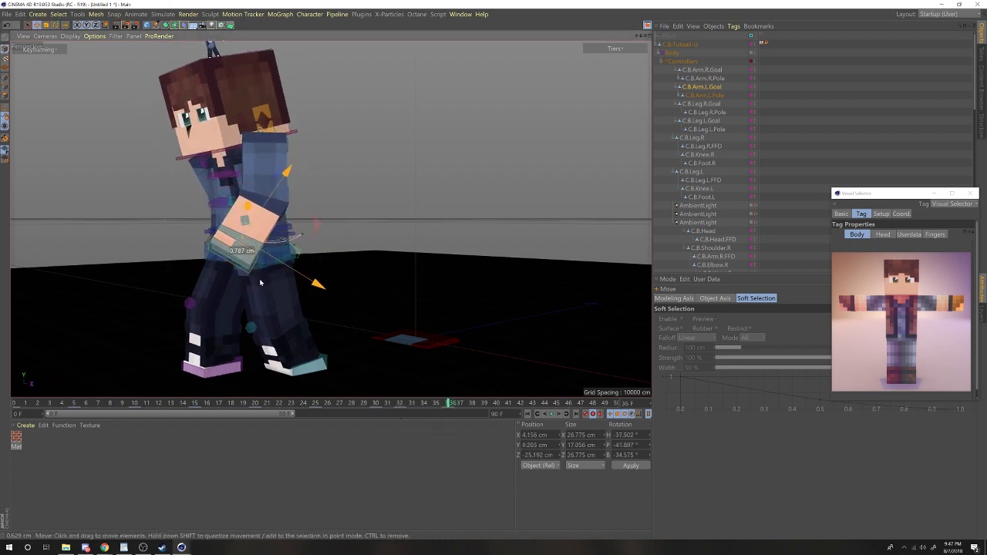
- Move the left hand goal at frame 40 to about X 6.9, Y 1.5, Z -7.7 cm
{"action": "left_click_drag", "start_coordinate": [442, 397], "coordinate": [495, 403]}
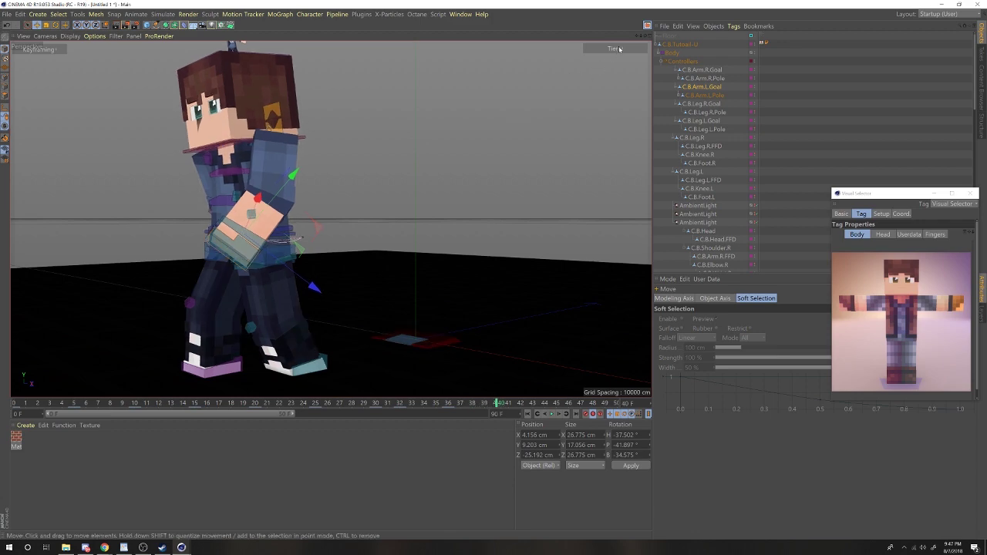
{"action": "left_click_drag", "start_coordinate": [646, 37], "coordinate": [551, 27]}
{"action": "left_click_drag", "start_coordinate": [414, 196], "coordinate": [456, 196]}
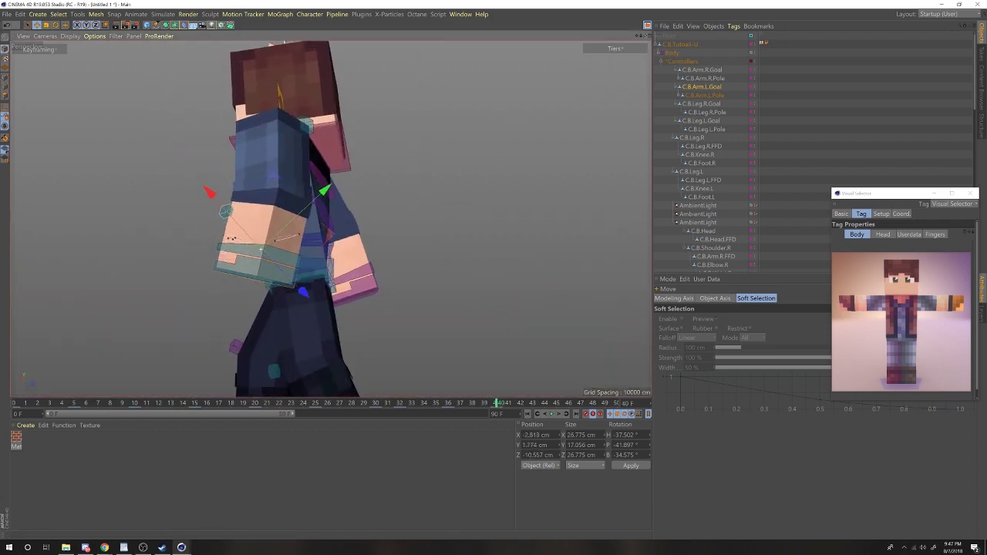
{"action": "left_click_drag", "start_coordinate": [645, 36], "coordinate": [717, 35]}
{"action": "left_click_drag", "start_coordinate": [463, 206], "coordinate": [488, 220]}
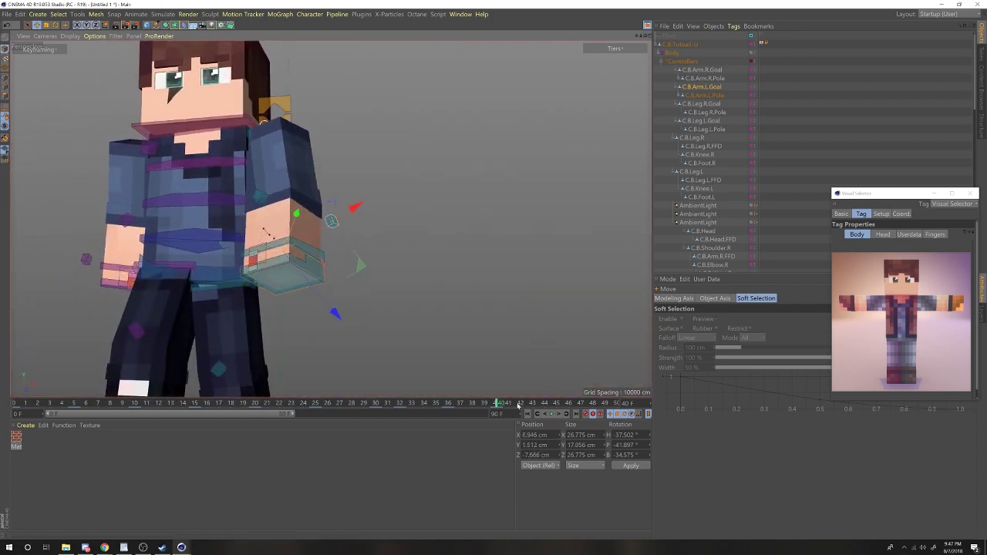
- Move the left hand goal at frame 48 to about X 8.3, Y 1.1, Z -3.8 cm and rotate it to about -27.2° heading and -30° bank
{"action": "left_click_drag", "start_coordinate": [518, 405], "coordinate": [570, 408]}
{"action": "key", "text": "g"}
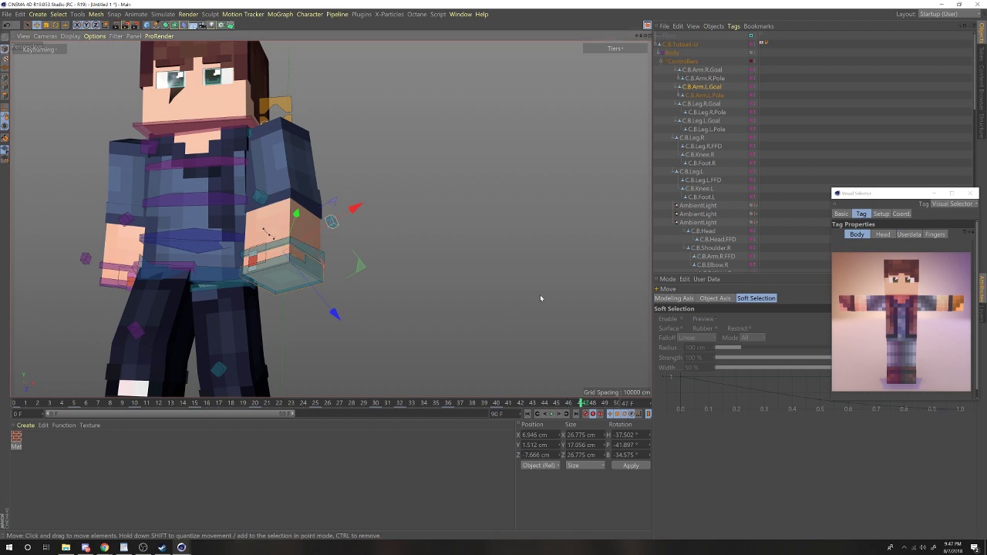
{"action": "left_click_drag", "start_coordinate": [645, 36], "coordinate": [538, 138]}
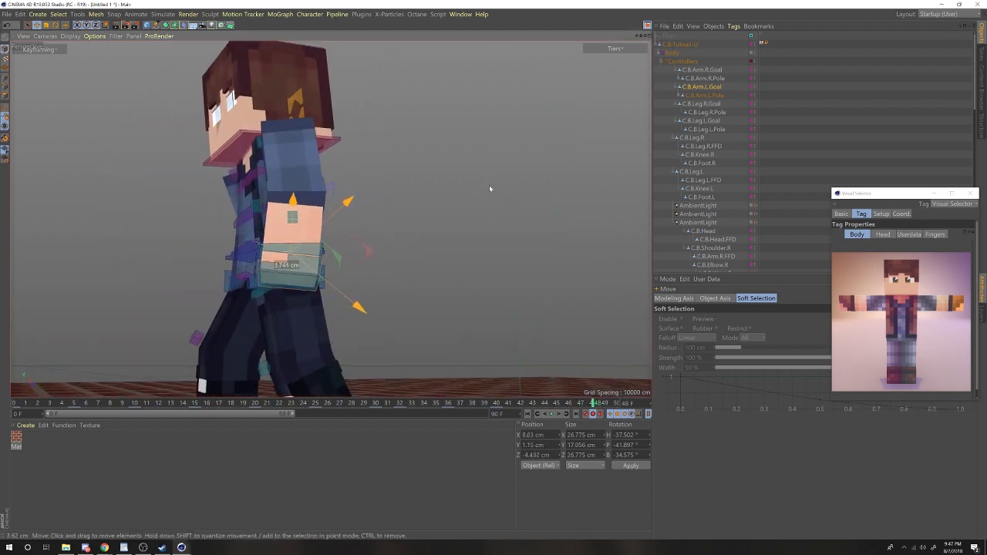
{"action": "key", "text": "r"}
{"action": "left_click_drag", "start_coordinate": [318, 277], "coordinate": [321, 276]}
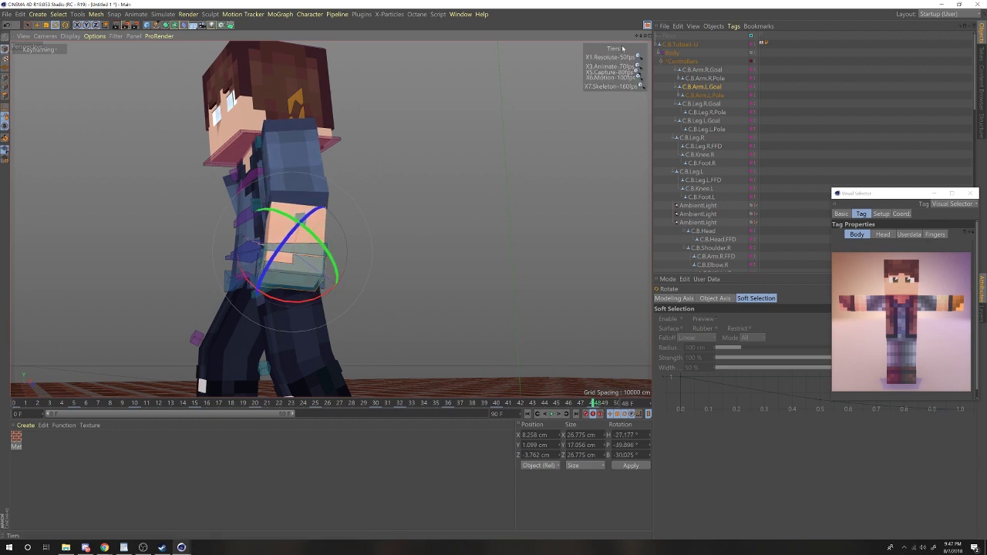
{"action": "key", "text": "e"}
{"action": "left_click_drag", "start_coordinate": [645, 35], "coordinate": [804, 73]}
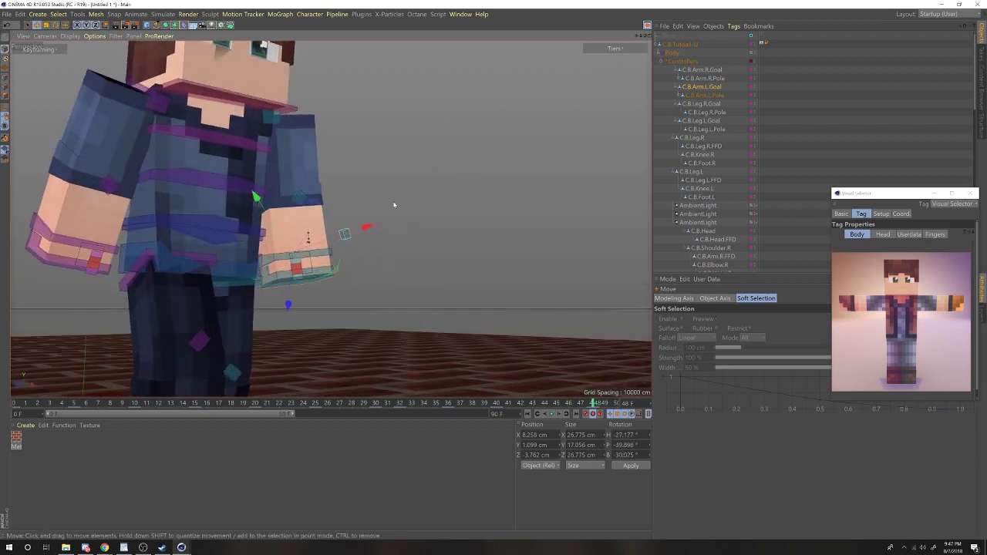
- Adjust the waist control at frame 48 to about 8.5° heading, 1° pitch, 1.1° bank and position X -5.4, Y -3.6, Z -157.8 cm
{"action": "left_click", "coordinate": [232, 275]}
{"action": "key", "text": "r"}
{"action": "left_click_drag", "start_coordinate": [217, 254], "coordinate": [222, 257]}
{"action": "key", "text": "e"}
{"action": "left_click_drag", "start_coordinate": [645, 35], "coordinate": [669, 6]}
{"action": "left_click_drag", "start_coordinate": [438, 120], "coordinate": [384, 164]}
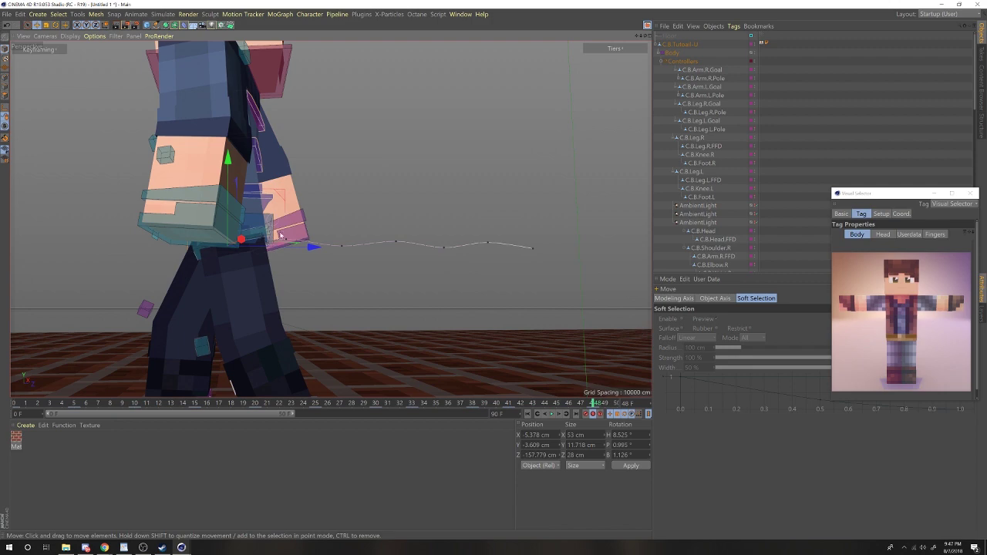
- Select the right hand goal and reposition it at about frames 35 and 38
{"action": "left_click", "coordinate": [303, 225]}
{"action": "left_click_drag", "start_coordinate": [645, 36], "coordinate": [886, 71]}
{"action": "left_click_drag", "start_coordinate": [374, 403], "coordinate": [432, 411]}
{"action": "left_click_drag", "start_coordinate": [370, 341], "coordinate": [409, 348]}
{"action": "left_click_drag", "start_coordinate": [436, 403], "coordinate": [469, 403]}
{"action": "left_click_drag", "start_coordinate": [455, 347], "coordinate": [436, 350]}
- Reposition the right hand goal at frame 42, and move it to about X -4.3, Y 0.6, Z 2.1 cm at frame 48
{"action": "left_click_drag", "start_coordinate": [472, 403], "coordinate": [530, 405]}
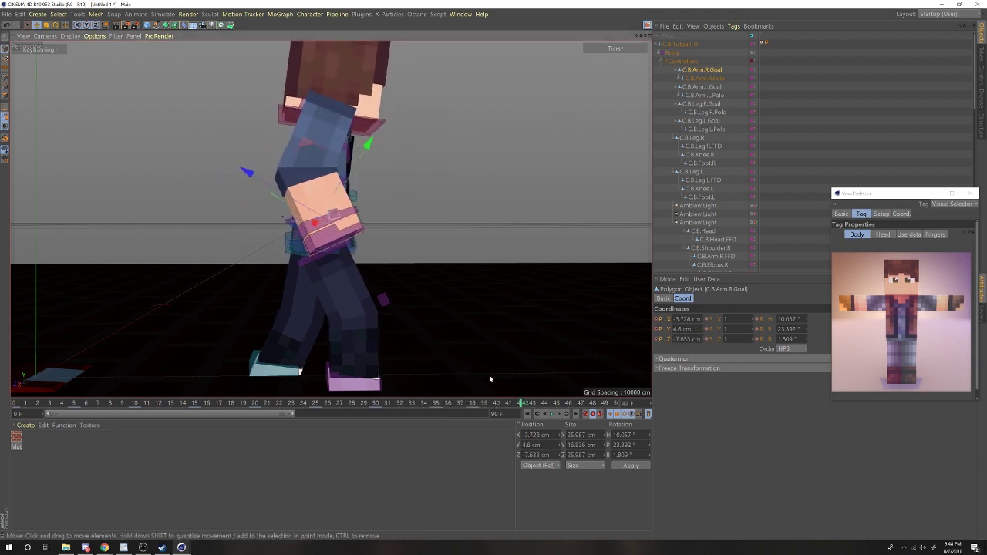
{"action": "left_click_drag", "start_coordinate": [472, 369], "coordinate": [451, 378]}
{"action": "left_click_drag", "start_coordinate": [550, 404], "coordinate": [596, 403]}
{"action": "left_click_drag", "start_coordinate": [429, 332], "coordinate": [425, 330]}
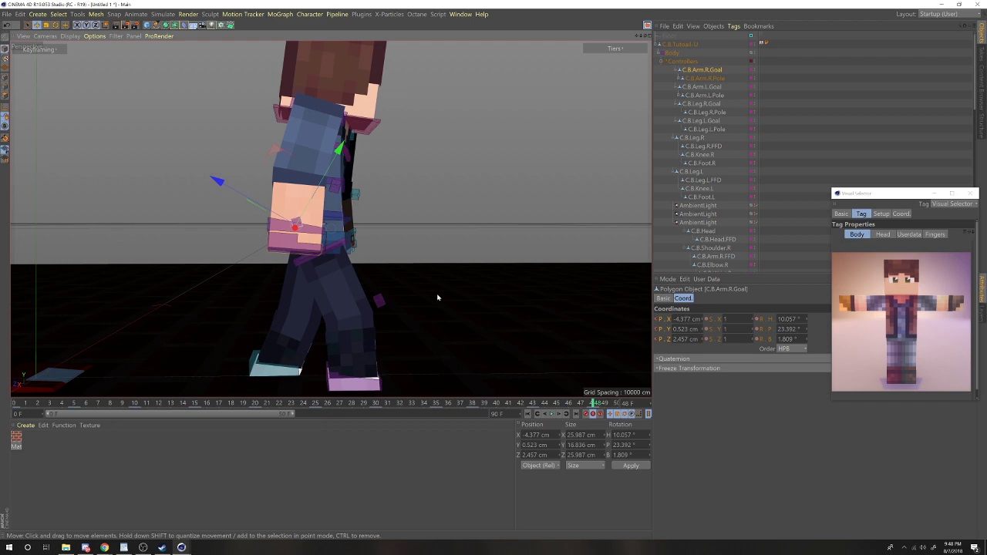
{"action": "left_click_drag", "start_coordinate": [437, 295], "coordinate": [440, 293]}
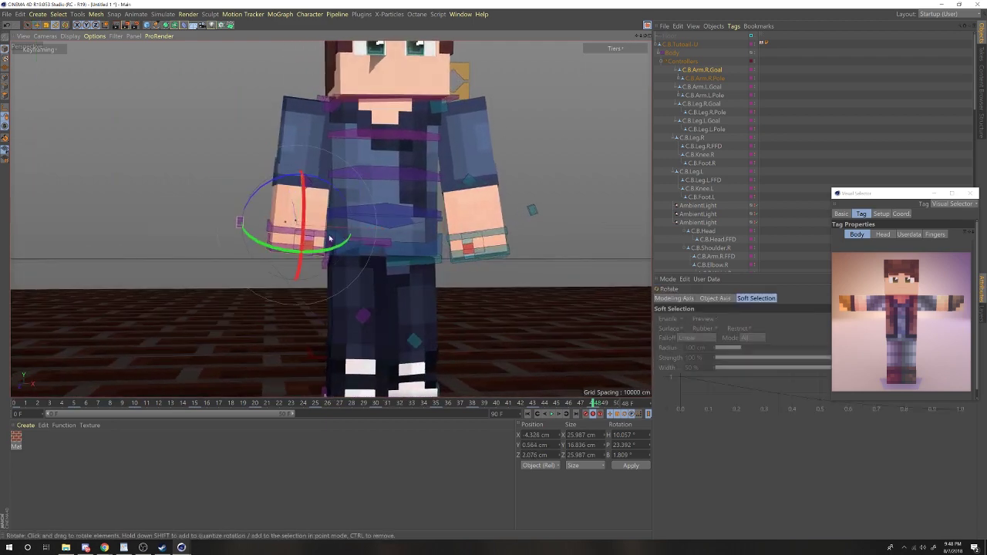
- Adjust the torso control's rotation and the left hand goal's position at frame 48
{"action": "left_click", "coordinate": [415, 383]}
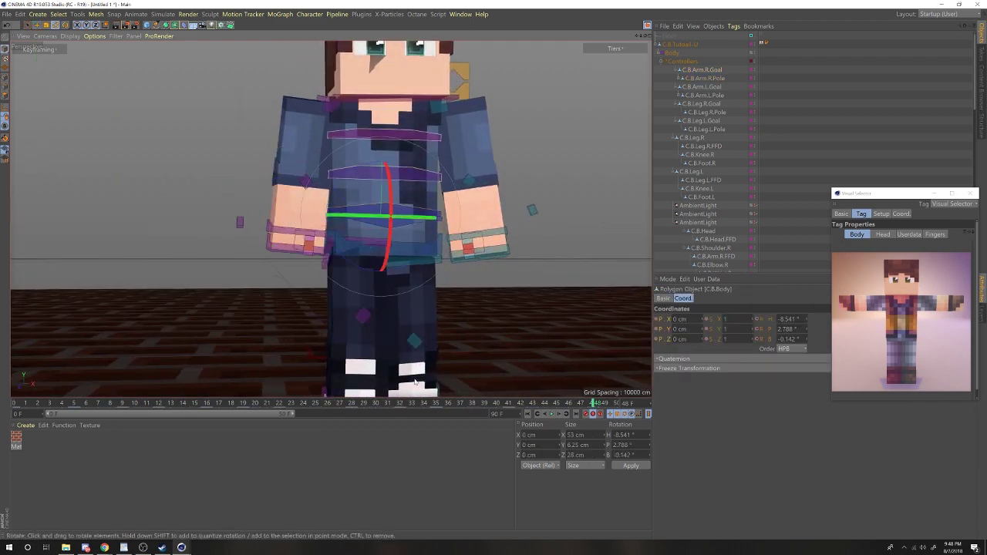
{"action": "left_click_drag", "start_coordinate": [402, 192], "coordinate": [403, 191]}
{"action": "left_click", "coordinate": [498, 254]}
{"action": "key", "text": "e"}
{"action": "mouse_move", "coordinate": [493, 281]}
{"action": "left_mouse_down"}
{"action": "mouse_move", "coordinate": [496, 293]}
{"action": "mouse_move", "coordinate": [494, 283]}
{"action": "left_mouse_up"}
{"action": "left_click_drag", "start_coordinate": [555, 293], "coordinate": [546, 291]}
- Rotate the head control slightly in pitch at frame 48 and clear the selection
{"action": "left_click_drag", "start_coordinate": [638, 37], "coordinate": [589, 84]}
{"action": "left_click", "coordinate": [358, 144]}
{"action": "key", "text": "r"}
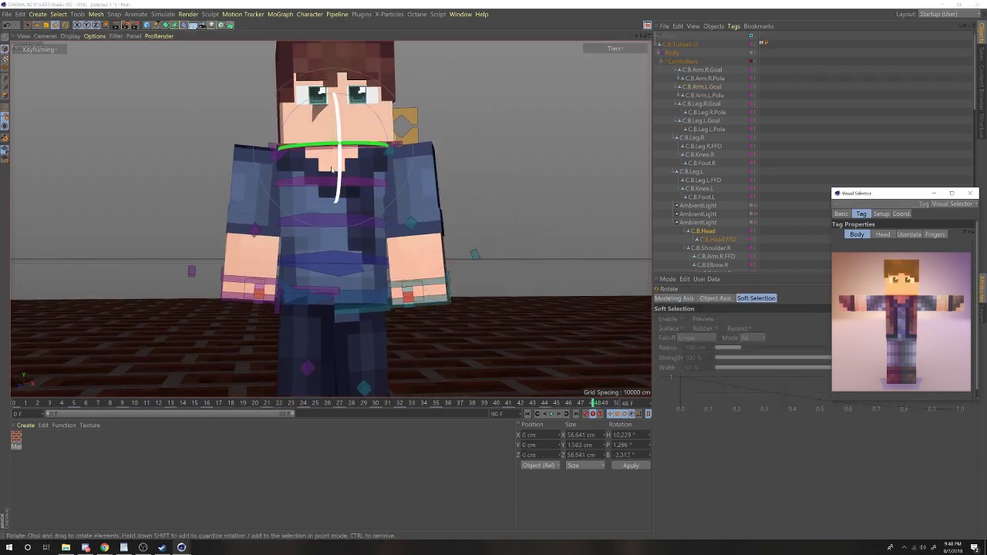
{"action": "left_click_drag", "start_coordinate": [332, 170], "coordinate": [324, 181]}
{"action": "left_click_drag", "start_coordinate": [645, 36], "coordinate": [601, 65]}
{"action": "left_click", "coordinate": [816, 115]}
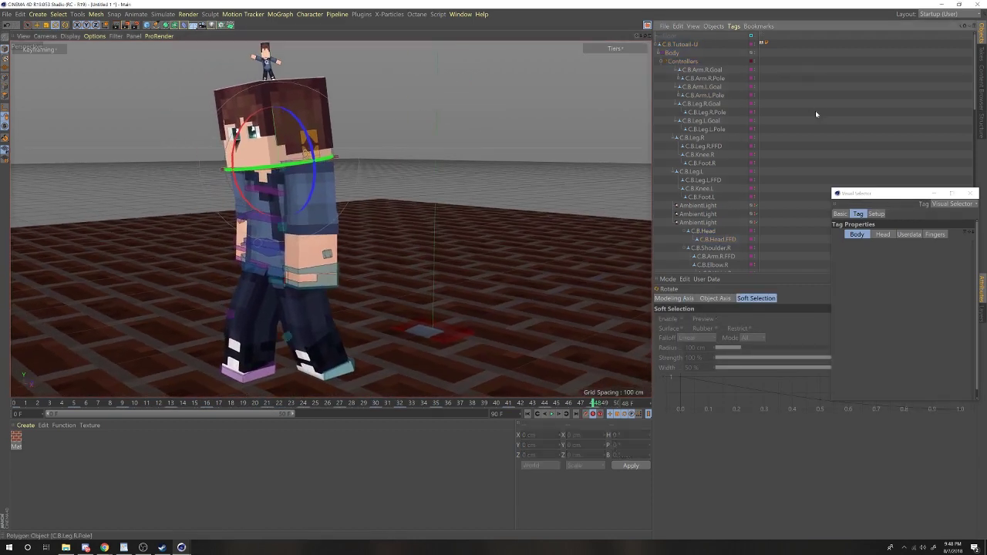
- Play back the walk, select the head control and open its F-curves below the character
{"action": "left_click", "coordinate": [531, 414]}
{"action": "left_click", "coordinate": [551, 414]}
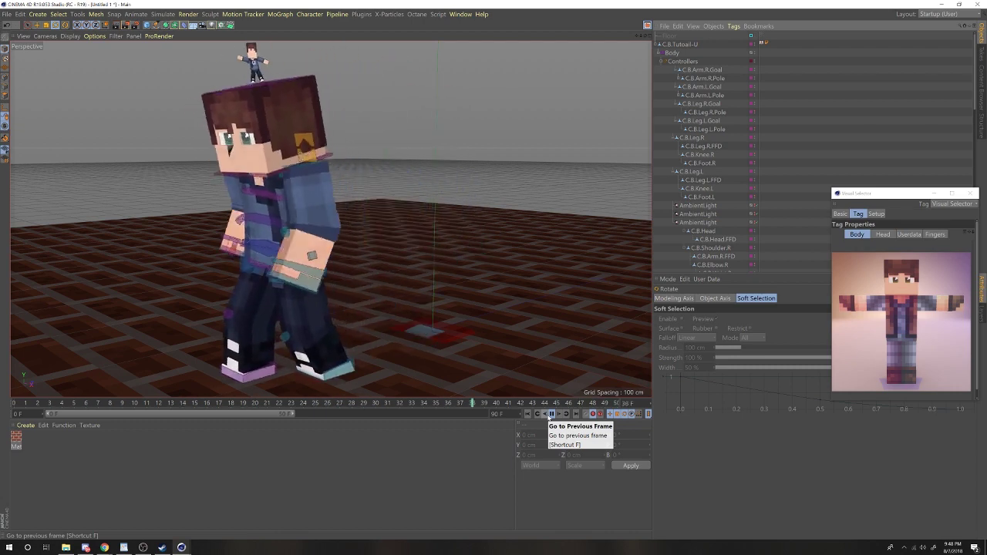
{"action": "left_click", "coordinate": [902, 284]}
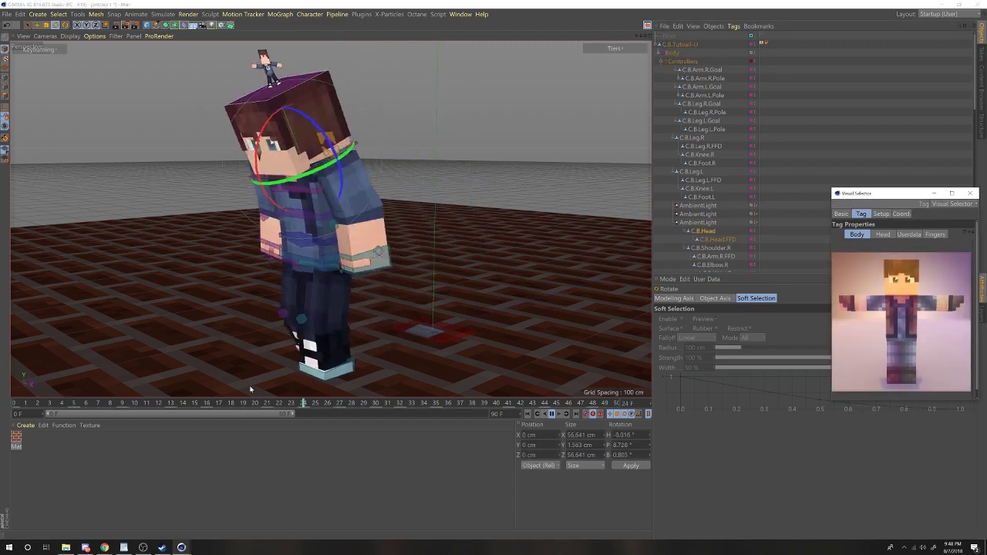
{"action": "right_click", "coordinate": [708, 231]}
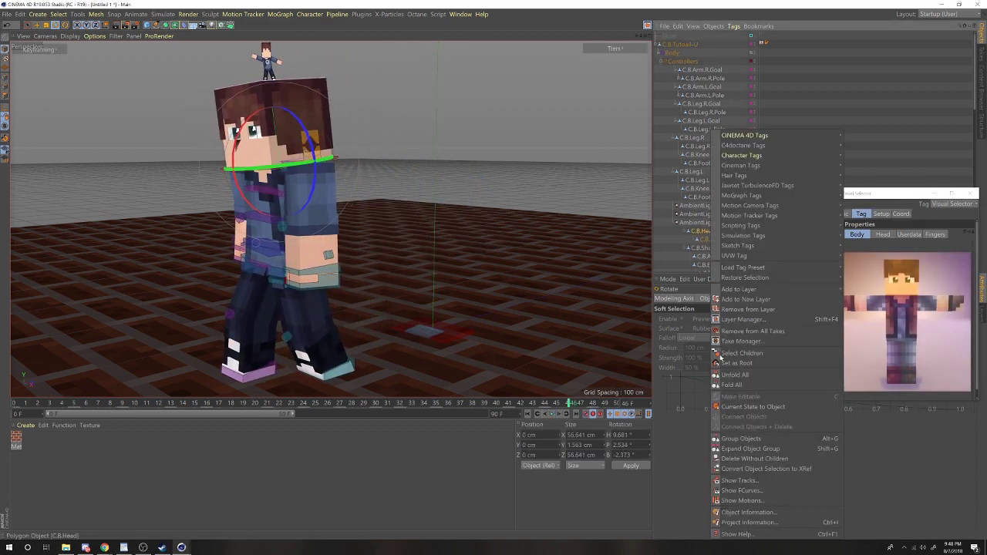
{"action": "left_click", "coordinate": [771, 489]}
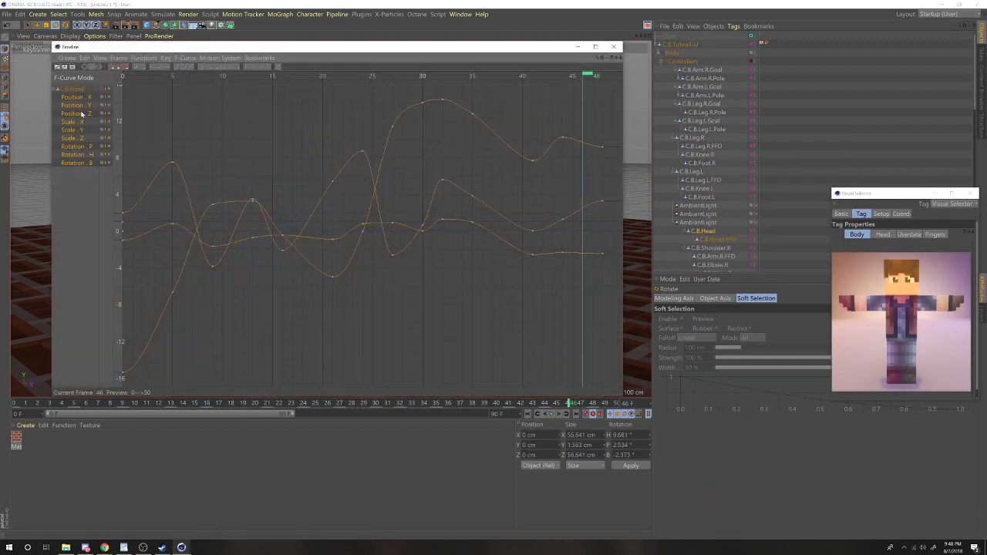
{"action": "left_click_drag", "start_coordinate": [342, 50], "coordinate": [324, 323]}
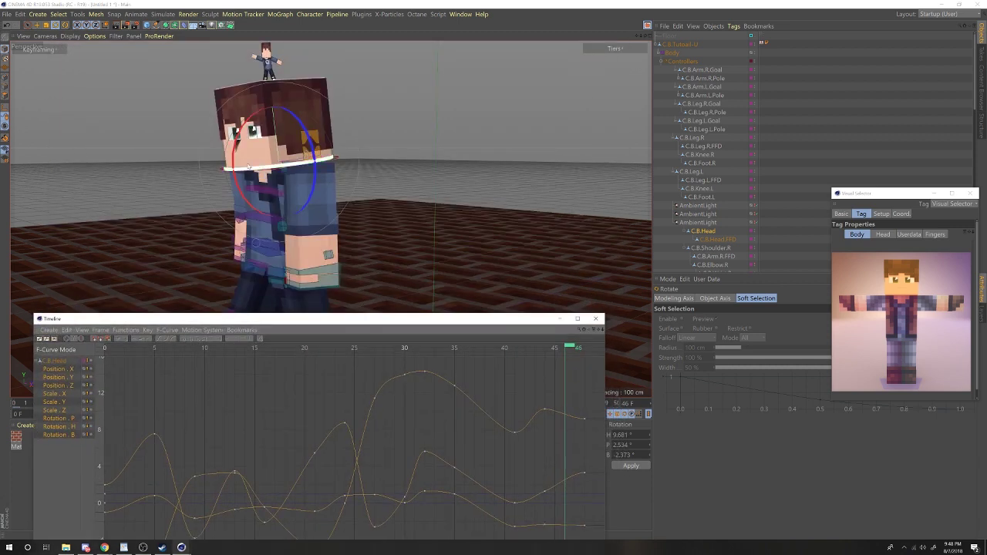
- Try rotating the head control to about 14.9° pitch at frame 46, and undo the rotation
{"action": "key", "text": "ctrl+z"}
{"action": "left_click", "coordinate": [330, 155]}
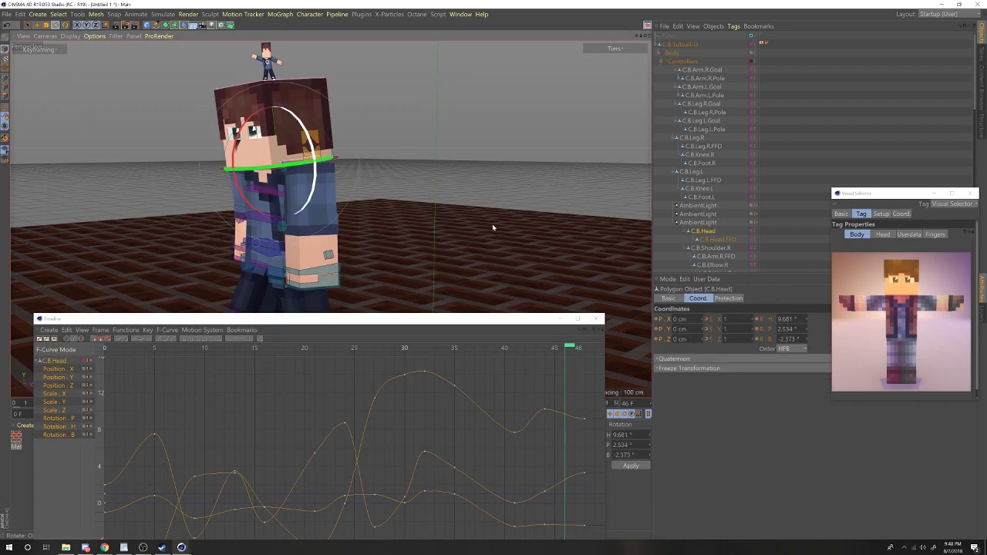
{"action": "left_click_drag", "start_coordinate": [236, 151], "coordinate": [236, 172]}
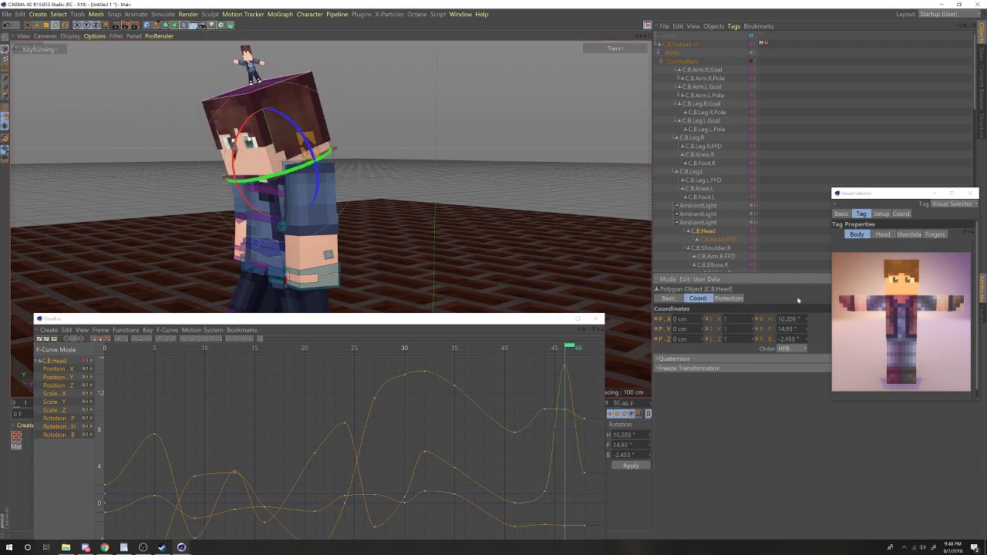
{"action": "key", "text": "ctrl+z"}
- Isolate the head control's Rotation . P curve by hiding its other tracks in the F-curve view
{"action": "left_click", "coordinate": [66, 418]}
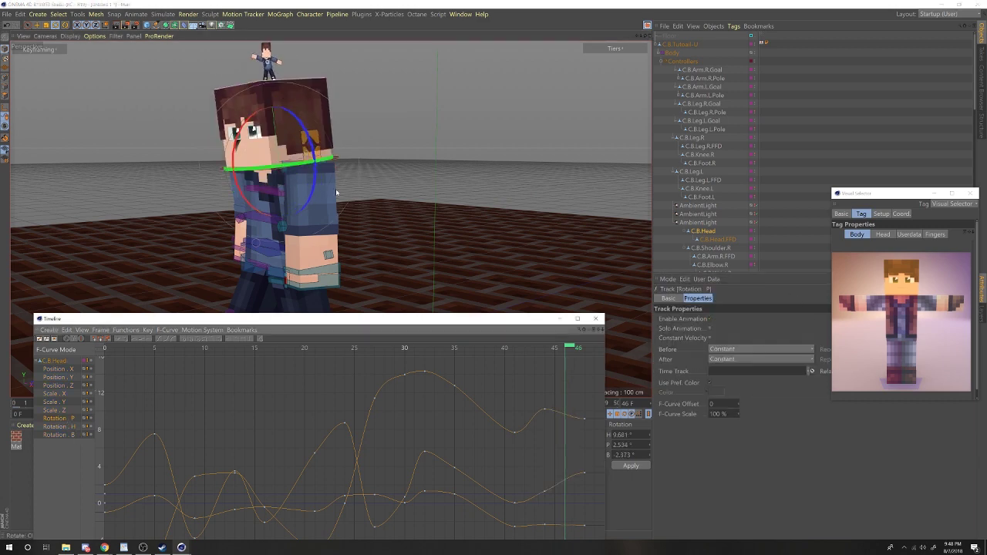
{"action": "left_click_drag", "start_coordinate": [409, 329], "coordinate": [454, 156]}
{"action": "left_click", "coordinate": [123, 164]}
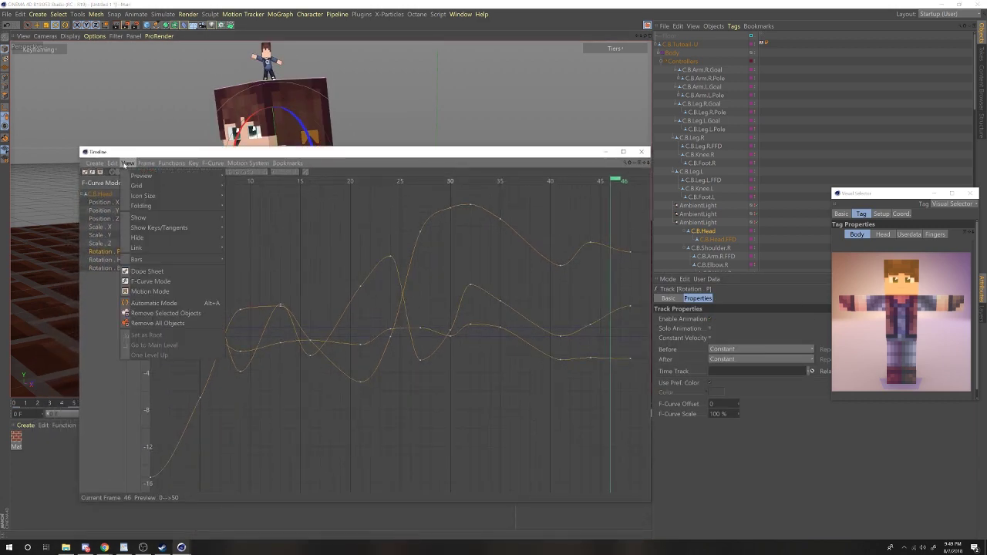
{"action": "mouse_move", "coordinate": [200, 237]}
{"action": "left_click", "coordinate": [253, 249]}
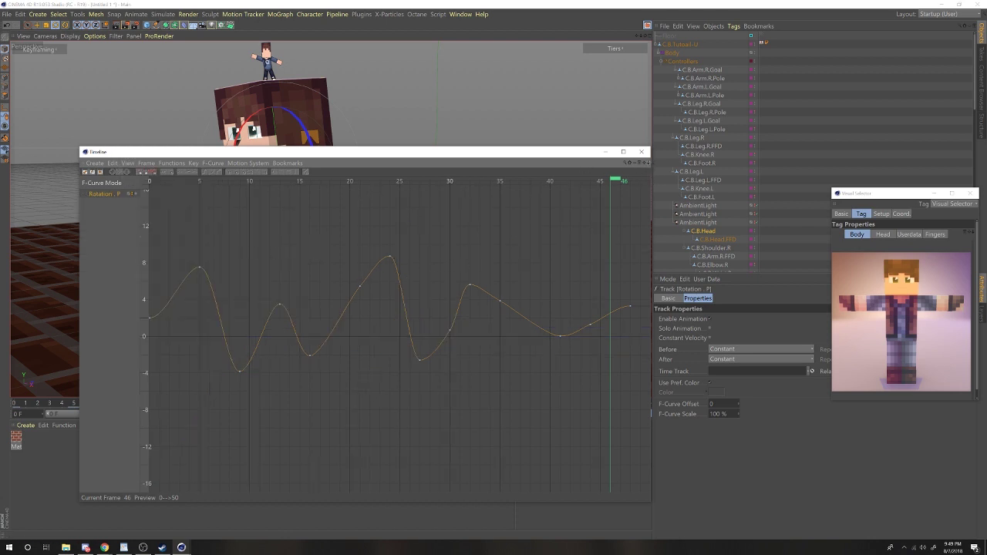
{"action": "mouse_move", "coordinate": [645, 164]}
{"action": "left_mouse_down"}
{"action": "mouse_move", "coordinate": [644, 177]}
{"action": "mouse_move", "coordinate": [637, 165]}
{"action": "left_mouse_up"}
{"action": "left_click_drag", "start_coordinate": [526, 149], "coordinate": [684, 155]}
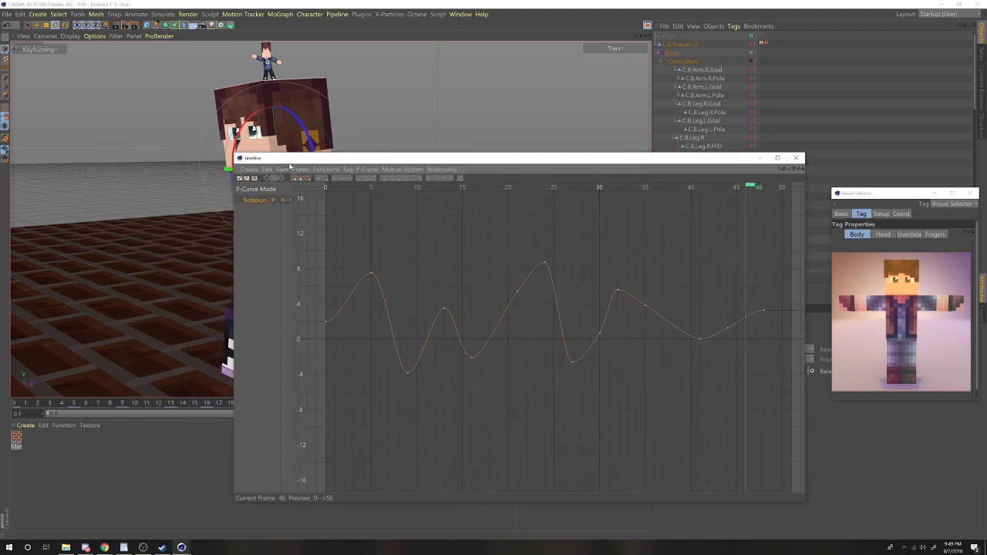
- Test tilting the head control forward beside its pitch curve, and undo the tilt
{"action": "left_click_drag", "start_coordinate": [292, 159], "coordinate": [343, 147]}
{"action": "left_click_drag", "start_coordinate": [239, 139], "coordinate": [251, 189]}
{"action": "key", "text": "ctrl+z"}
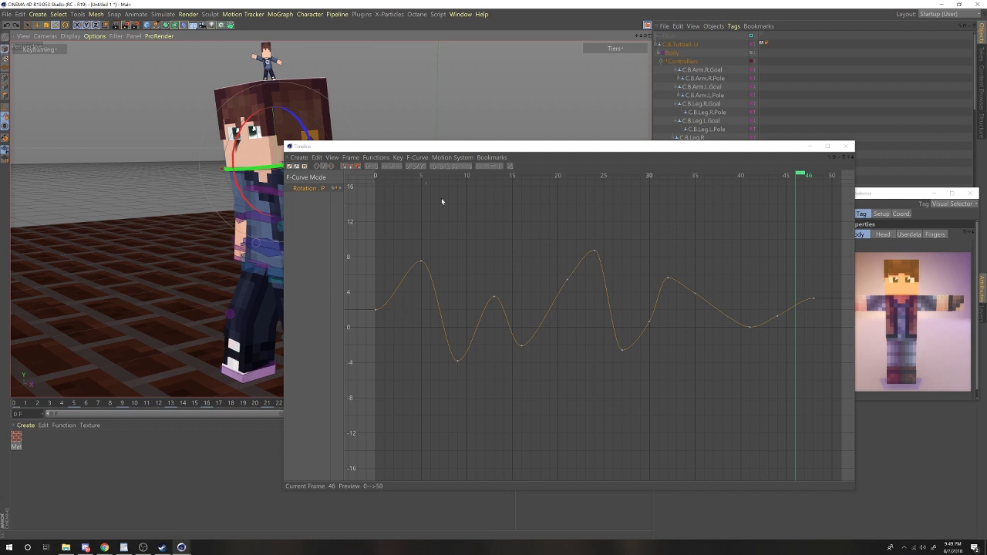
- Flatten the head's pitch curve by lowering its peaks to about 4° at frame 5 and 2.4° at frame 13 and raising its dips to about -1.5°
{"action": "left_click_drag", "start_coordinate": [395, 176], "coordinate": [531, 214]}
{"action": "left_click_drag", "start_coordinate": [460, 212], "coordinate": [492, 242]}
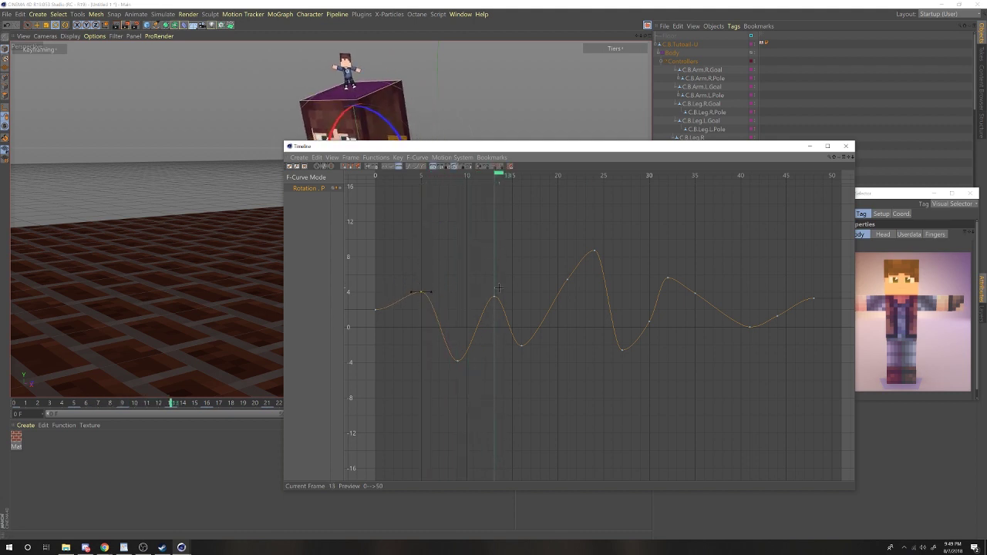
{"action": "left_click_drag", "start_coordinate": [494, 298], "coordinate": [494, 307]}
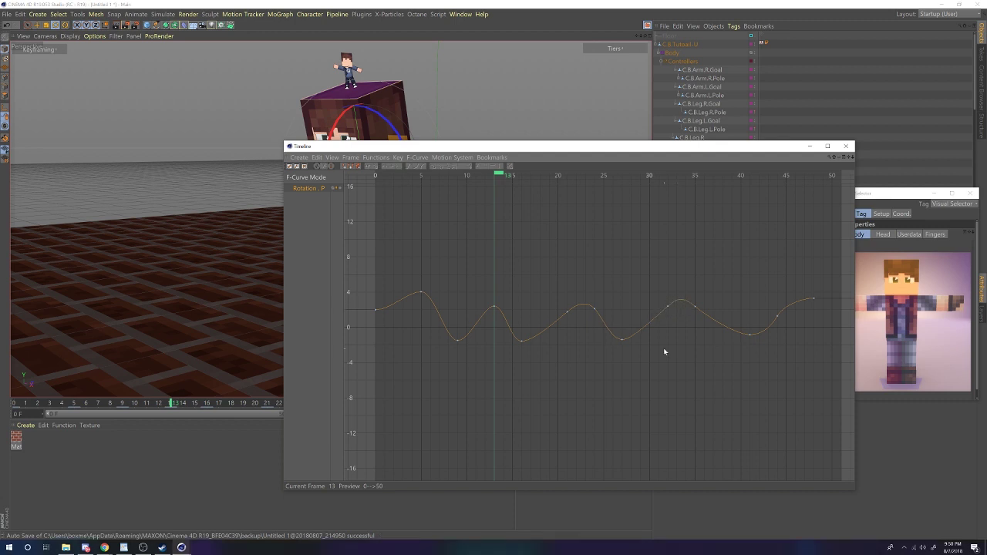
- Play back the walk to examine the head motion with the flattened pitch curve
{"action": "left_click_drag", "start_coordinate": [478, 149], "coordinate": [438, 446]}
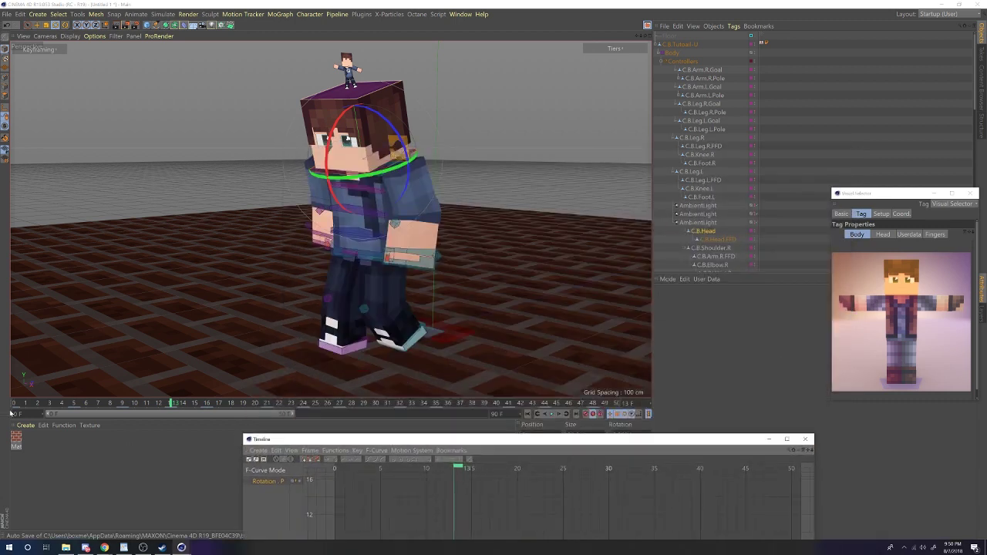
{"action": "left_click_drag", "start_coordinate": [171, 403], "coordinate": [99, 423]}
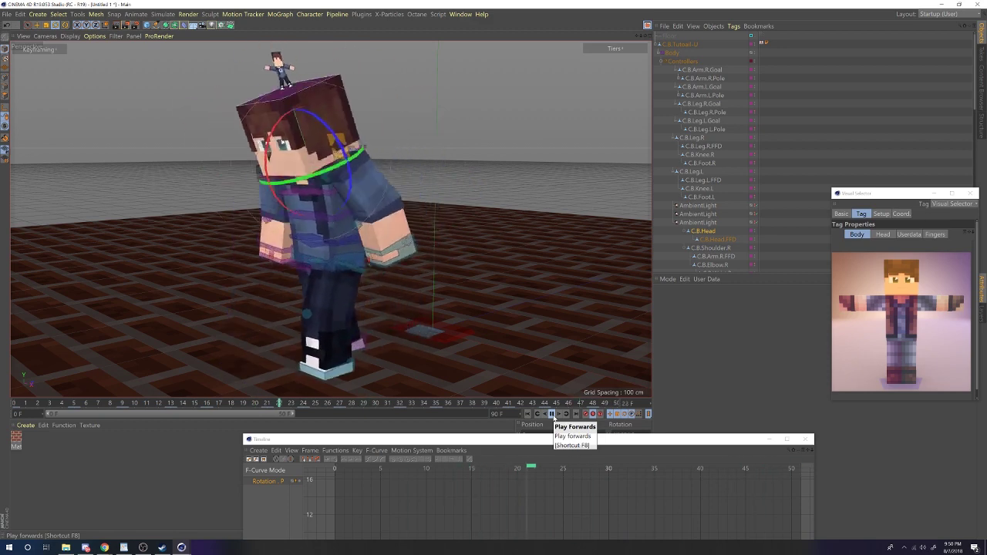
{"action": "left_click", "coordinate": [552, 414]}
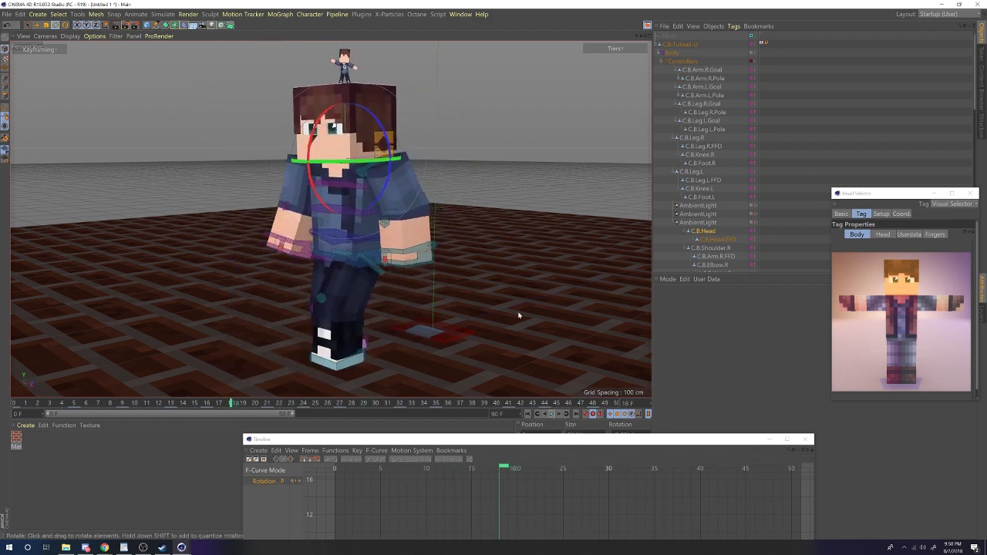
{"action": "left_click", "coordinate": [519, 316]}
- Select the body control on the torso, show its F-curves and select its Rotation . P track
{"action": "left_click", "coordinate": [358, 240]}
{"action": "left_click_drag", "start_coordinate": [453, 441], "coordinate": [448, 244]}
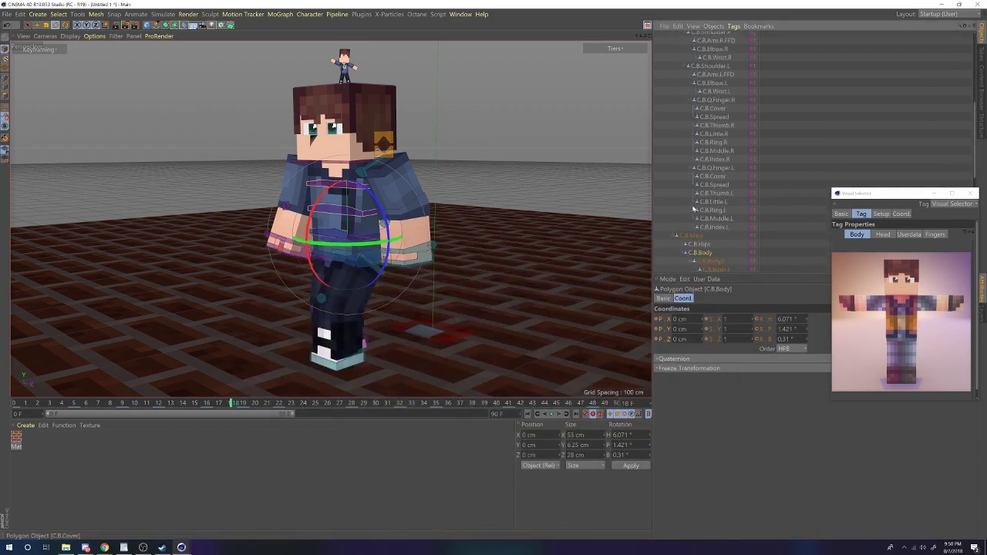
{"action": "scroll", "coordinate": [696, 219], "scroll_direction": "up", "scroll_amount": 2}
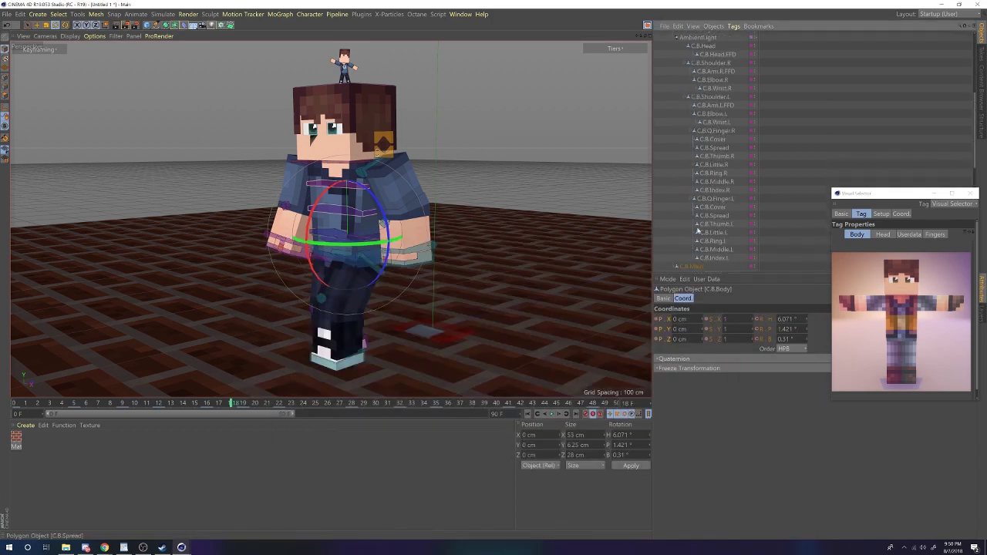
{"action": "scroll", "coordinate": [715, 254], "scroll_direction": "down", "scroll_amount": 4}
{"action": "right_click", "coordinate": [699, 203]}
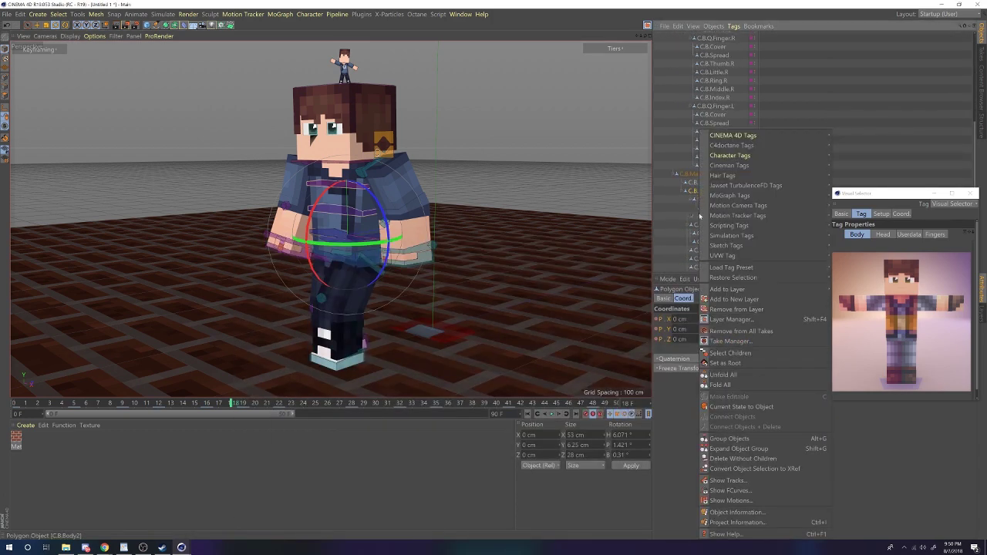
{"action": "left_click", "coordinate": [720, 486]}
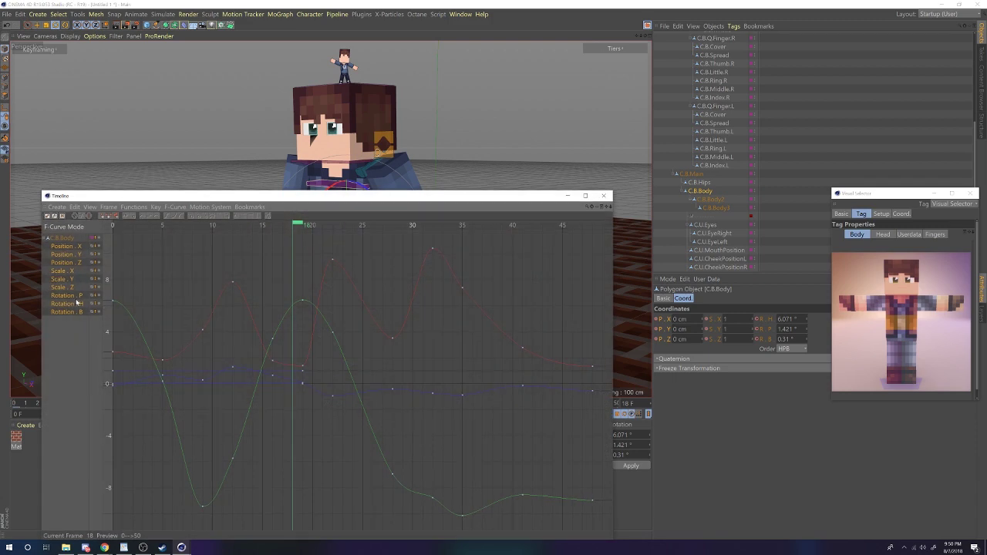
{"action": "left_click", "coordinate": [76, 297]}
{"action": "left_click_drag", "start_coordinate": [339, 200], "coordinate": [320, 391]}
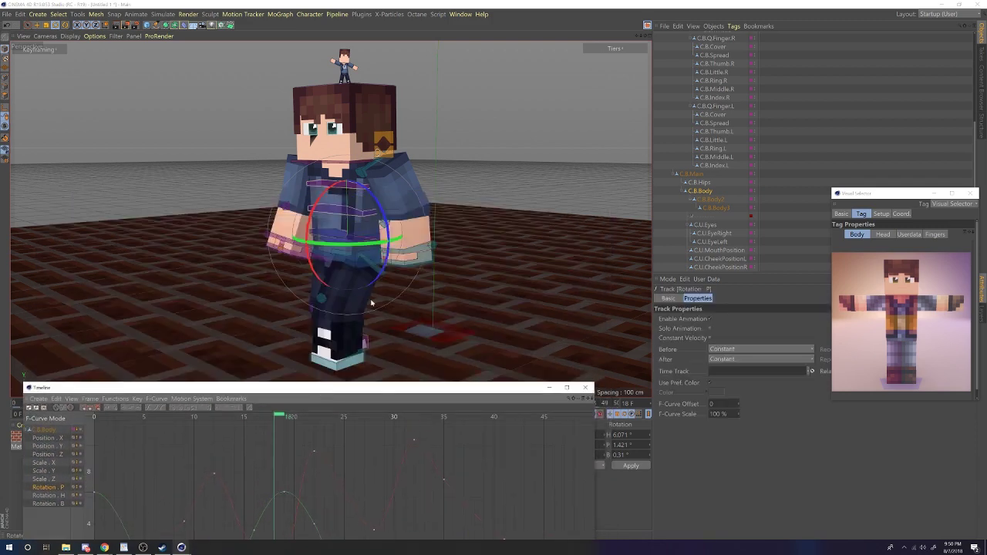
- Test leaning the body control backward to about -17.6° pitch, and undo the lean
{"action": "left_click", "coordinate": [608, 302]}
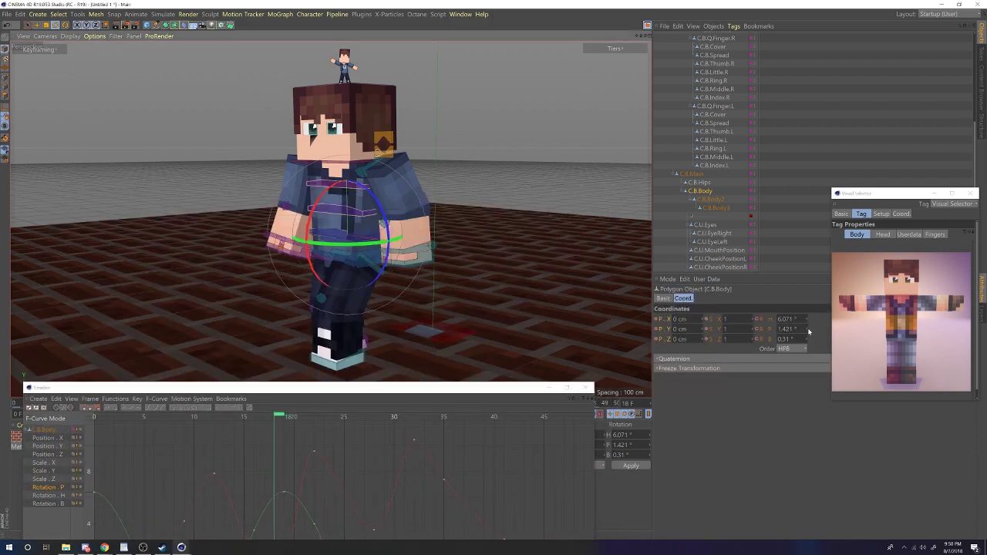
{"action": "left_click", "coordinate": [807, 343]}
{"action": "left_click_drag", "start_coordinate": [806, 332], "coordinate": [791, 331]}
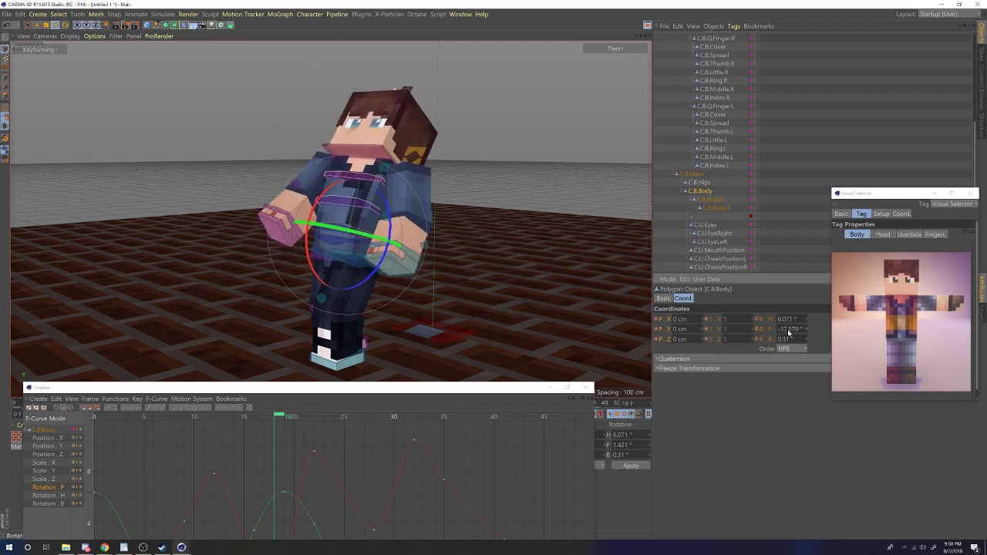
{"action": "key", "text": "ctrl+z"}
- Isolate the body control's Rotation . P curve by hiding its unselected tracks in the F-curve view
{"action": "left_click_drag", "start_coordinate": [344, 391], "coordinate": [481, 130]}
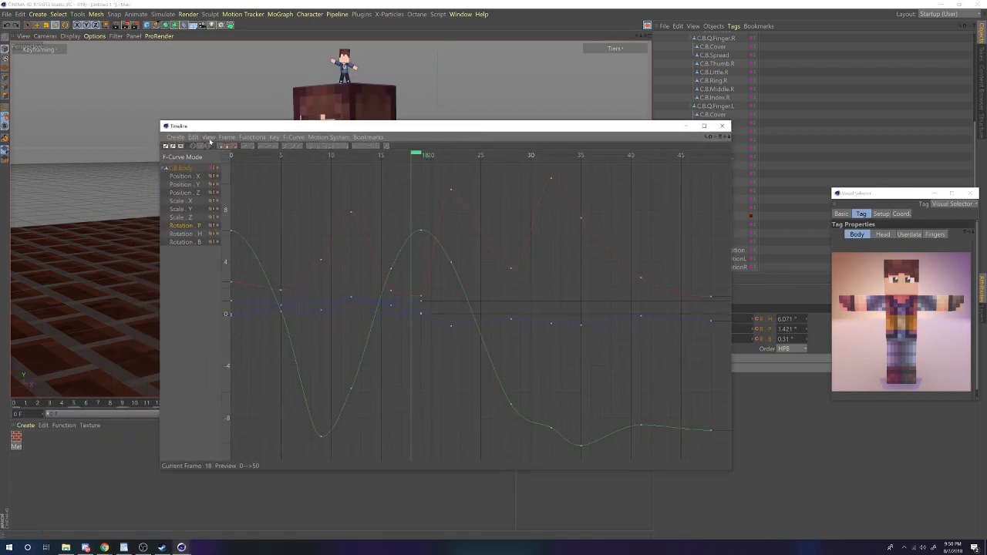
{"action": "left_click", "coordinate": [209, 138]}
{"action": "mouse_move", "coordinate": [232, 211]}
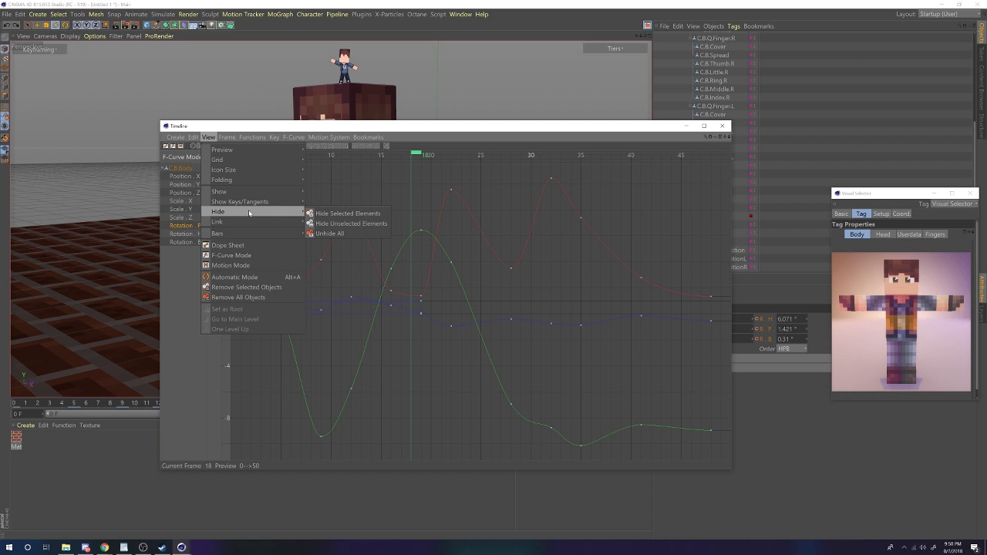
{"action": "left_click", "coordinate": [356, 223]}
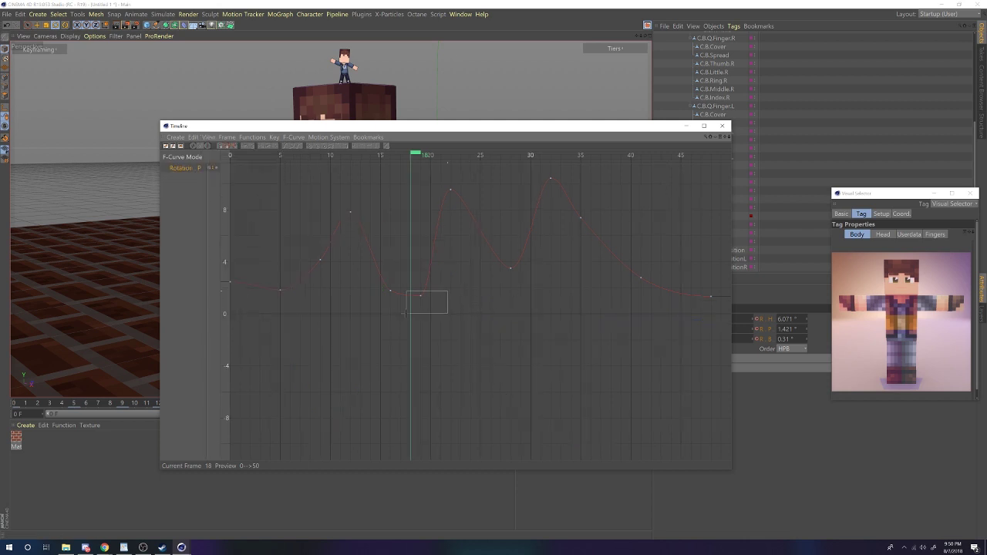
- Move the body's frame 19 pitch key to frame 18 at about 0.8° and remove the neighbouring frame 16 key
{"action": "left_click_drag", "start_coordinate": [404, 313], "coordinate": [408, 307]}
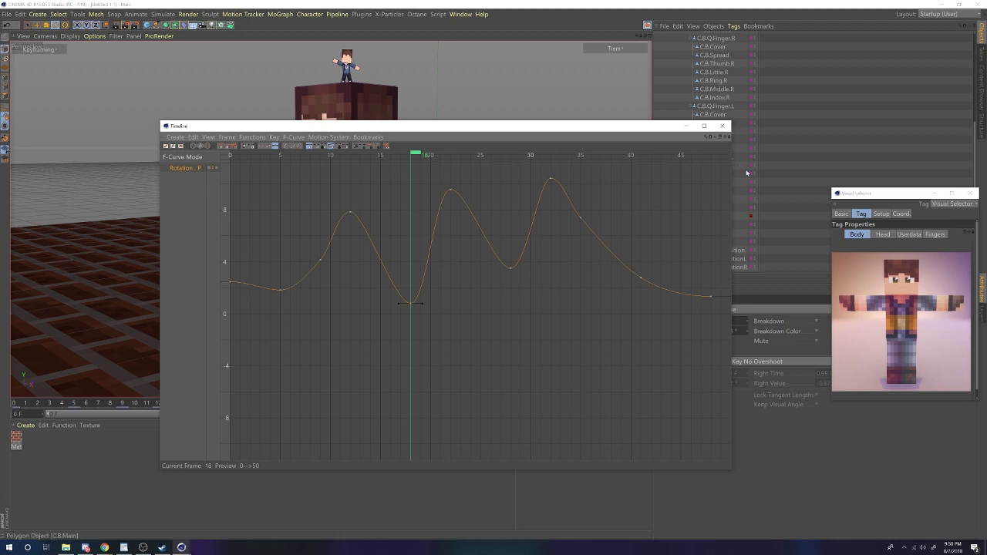
{"action": "left_click_drag", "start_coordinate": [726, 137], "coordinate": [796, 239]}
{"action": "key", "text": "h"}
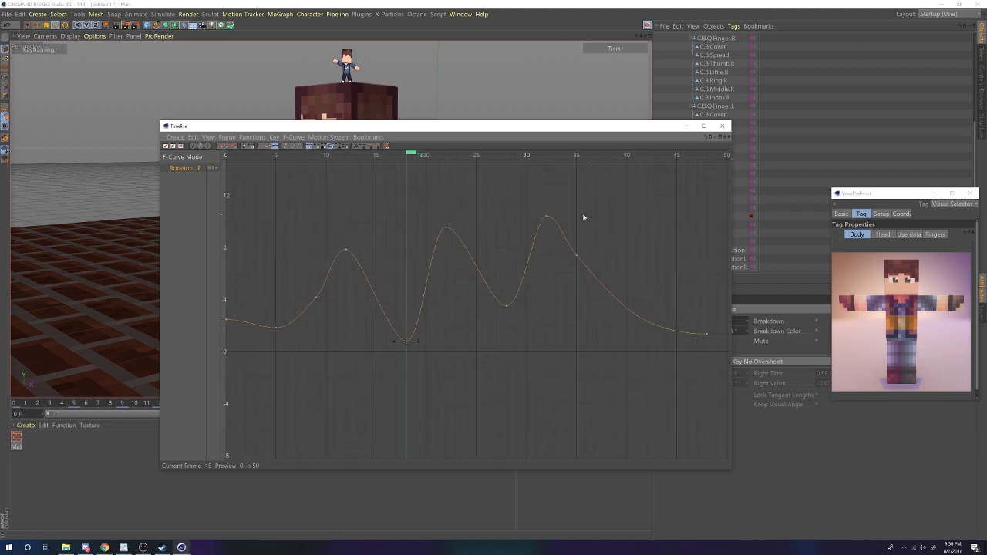
- Lower the body pitch curve's peaks, bringing the frame 22 key to about 5.3°, and delete the in-between key at frame 9
{"action": "left_click_drag", "start_coordinate": [578, 187], "coordinate": [317, 260]}
{"action": "left_click", "coordinate": [565, 281]}
{"action": "key", "text": "Delete"}
{"action": "left_click_drag", "start_coordinate": [579, 192], "coordinate": [348, 283]}
{"action": "left_click_drag", "start_coordinate": [507, 231], "coordinate": [450, 284]}
{"action": "left_click_drag", "start_coordinate": [591, 236], "coordinate": [506, 331]}
{"action": "left_click_drag", "start_coordinate": [637, 315], "coordinate": [633, 323]}
{"action": "left_click_drag", "start_coordinate": [302, 286], "coordinate": [334, 314]}
{"action": "key", "text": "Delete"}
- Adjust the tangents of the body pitch peaks at frames 12 and 22 to smooth the curve
{"action": "left_click", "coordinate": [346, 281]}
{"action": "mouse_move", "coordinate": [363, 282]}
{"action": "left_mouse_down"}
{"action": "mouse_move", "coordinate": [360, 292]}
{"action": "mouse_move", "coordinate": [371, 286]}
{"action": "left_mouse_up"}
{"action": "left_click", "coordinate": [448, 284]}
{"action": "left_click_drag", "start_coordinate": [471, 288], "coordinate": [462, 281]}
- Play back the walk to examine the torso motion with the lowered pitch curve
{"action": "left_click_drag", "start_coordinate": [453, 133], "coordinate": [87, 436]}
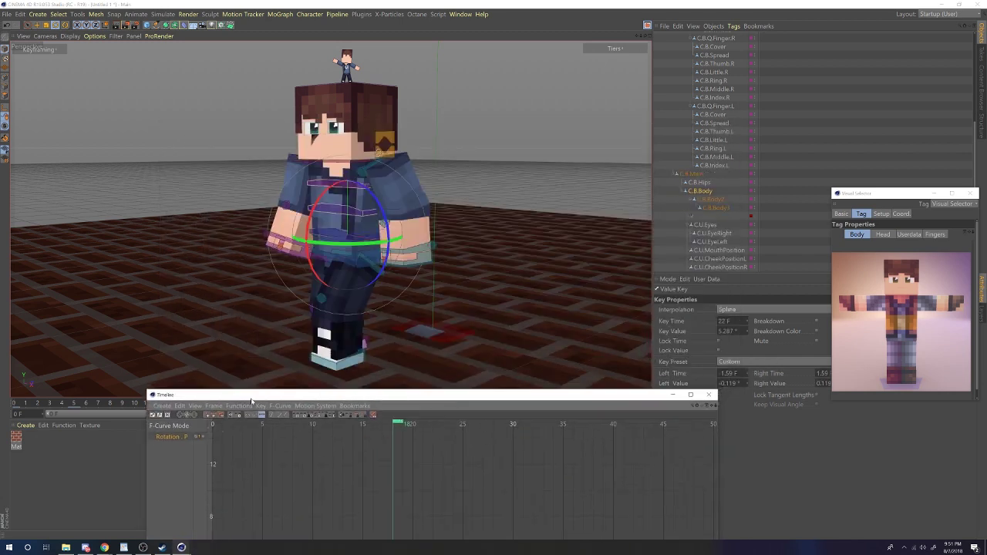
{"action": "left_click_drag", "start_coordinate": [251, 402], "coordinate": [270, 474]}
{"action": "left_click", "coordinate": [552, 414]}
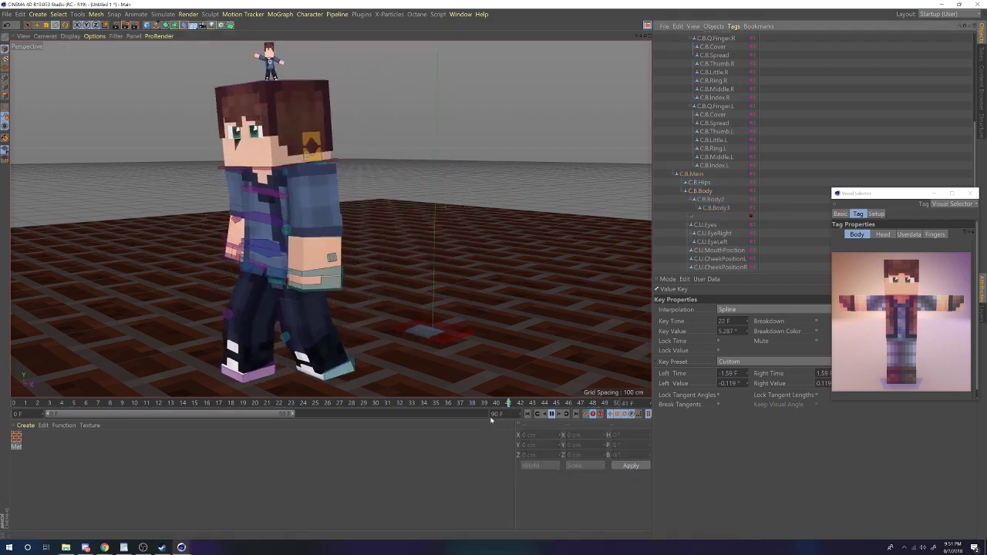
{"action": "left_click", "coordinate": [552, 414]}
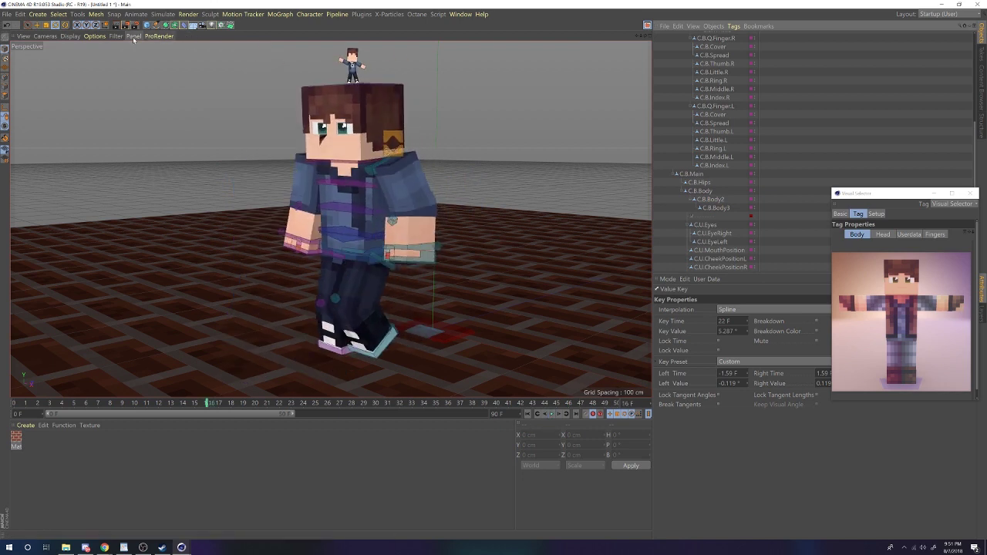
- Hide the rig's Controllers layer in the viewport so only the character shows
{"action": "left_click", "coordinate": [970, 194]}
{"action": "left_click", "coordinate": [982, 313]}
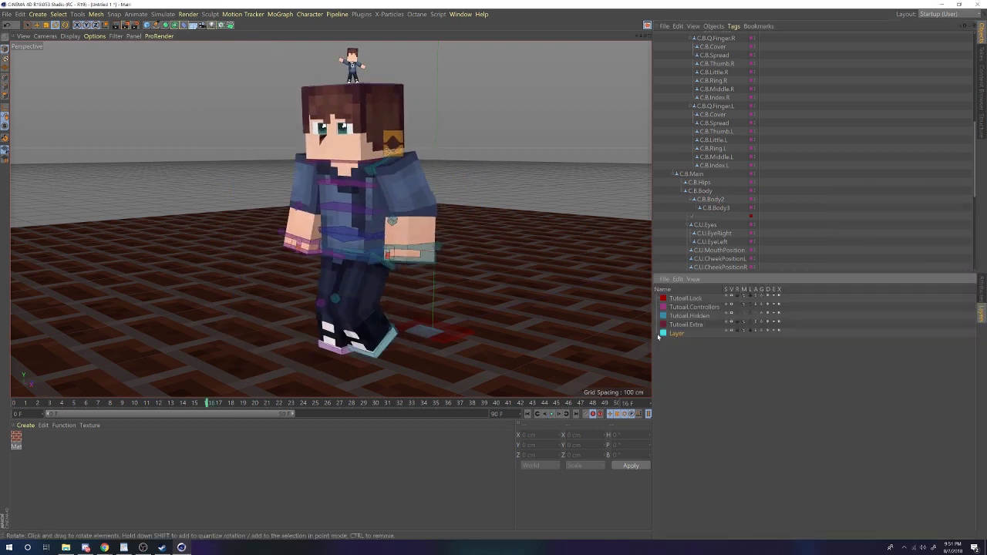
{"action": "left_click", "coordinate": [728, 307]}
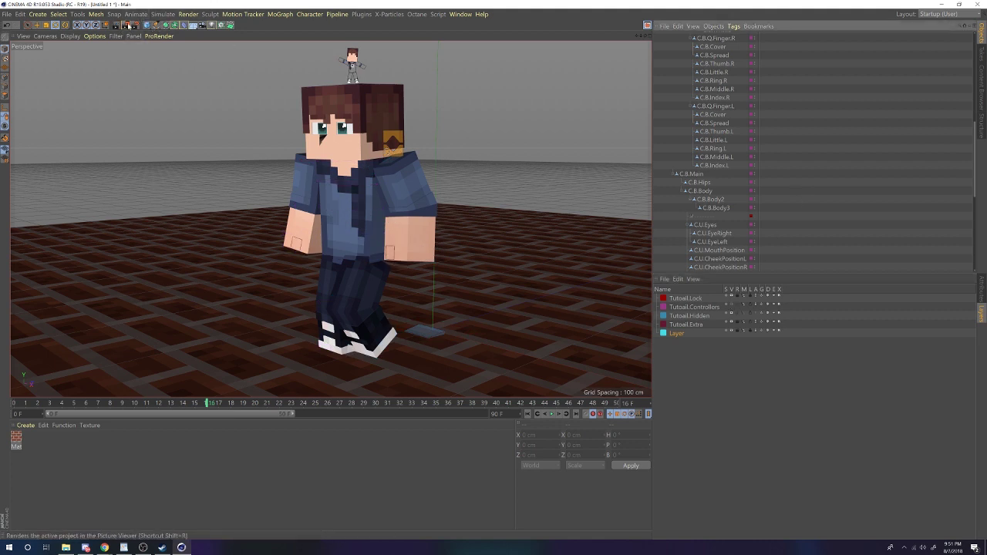
- Start a Make Preview render and set its preview mode to Hardware OpenGL Preview
{"action": "left_click", "coordinate": [127, 25]}
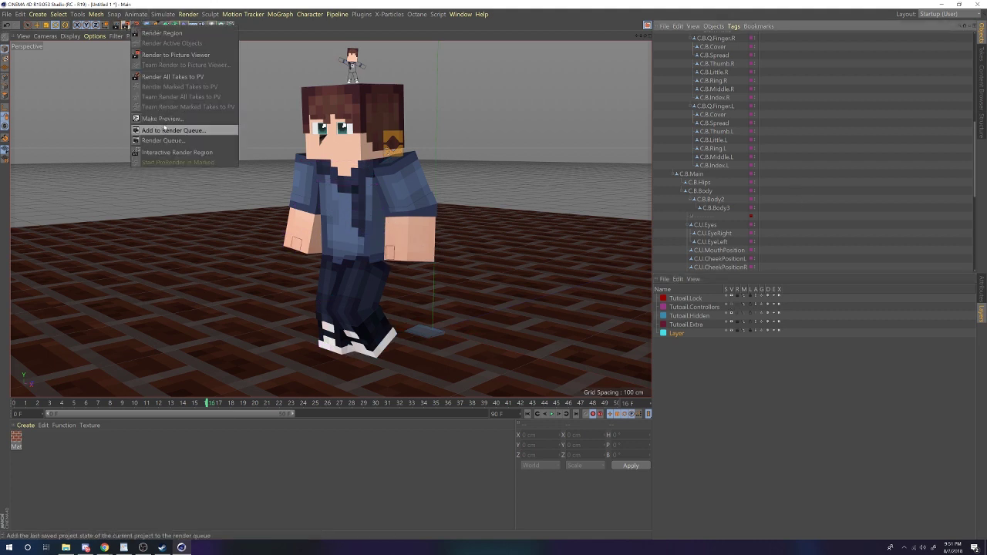
{"action": "left_click", "coordinate": [166, 120]}
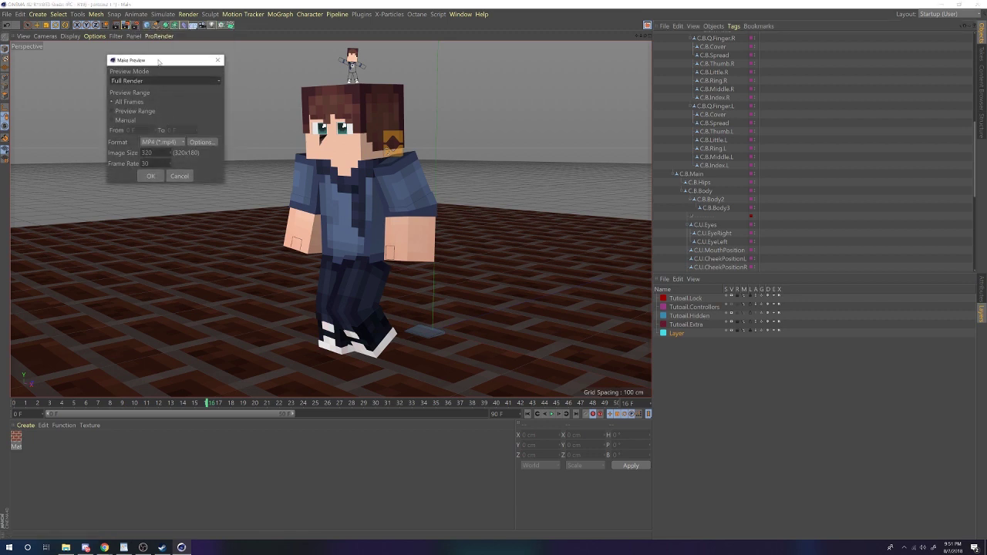
{"action": "left_click_drag", "start_coordinate": [159, 60], "coordinate": [466, 115]}
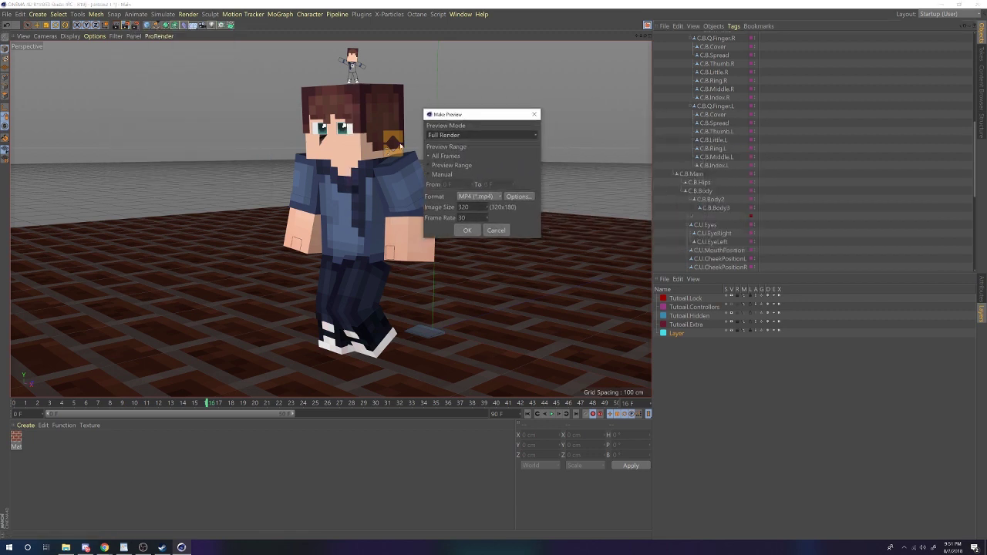
{"action": "left_click", "coordinate": [477, 136]}
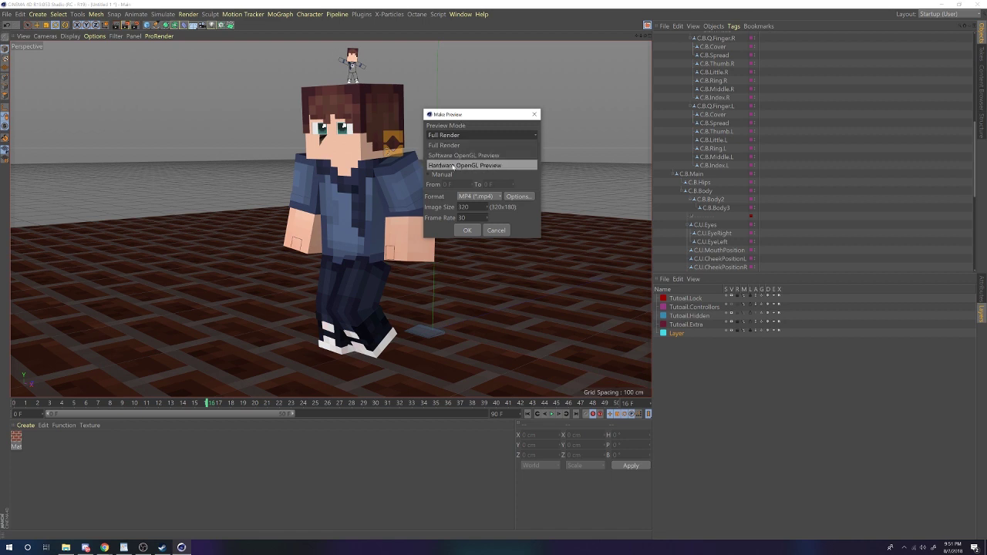
{"action": "left_click", "coordinate": [453, 165]}
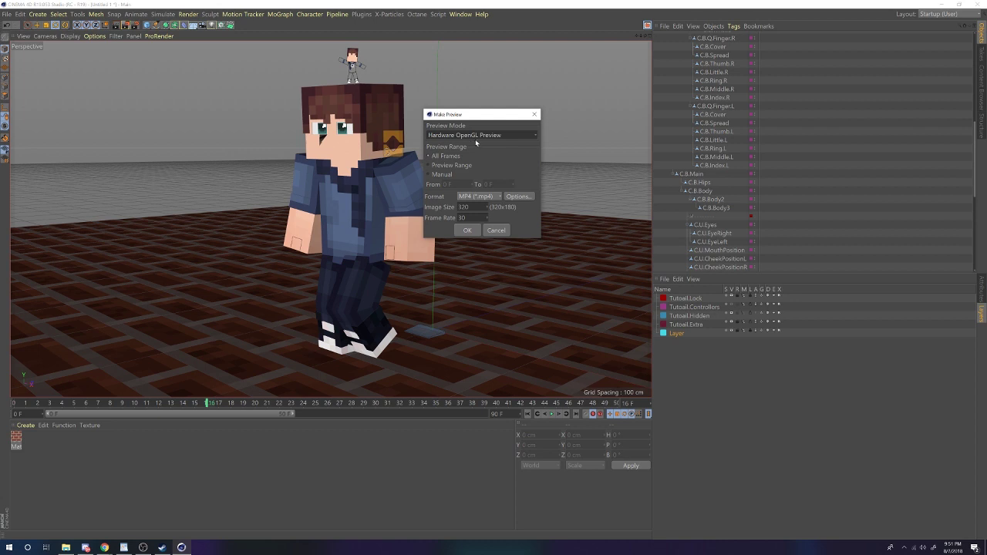
{"action": "left_click", "coordinate": [478, 136]}
{"action": "left_click", "coordinate": [474, 166]}
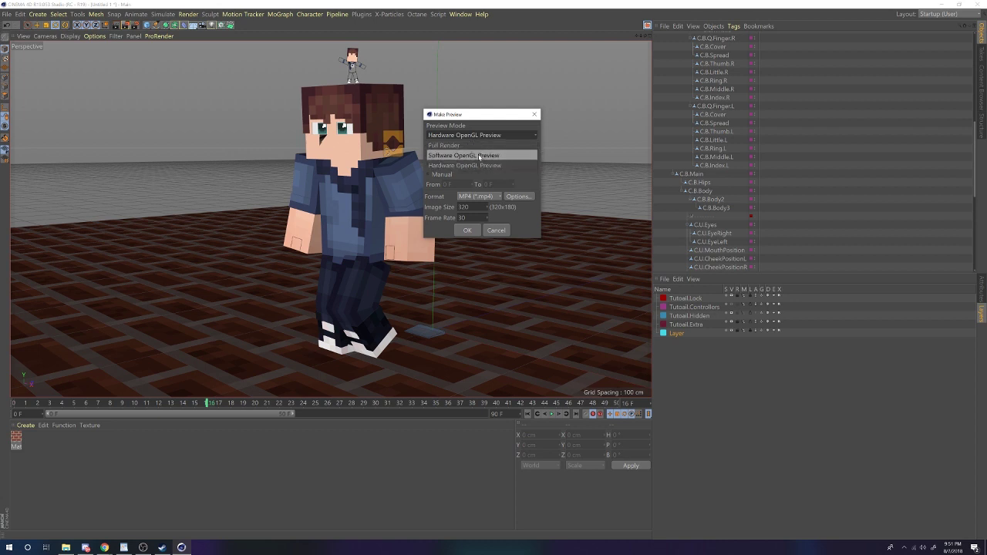
- Set the preview to a manual range from frame 0 to 50 and generate it as MP4
{"action": "left_click", "coordinate": [434, 175]}
{"action": "left_click_drag", "start_coordinate": [497, 185], "coordinate": [447, 201]}
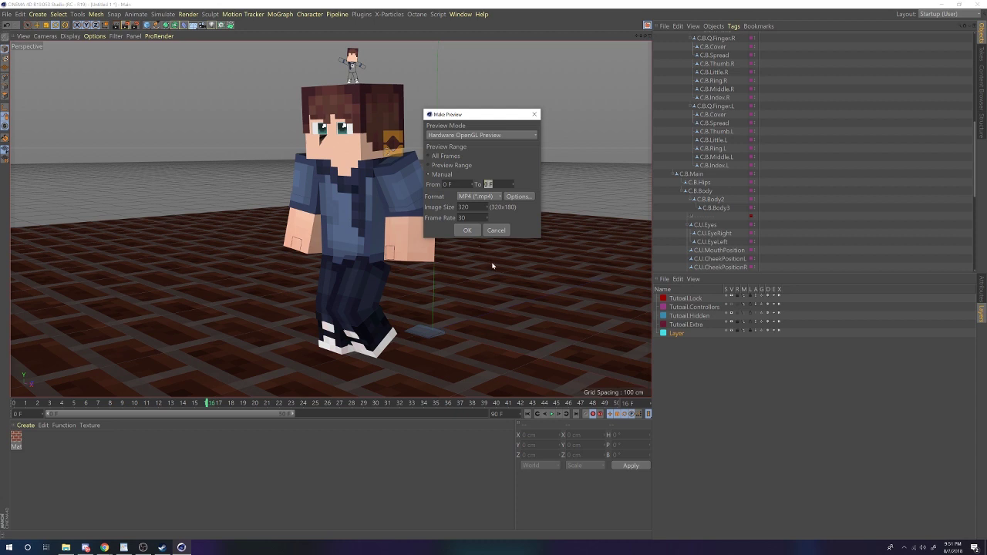
{"action": "type", "text": "50"}
{"action": "key", "text": "Return"}
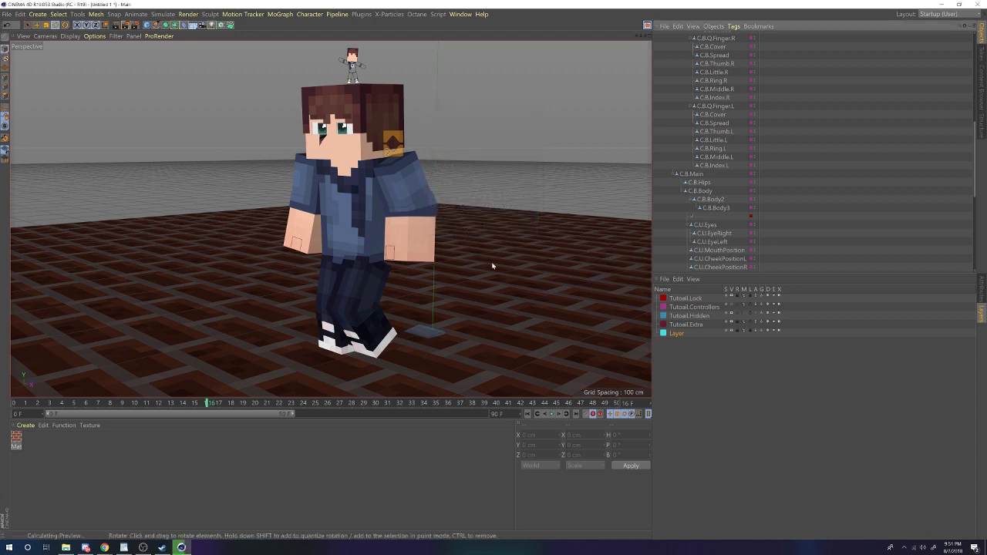
{"action": "left_click", "coordinate": [124, 25]}
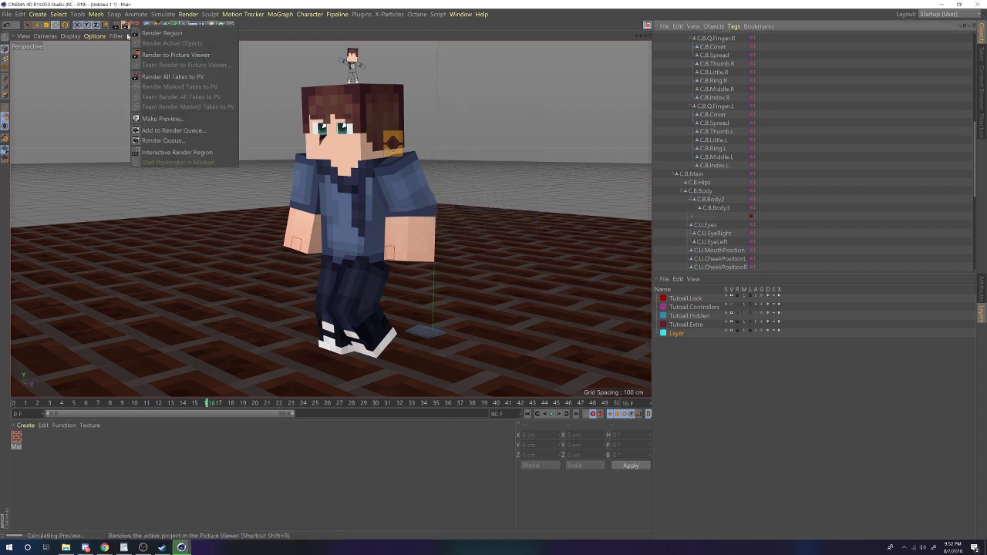
{"action": "left_click", "coordinate": [167, 128]}
- Move the mouth control on the facial rig to about X 22.8 cm, Y 0 cm to reshape the character's mouth
{"action": "left_click", "coordinate": [509, 299]}
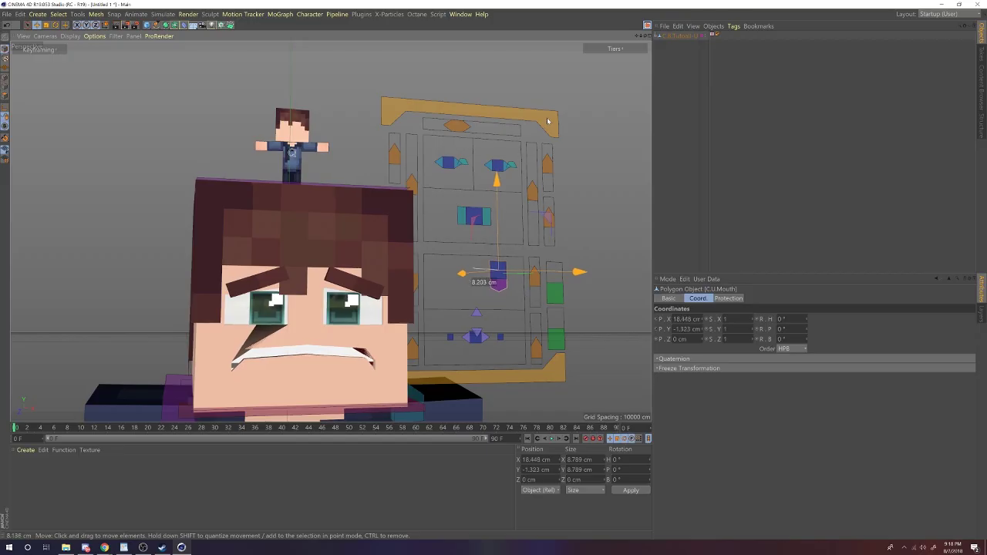
{"action": "left_click_drag", "start_coordinate": [546, 137], "coordinate": [571, 93]}
{"action": "left_click_drag", "start_coordinate": [571, 156], "coordinate": [572, 162]}
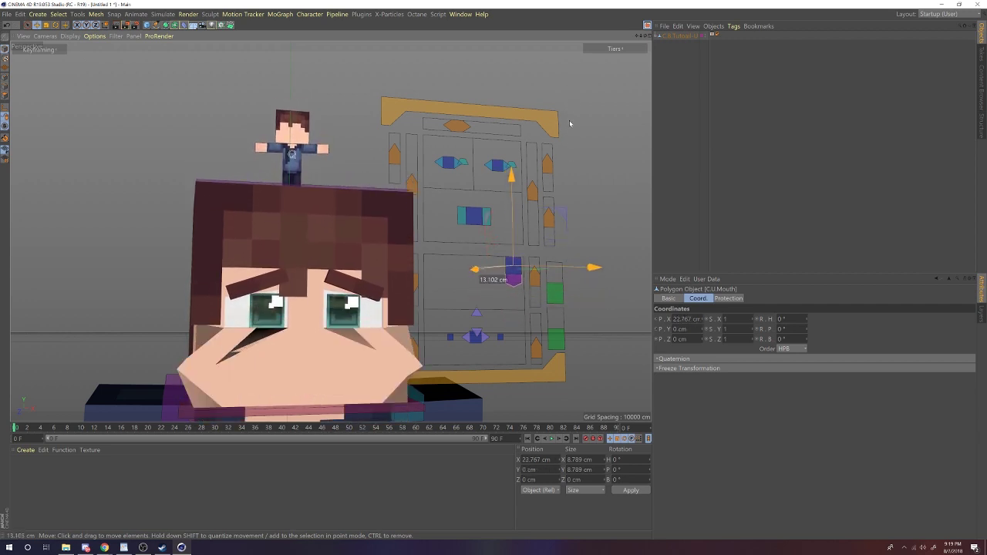